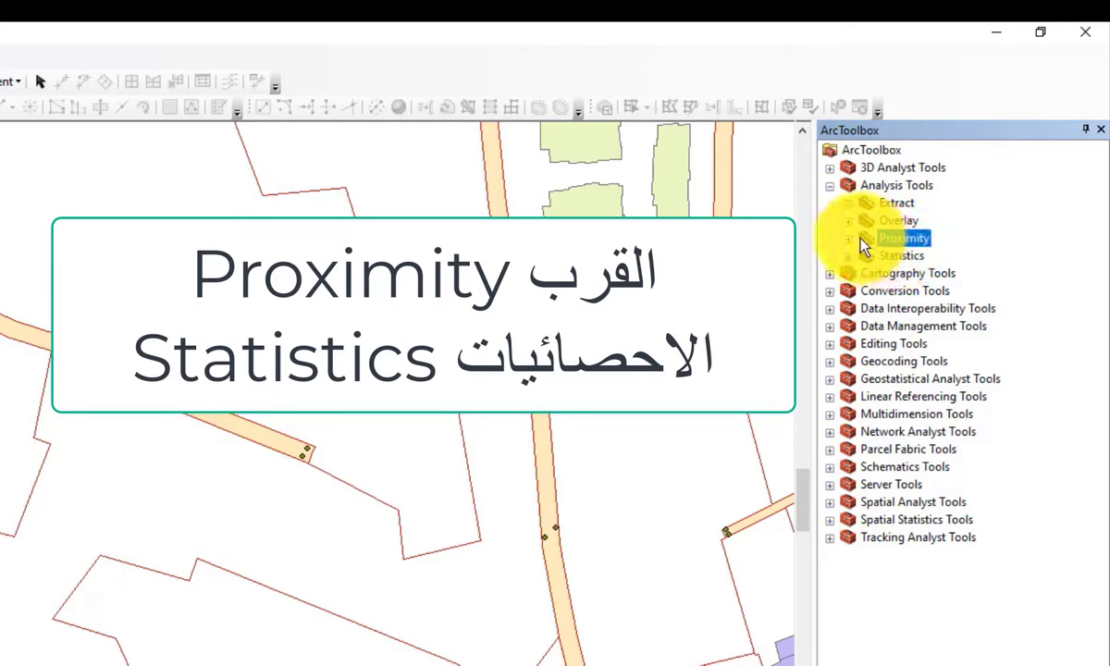
# - Open the Buffer tool from the Proximity toolset, with RoadsPolygon as input features and a linear distance of 2 meters
pyautogui.click(849, 239)
pyautogui.click(908, 257)
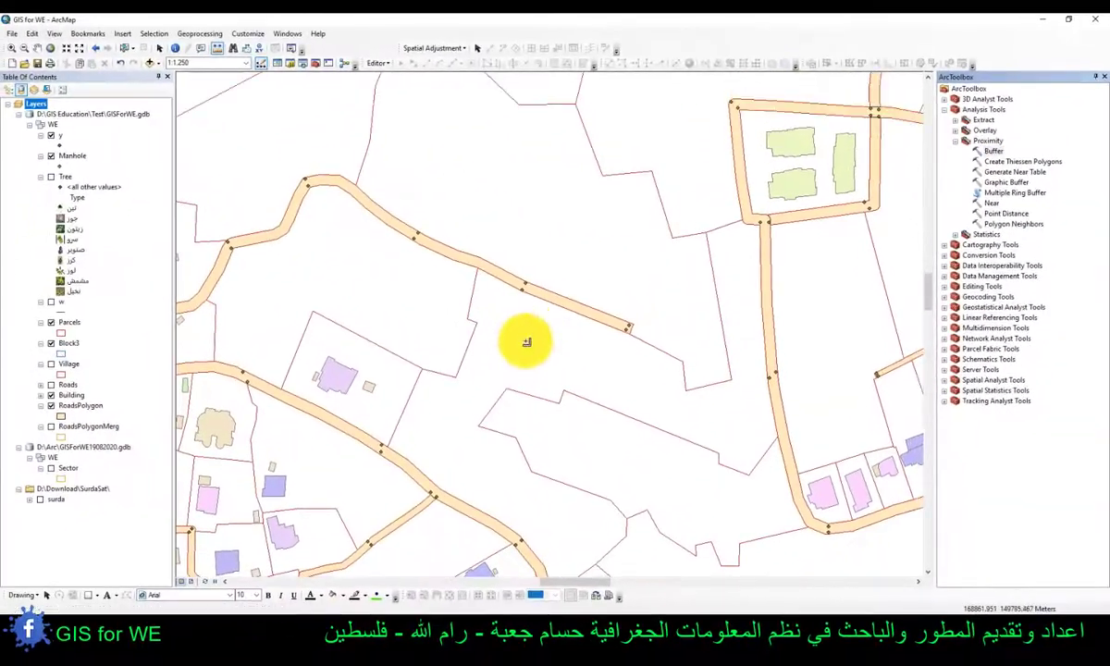
pyautogui.moveTo(483, 358); pyautogui.dragTo(481, 261)
pyautogui.moveTo(519, 319)
pyautogui.mouseDown()
pyautogui.moveTo(529, 238)
pyautogui.moveTo(574, 324)
pyautogui.moveTo(567, 248)
pyautogui.mouseUp()
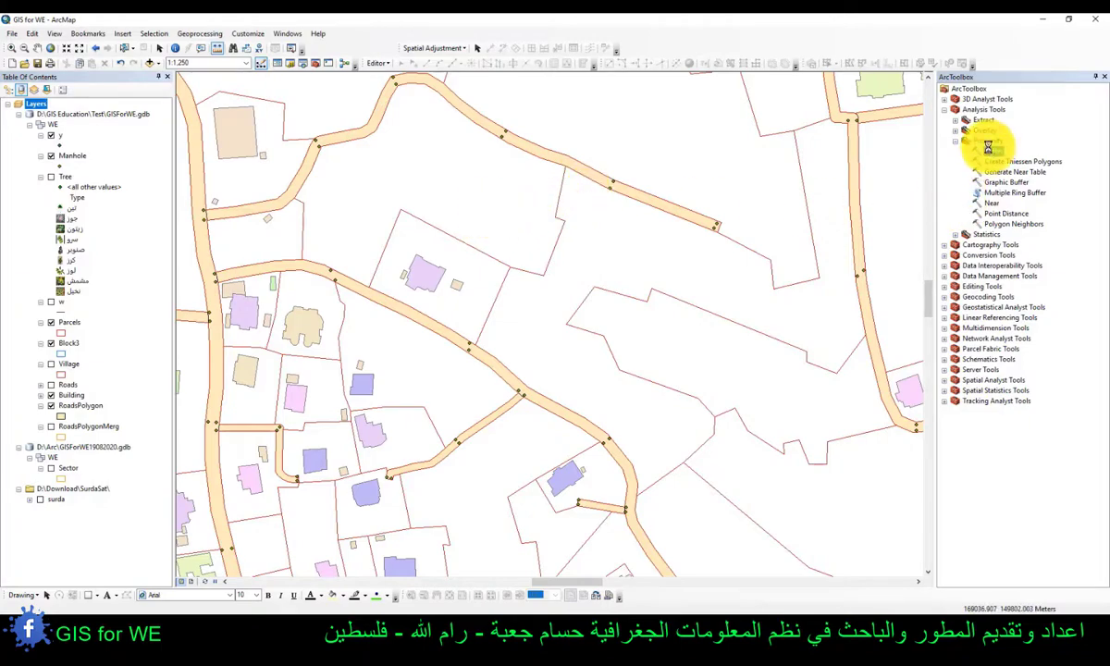
pyautogui.moveTo(274, 115); pyautogui.dragTo(411, 145)
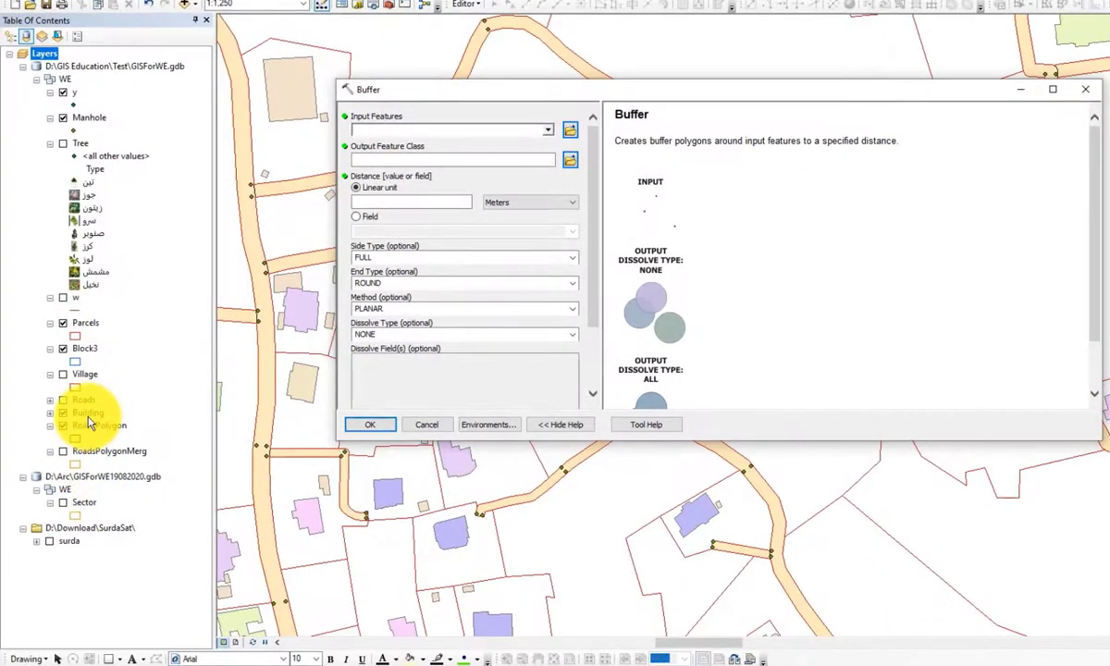
pyautogui.moveTo(87, 434); pyautogui.dragTo(416, 134)
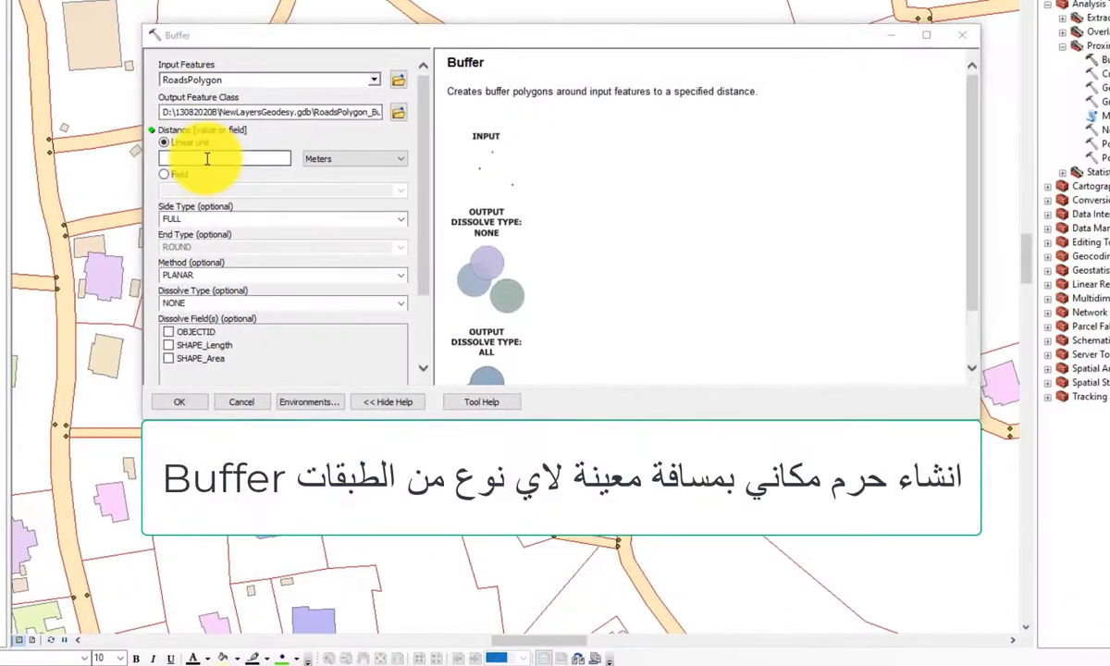
pyautogui.click(256, 171)
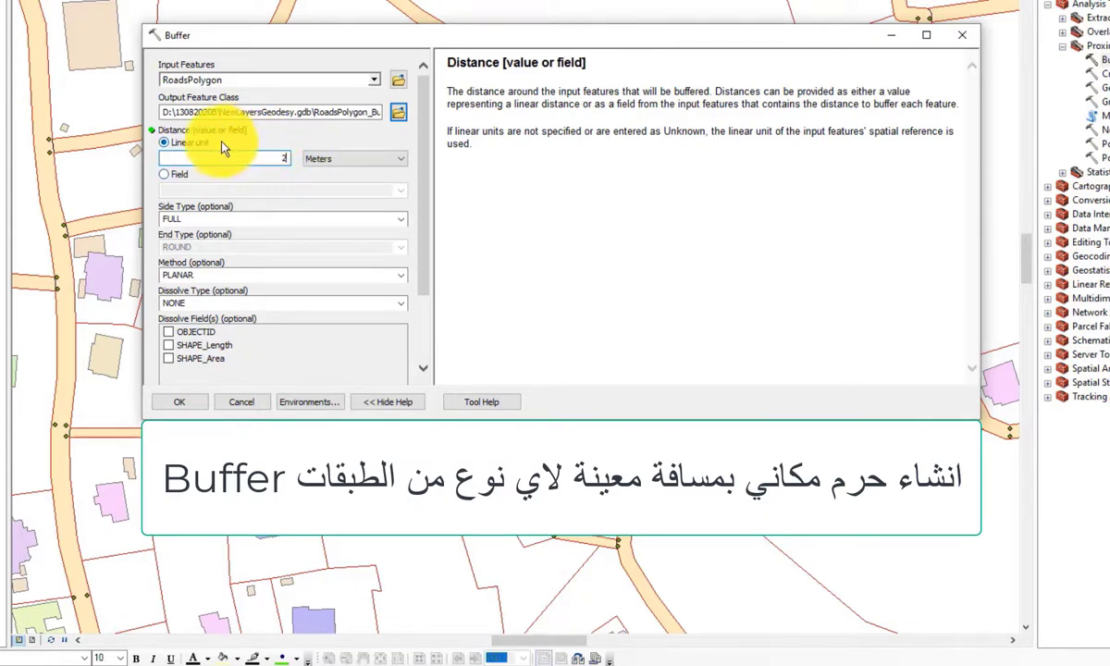
pyautogui.click(165, 174)
pyautogui.click(401, 192)
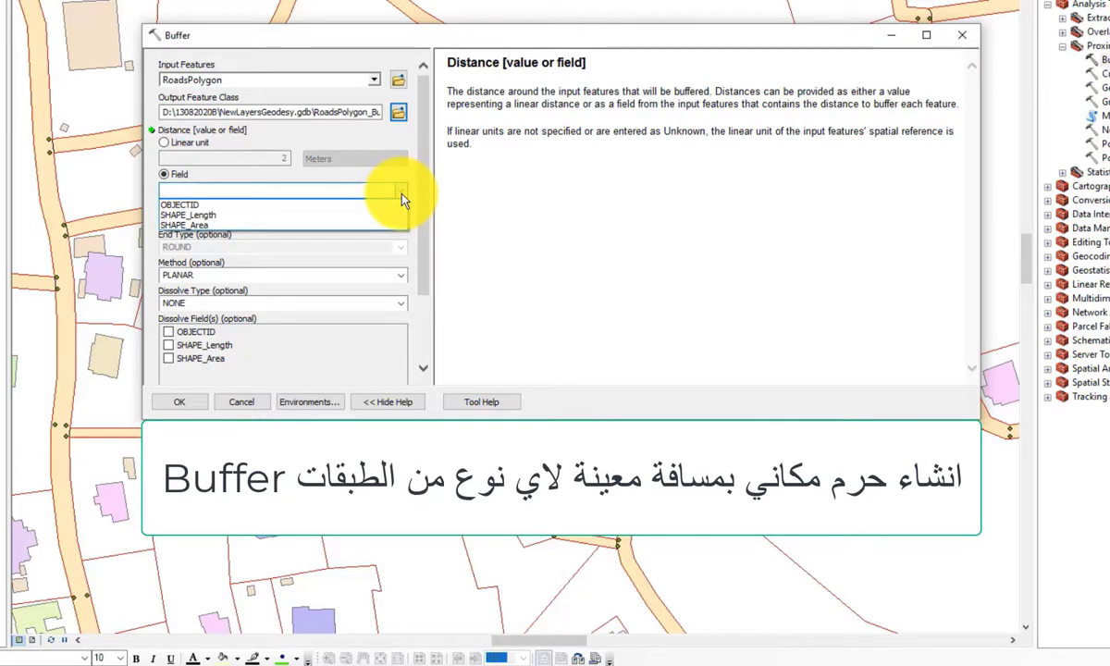
pyautogui.click(402, 195)
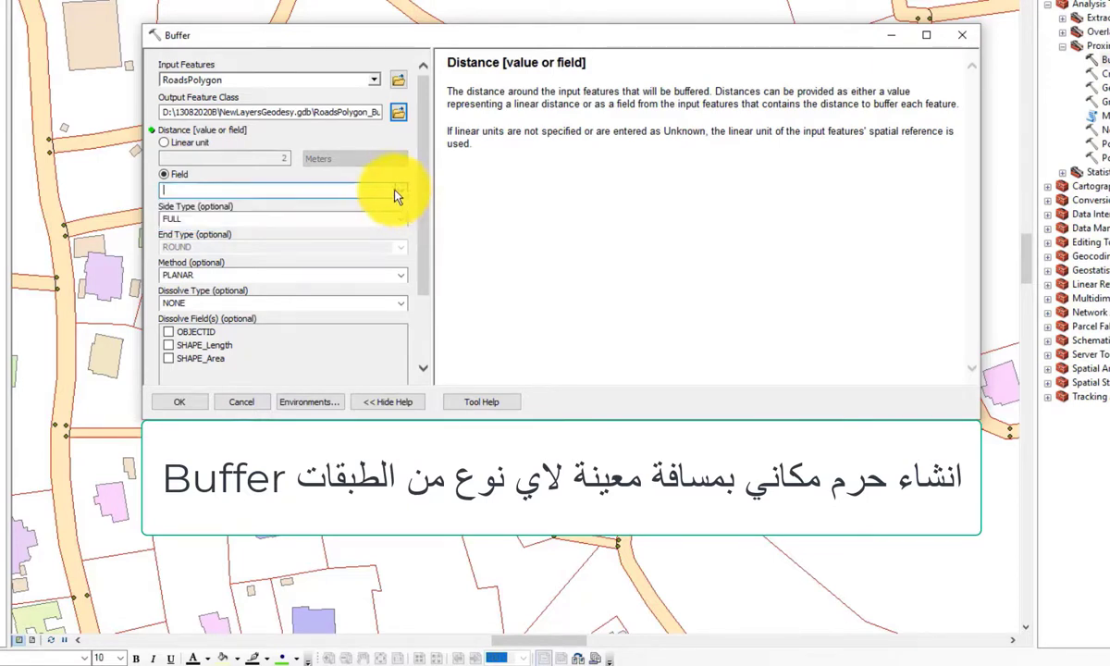
pyautogui.click(194, 188)
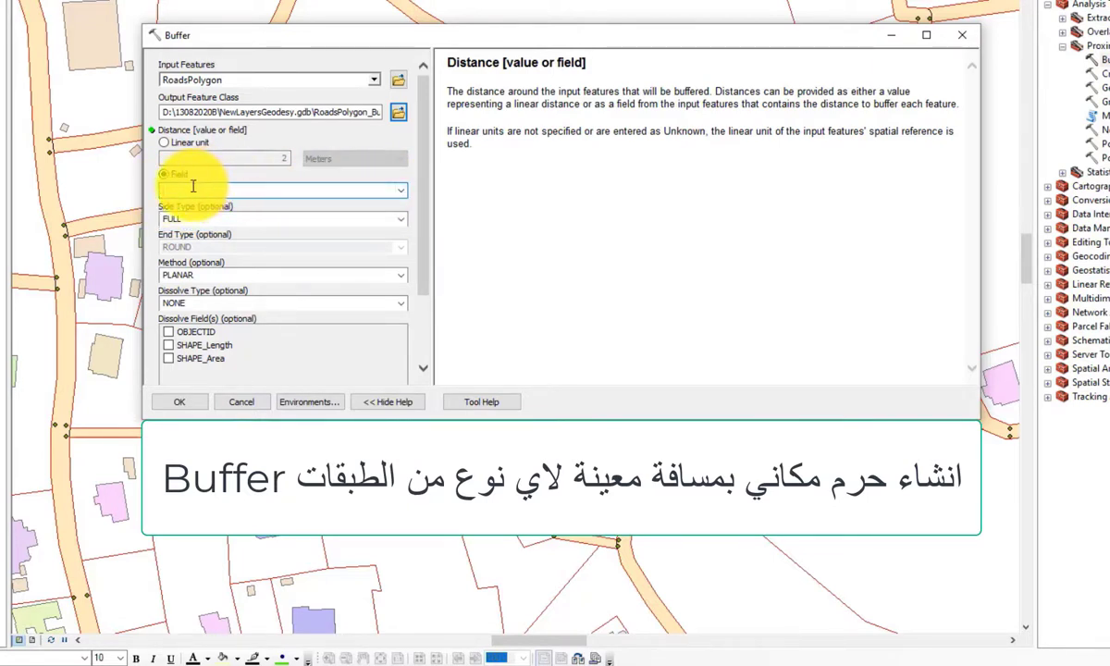
# - Use the linear unit option for the buffer distance and run the buffer on RoadsPolygon
pyautogui.click(165, 143)
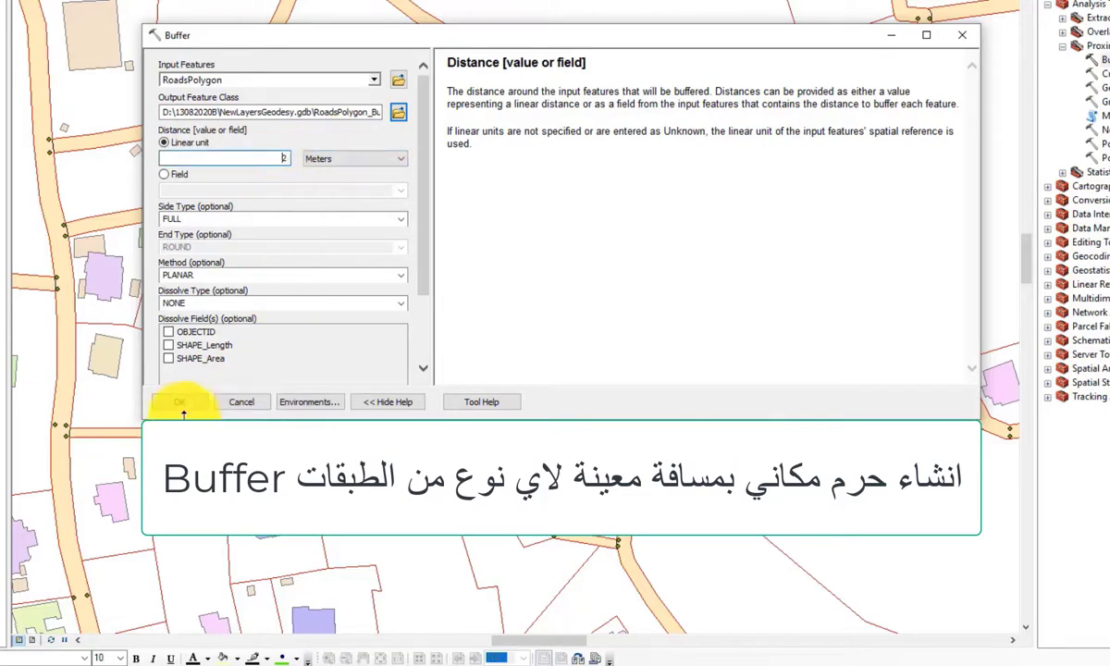
pyautogui.click(181, 401)
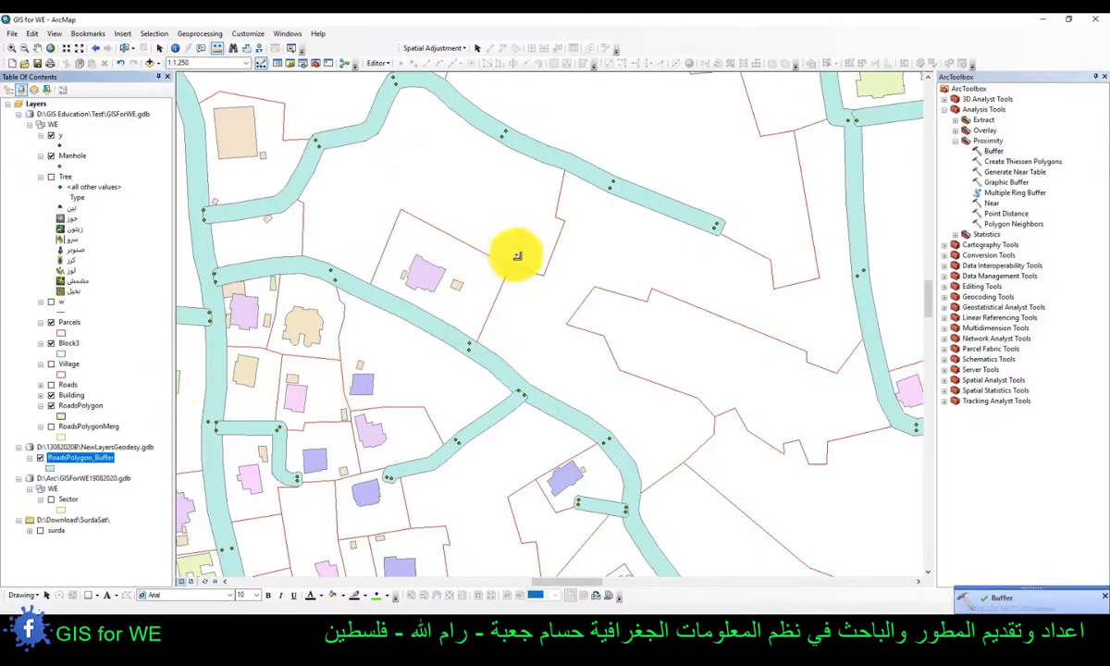
# - List the layers by drawing order and move RoadsPolygon above RoadsPolygon_Buffer
pyautogui.scroll(-4, 594, 290)
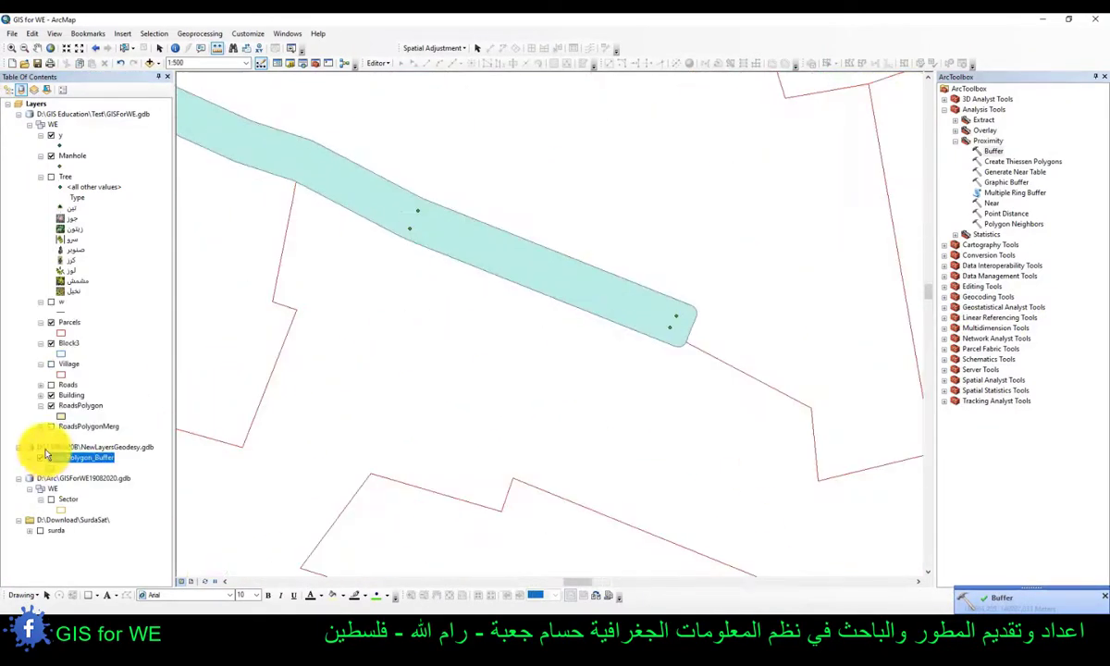
pyautogui.click(9, 89)
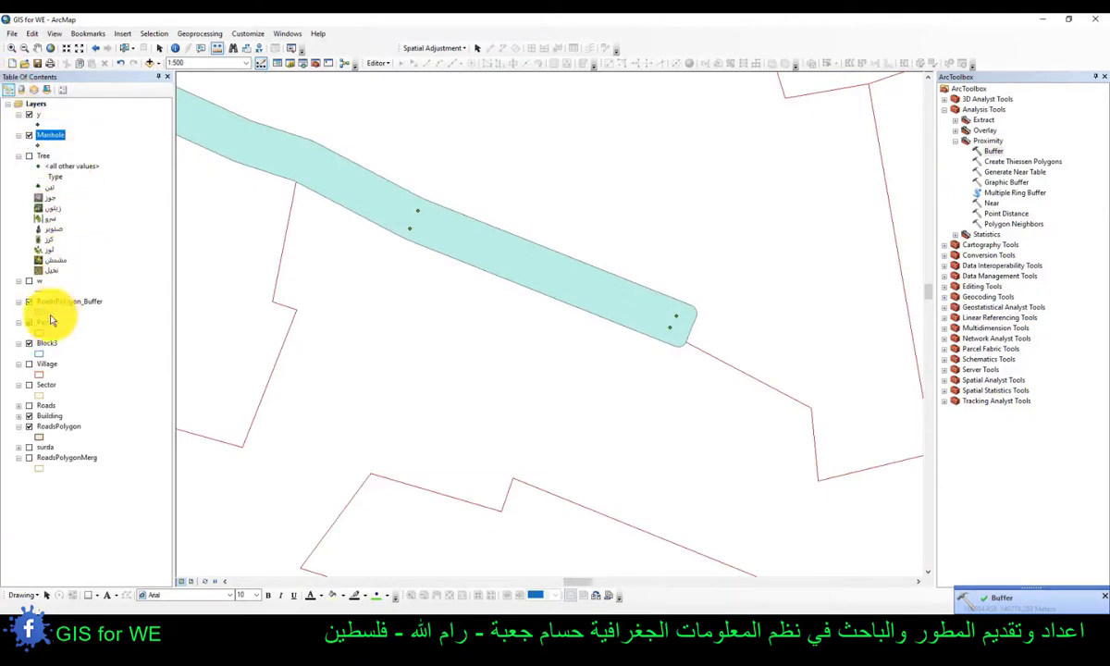
pyautogui.moveTo(55, 427); pyautogui.dragTo(53, 302)
# - Examine the buffer outline around the dead-end road and the neighbouring roads
pyautogui.scroll(-3, 638, 305)
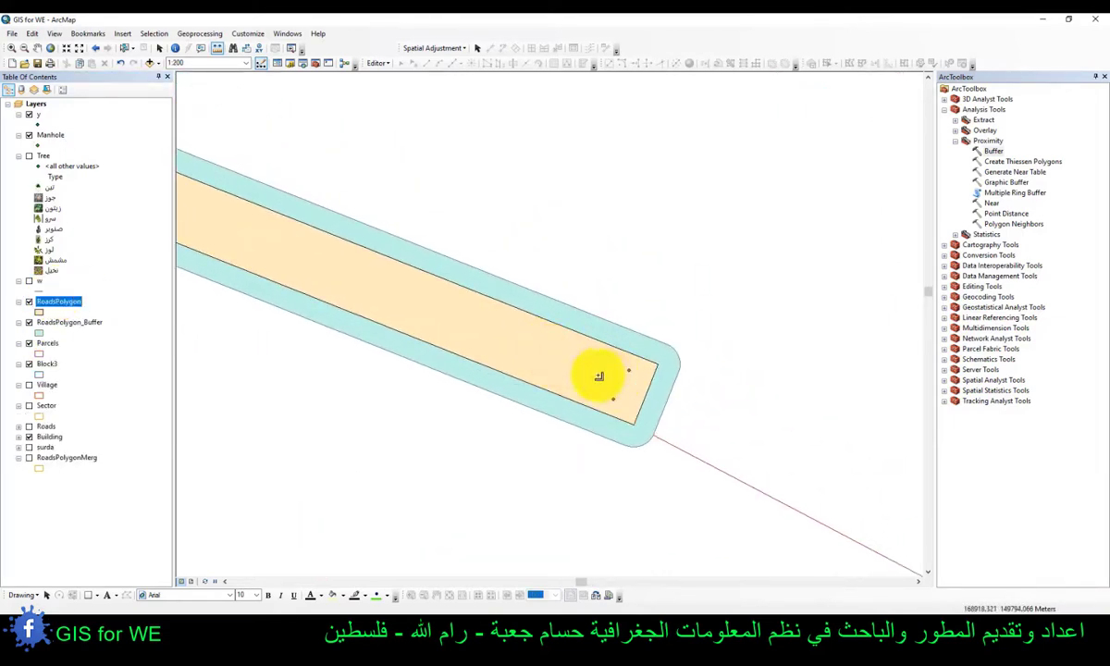
pyautogui.scroll(5, 622, 340)
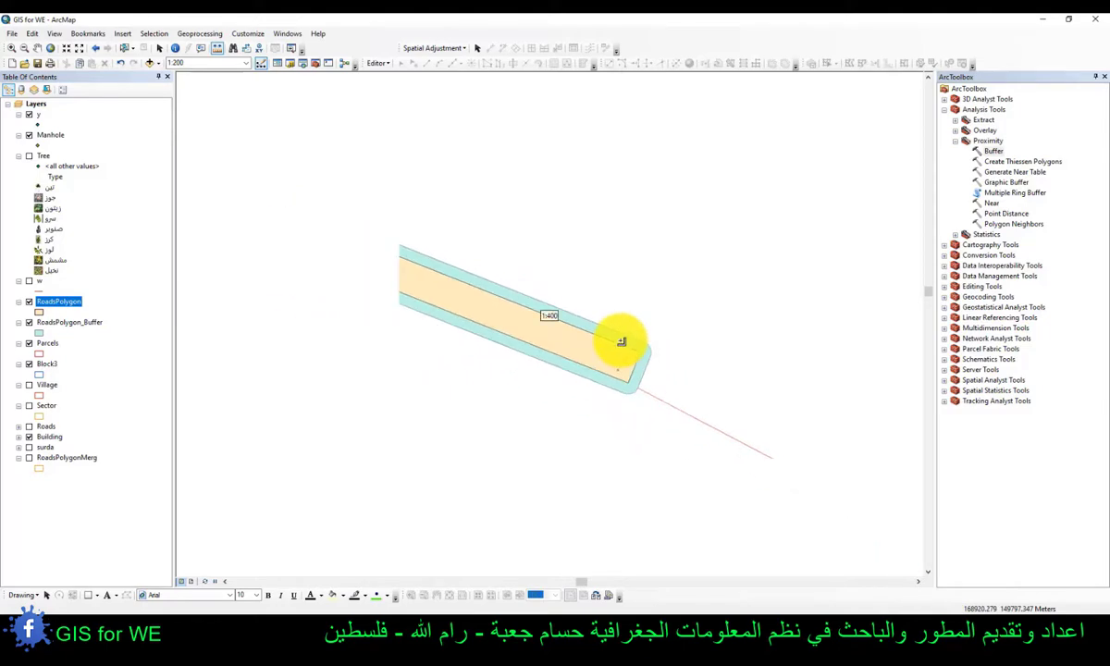
pyautogui.moveTo(532, 346); pyautogui.dragTo(639, 322)
pyautogui.moveTo(495, 347); pyautogui.dragTo(399, 336)
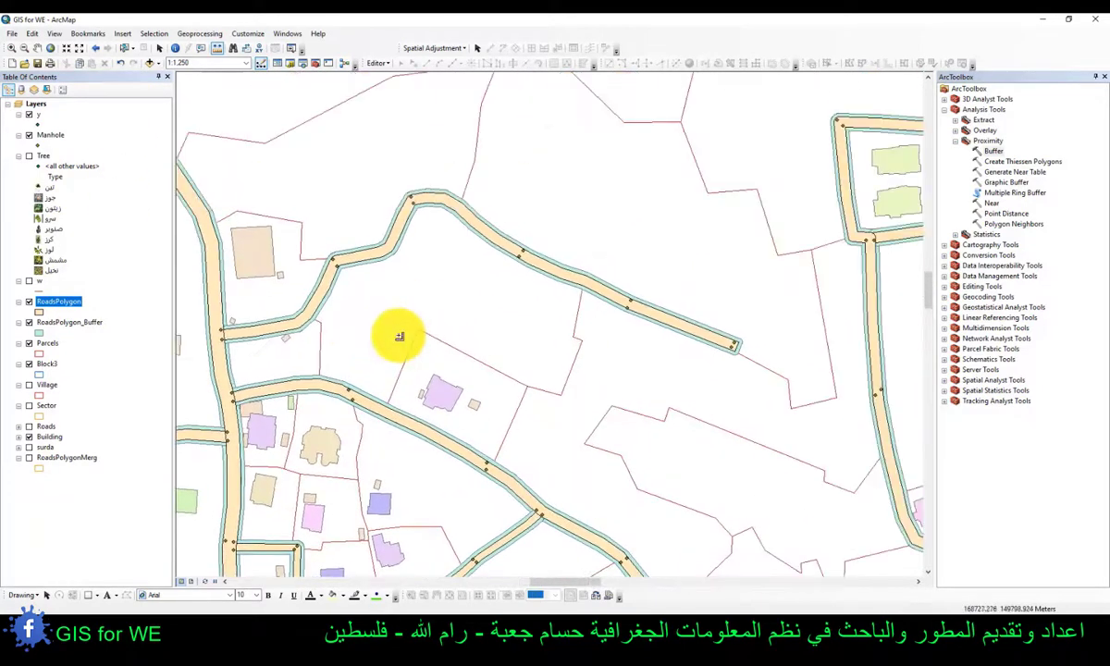
pyautogui.scroll(-3, 400, 334)
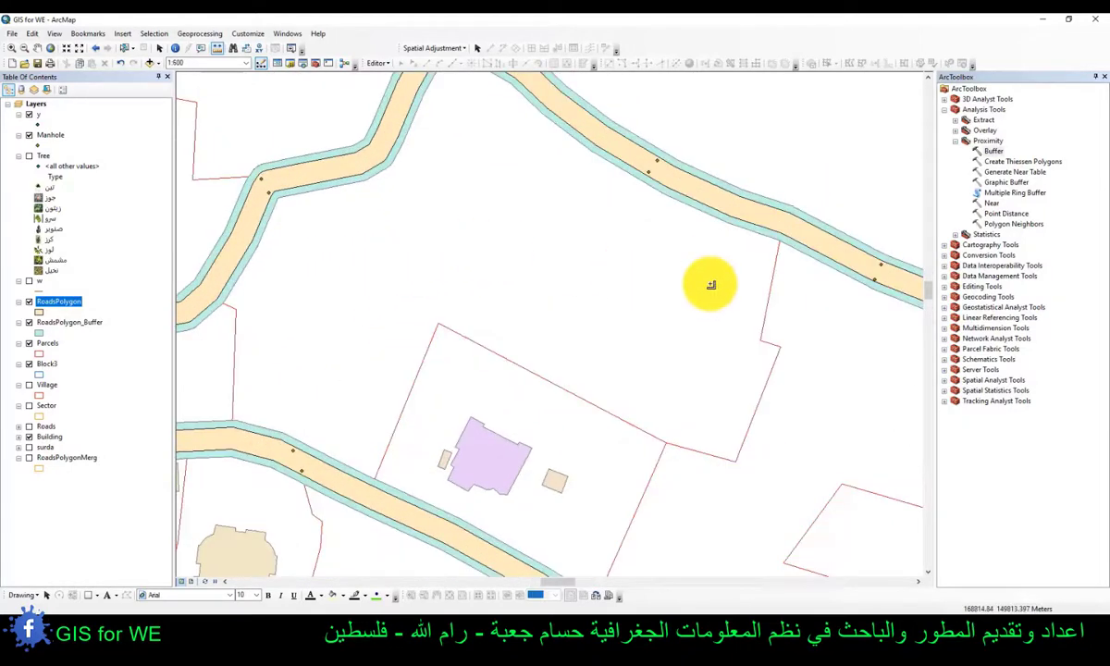
pyautogui.scroll(-1, 621, 400)
pyautogui.scroll(3, 481, 309)
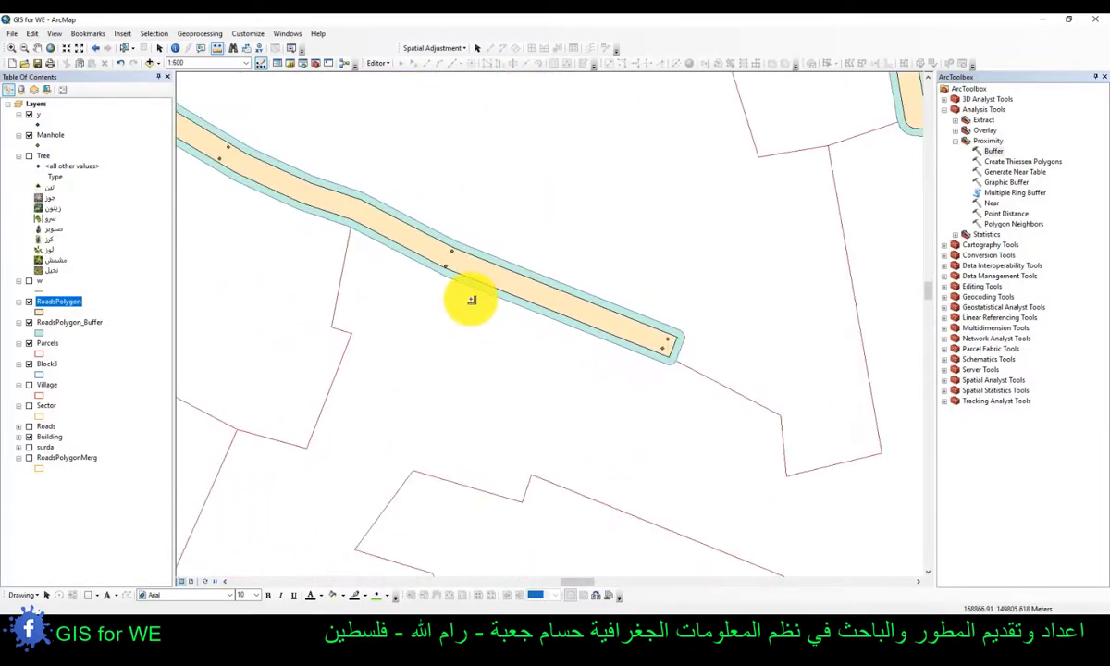
# - Select the large parcel north of the dead-end road, examine how the road buffers overlap the parcels, and clear the selection
pyautogui.click(124, 46)
pyautogui.click(430, 187)
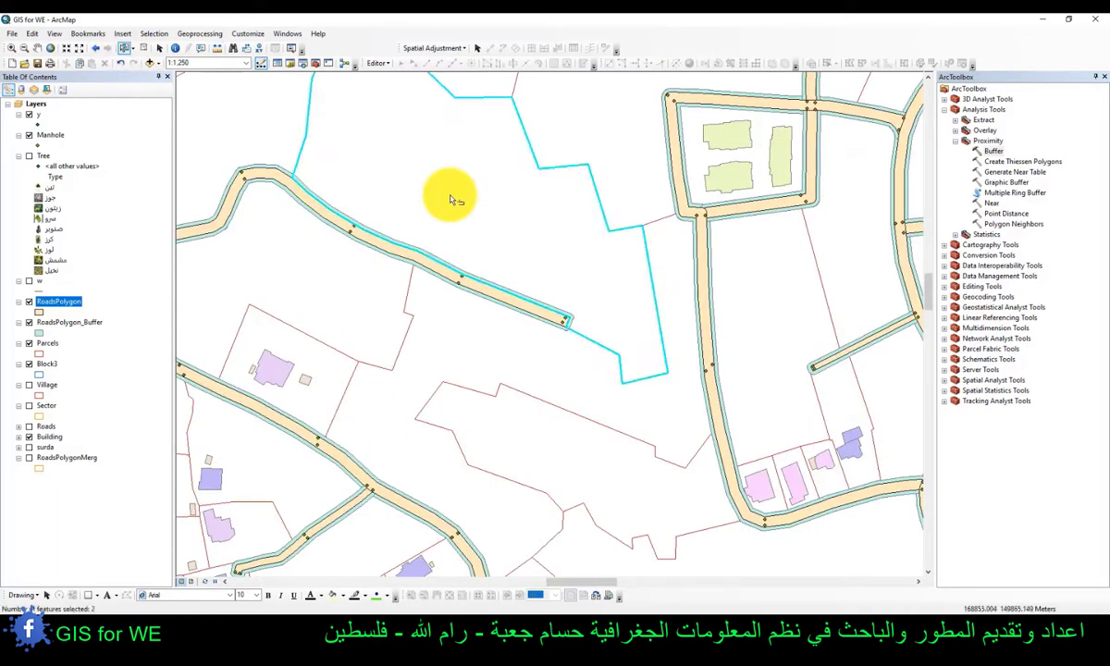
pyautogui.scroll(-4, 500, 322)
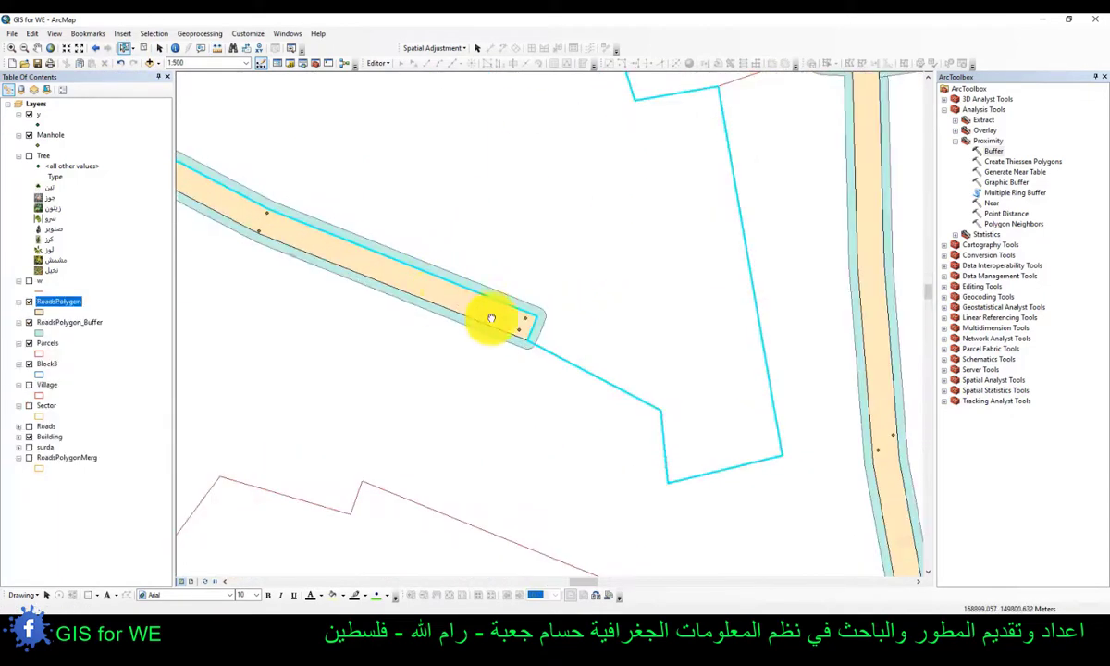
pyautogui.scroll(3, 595, 360)
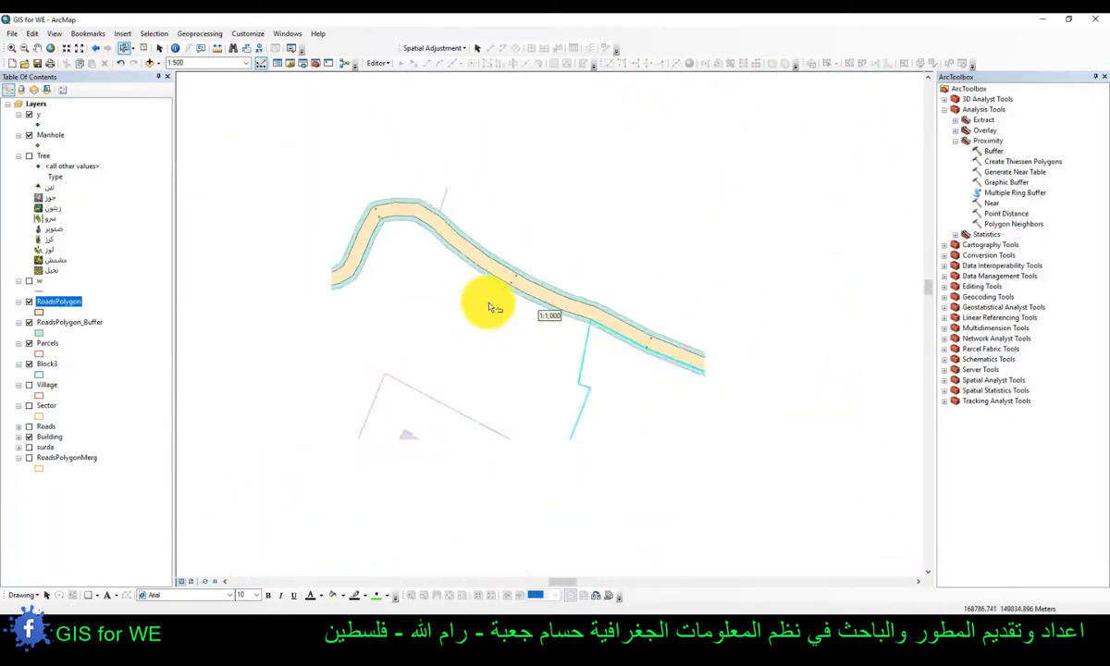
pyautogui.moveTo(425, 312); pyautogui.dragTo(639, 339)
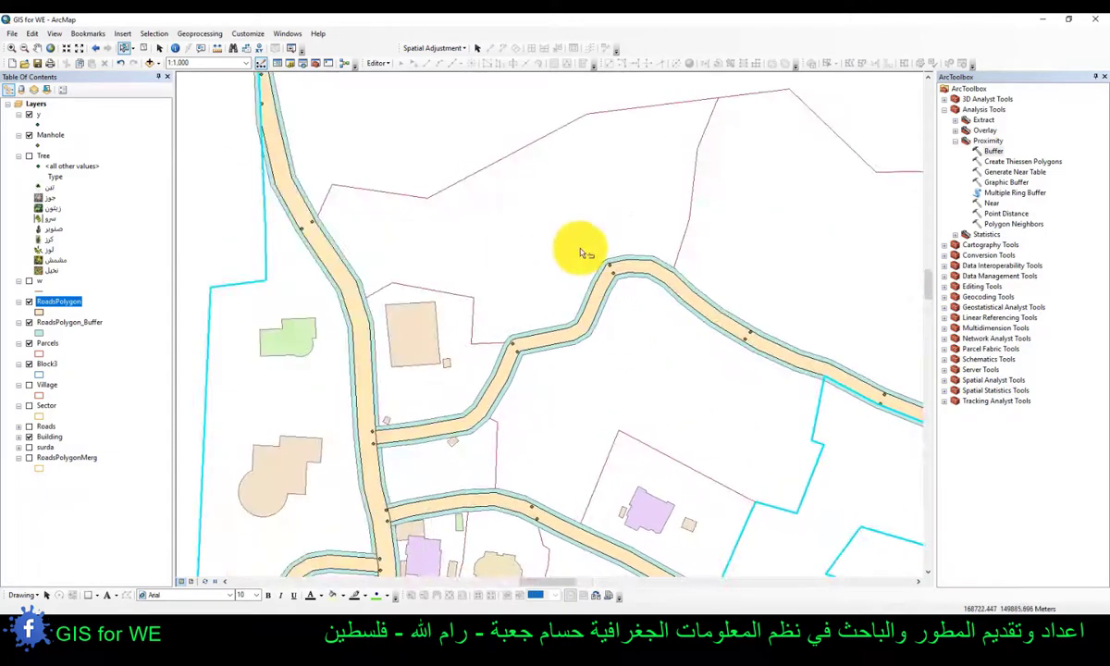
pyautogui.moveTo(577, 251); pyautogui.dragTo(578, 356)
pyautogui.moveTo(491, 459); pyautogui.dragTo(521, 242)
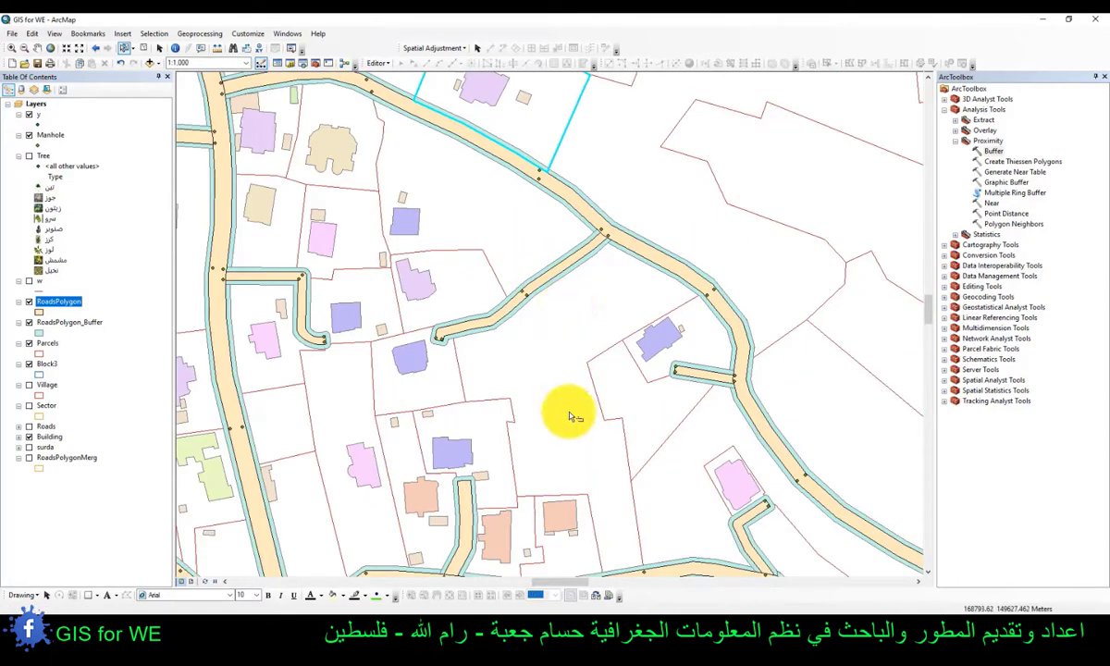
pyautogui.moveTo(569, 482); pyautogui.dragTo(674, 243)
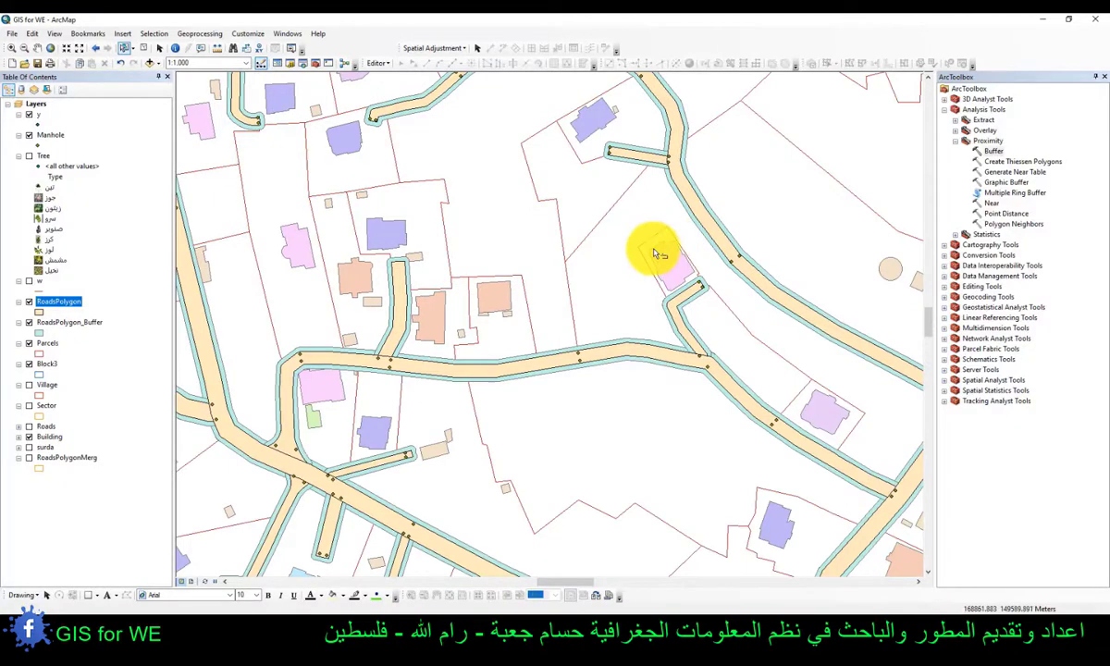
pyautogui.moveTo(595, 340); pyautogui.dragTo(449, 580)
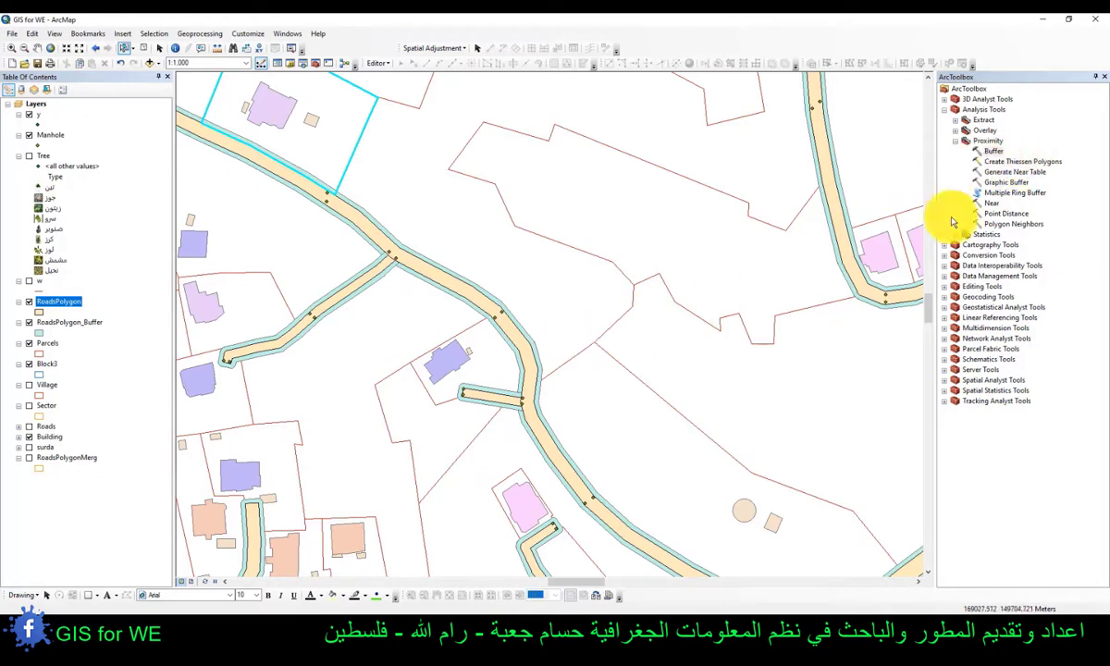
pyautogui.click(143, 48)
# - Hide the y and Manhole layers and show the Tree layer
pyautogui.moveTo(572, 157); pyautogui.dragTo(590, 292)
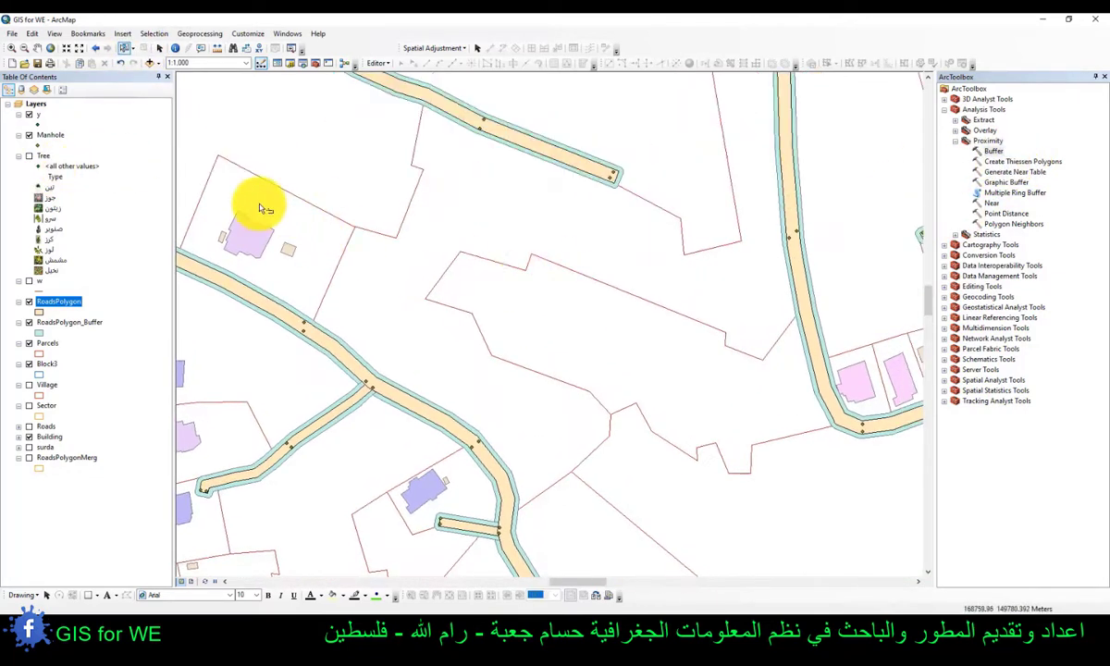
pyautogui.moveTo(321, 185); pyautogui.dragTo(323, 316)
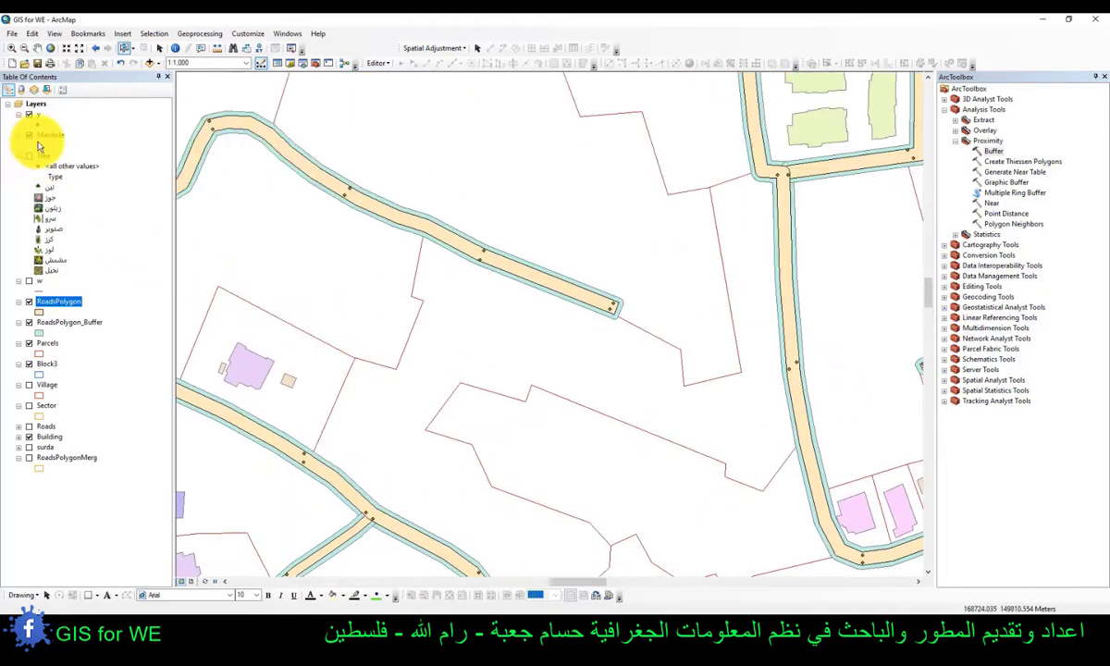
pyautogui.click(29, 136)
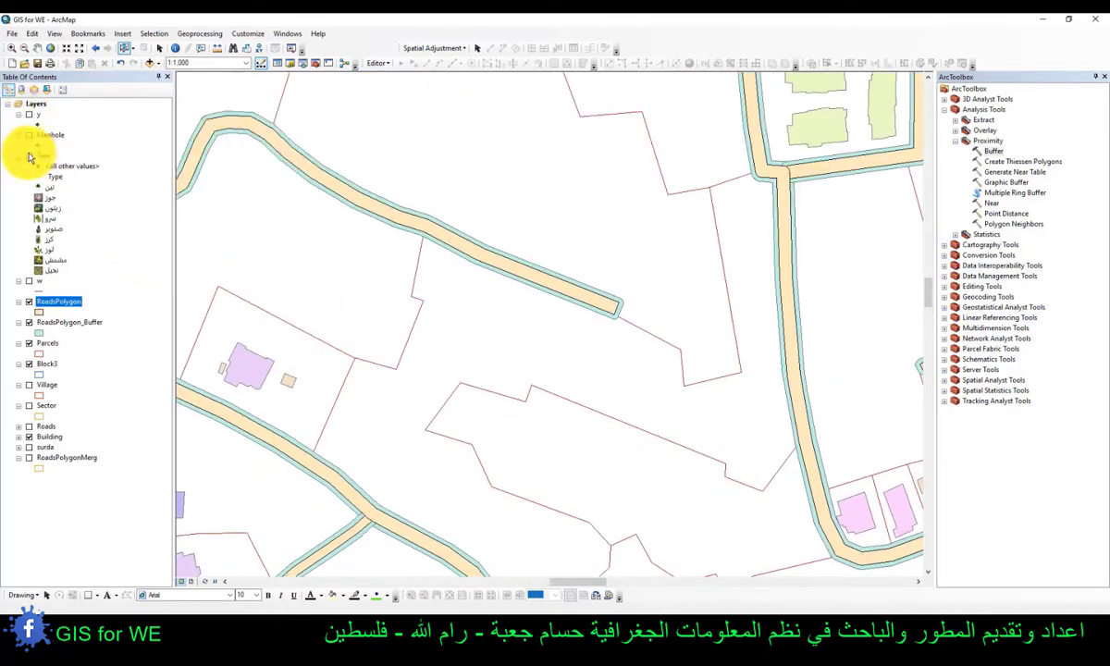
pyautogui.click(28, 156)
pyautogui.moveTo(583, 311); pyautogui.dragTo(800, 324)
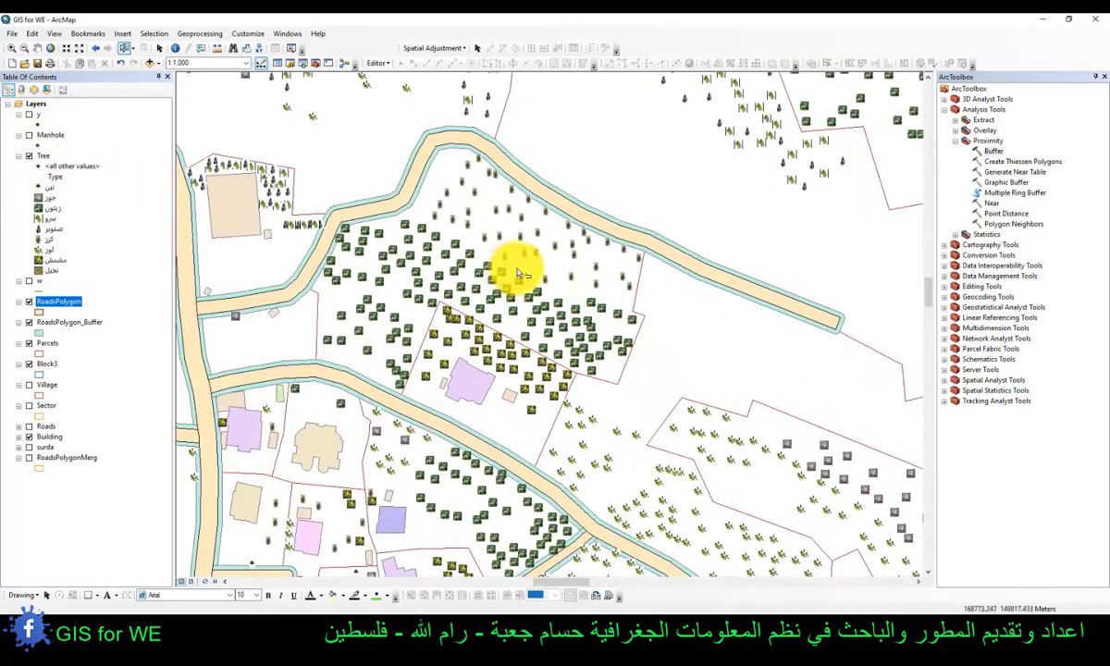
# - Add the Tree feature class from the WE dataset of GISForWE.gdb to the map as a second layer, then close the catalog
pyautogui.click(291, 67)
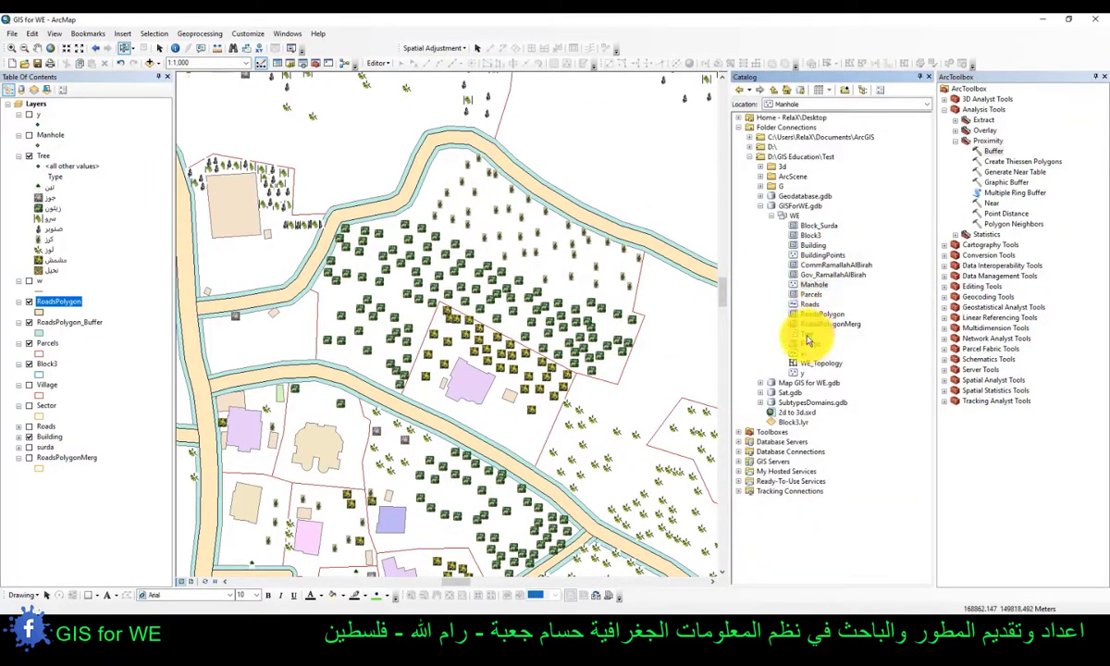
pyautogui.moveTo(807, 333)
pyautogui.mouseDown()
pyautogui.moveTo(476, 253)
pyautogui.moveTo(99, 144)
pyautogui.mouseUp()
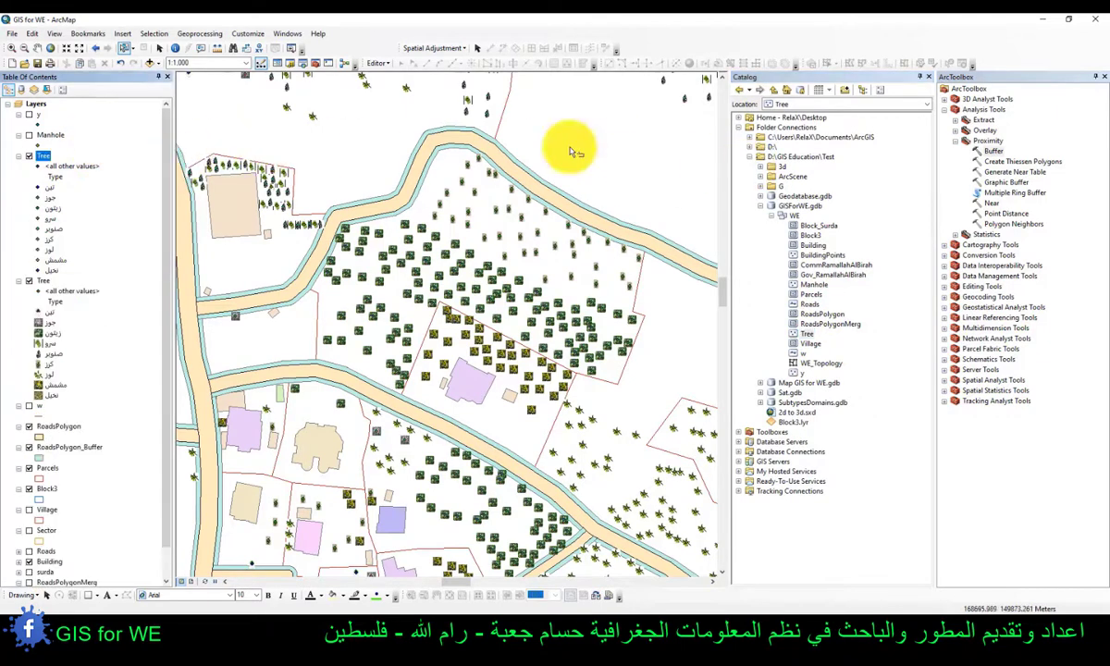
pyautogui.click(50, 269)
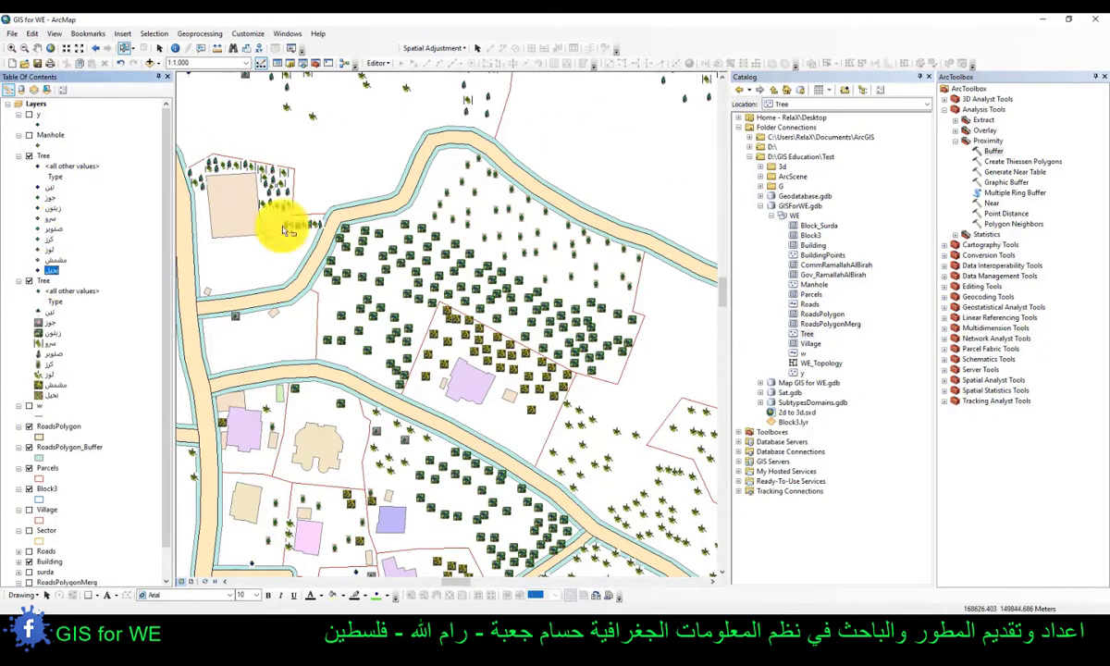
pyautogui.click(928, 79)
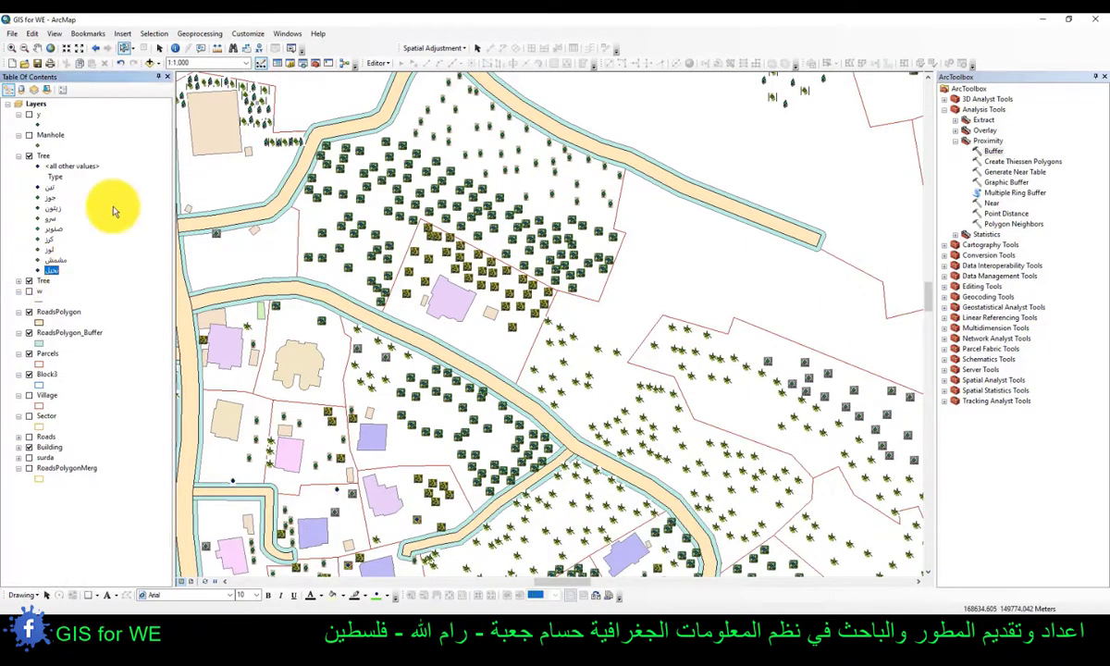
# - Collapse and hide the original picture-symbol Tree layer and zoom to the extent of the newly added Tree layer
pyautogui.click(17, 280)
pyautogui.click(29, 280)
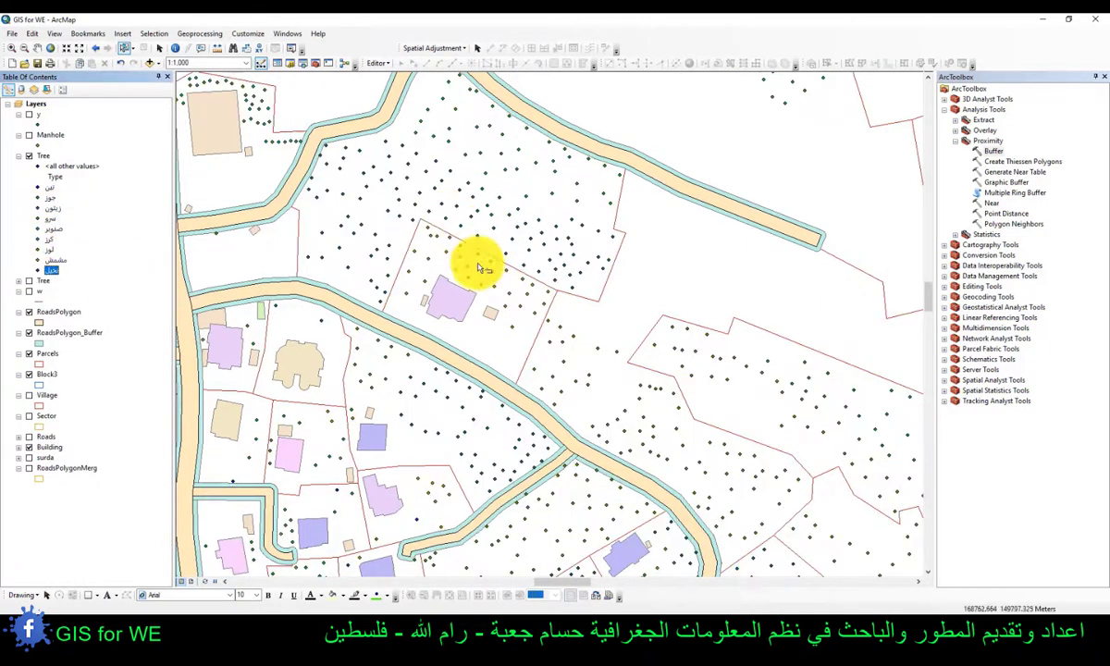
pyautogui.rightClick(43, 158)
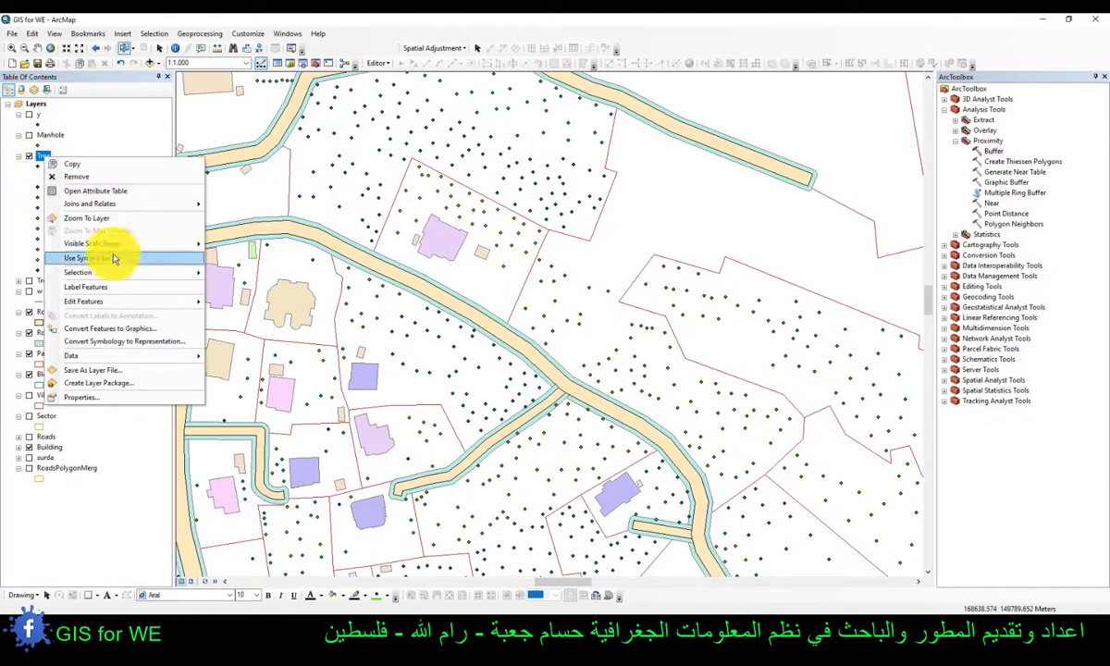
pyautogui.click(92, 219)
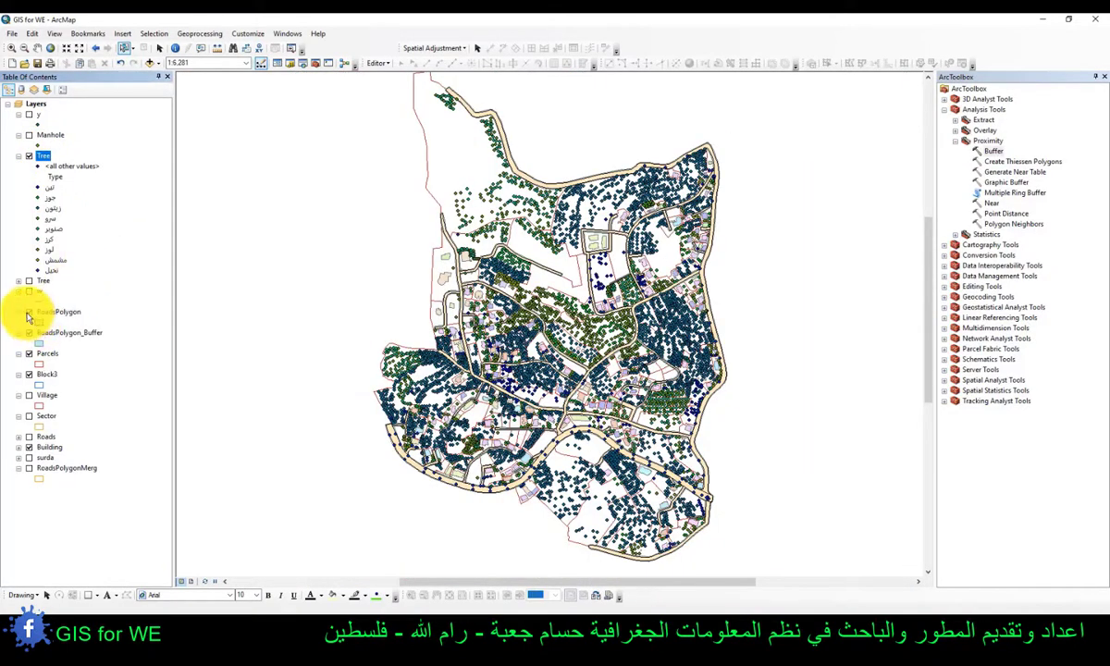
# - Hide the RoadsPolygon, RoadsPolygon_Buffer, Parcels, Block3 and Building layers so that only the Tree points are displayed
pyautogui.click(30, 315)
pyautogui.click(29, 312)
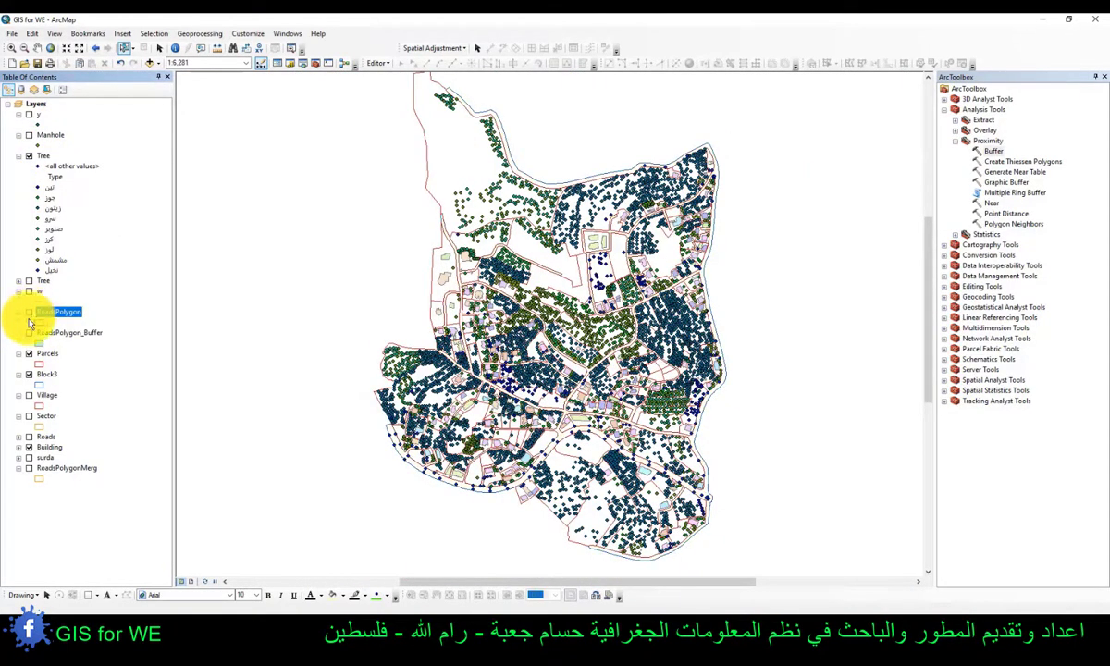
pyautogui.click(29, 354)
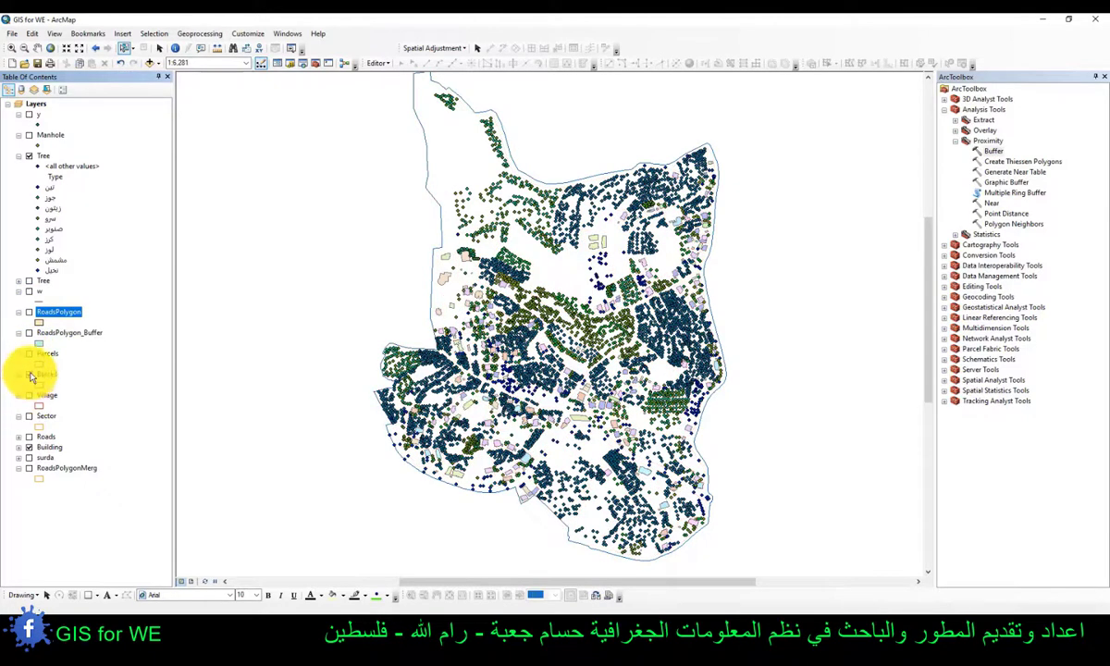
pyautogui.click(28, 375)
pyautogui.click(29, 446)
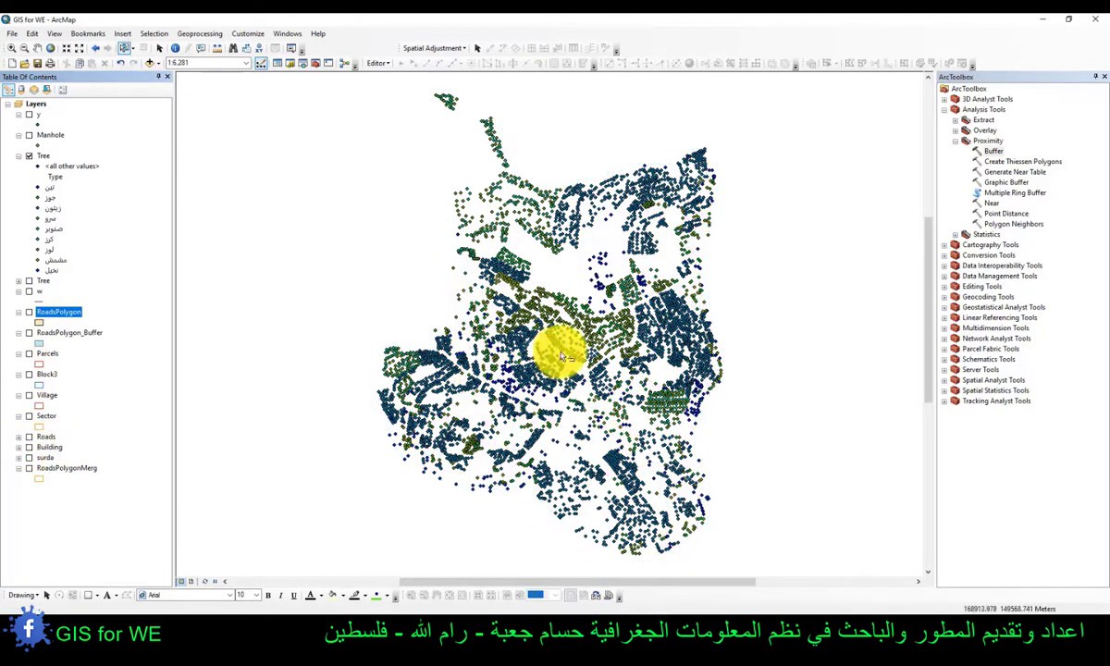
pyautogui.moveTo(520, 346)
pyautogui.mouseDown()
pyautogui.moveTo(551, 280)
pyautogui.moveTo(523, 339)
pyautogui.mouseUp()
pyautogui.scroll(-1, 534, 339)
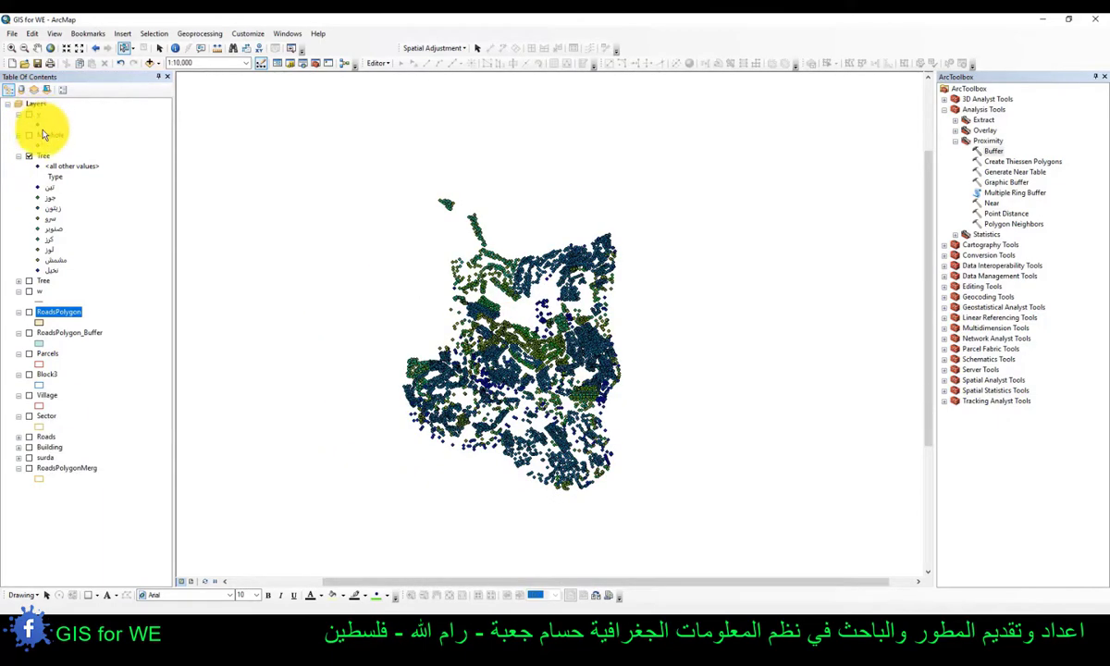
# - Create Thiessen polygons from the Tree layer with the default output feature class and ONLY_FID output fields
pyautogui.doubleClick(1012, 162)
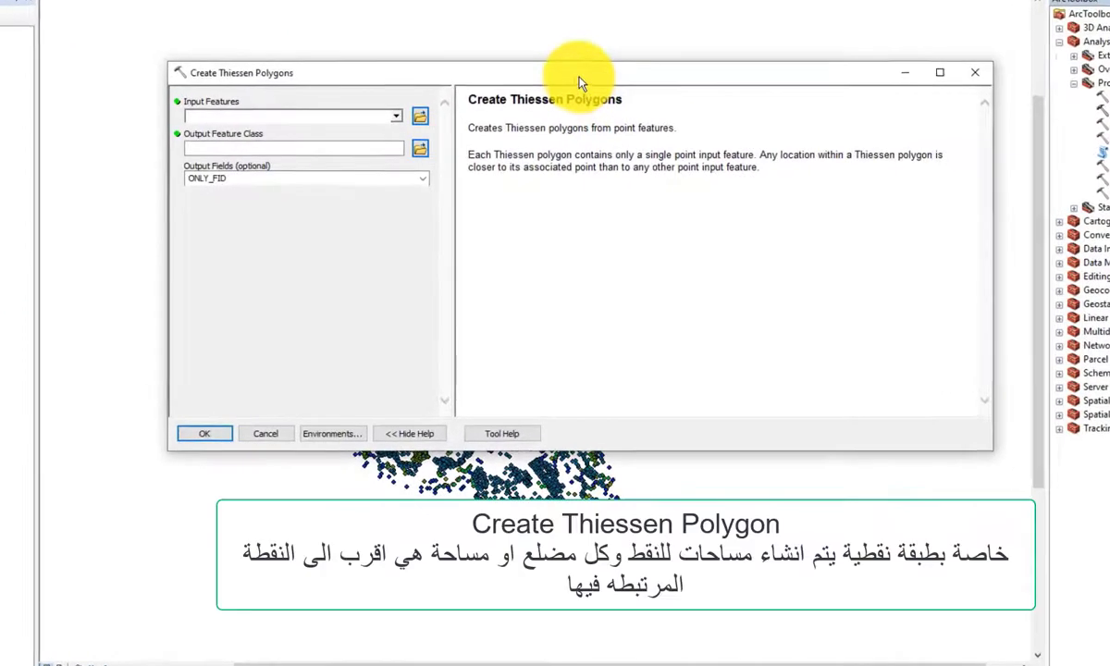
pyautogui.moveTo(580, 81); pyautogui.dragTo(624, 128)
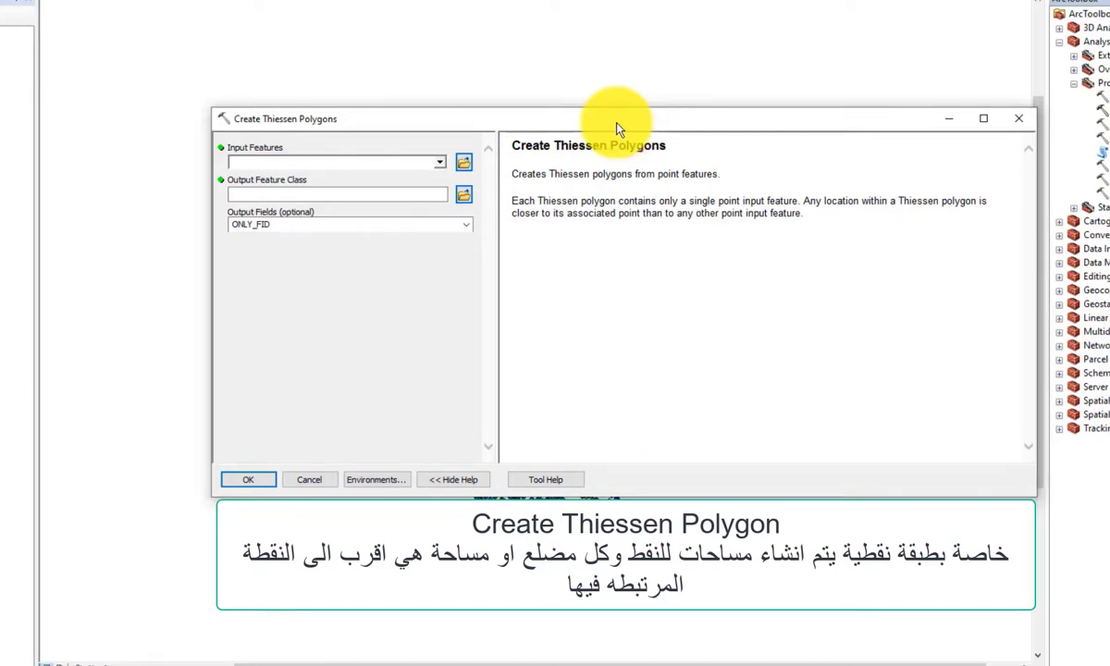
pyautogui.moveTo(661, 109); pyautogui.dragTo(585, 84)
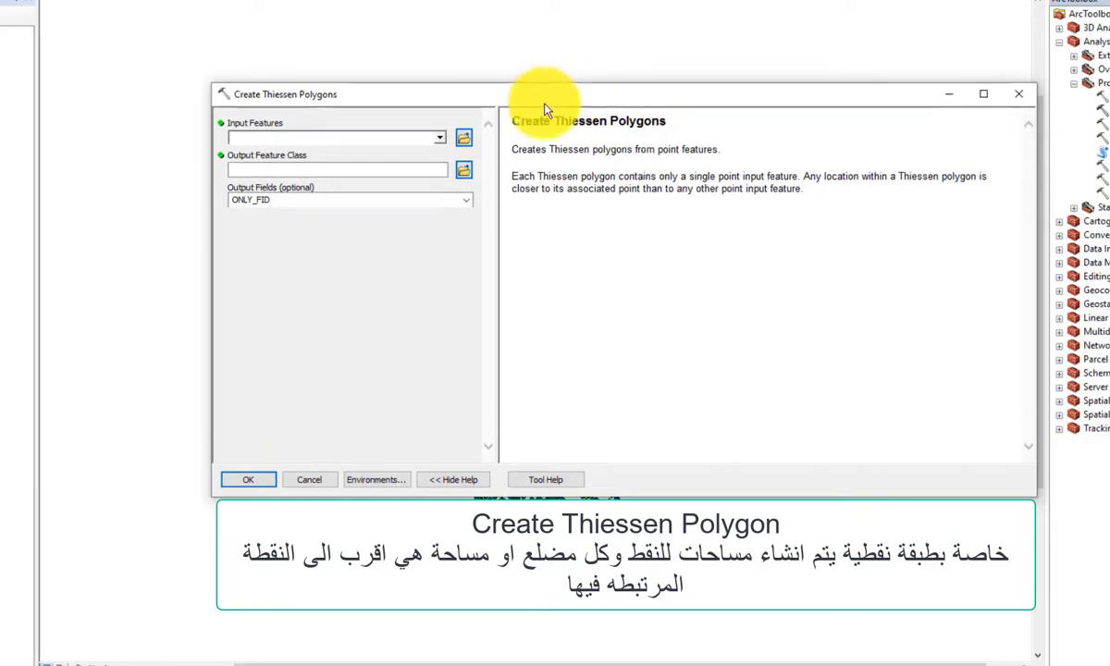
pyautogui.click(447, 137)
pyautogui.click(276, 183)
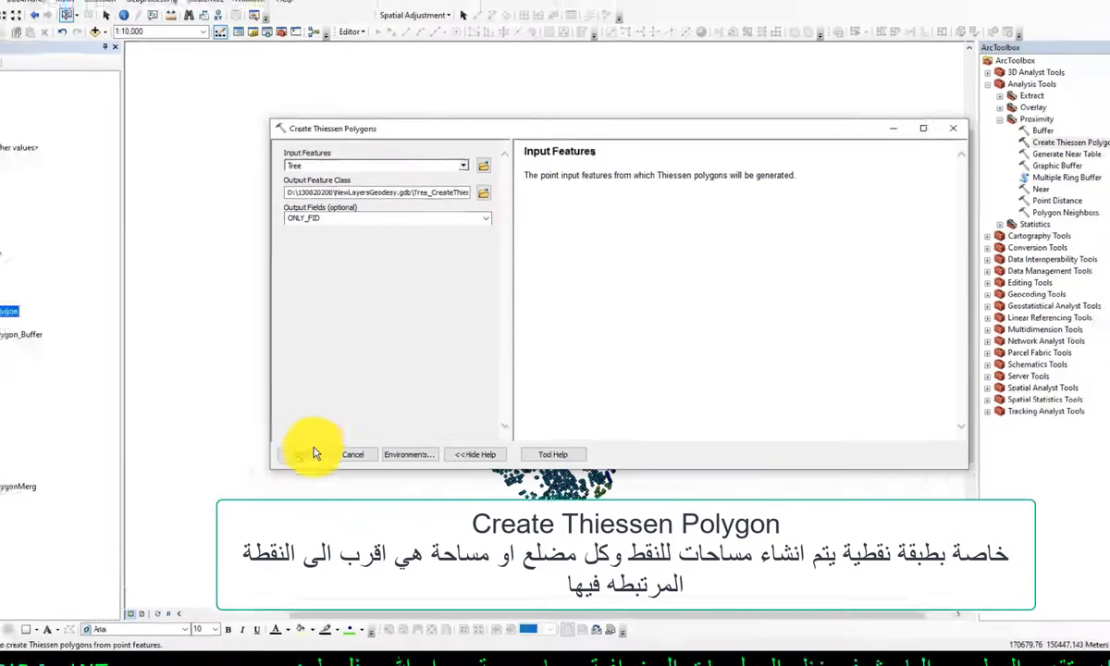
pyautogui.click(248, 479)
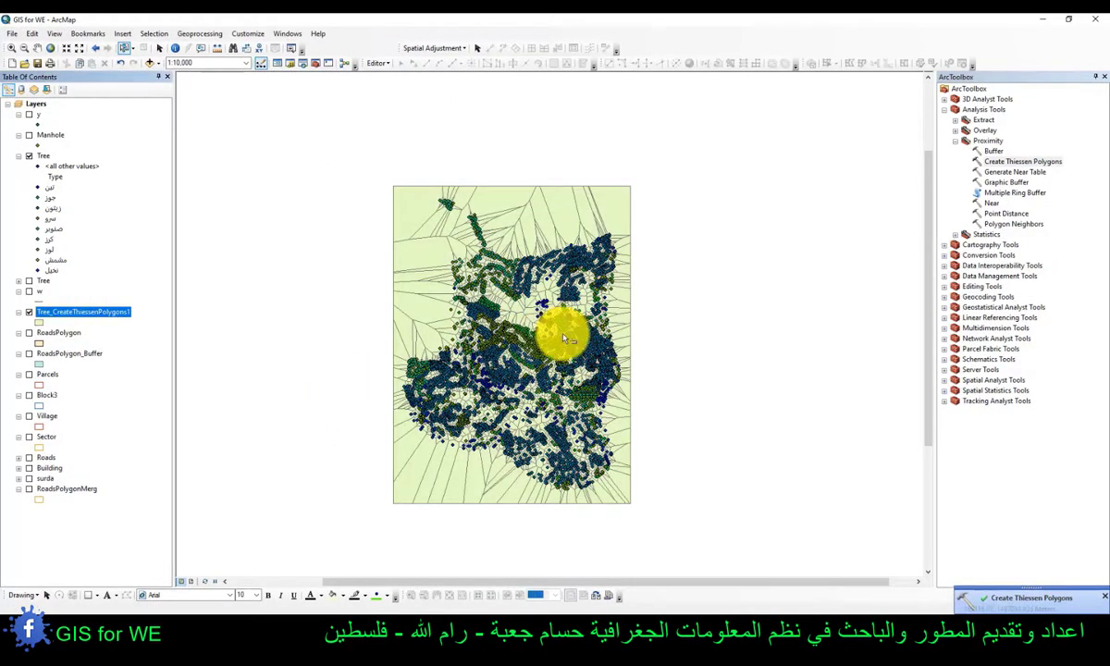
# - Hide the Tree points and examine the Thiessen polygons up close
pyautogui.moveTo(558, 329); pyautogui.dragTo(503, 309)
pyautogui.scroll(-1, 449, 345)
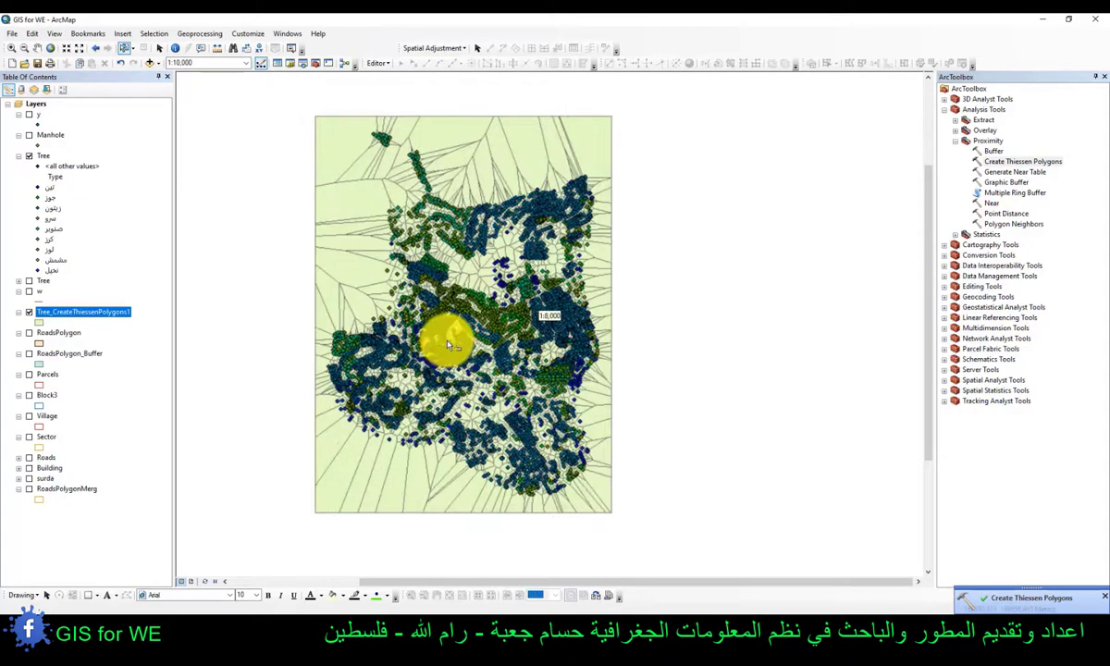
pyautogui.click(29, 156)
pyautogui.moveTo(466, 367); pyautogui.dragTo(469, 340)
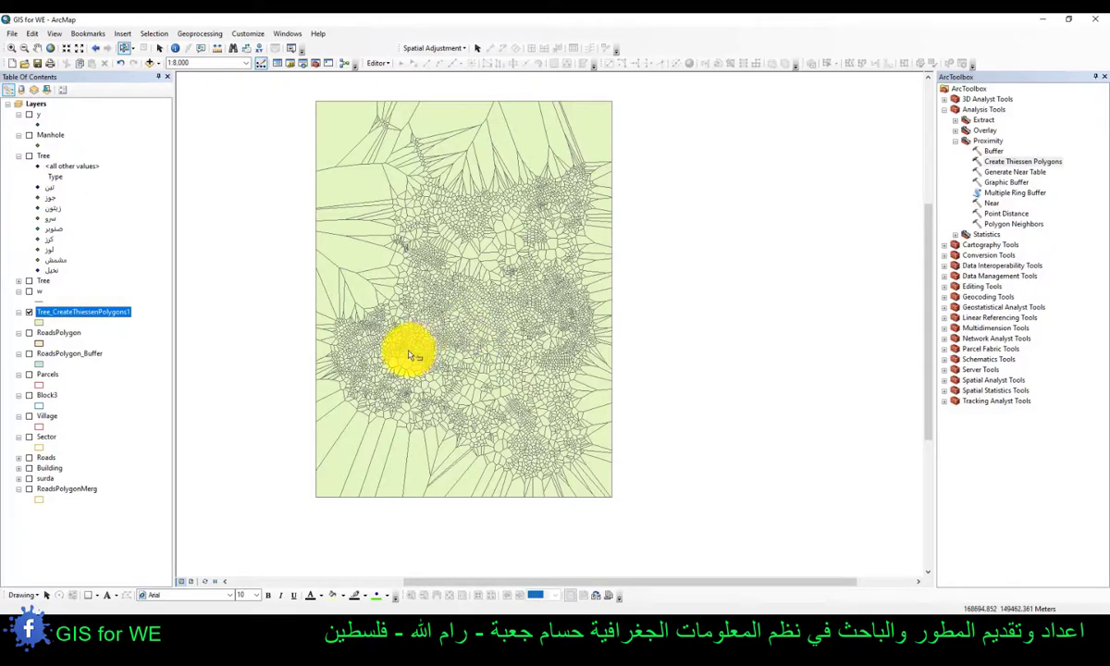
pyautogui.moveTo(408, 353); pyautogui.dragTo(411, 322)
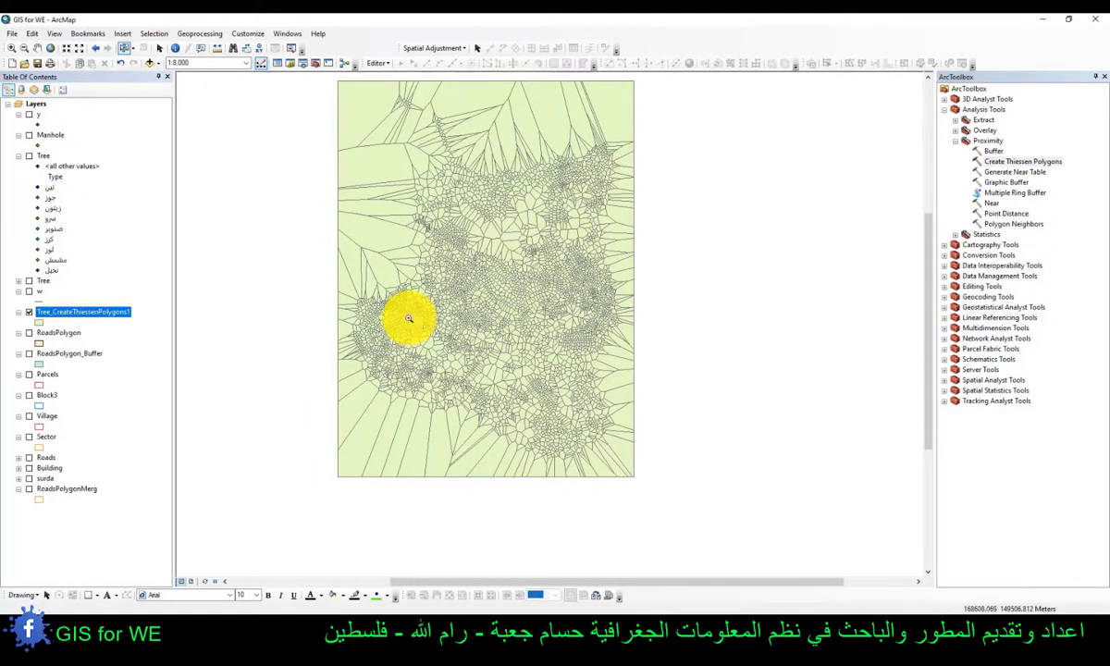
pyautogui.scroll(10, 360, 344)
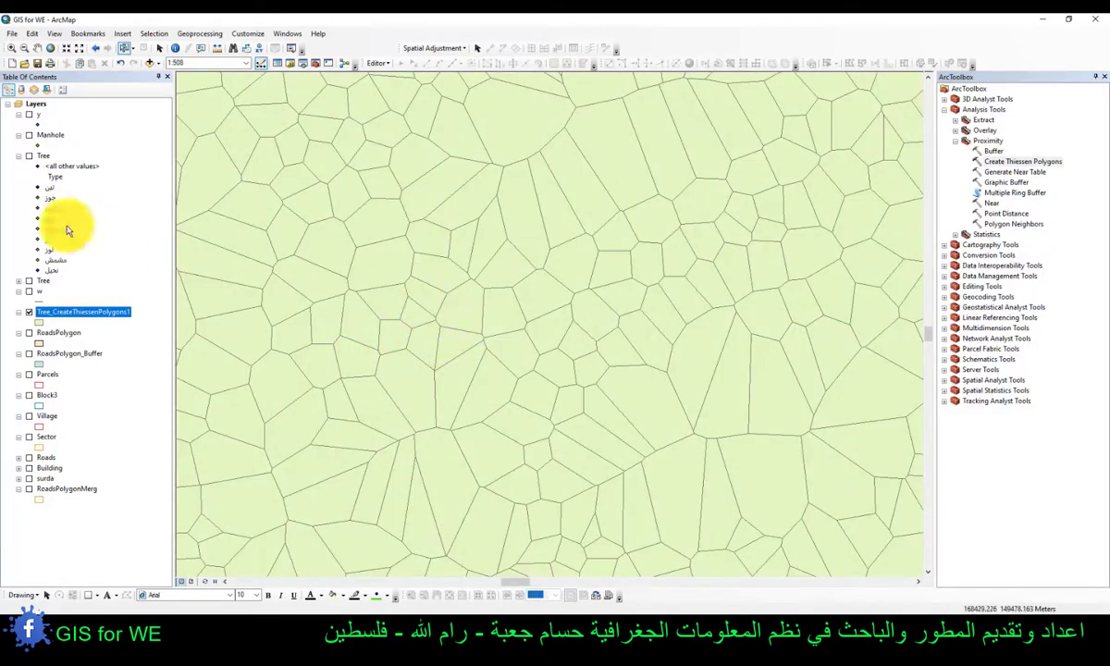
# - Show the Tree points over the Thiessen polygons to compare each point with its polygon, and hide both layers
pyautogui.click(29, 155)
pyautogui.scroll(-2, 545, 305)
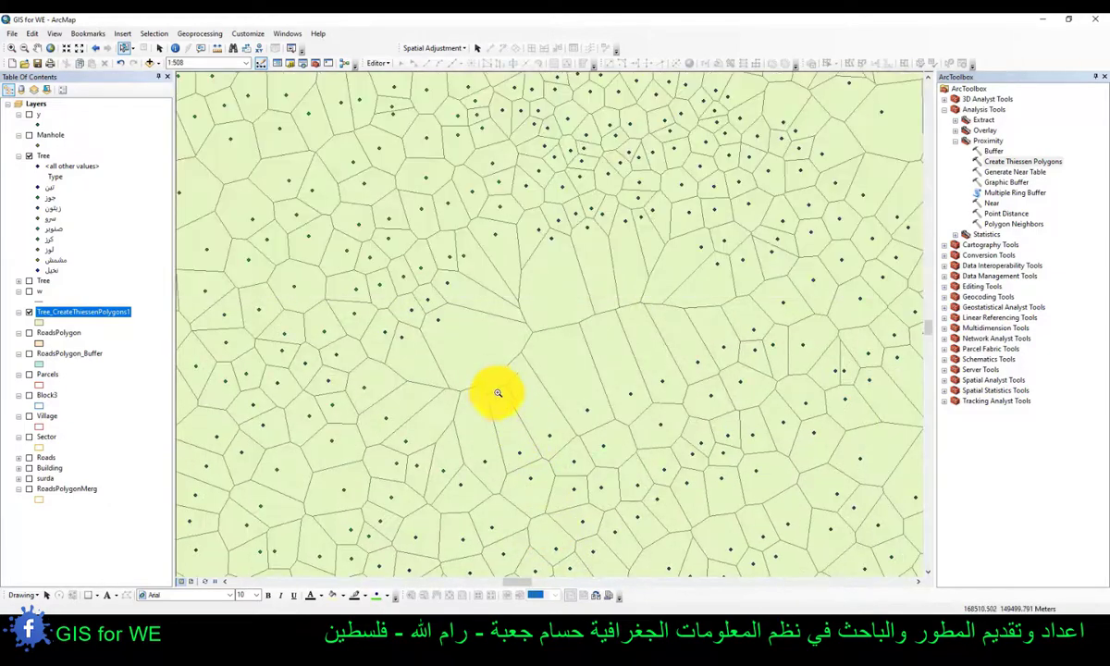
pyautogui.moveTo(570, 310); pyautogui.dragTo(594, 380)
pyautogui.scroll(-4, 384, 354)
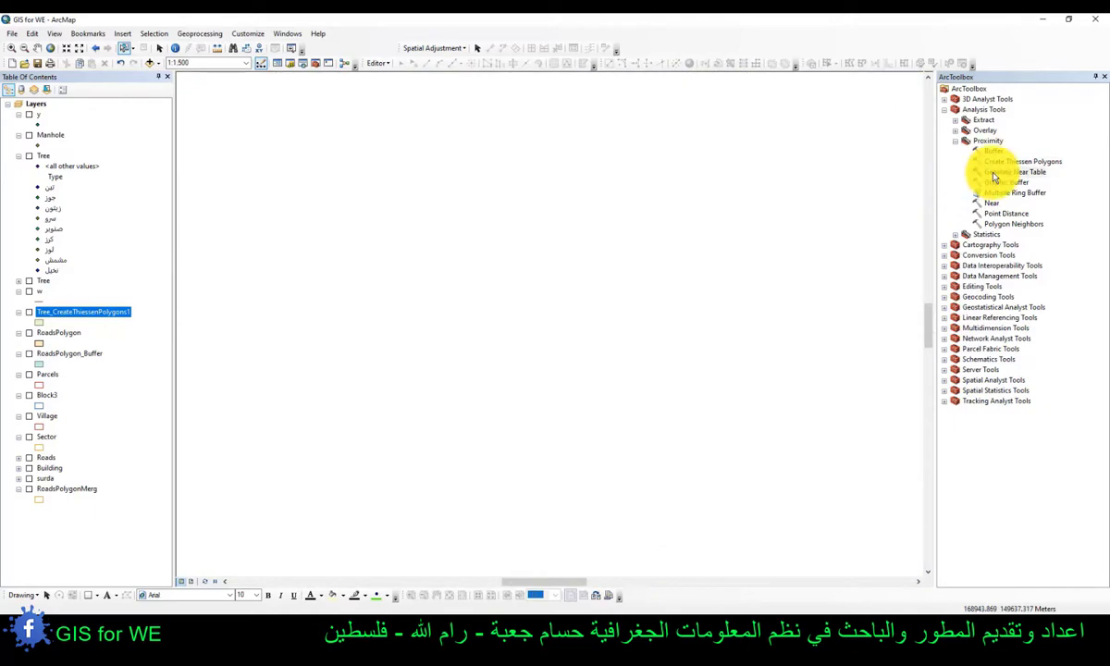
# - Set up the Generate Near Table tool with Tree as the input features and Roads as the near features
pyautogui.doubleClick(994, 173)
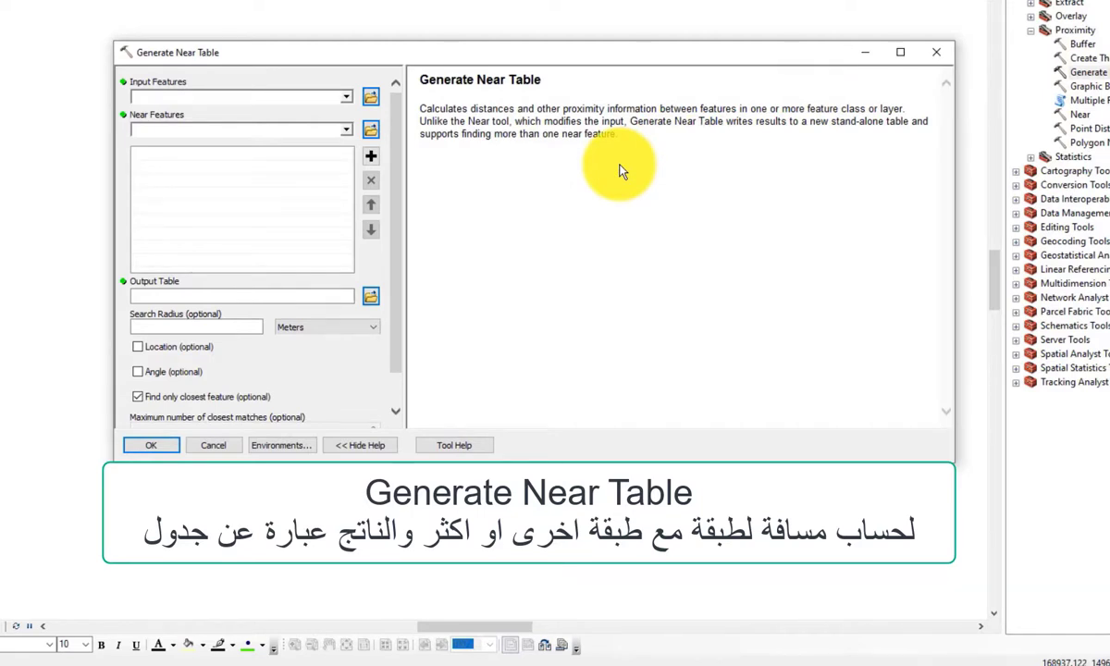
pyautogui.click(474, 121)
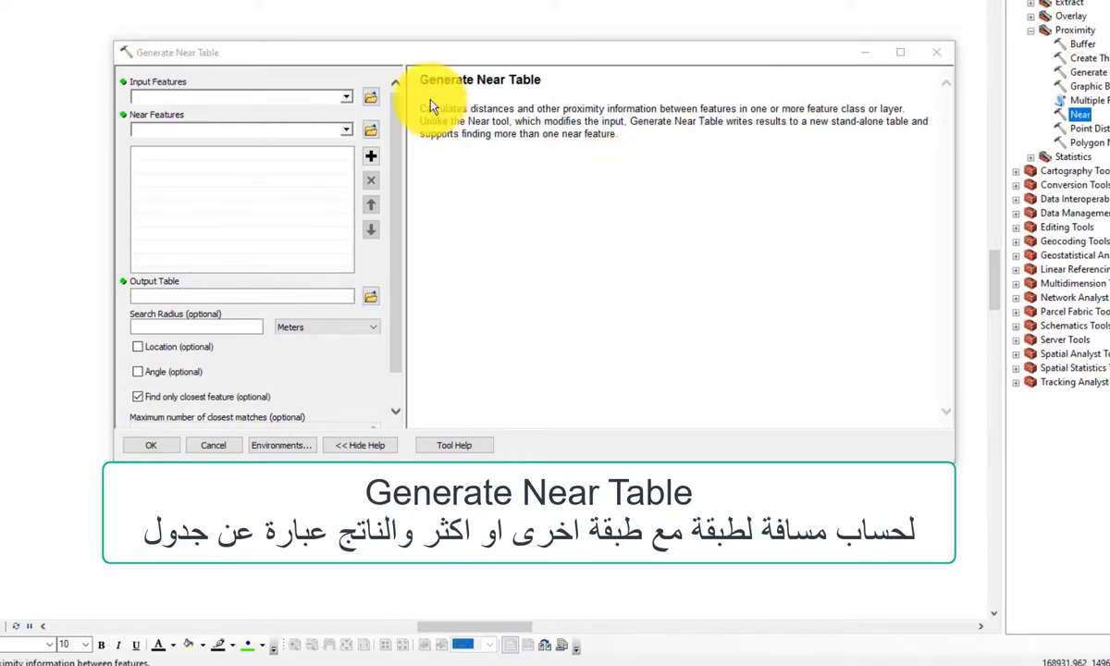
pyautogui.click(347, 100)
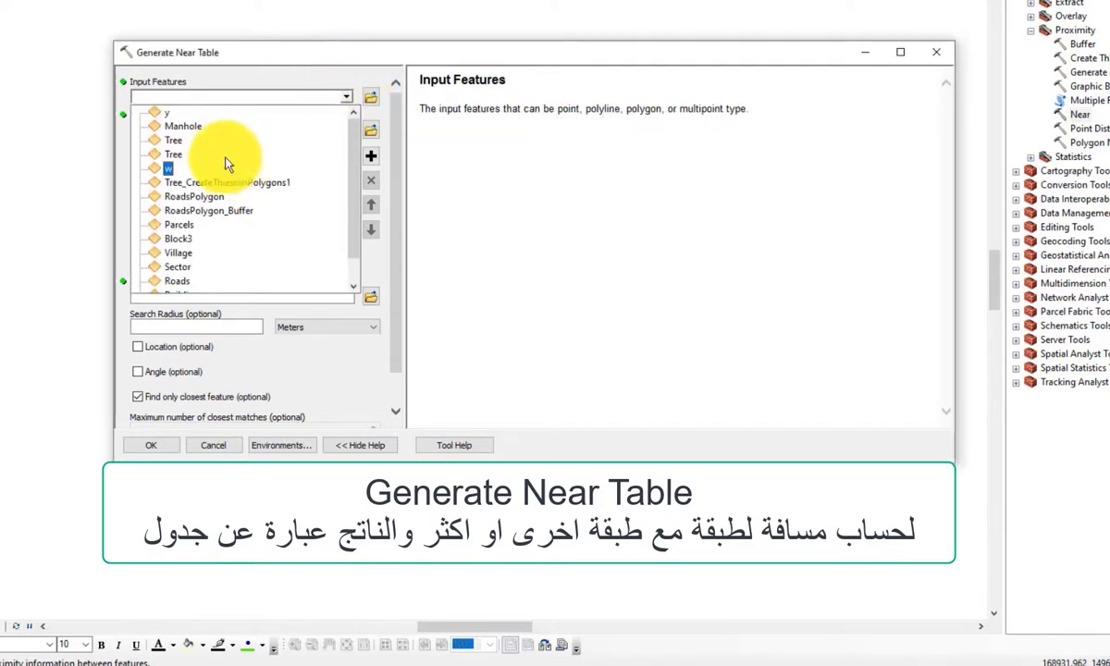
pyautogui.click(175, 139)
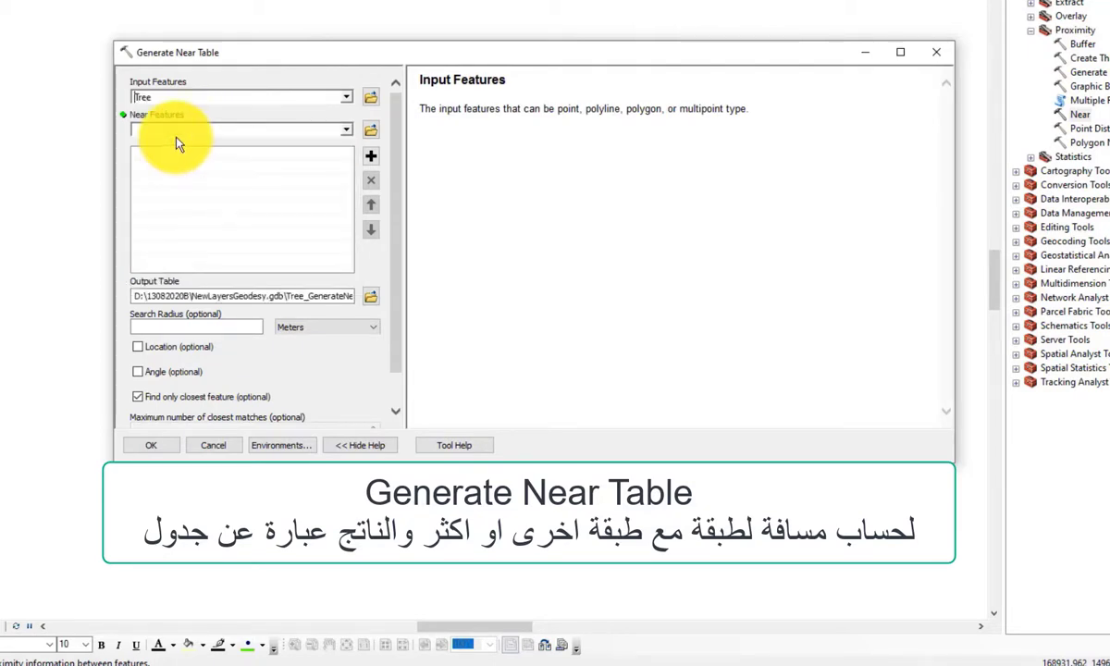
pyautogui.click(344, 129)
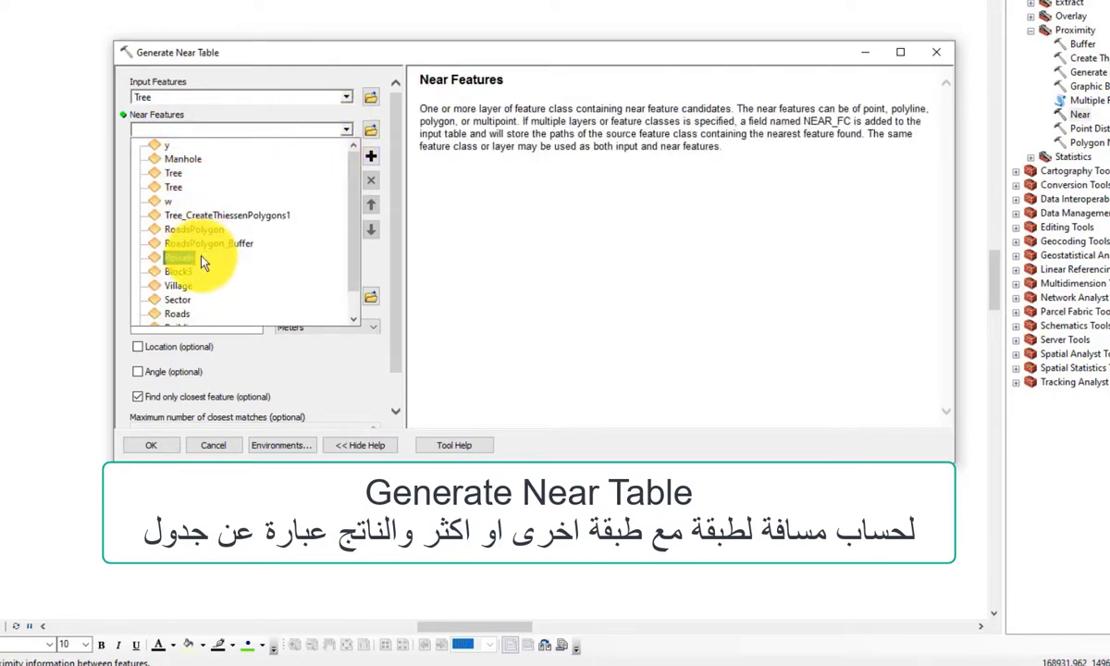
pyautogui.scroll(-1, 206, 278)
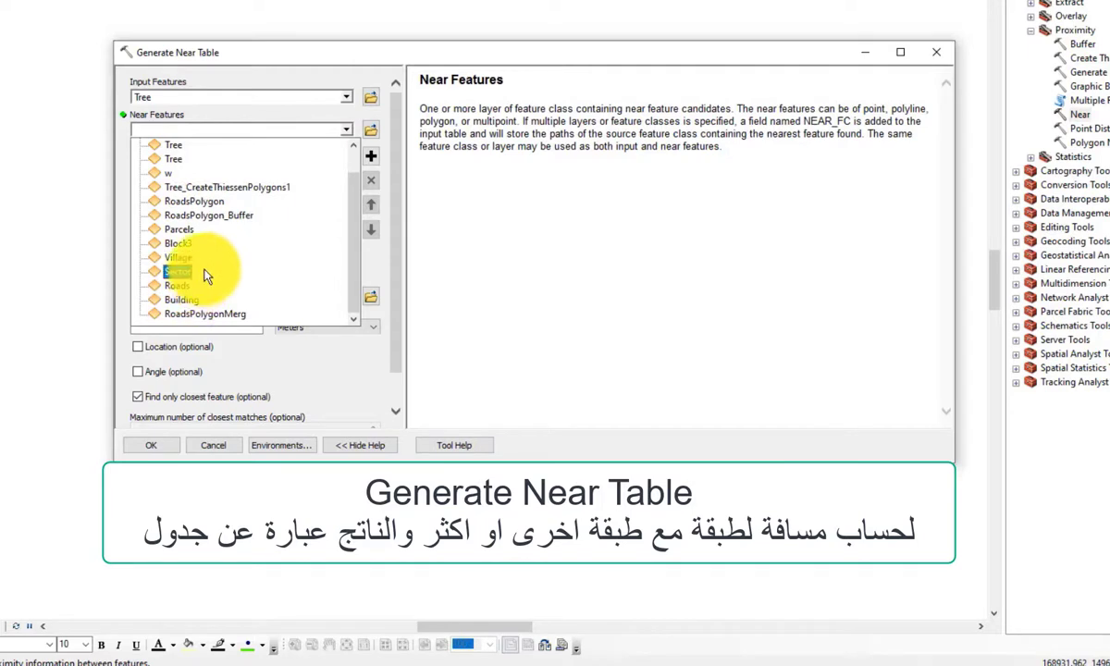
pyautogui.click(193, 283)
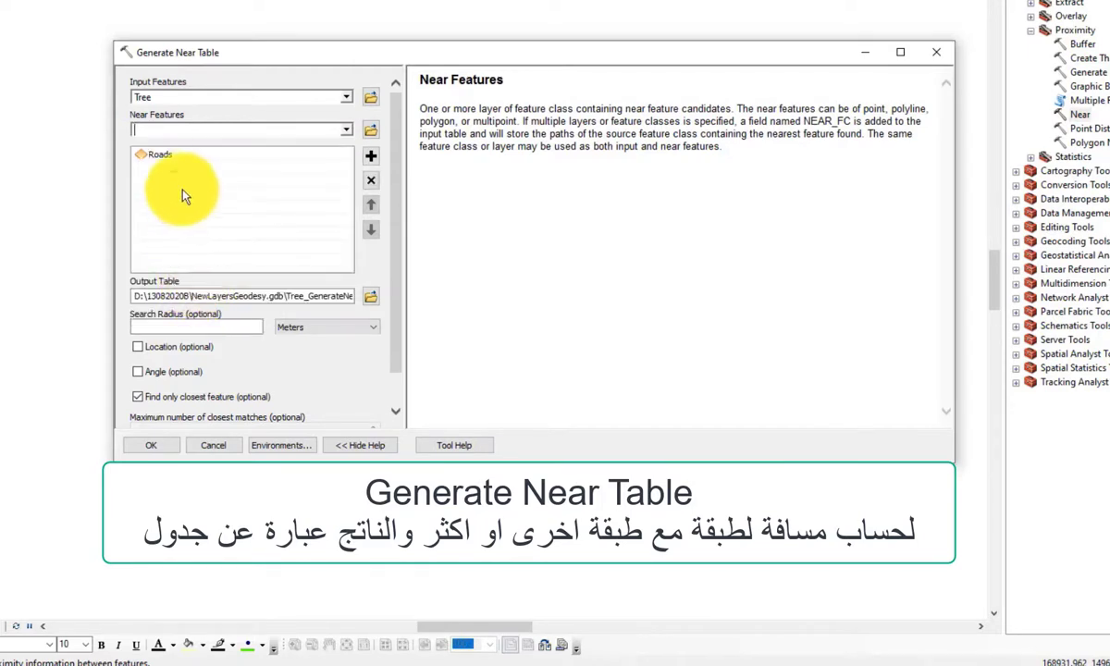
# - Review the optional parameters, leave the search radius empty and location and angle off, and run Generate Near Table for the closest feature only
pyautogui.click(157, 445)
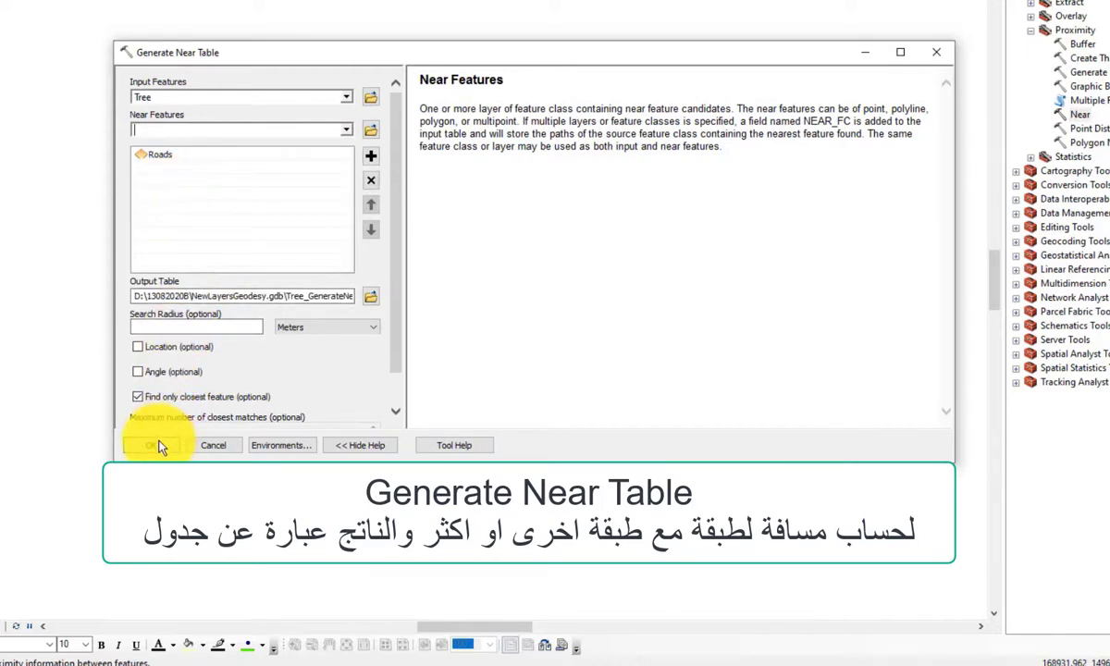
pyautogui.click(160, 325)
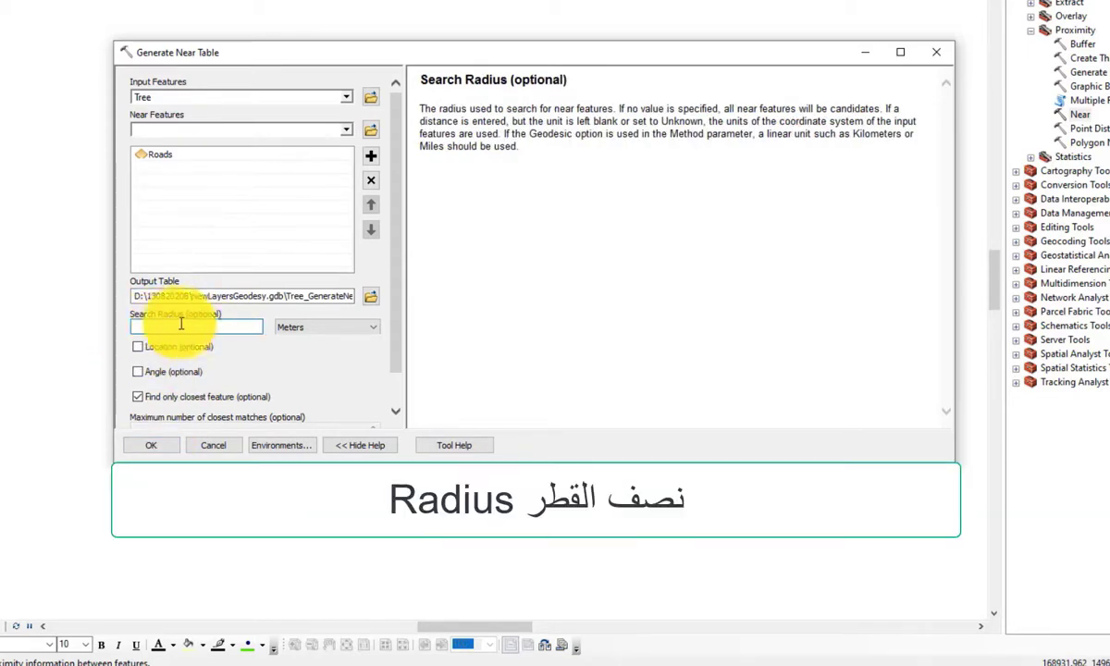
pyautogui.click(234, 344)
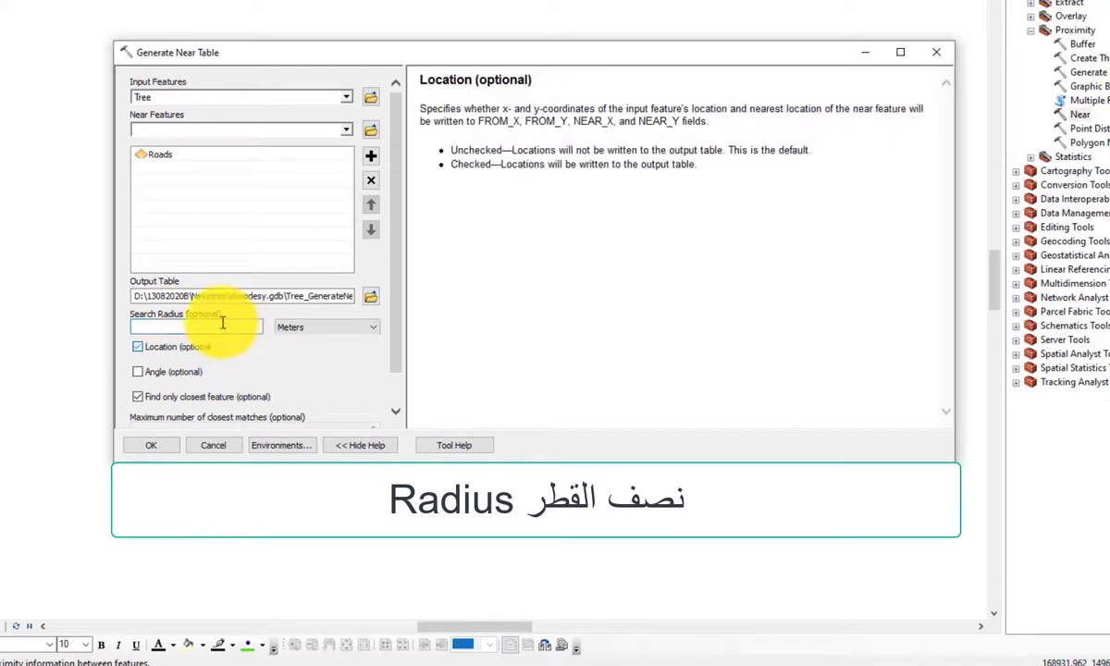
pyautogui.scroll(-1, 255, 330)
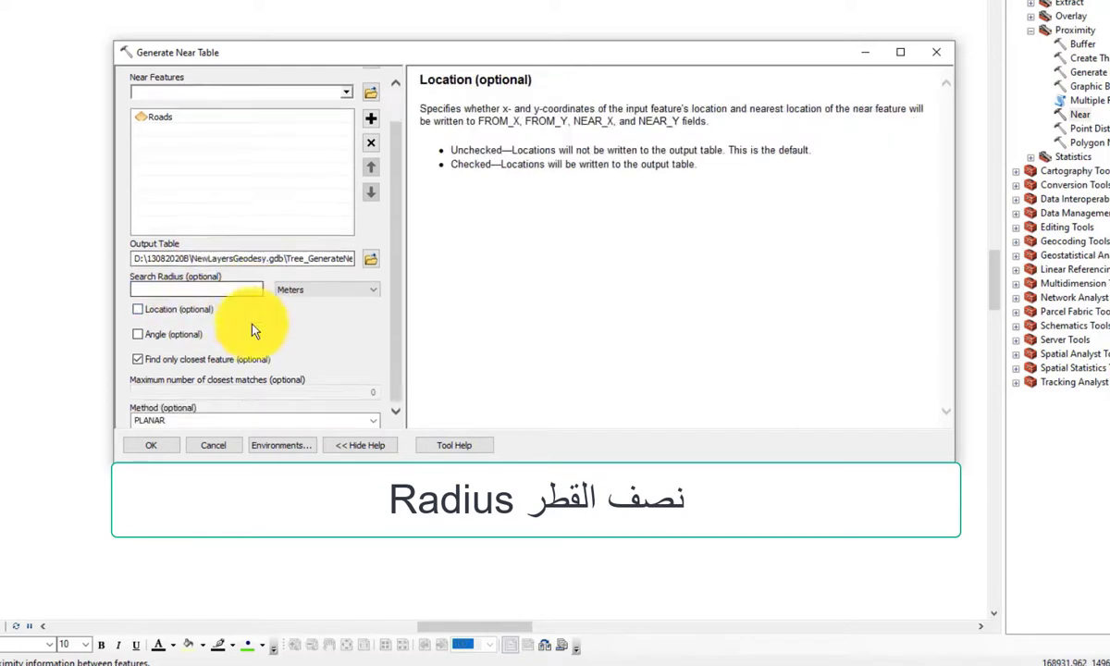
pyautogui.scroll(5, 293, 321)
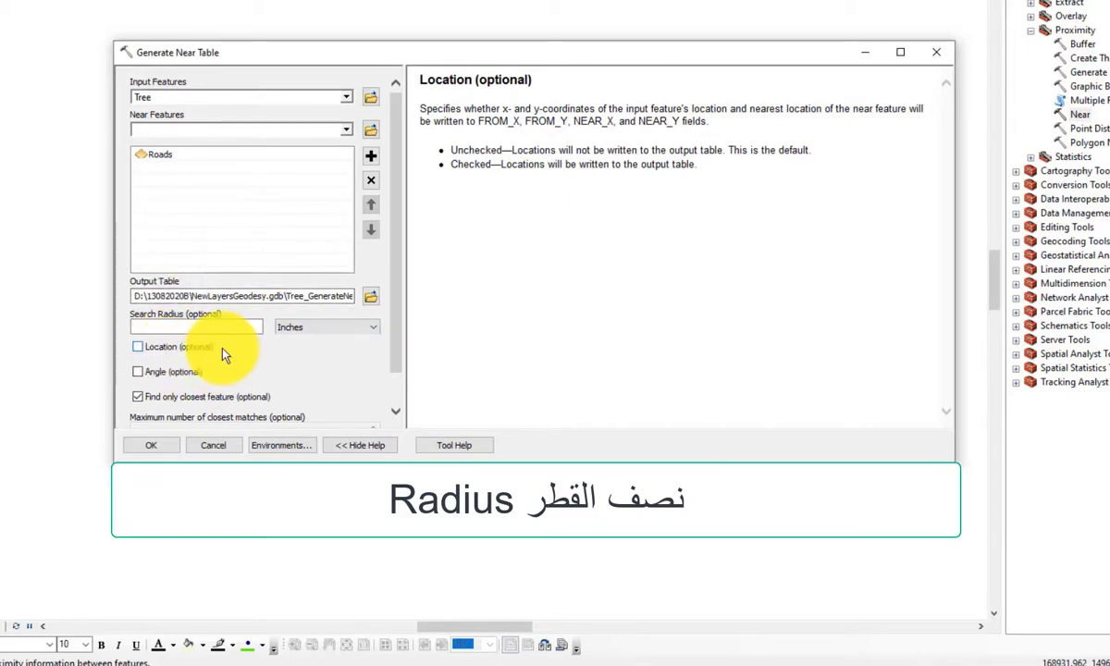
pyautogui.scroll(-2, 309, 367)
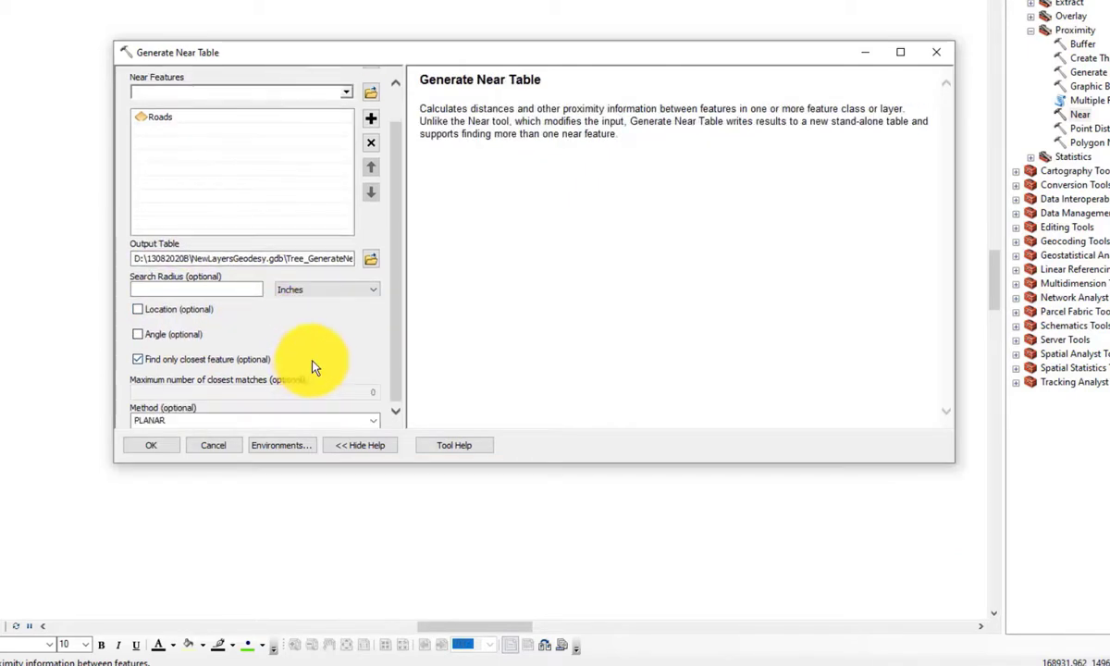
pyautogui.scroll(2, 312, 348)
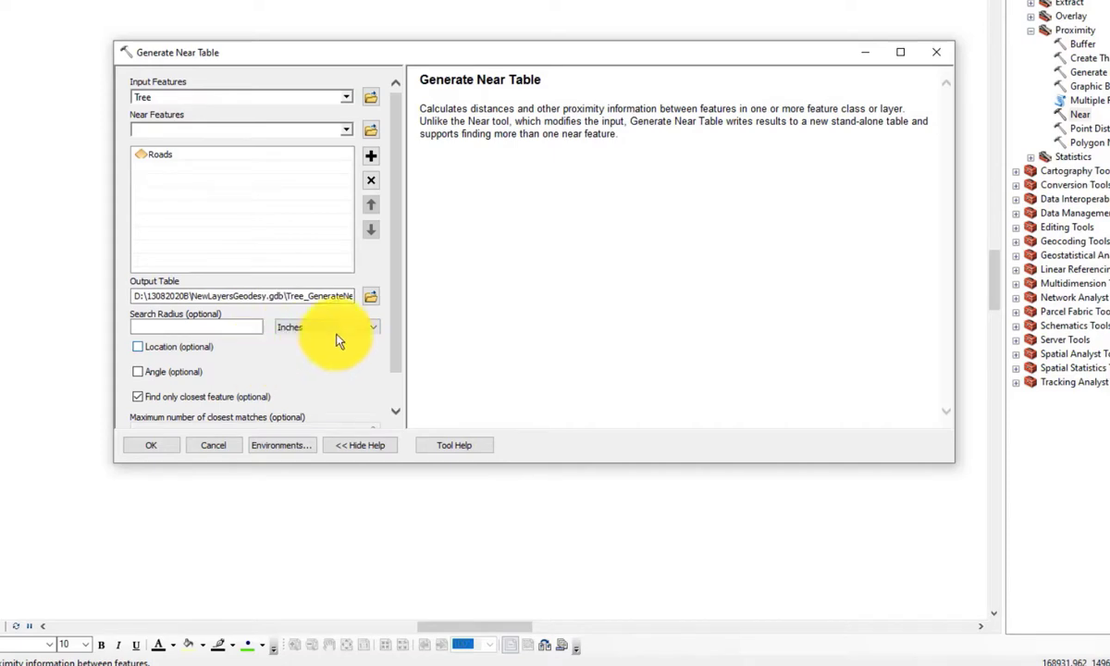
pyautogui.click(155, 446)
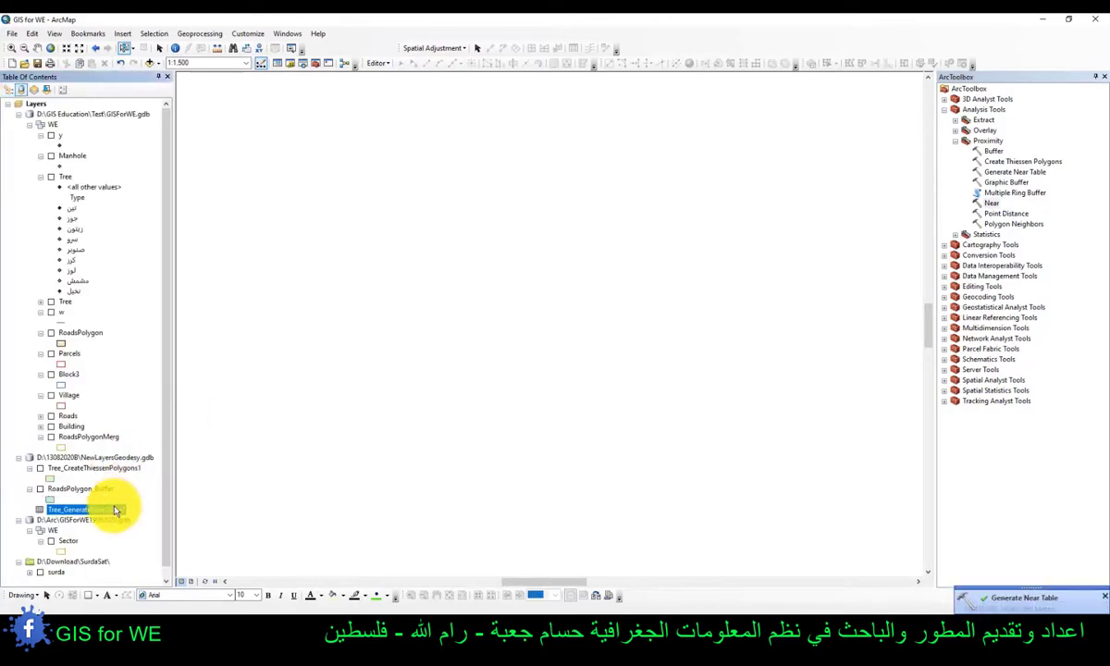
# - Open the attribute table of the generated near table for Tree
pyautogui.click(157, 398)
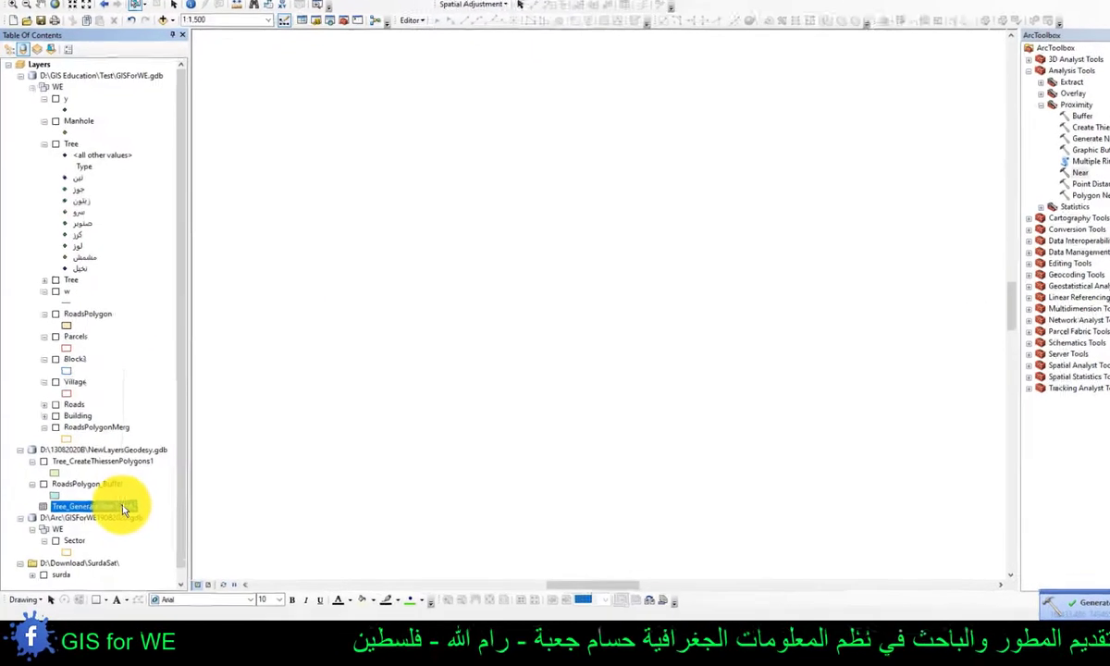
pyautogui.rightClick(123, 510)
pyautogui.click(163, 374)
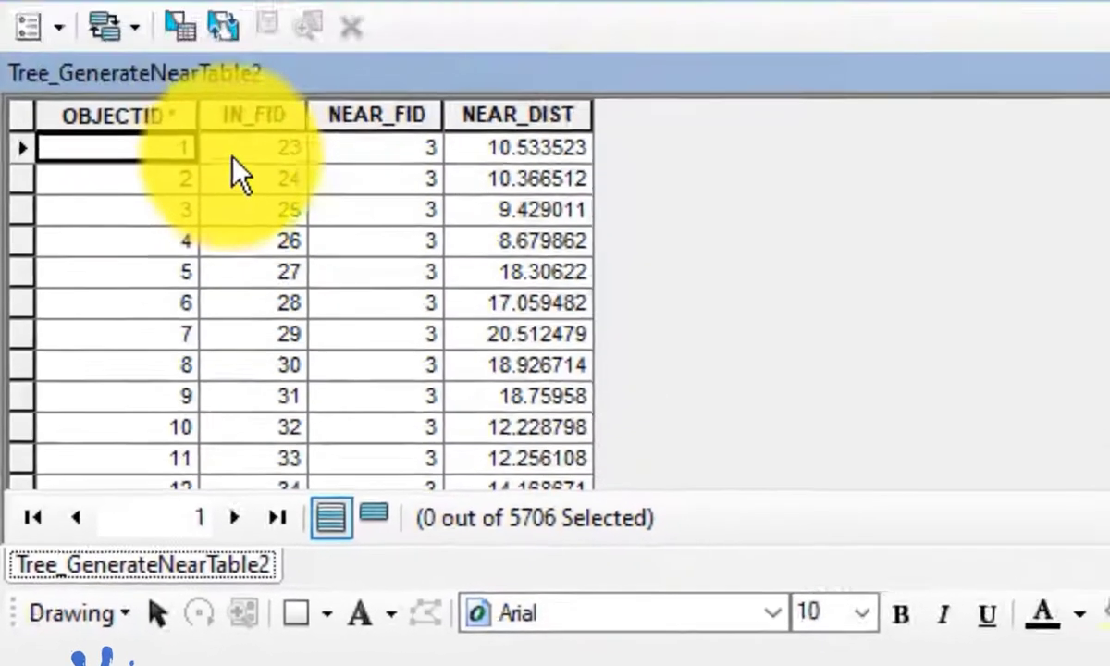
# - Sort the near table by the IN_FID field in descending order
pyautogui.click(266, 115)
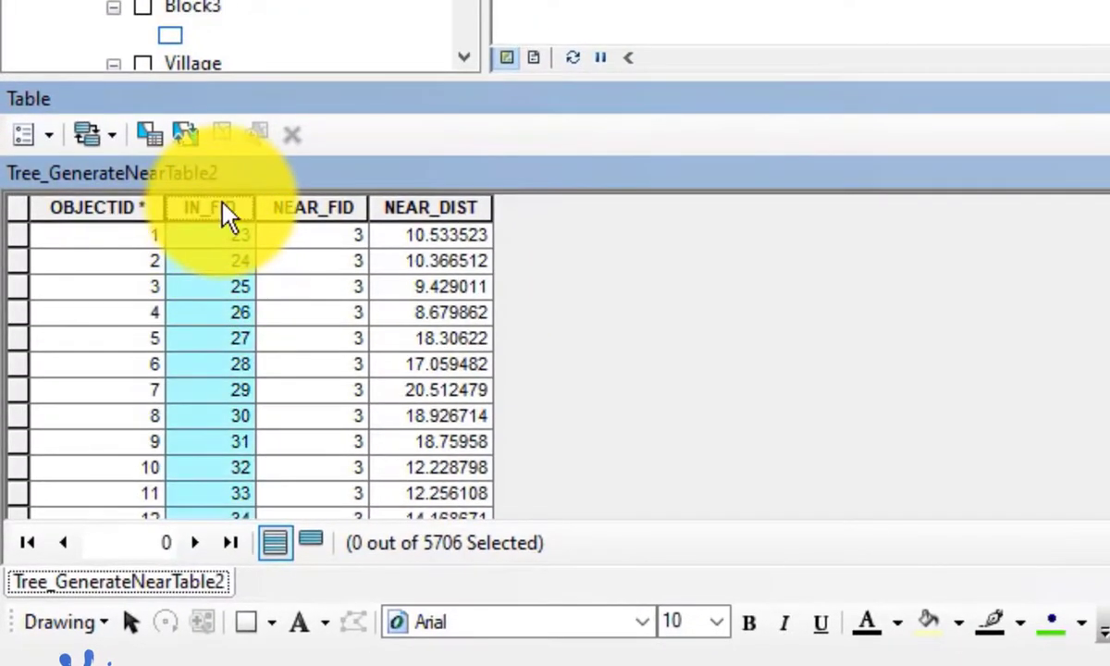
pyautogui.rightClick(226, 205)
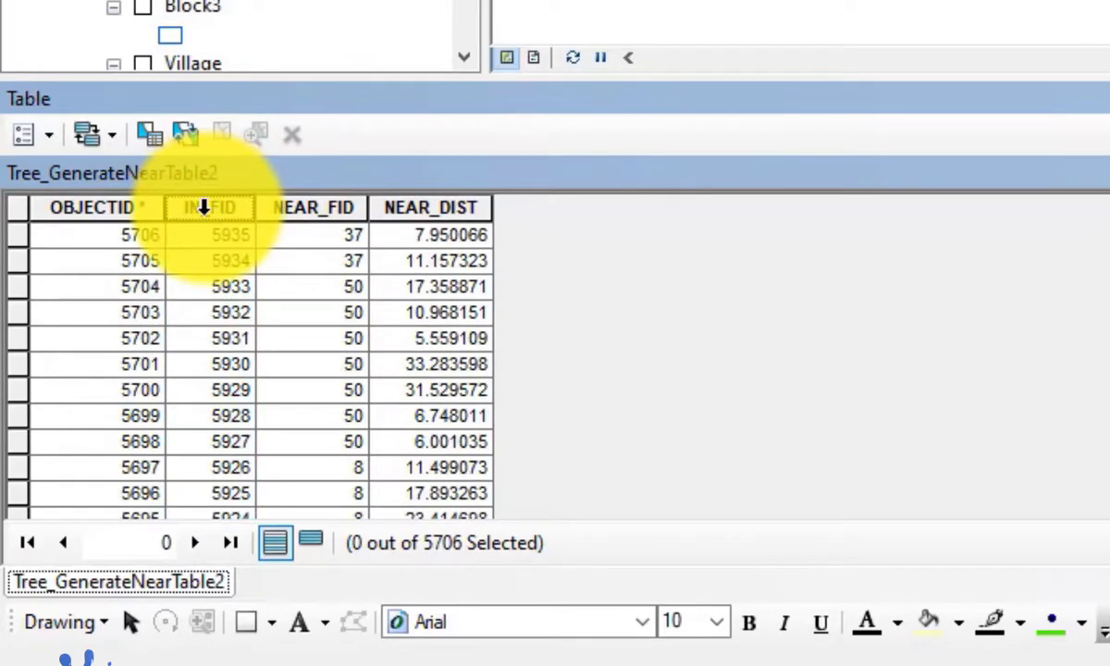
pyautogui.doubleClick(203, 208)
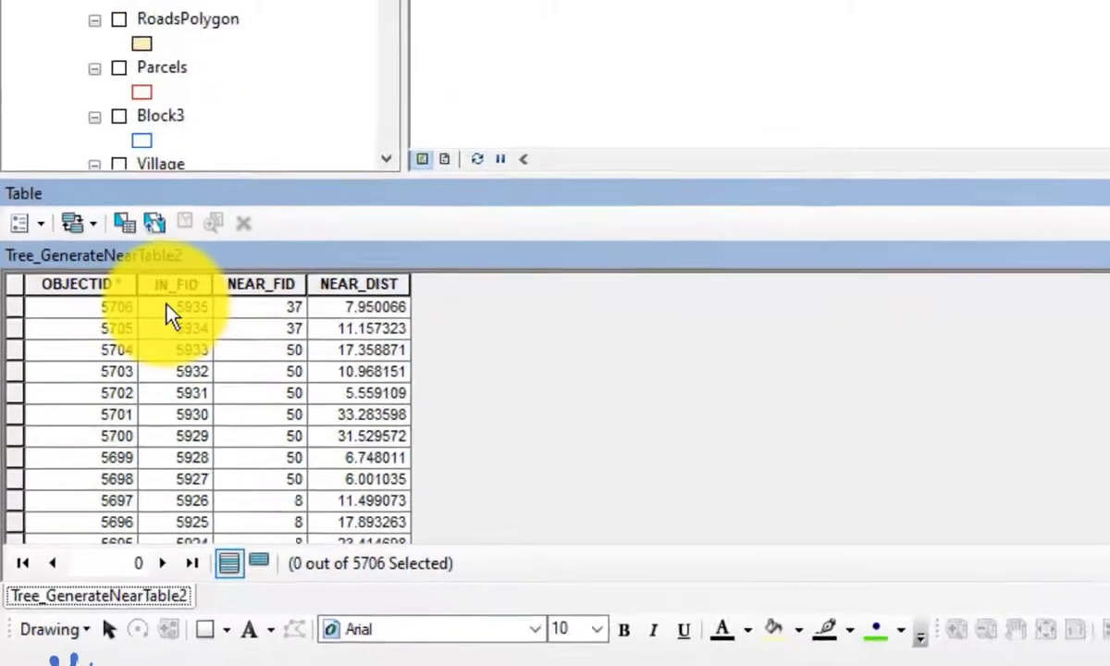
# - Open the attribute table of the Tree layer and sort it by OBJECTID in descending order
pyautogui.click(207, 244)
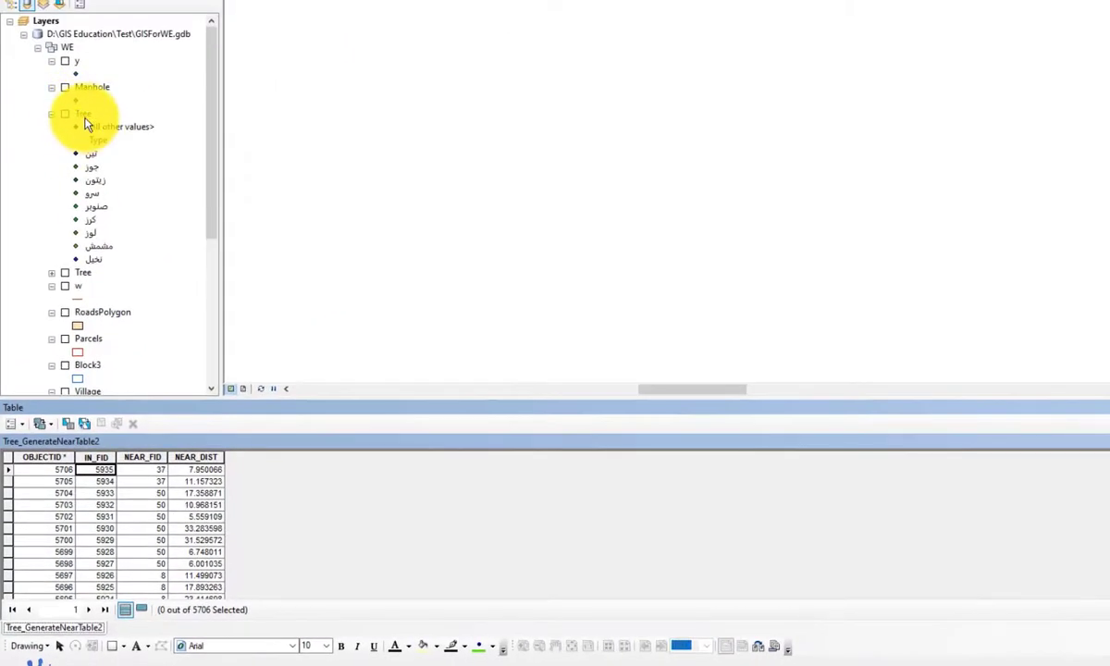
pyautogui.rightClick(84, 118)
pyautogui.click(115, 152)
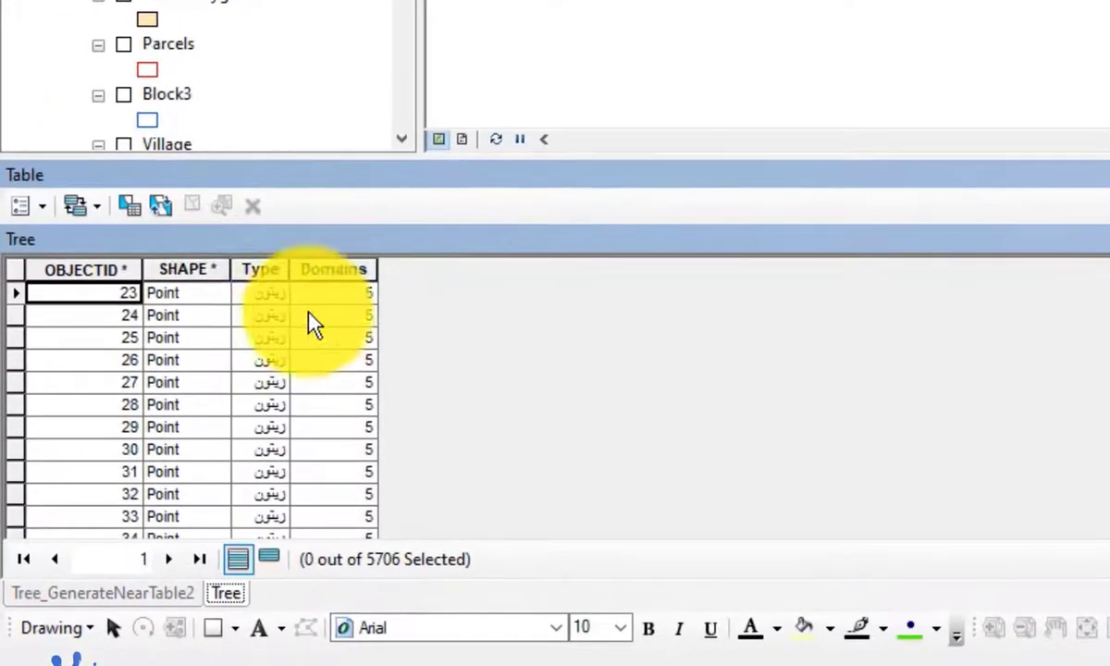
pyautogui.click(111, 268)
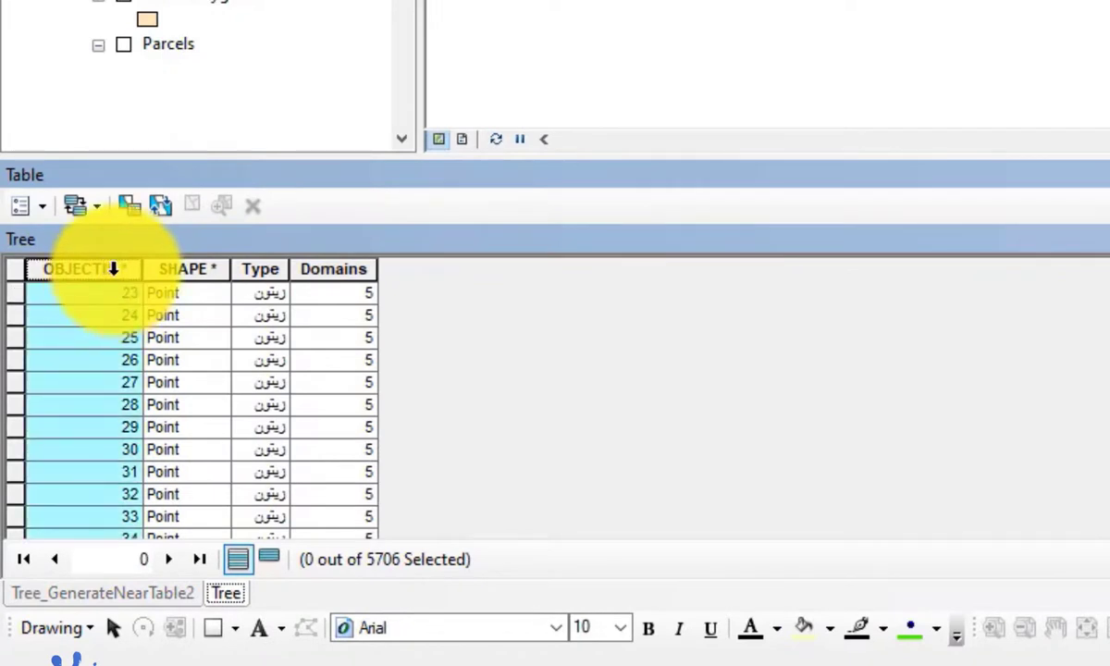
pyautogui.click(171, 296)
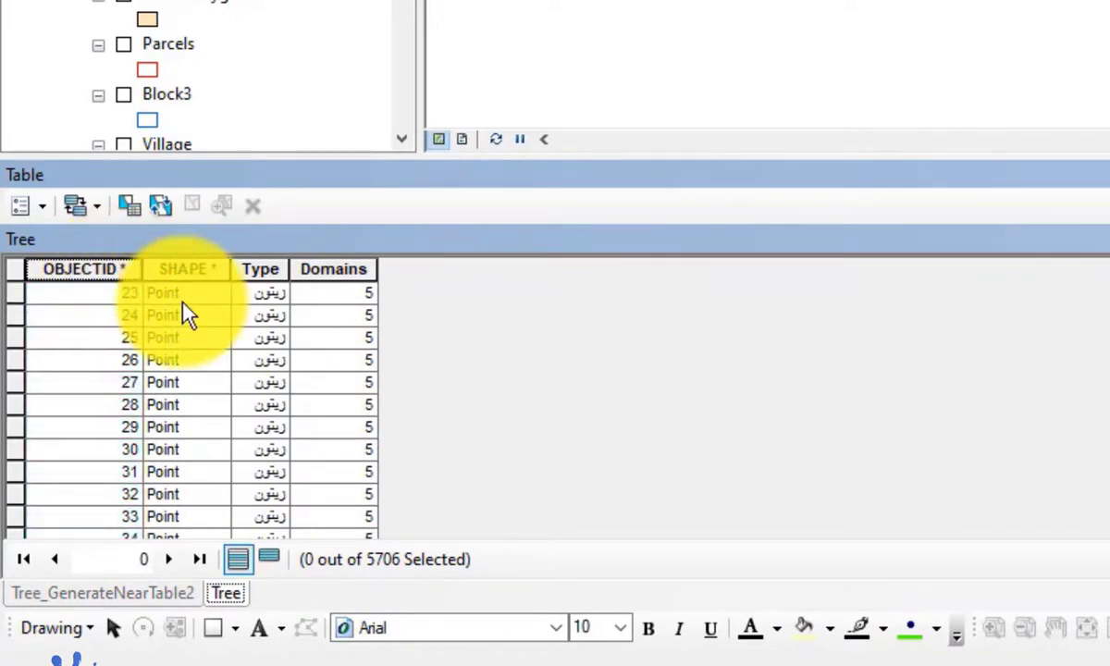
pyautogui.doubleClick(102, 268)
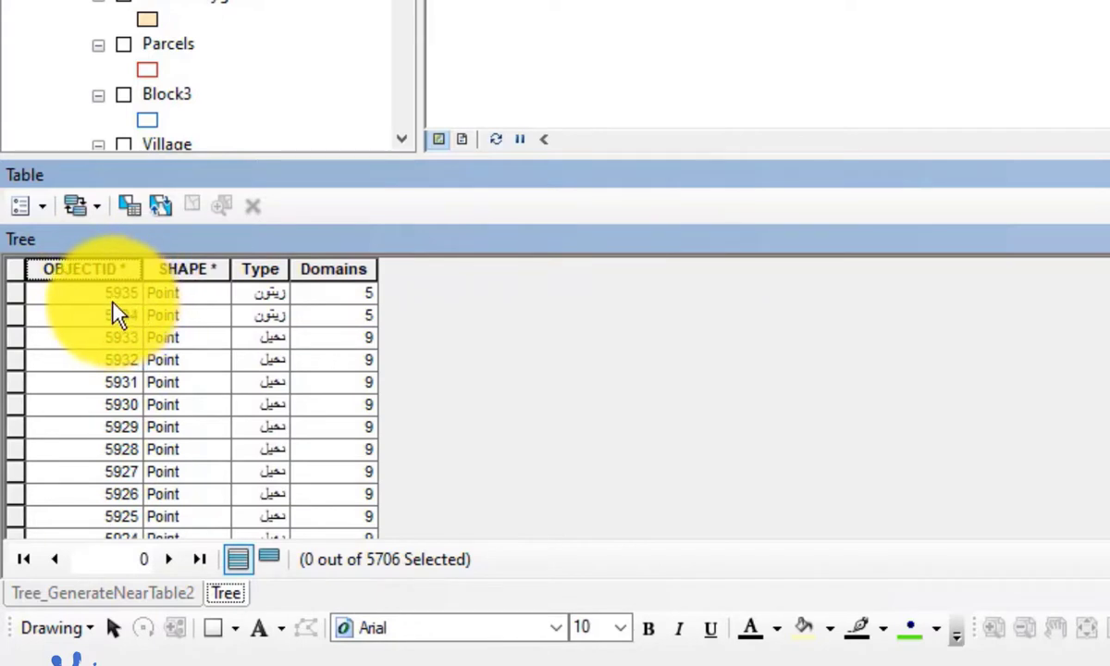
# - Match the first IN_FID in the near table to the Tree table and zoom to the selected tree with OBJECTID 5935
pyautogui.click(181, 594)
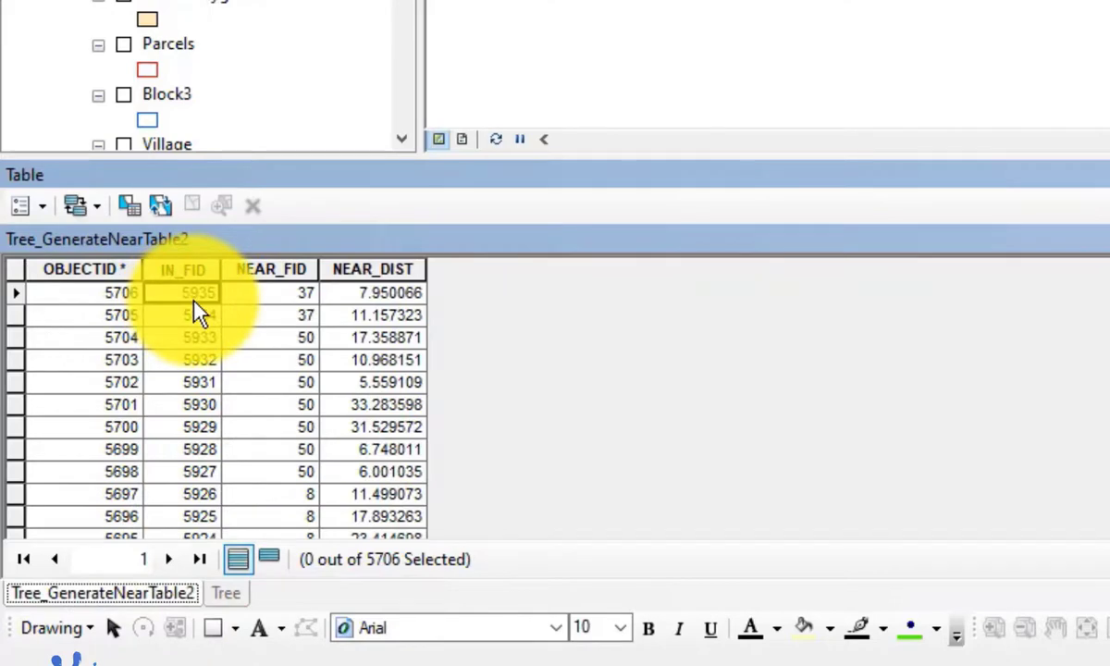
pyautogui.click(226, 594)
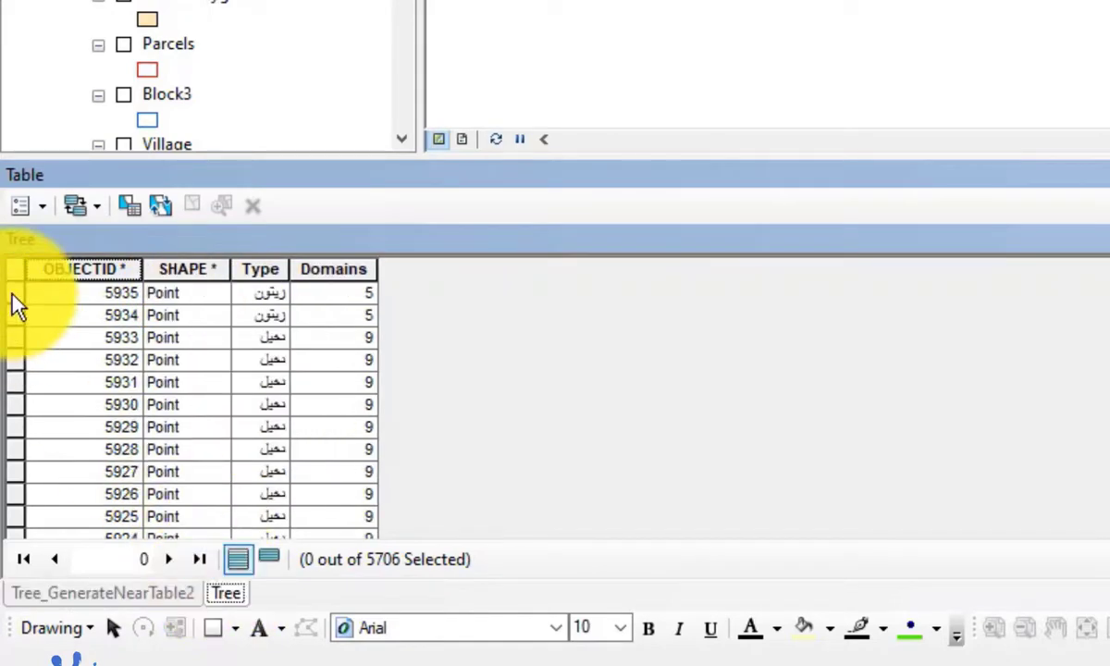
pyautogui.click(12, 294)
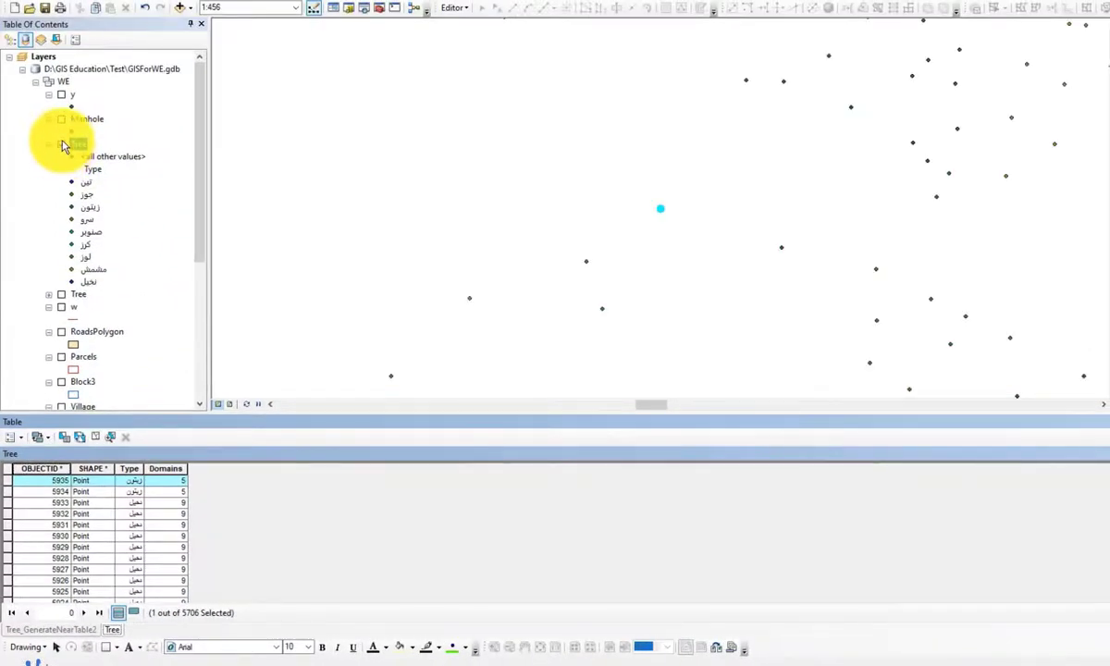
# - Turn on the Tree and Roads layers to display the selected tree together with its nearby road
pyautogui.click(62, 144)
pyautogui.scroll(-3, 67, 305)
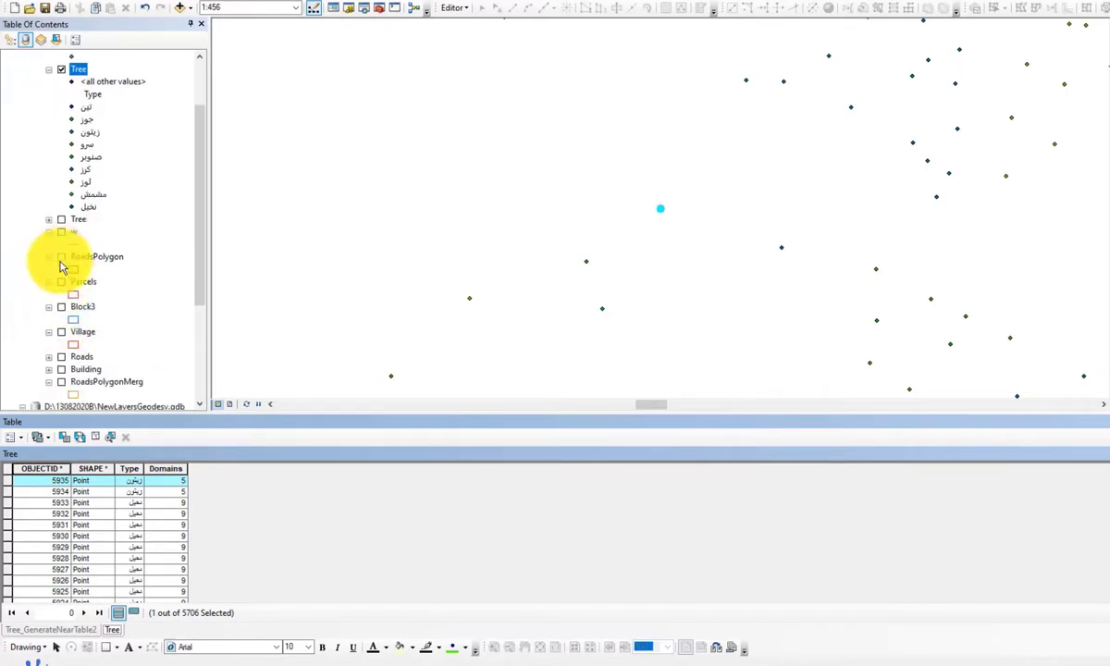
pyautogui.click(61, 357)
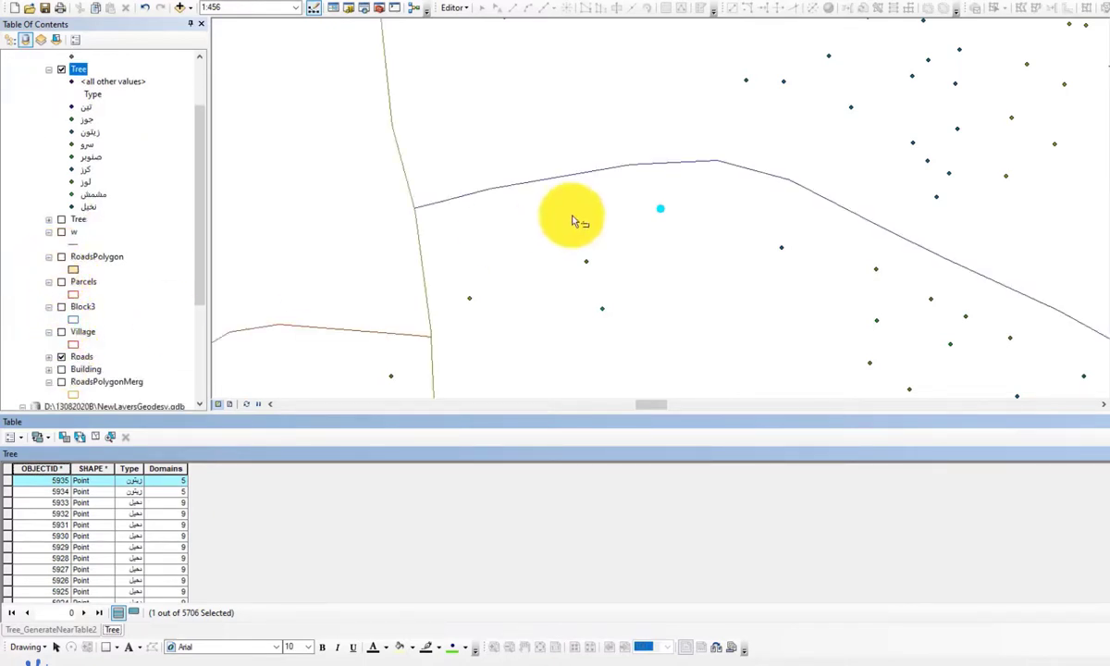
pyautogui.scroll(5, 514, 283)
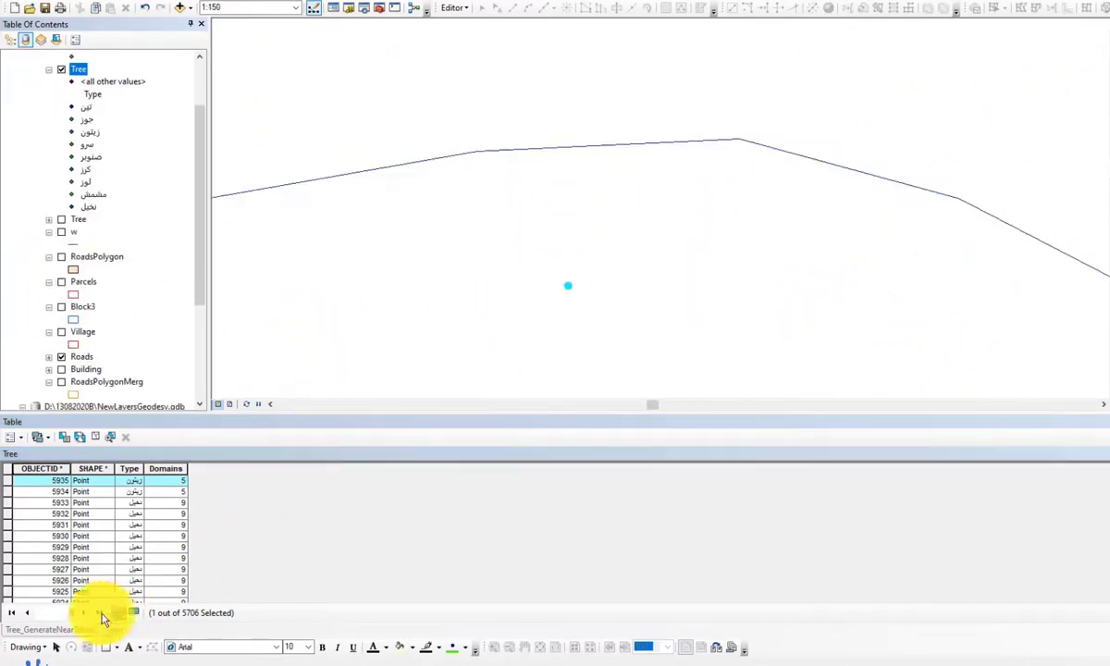
# - Check the near distance of tree 5935 in the near table and measure from that tree to the nearest road
pyautogui.click(57, 629)
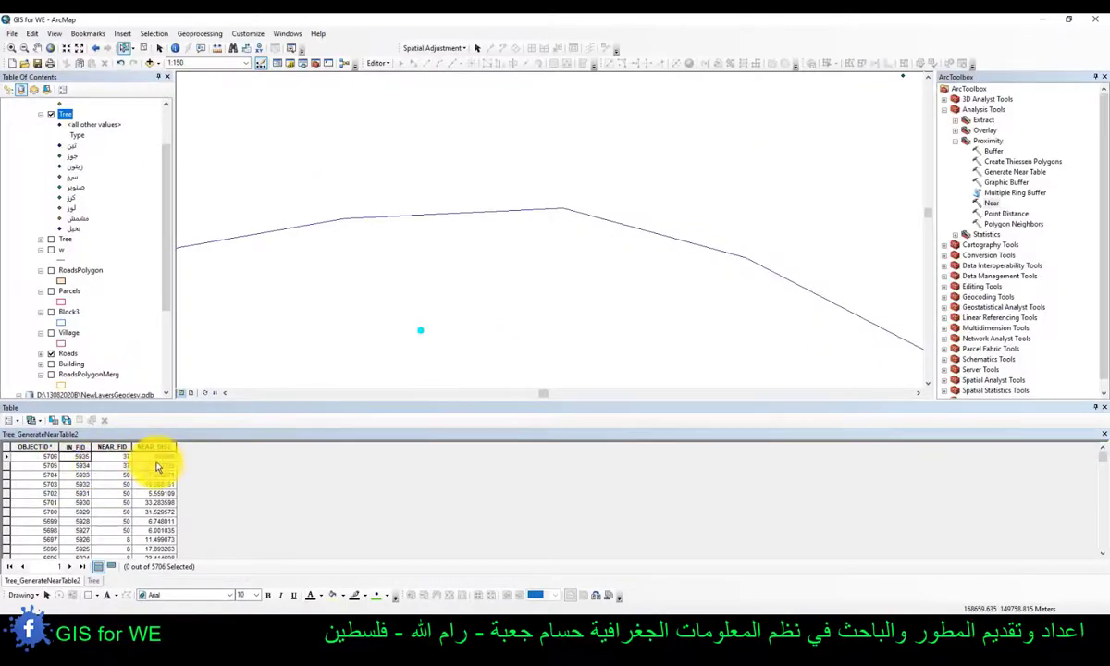
pyautogui.click(92, 582)
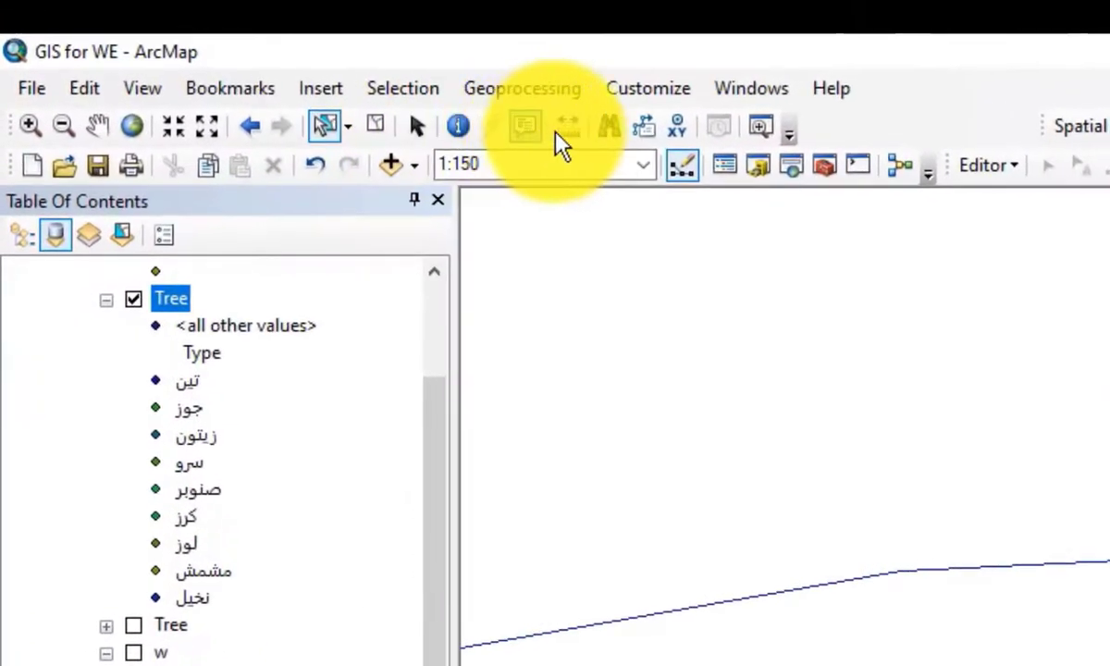
pyautogui.click(562, 131)
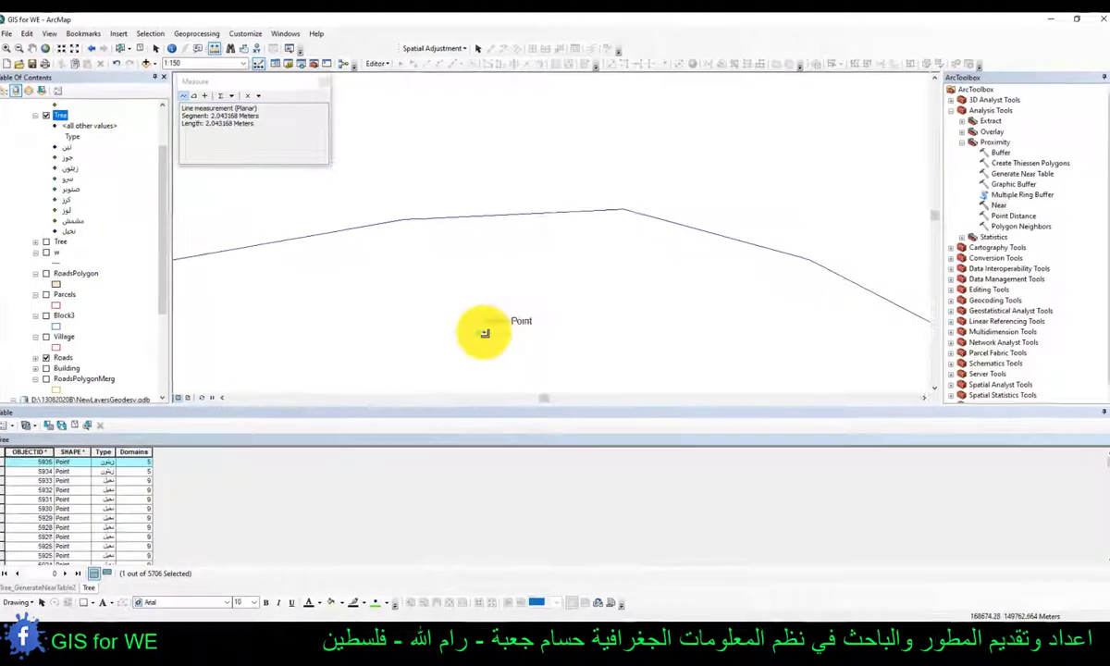
pyautogui.click(482, 332)
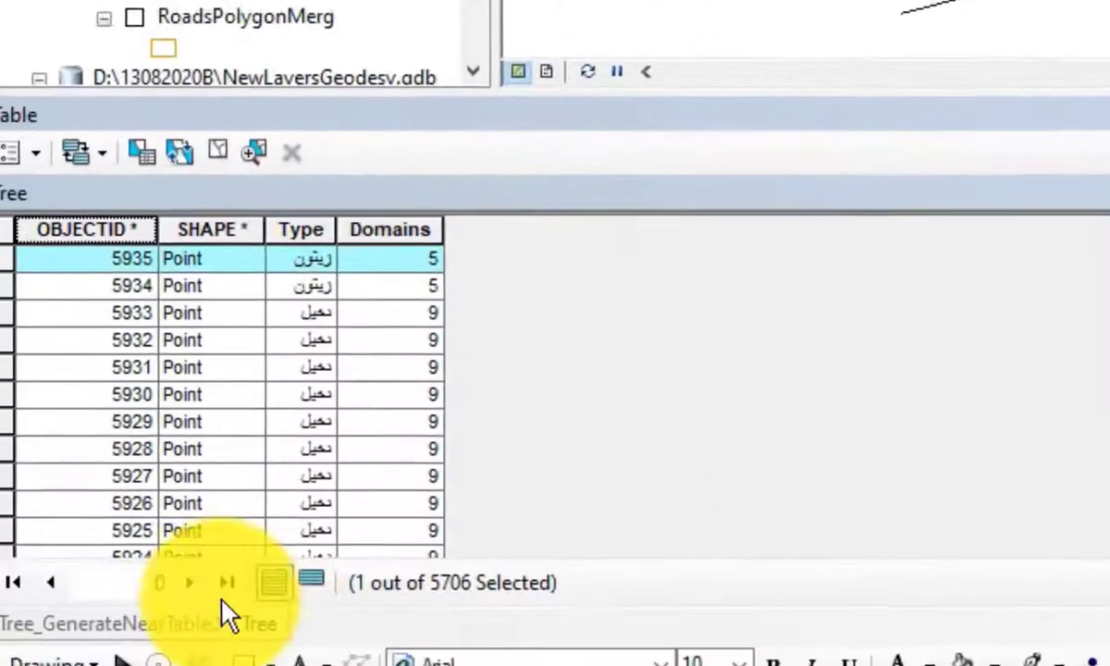
# - Select the near table record with IN_FID 5926 and zoom to the matching tree from the Tree table
pyautogui.click(223, 609)
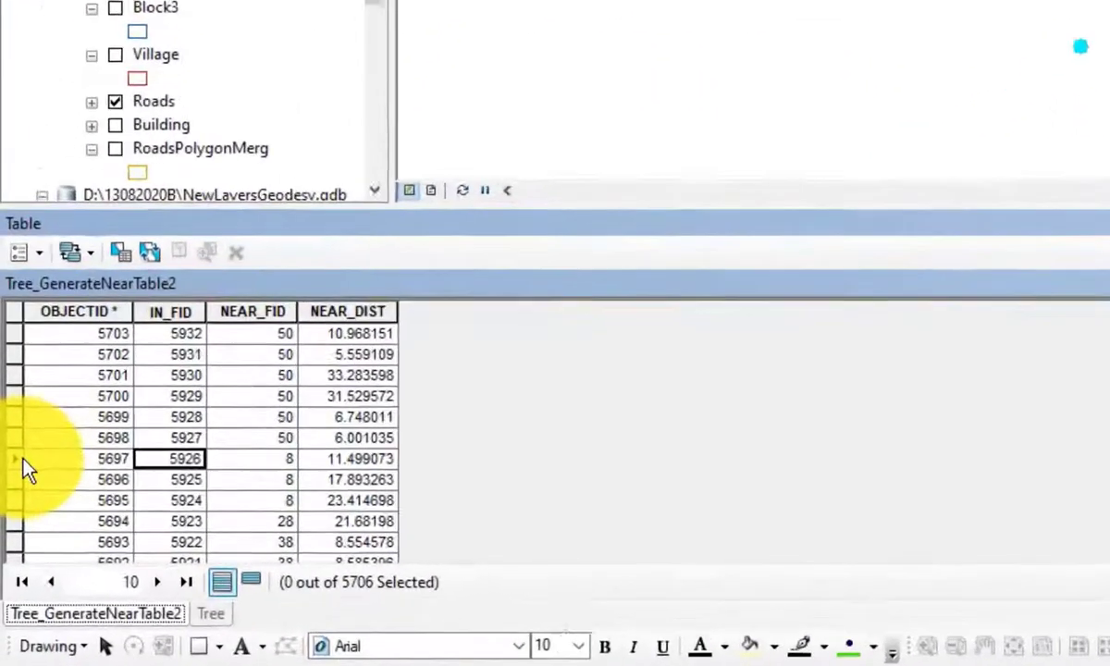
pyautogui.click(10, 515)
pyautogui.click(225, 618)
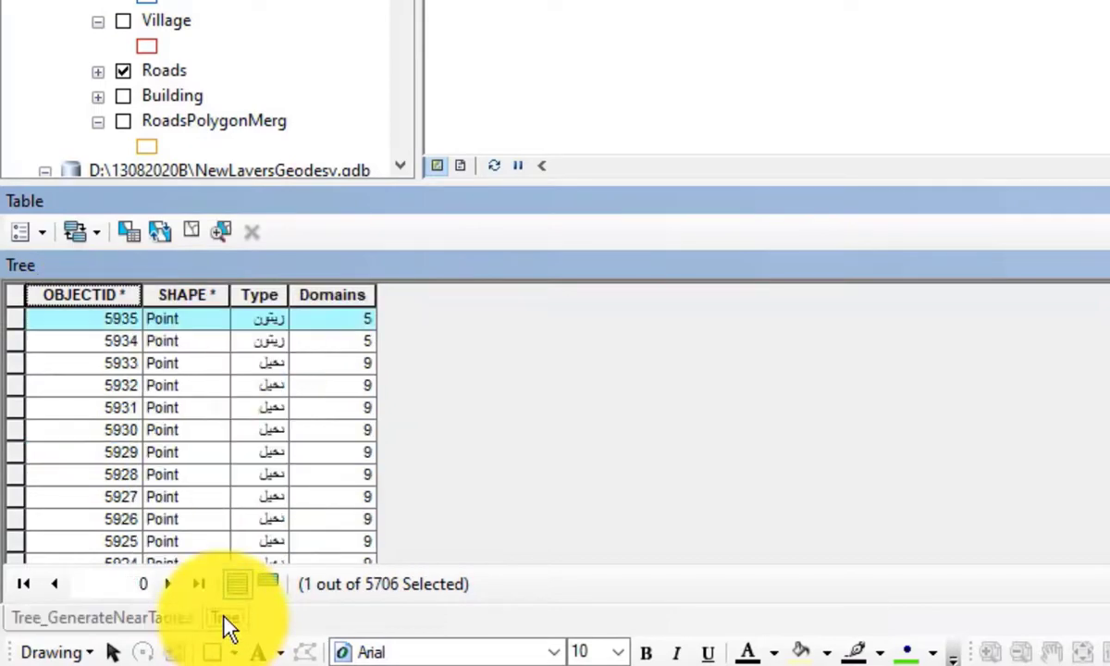
pyautogui.scroll(-2, 32, 401)
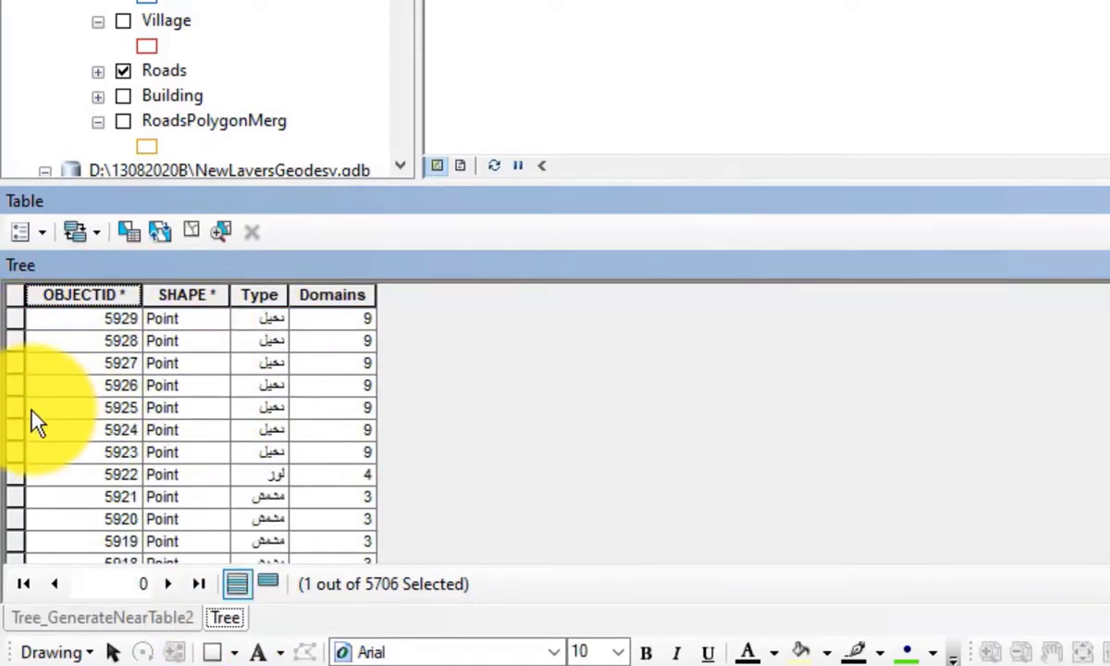
pyautogui.click(14, 390)
pyautogui.scroll(2, 566, 232)
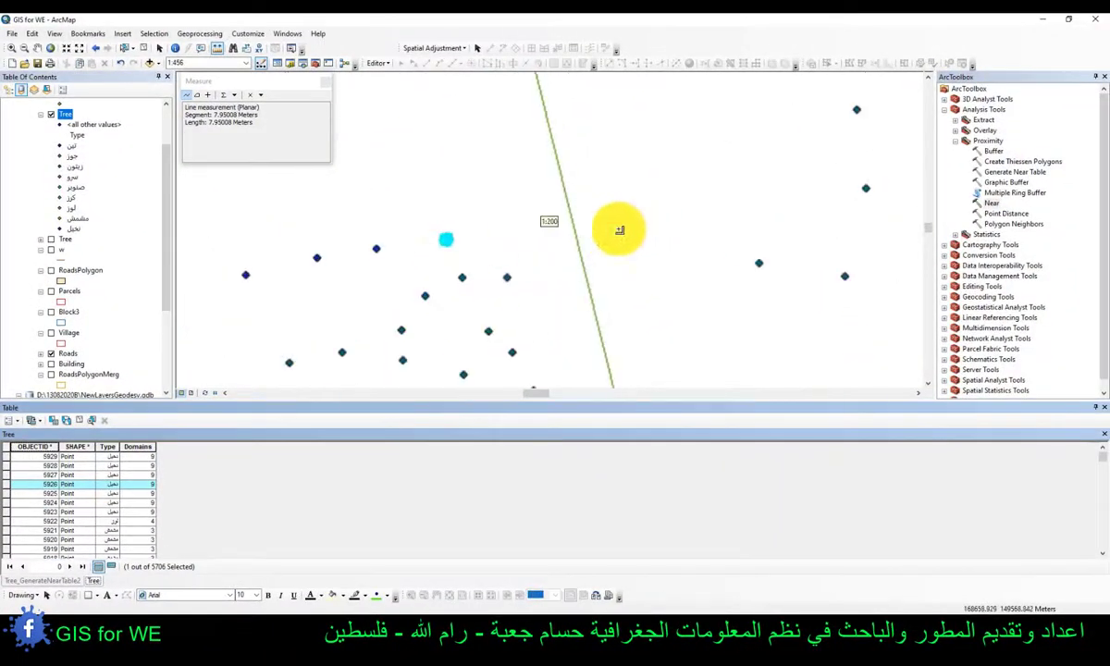
# - Measure the distance from tree 5926 to the nearest road, compare it with NEAR_DIST, and close the measuring tool
pyautogui.click(447, 240)
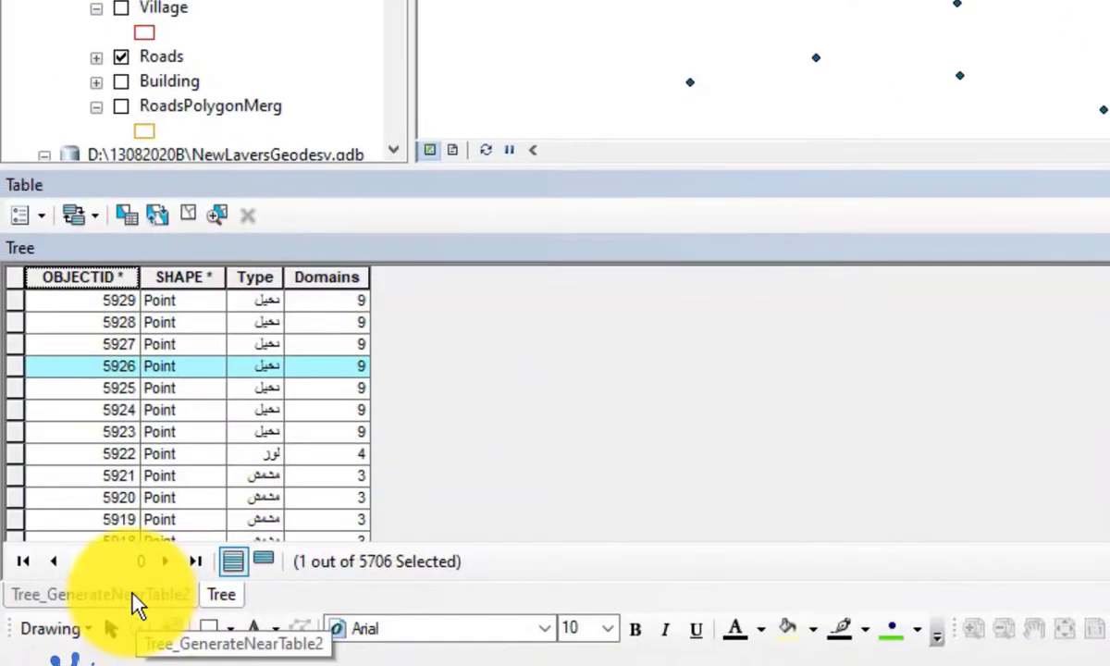
pyautogui.click(200, 599)
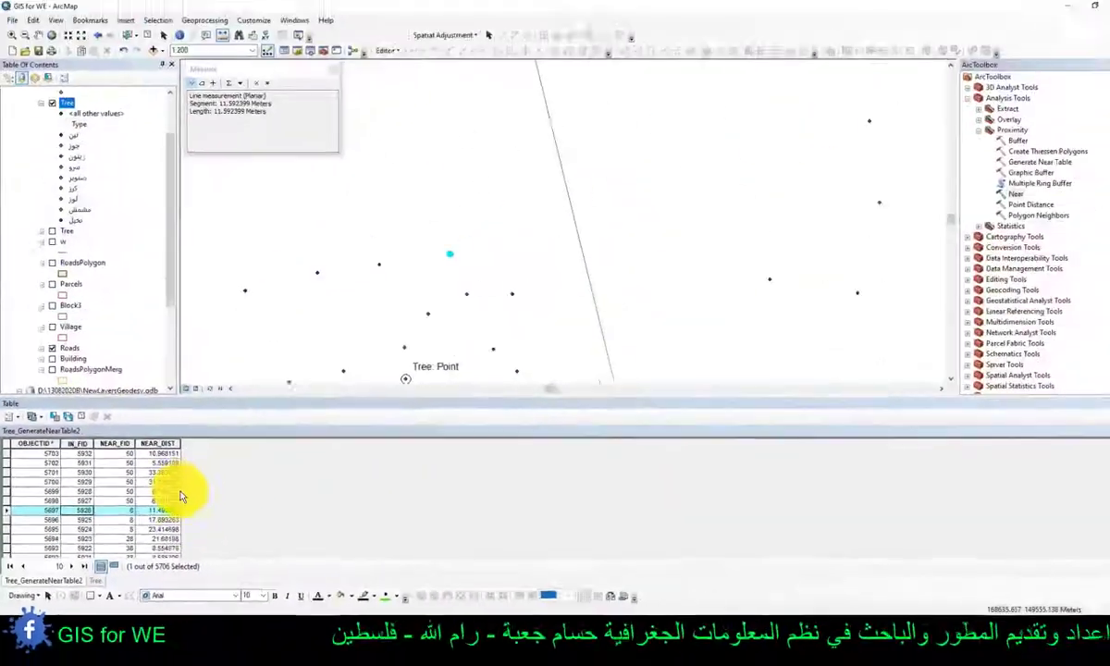
pyautogui.click(439, 262)
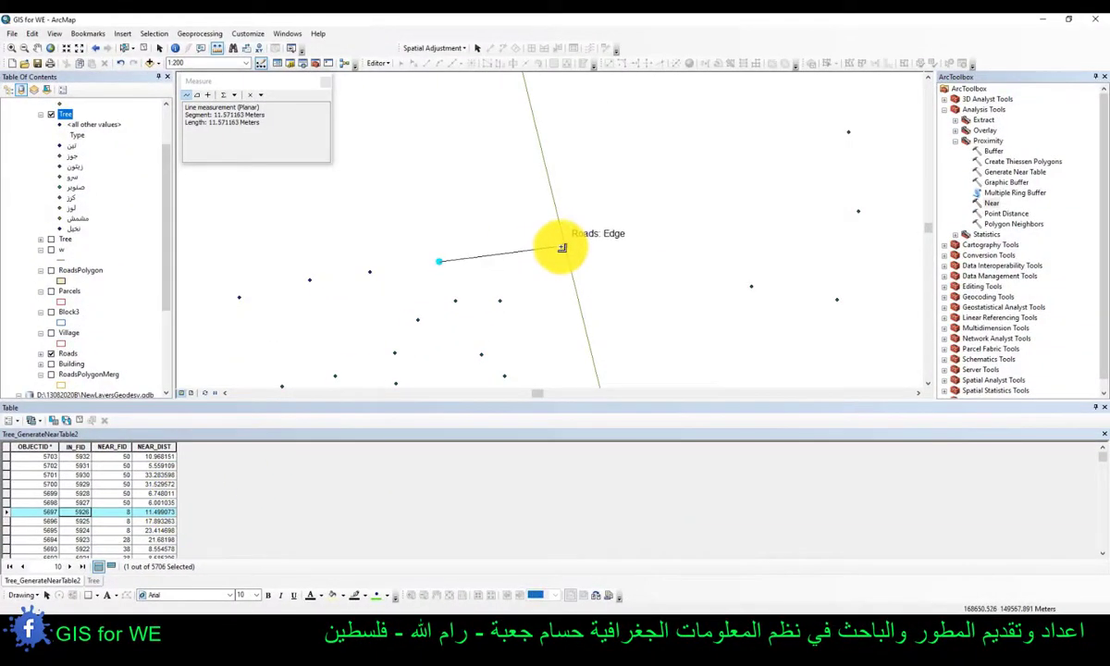
pyautogui.doubleClick(562, 247)
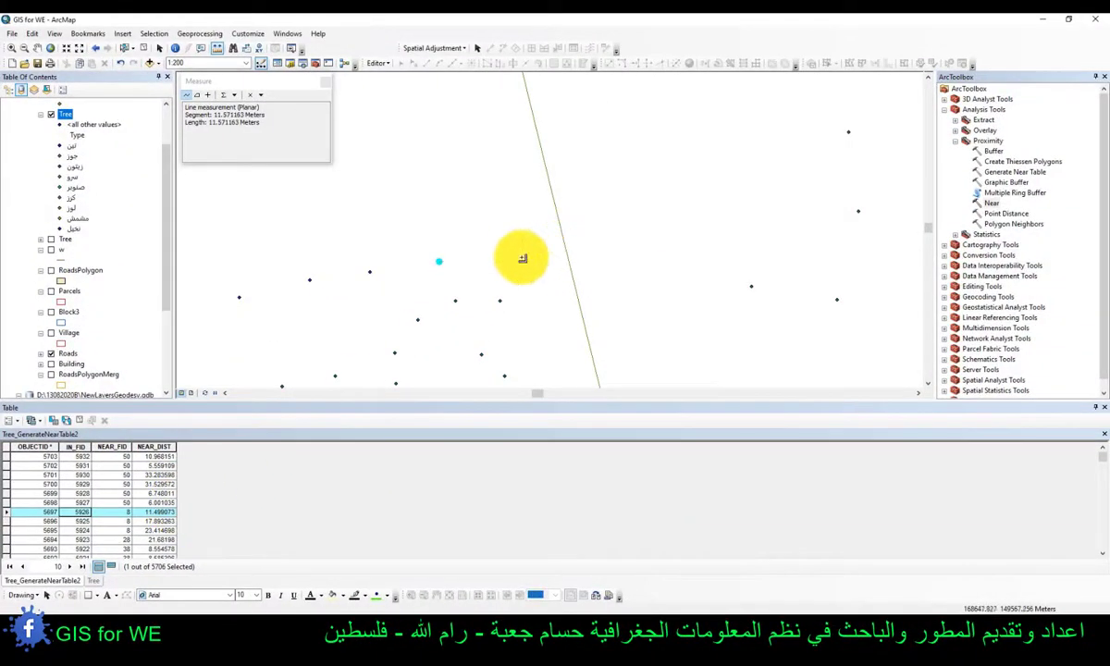
pyautogui.click(324, 82)
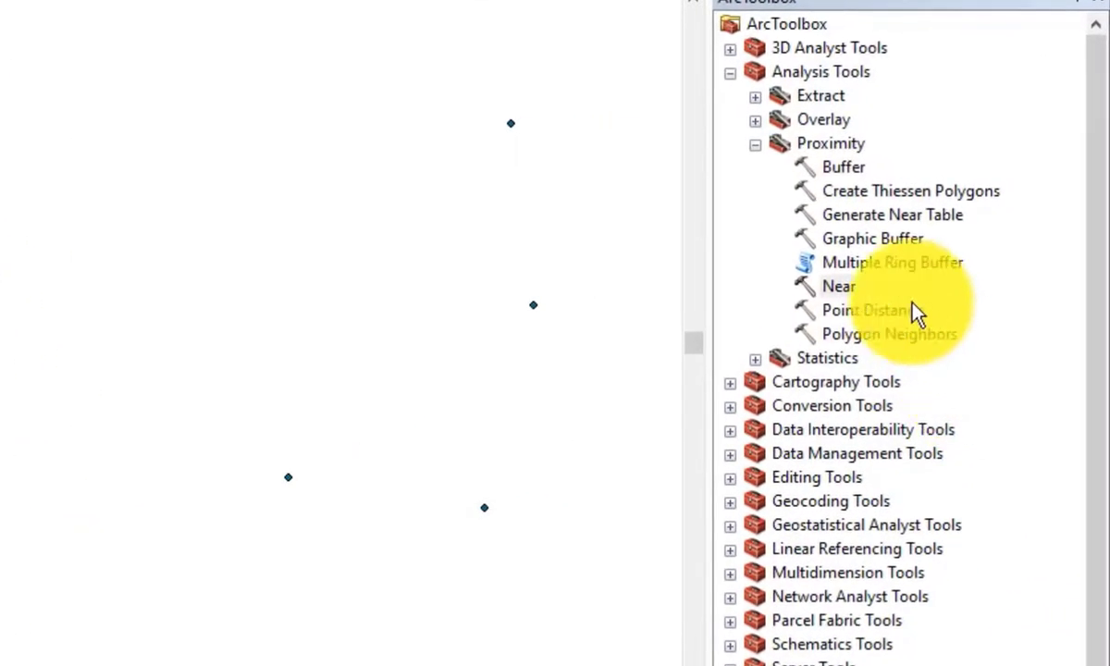
# - Set up the Graphic Buffer tool with w as the input features and a linear distance of 3 meters
pyautogui.click(875, 242)
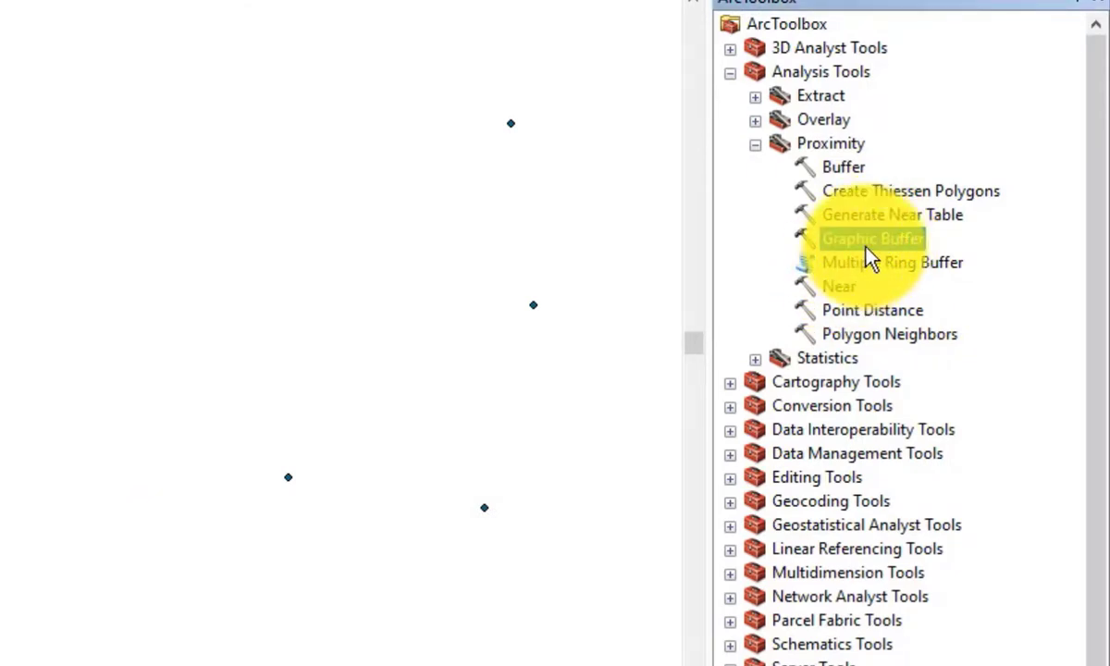
pyautogui.doubleClick(863, 243)
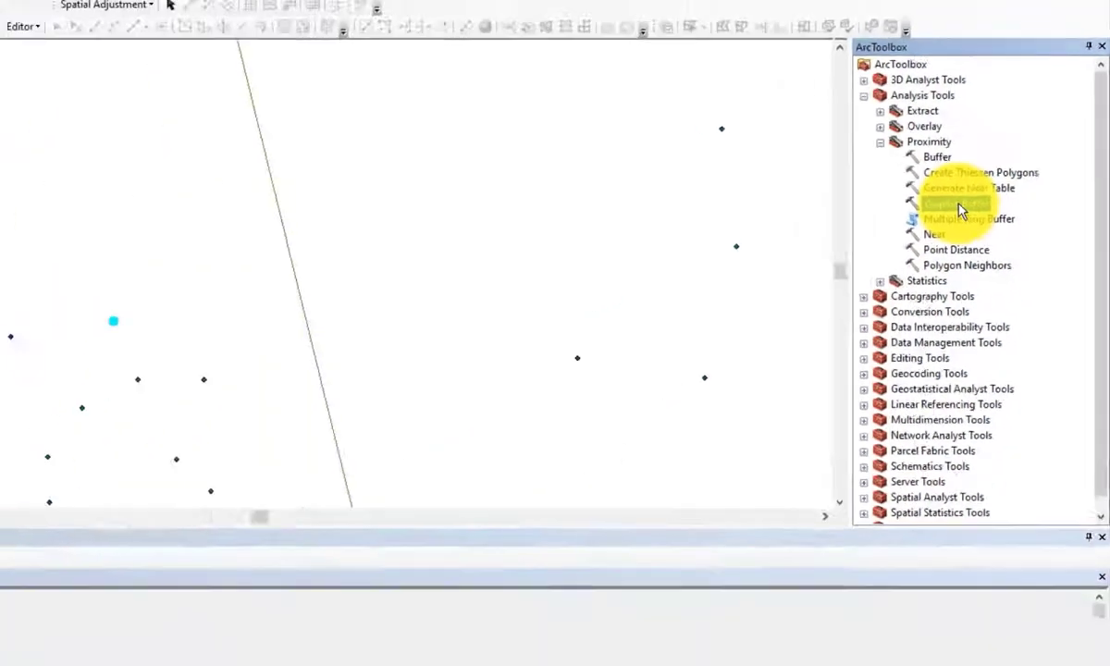
pyautogui.doubleClick(873, 241)
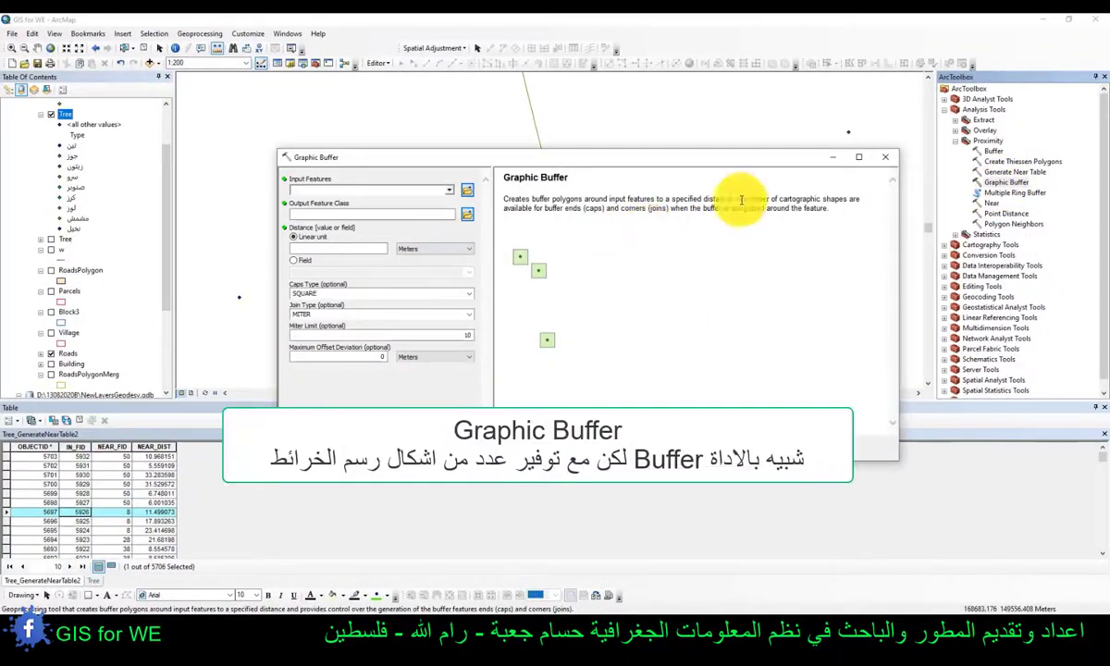
pyautogui.moveTo(768, 155); pyautogui.dragTo(652, 88)
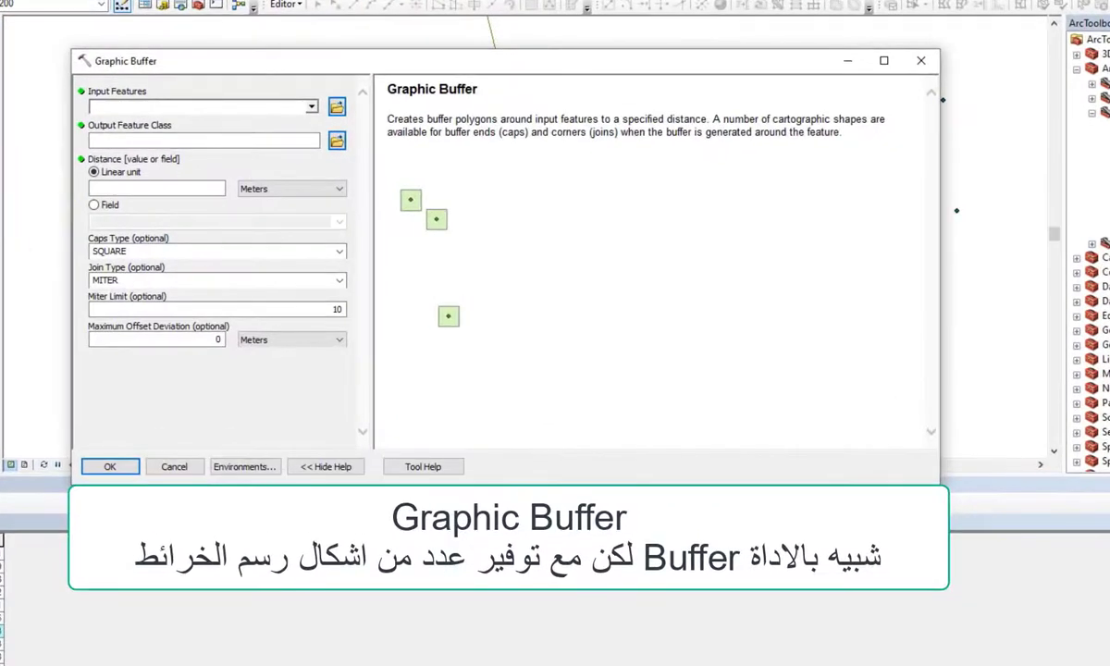
pyautogui.moveTo(28, 107); pyautogui.dragTo(144, 117)
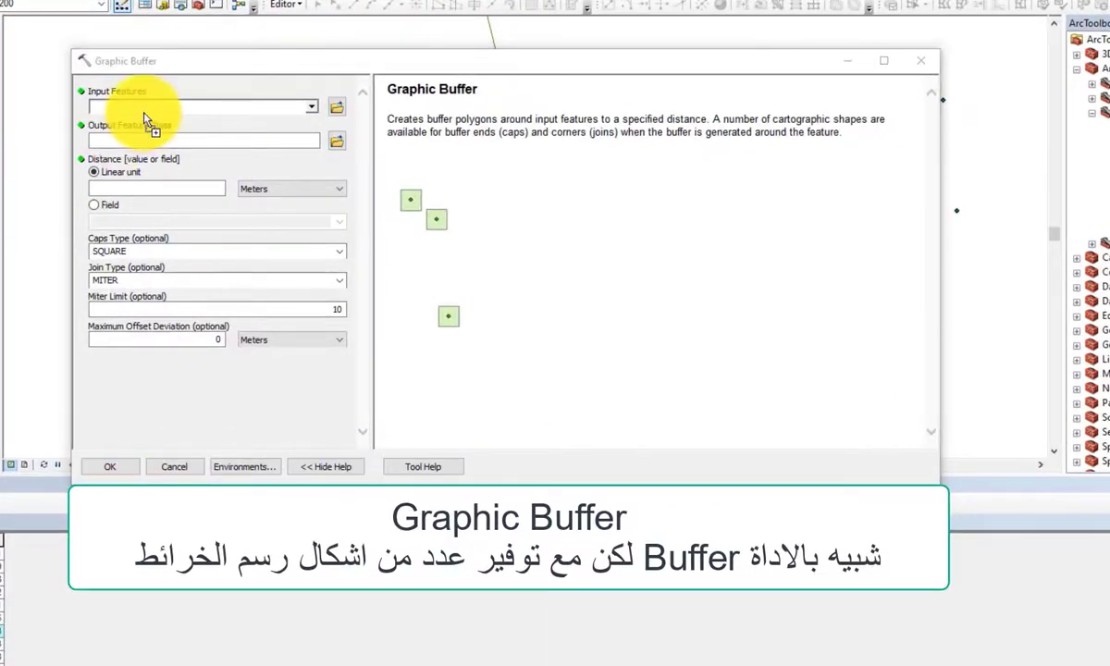
pyautogui.click(149, 186)
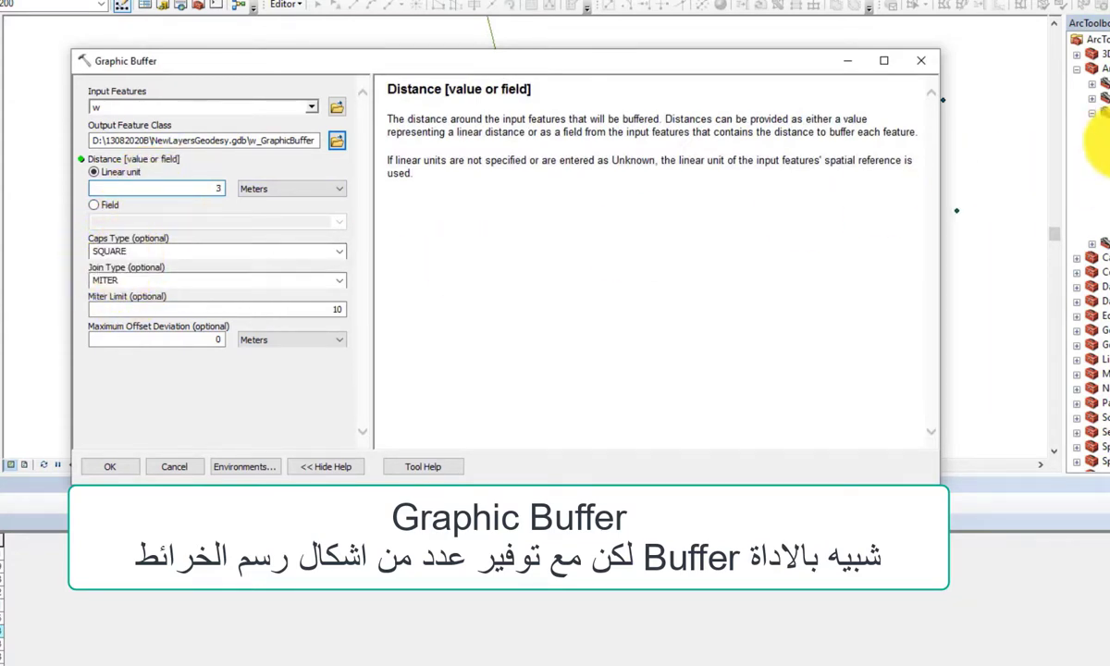
# - Open the Buffer tool and place its dialog beside Graphic Buffer so both parameter lists can be compared
pyautogui.doubleClick(1105, 139)
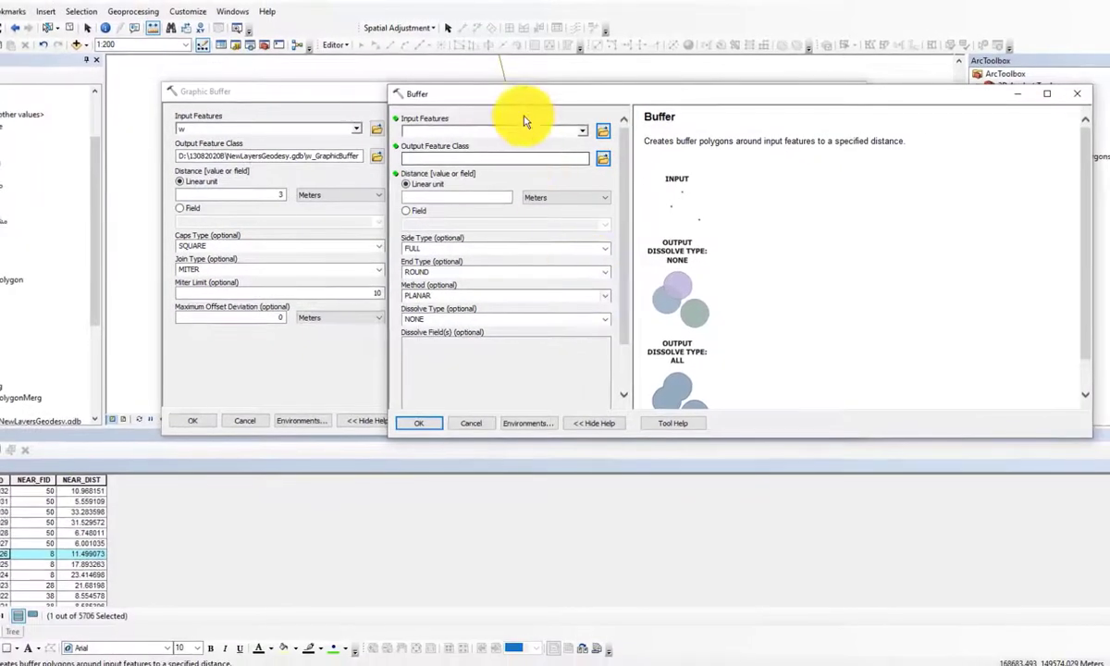
pyautogui.moveTo(505, 93); pyautogui.dragTo(225, 382)
pyautogui.click(319, 344)
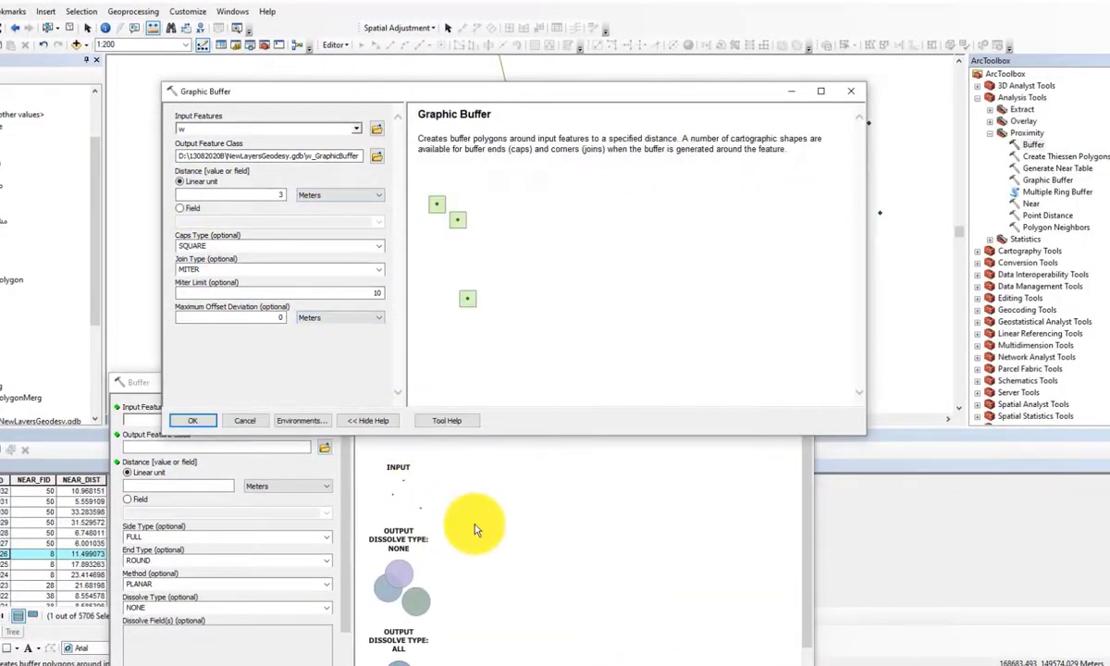
pyautogui.click(360, 473)
pyautogui.moveTo(266, 386); pyautogui.dragTo(590, 117)
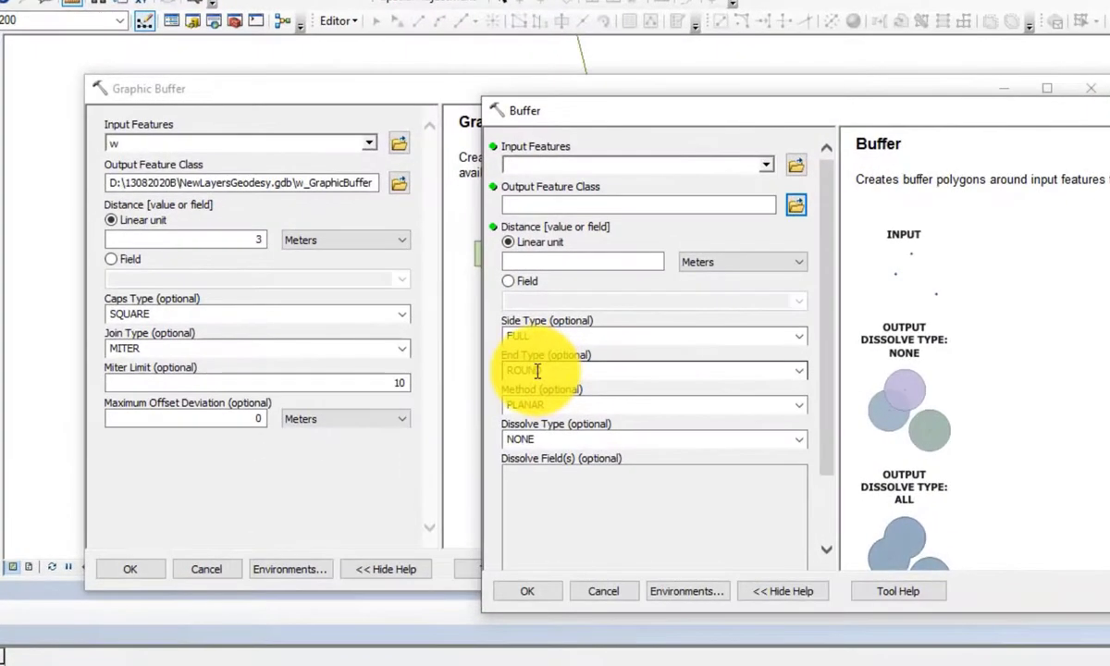
# - Compare Buffer's End Type with Graphic Buffer's Caps Type, trying ROUND caps before restoring SQUARE
pyautogui.click(551, 370)
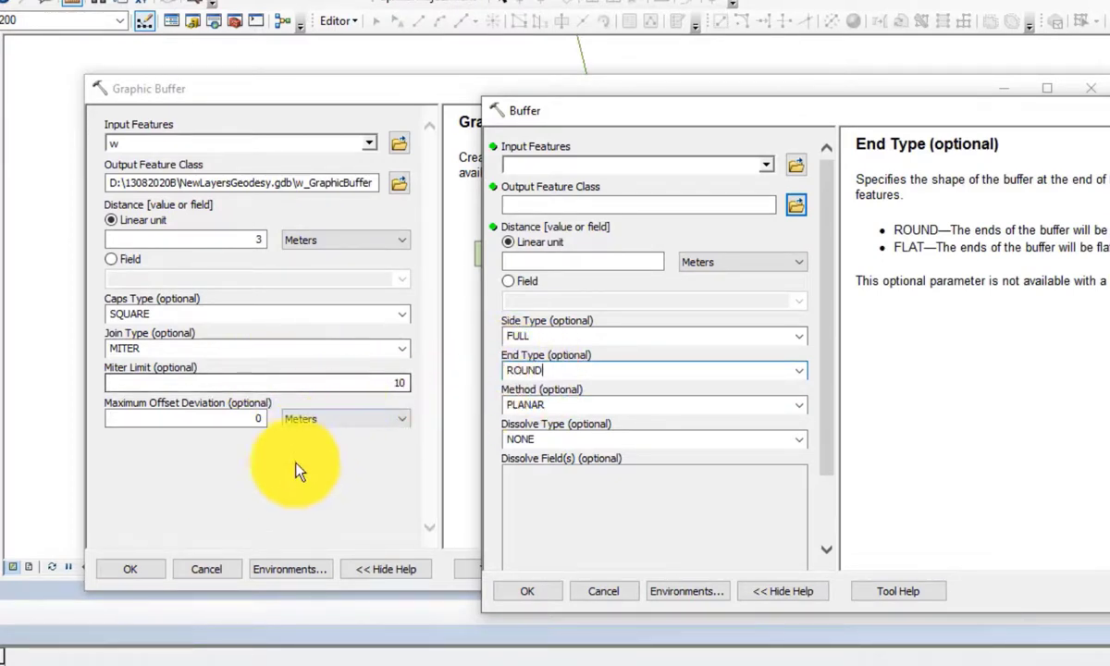
pyautogui.click(282, 479)
pyautogui.click(403, 321)
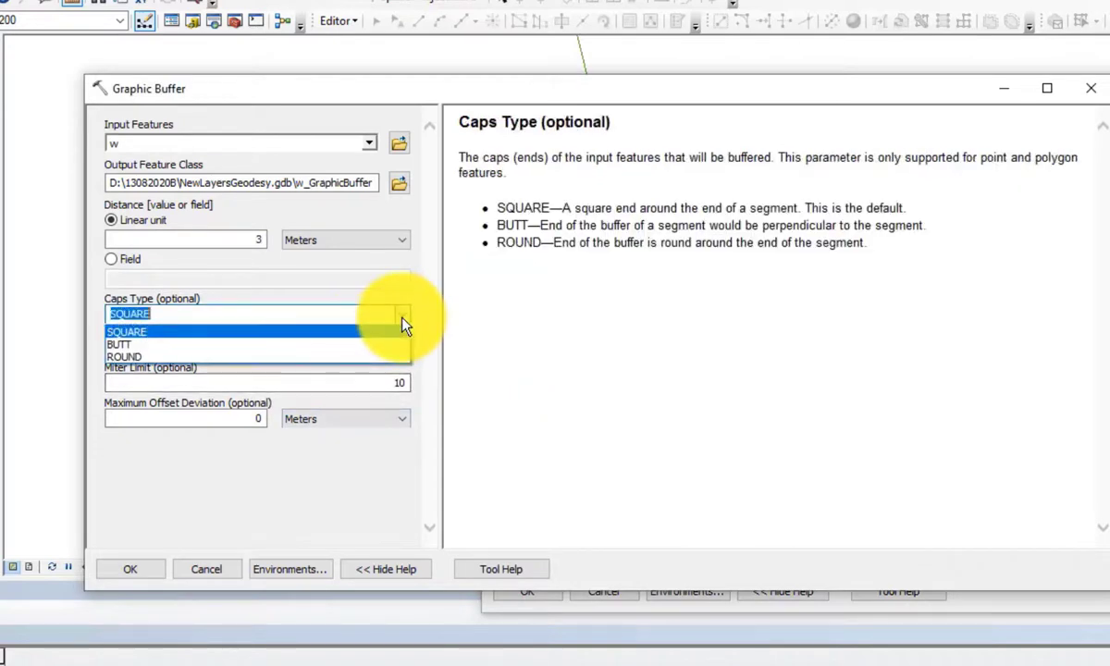
pyautogui.click(366, 356)
pyautogui.click(402, 314)
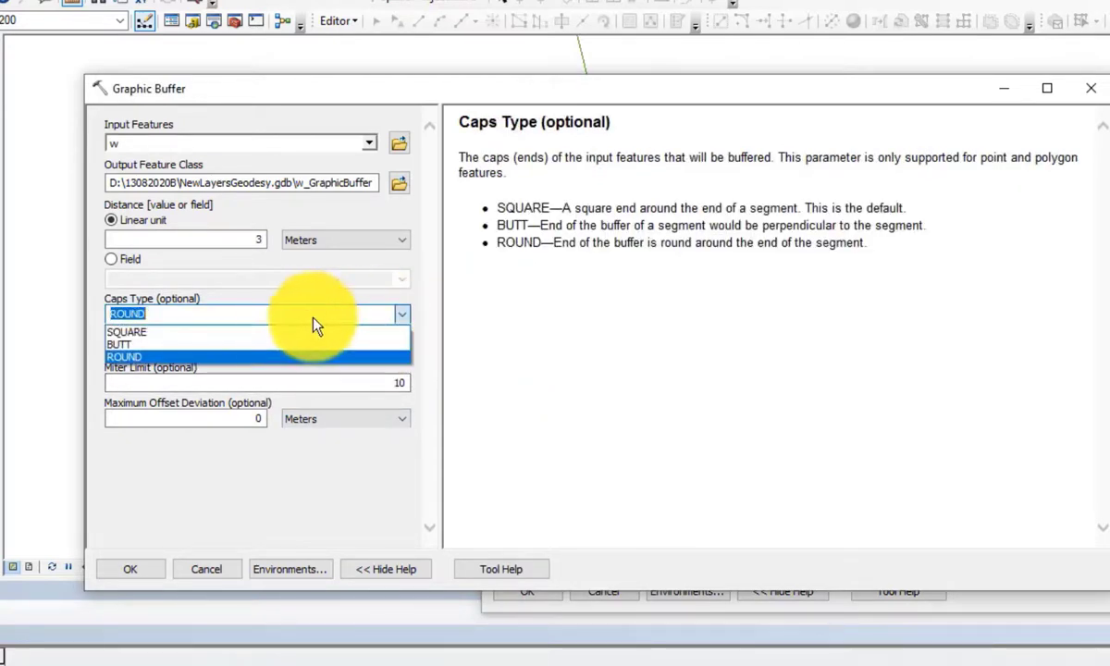
pyautogui.click(245, 331)
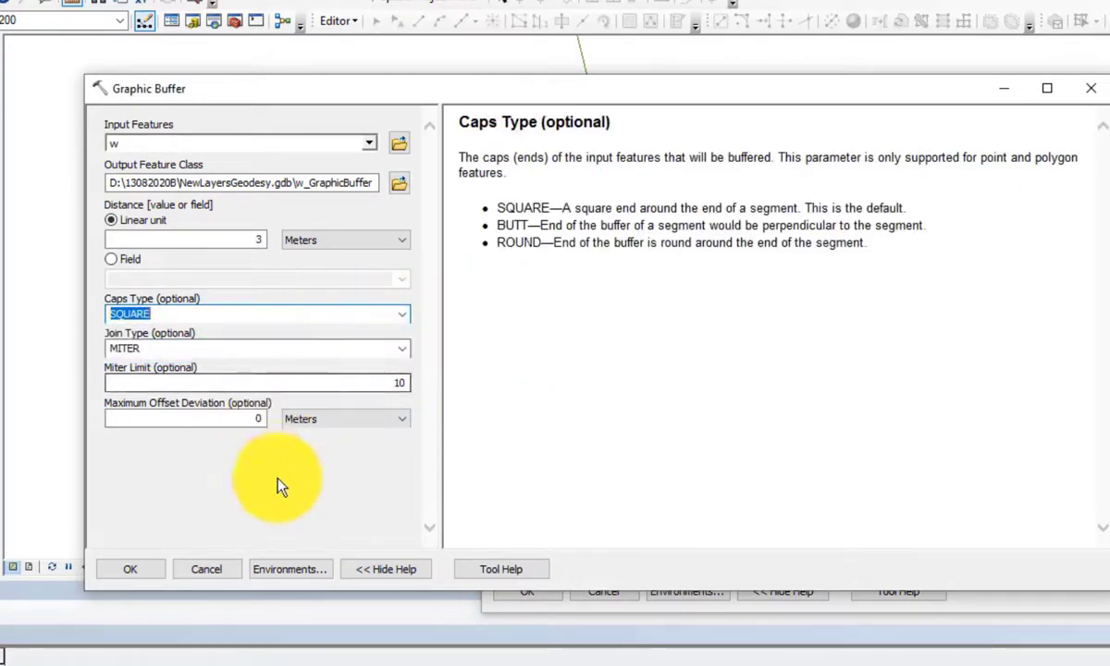
# - Run Graphic Buffer on w with a 3-meter distance, SQUARE caps and MITER joins, and zoom to the output layer
pyautogui.click(238, 240)
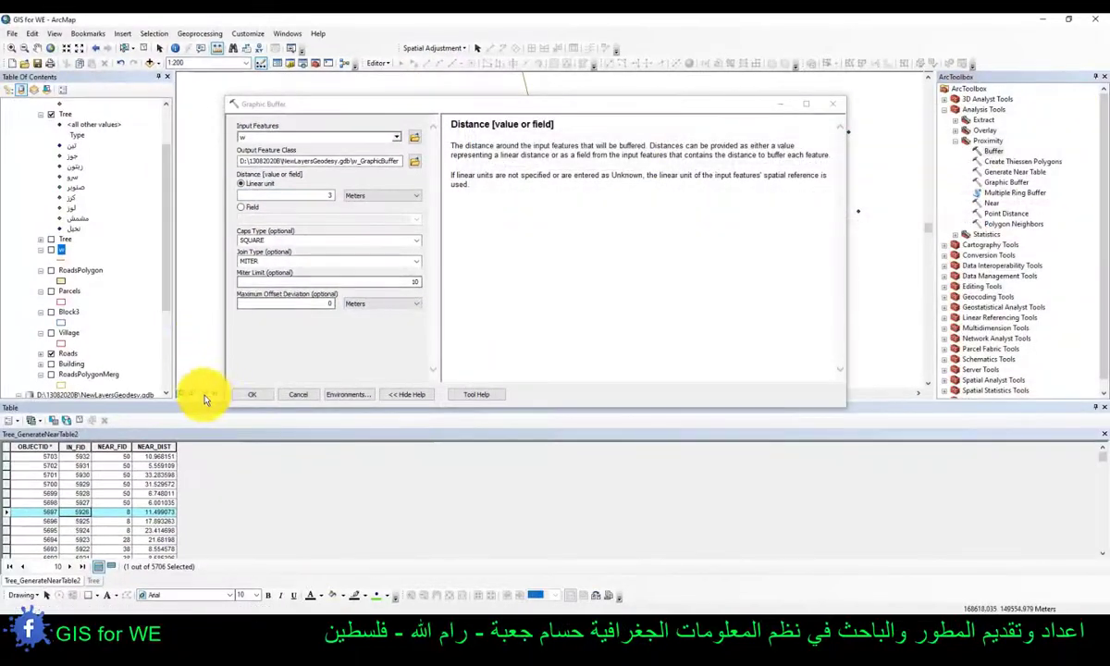
pyautogui.click(254, 395)
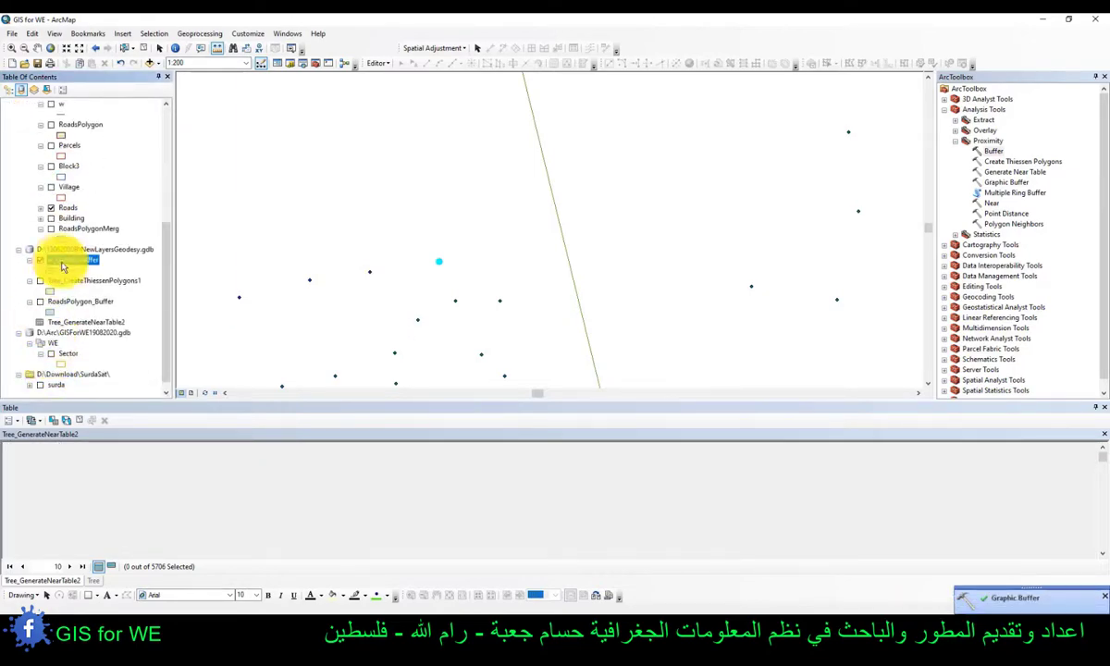
pyautogui.rightClick(61, 262)
pyautogui.click(107, 315)
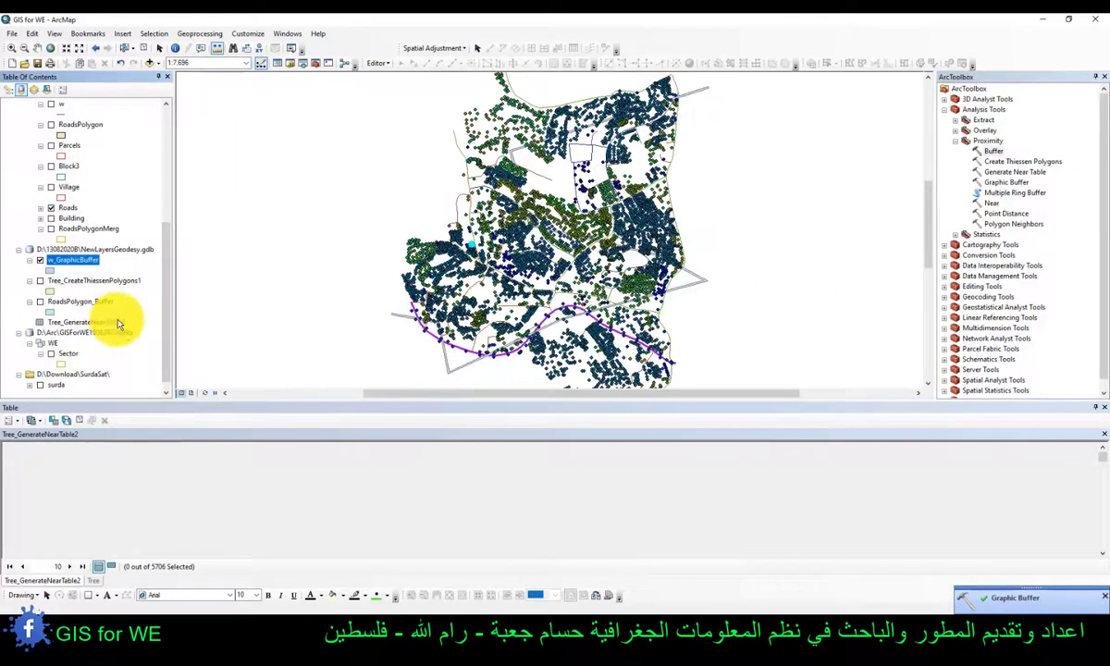
# - List the layers by drawing order, hide Tree and Roads, keep w_GraphicBuffer displayed, and inspect the buffer's upper end
pyautogui.click(9, 90)
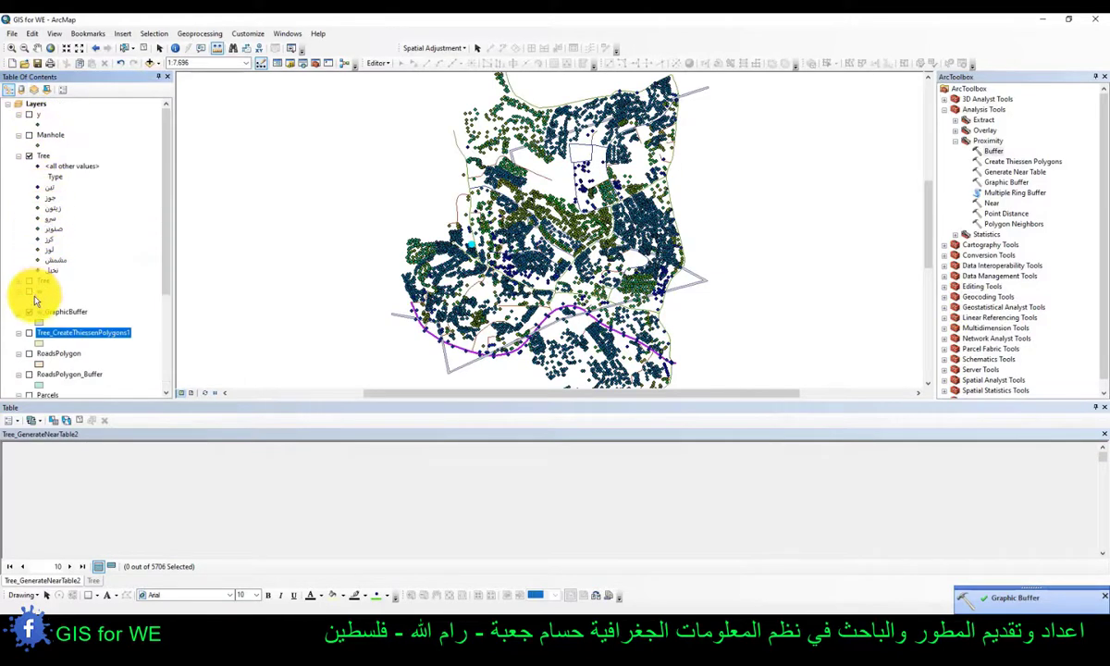
pyautogui.moveTo(31, 314); pyautogui.dragTo(39, 143)
pyautogui.click(30, 157)
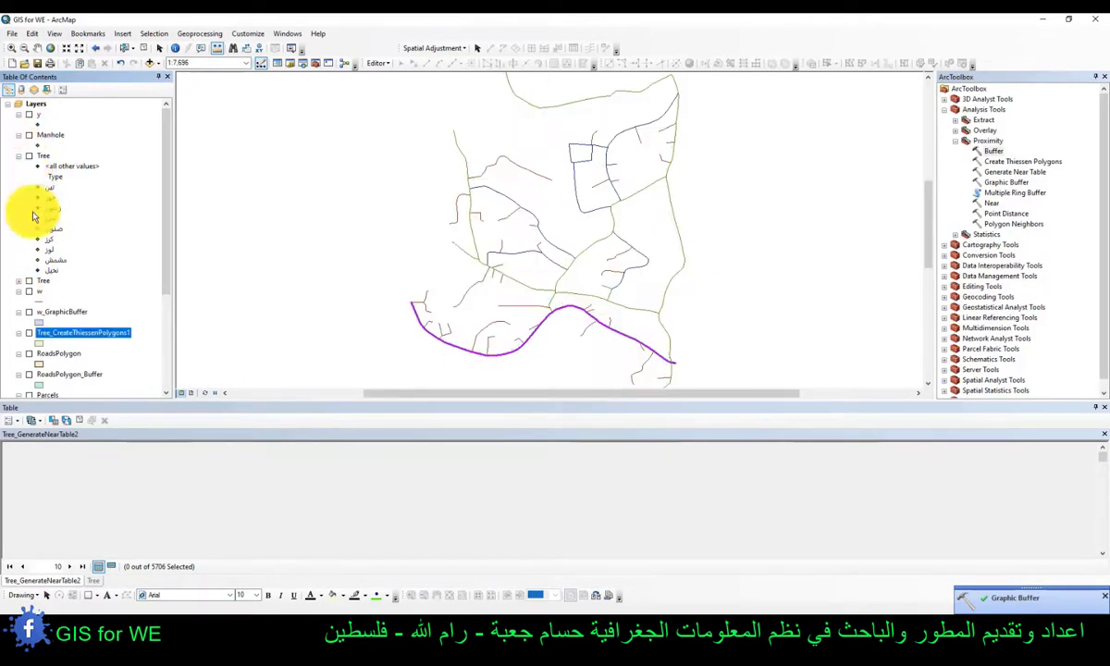
pyautogui.click(29, 312)
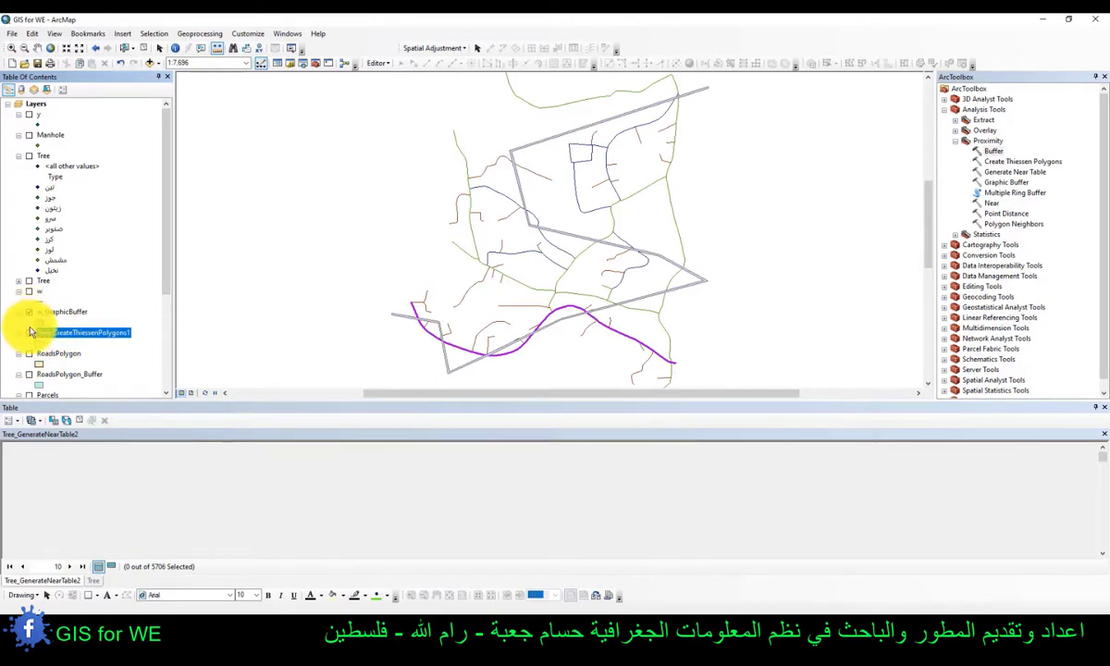
pyautogui.scroll(-2, 44, 290)
pyautogui.scroll(-1, 35, 355)
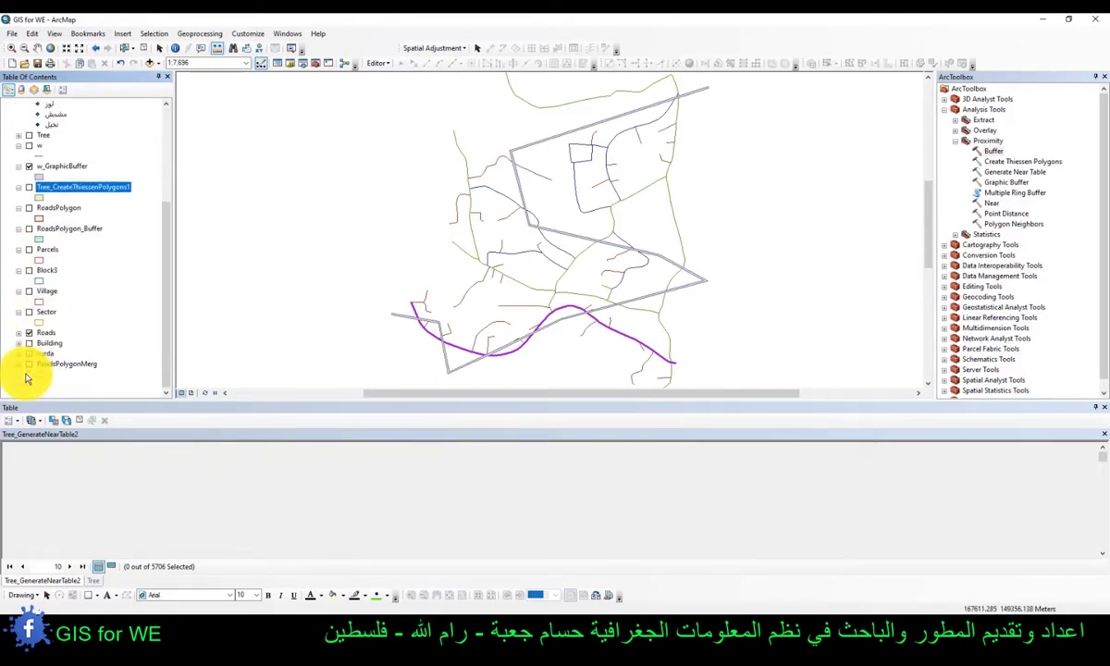
pyautogui.click(30, 333)
pyautogui.scroll(-4, 508, 236)
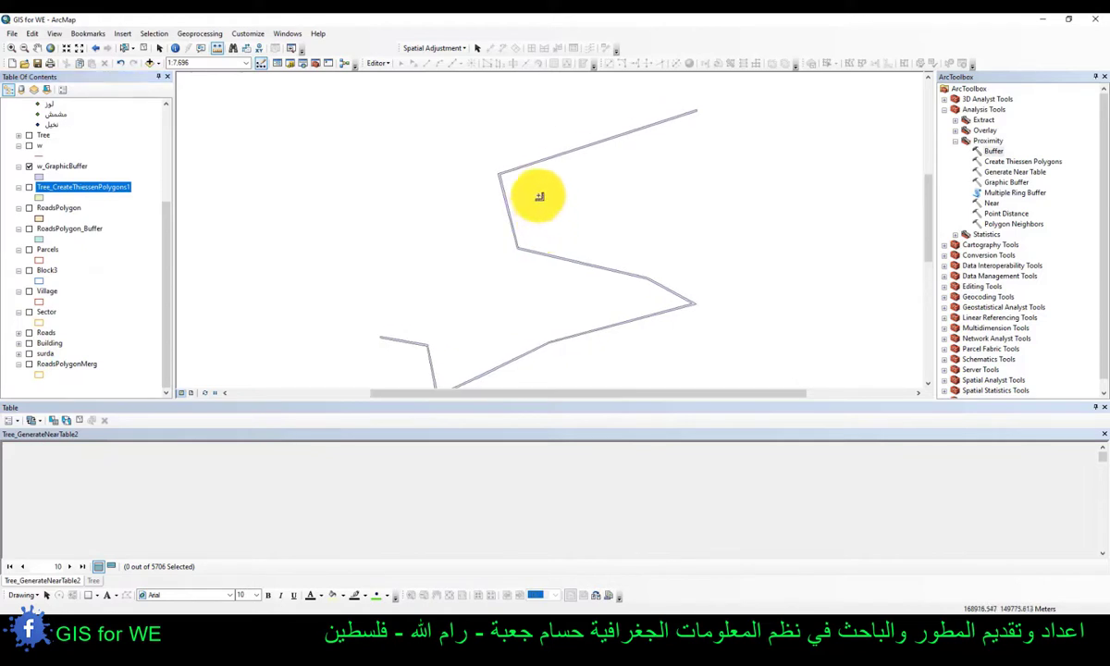
pyautogui.moveTo(730, 94); pyautogui.dragTo(664, 136)
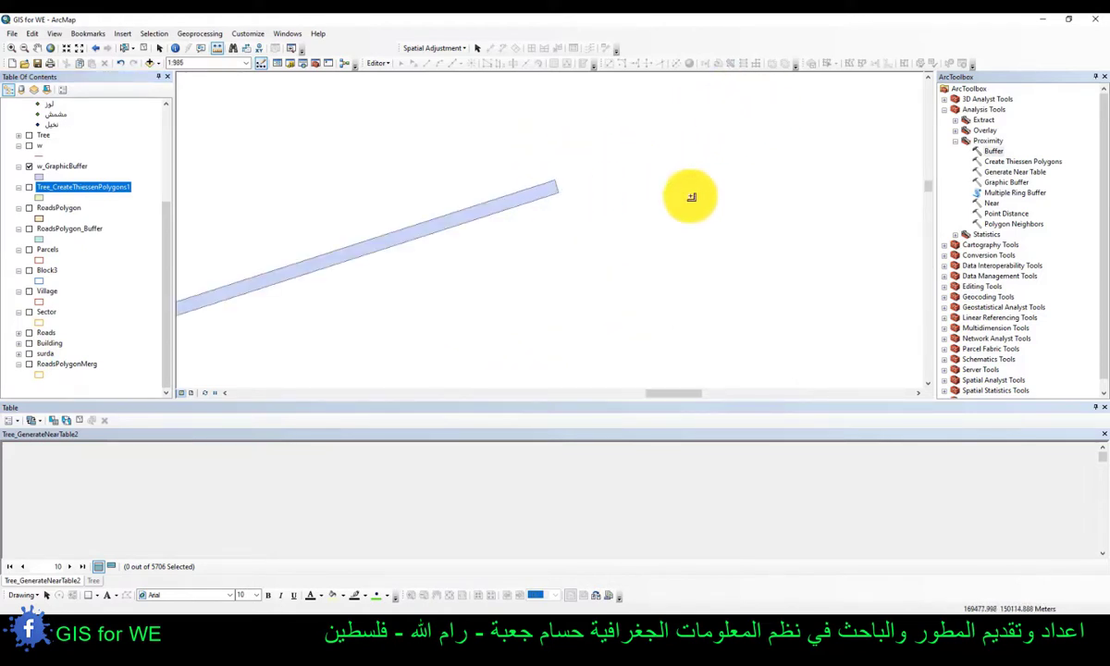
# - Run the Buffer tool on w with a linear distance in meters and ROUND ends, saving the output as w_Buffer
pyautogui.doubleClick(989, 153)
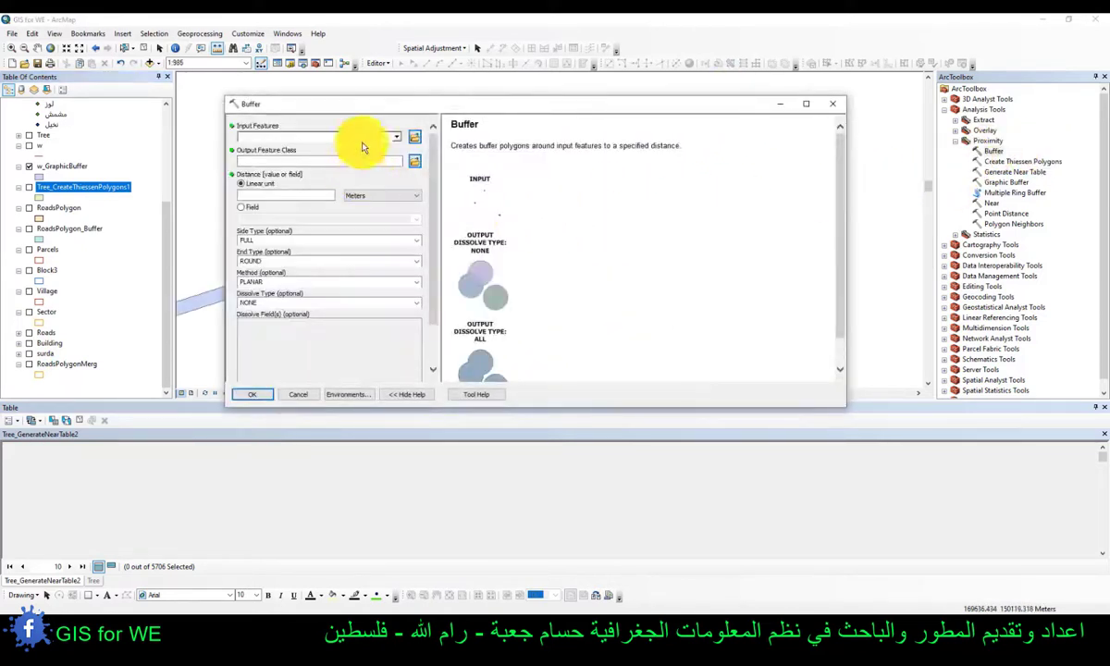
pyautogui.click(396, 137)
pyautogui.click(274, 191)
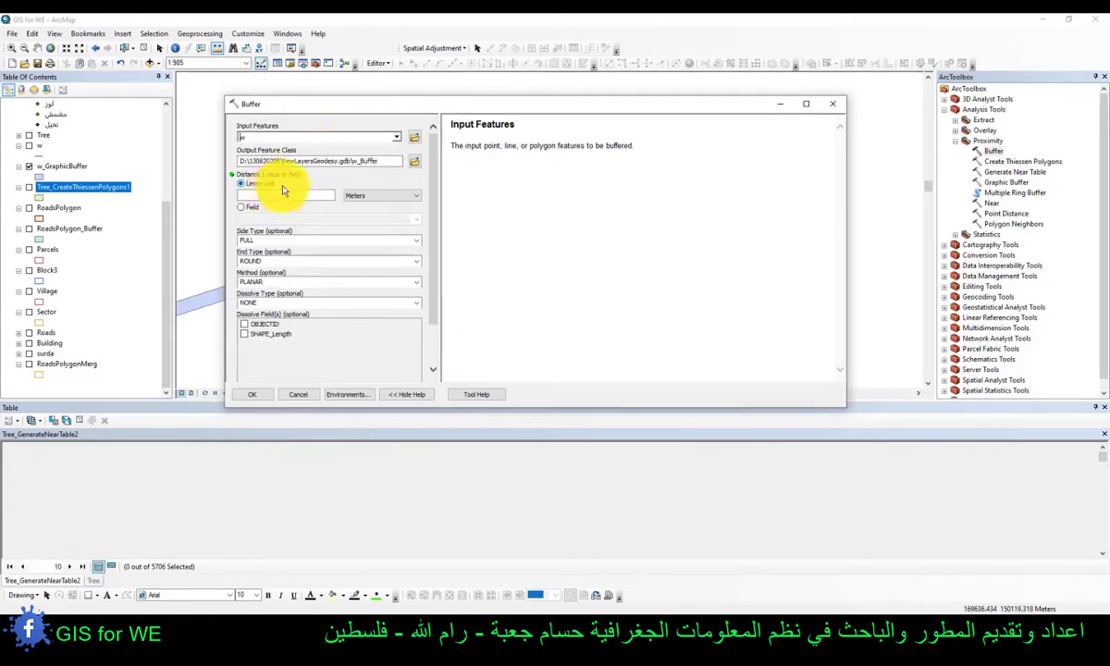
pyautogui.click(289, 195)
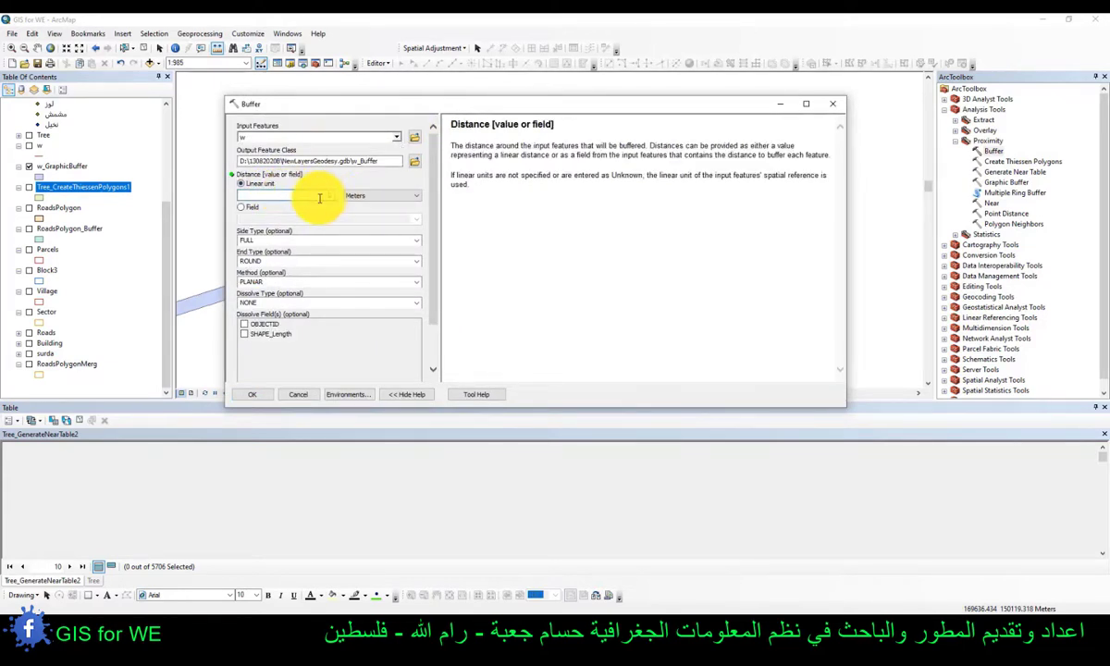
pyautogui.click(262, 394)
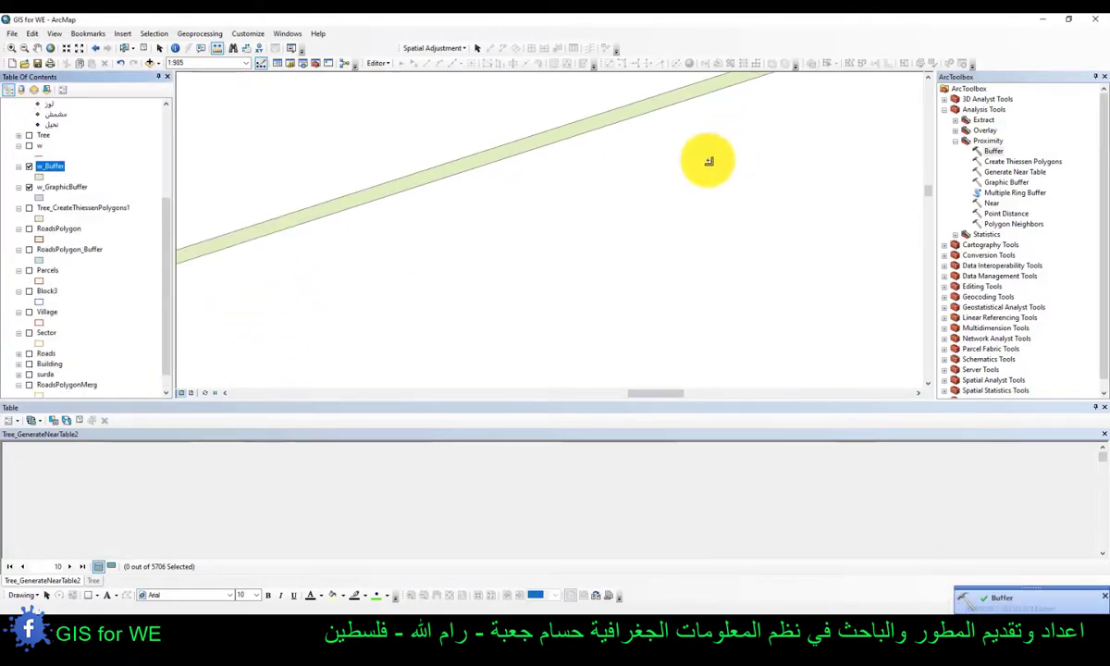
# - Compare the end shape of w_Buffer with that of w_GraphicBuffer at the upper end of the line
pyautogui.scroll(2, 611, 227)
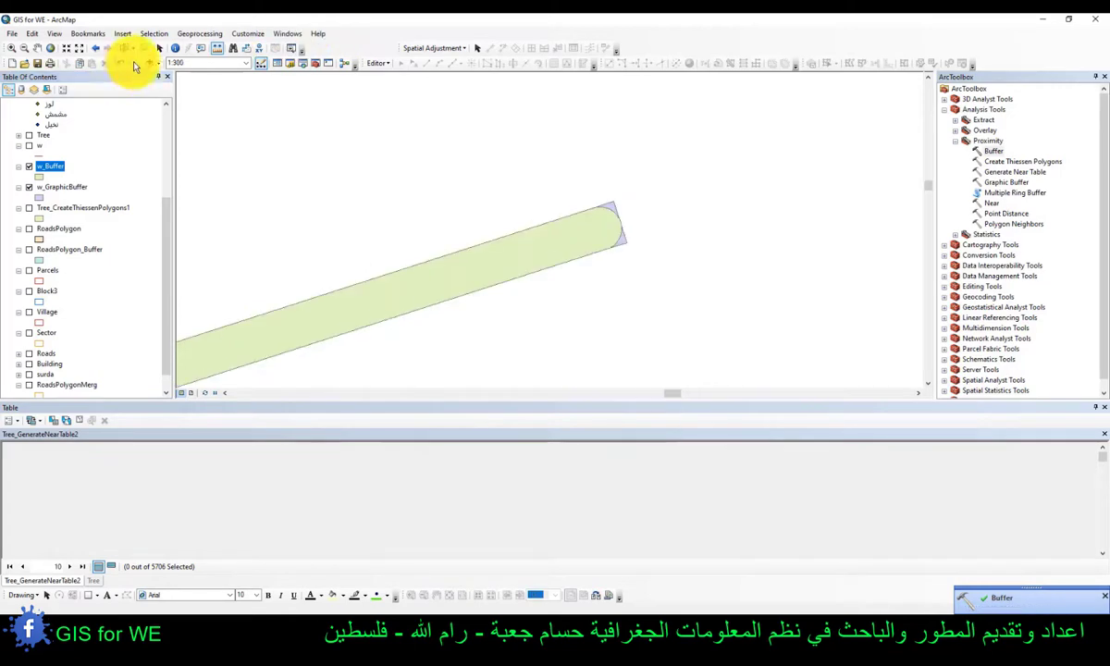
pyautogui.click(610, 219)
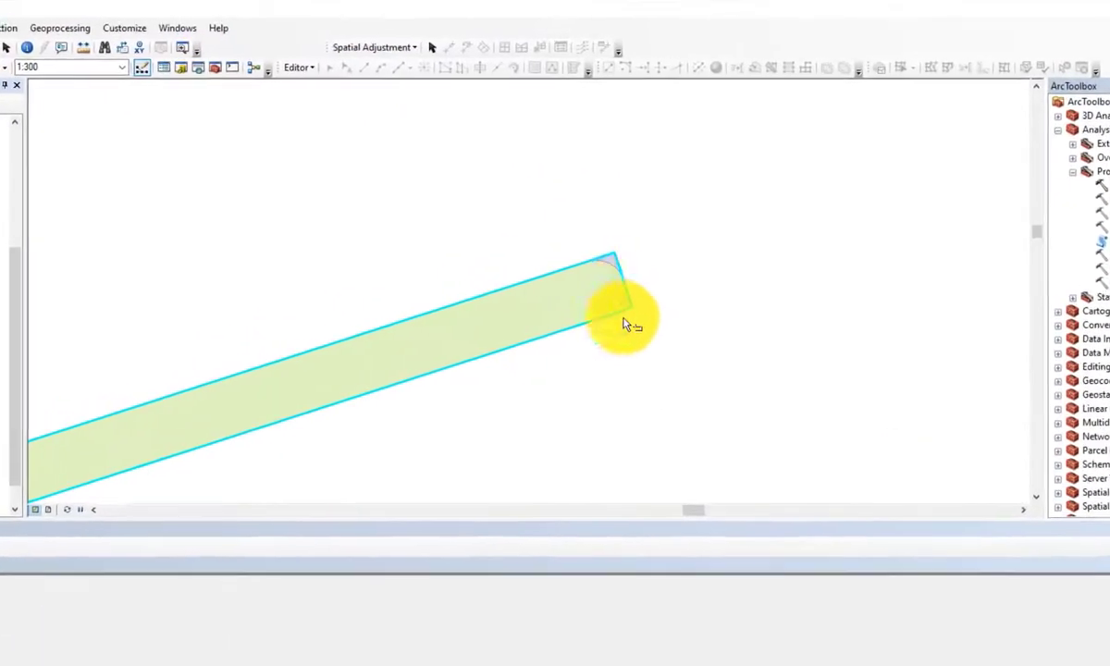
pyautogui.moveTo(624, 329); pyautogui.dragTo(543, 284)
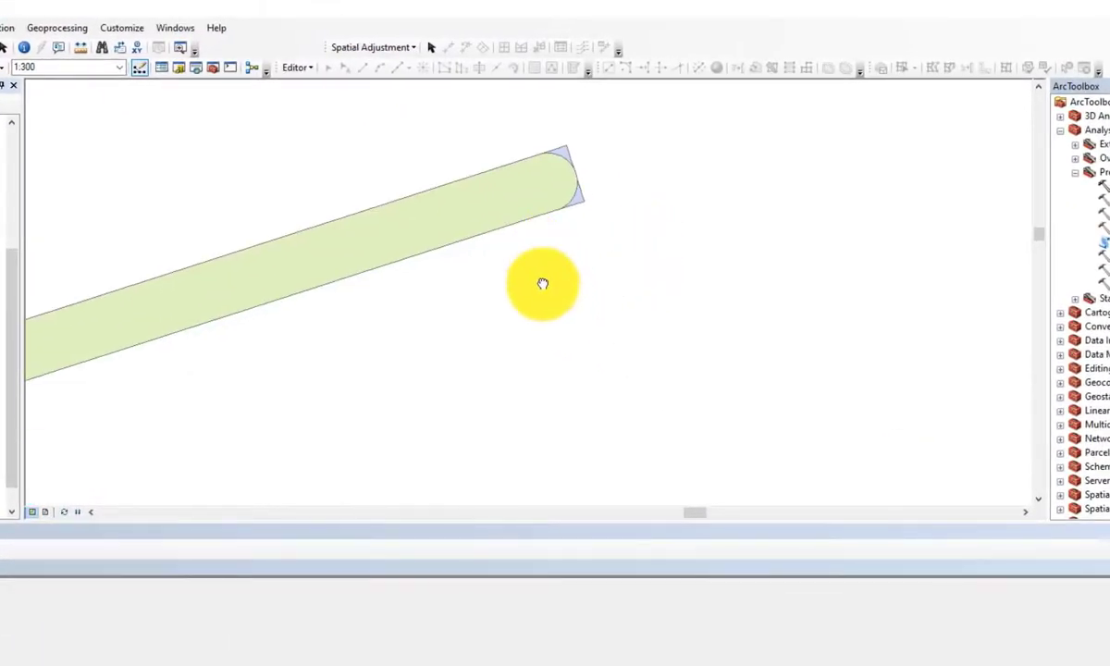
pyautogui.scroll(3, 546, 281)
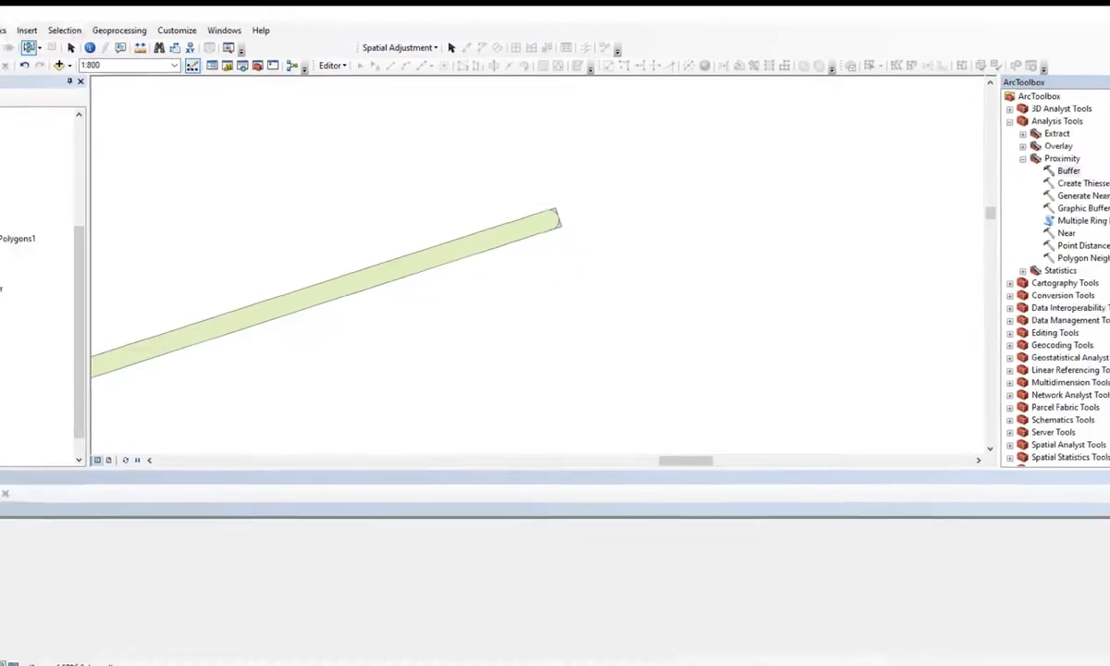
# - Remove the w_Buffer and w_GraphicBuffer layers from the map
pyautogui.rightClick(52, 166)
pyautogui.click(81, 185)
pyautogui.rightClick(54, 168)
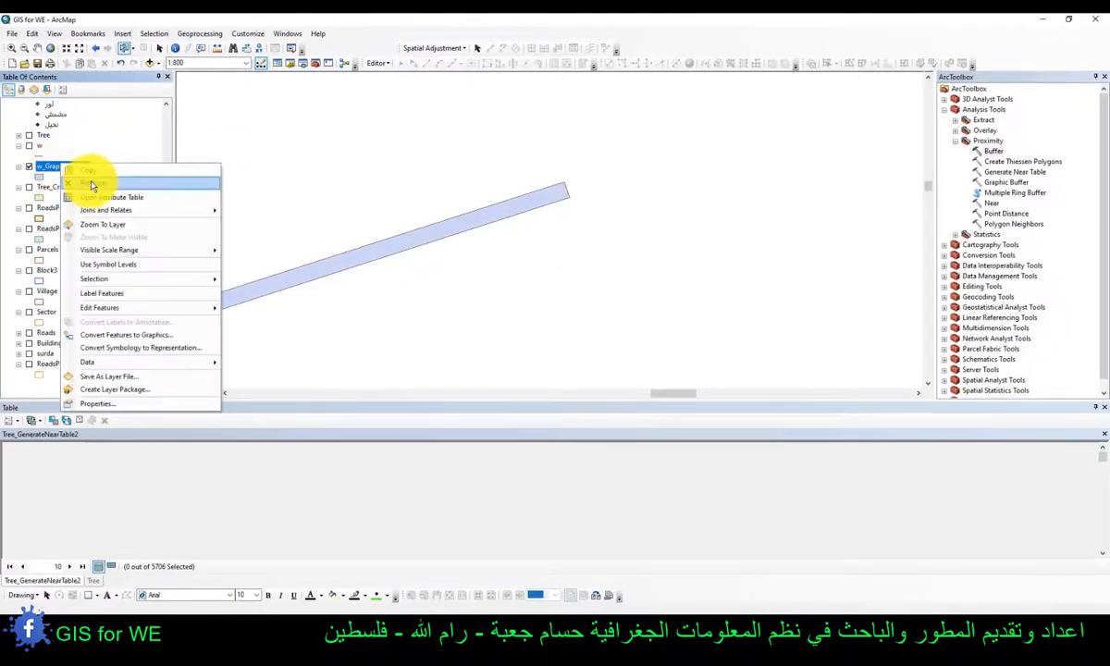
pyautogui.click(83, 171)
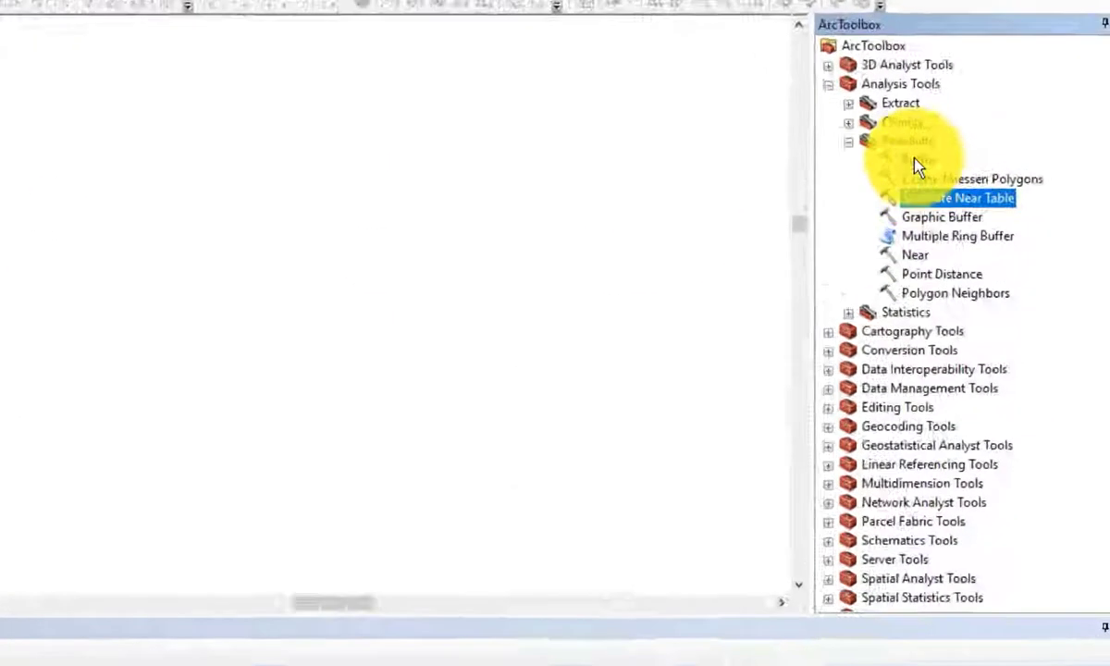
# - Open the Multiple Ring Buffer tool, display the Roads layer, and set Roads as the input features
pyautogui.click(993, 153)
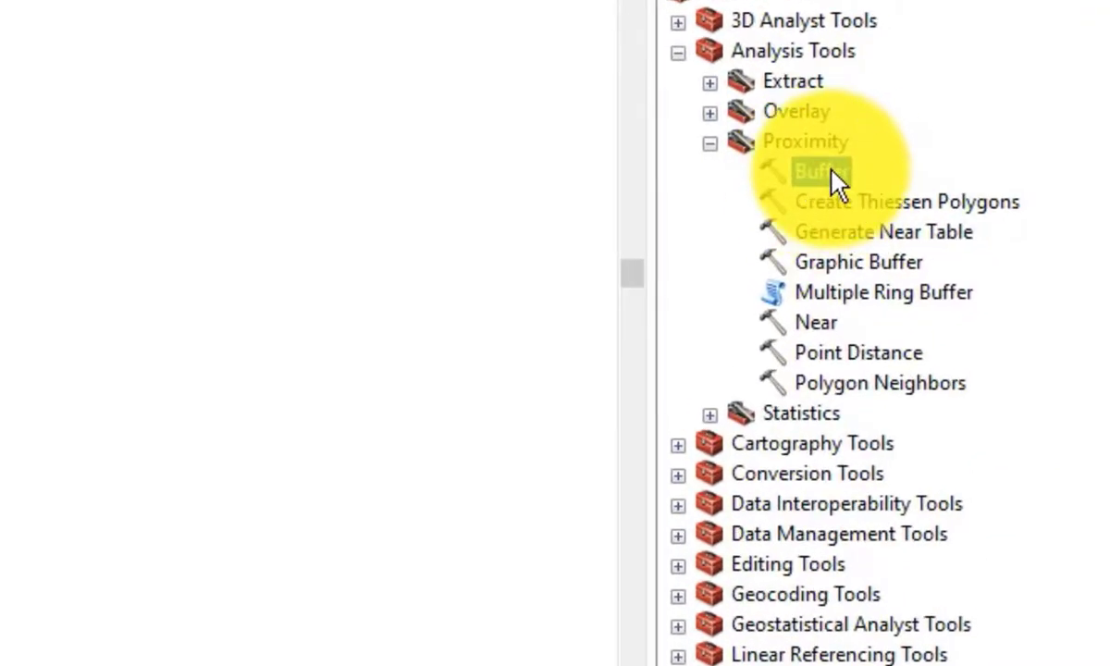
pyautogui.click(830, 263)
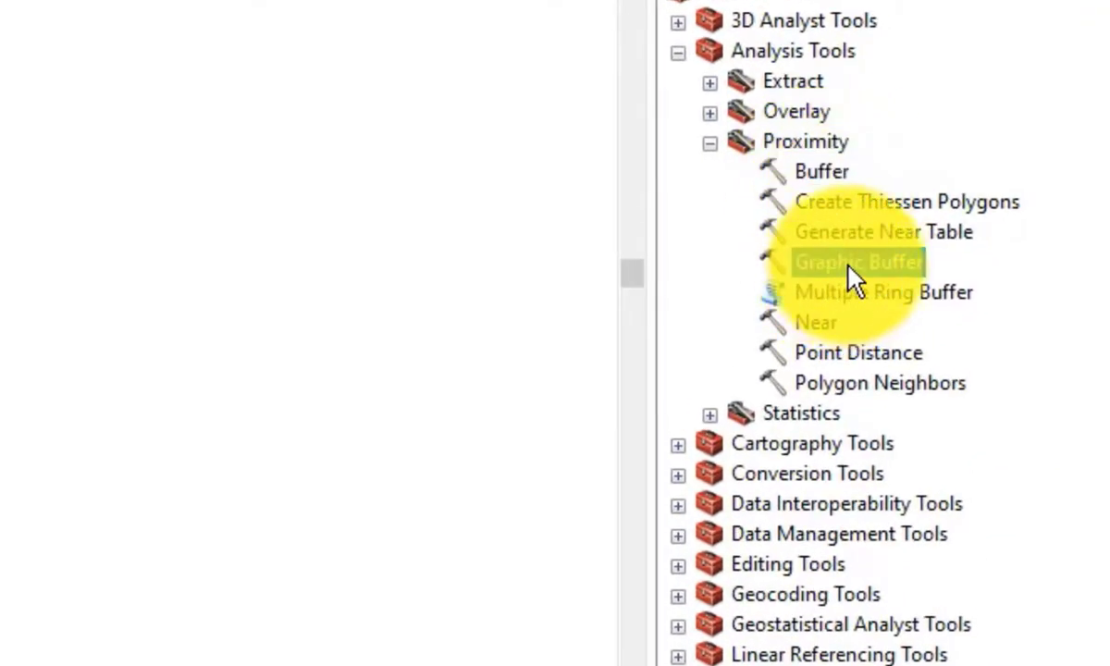
pyautogui.click(864, 294)
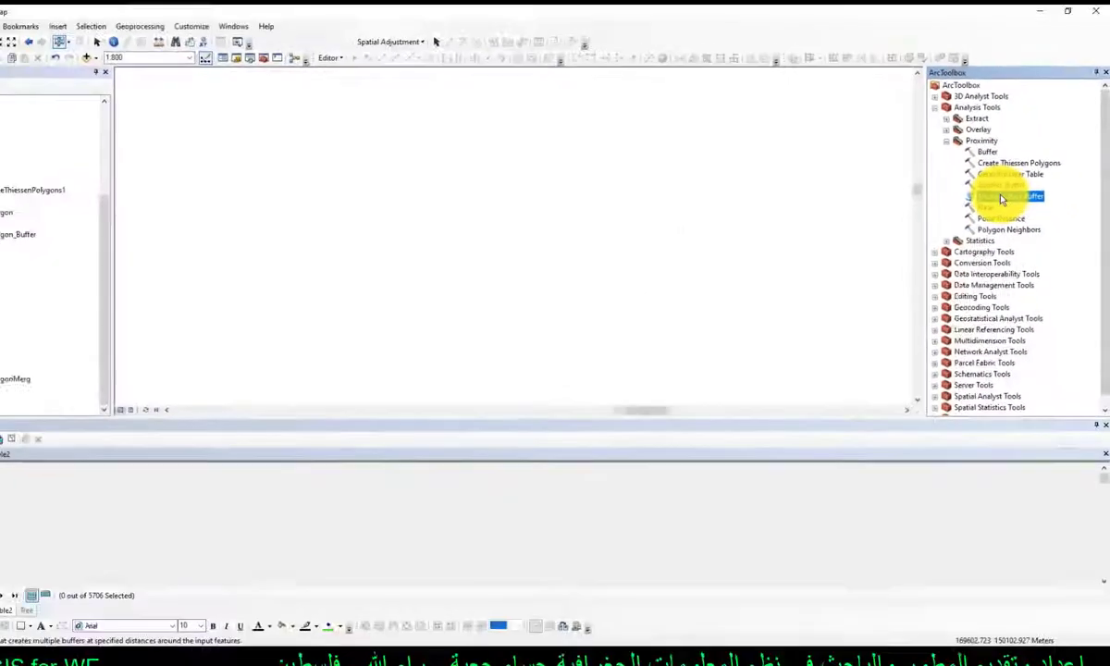
pyautogui.doubleClick(1008, 192)
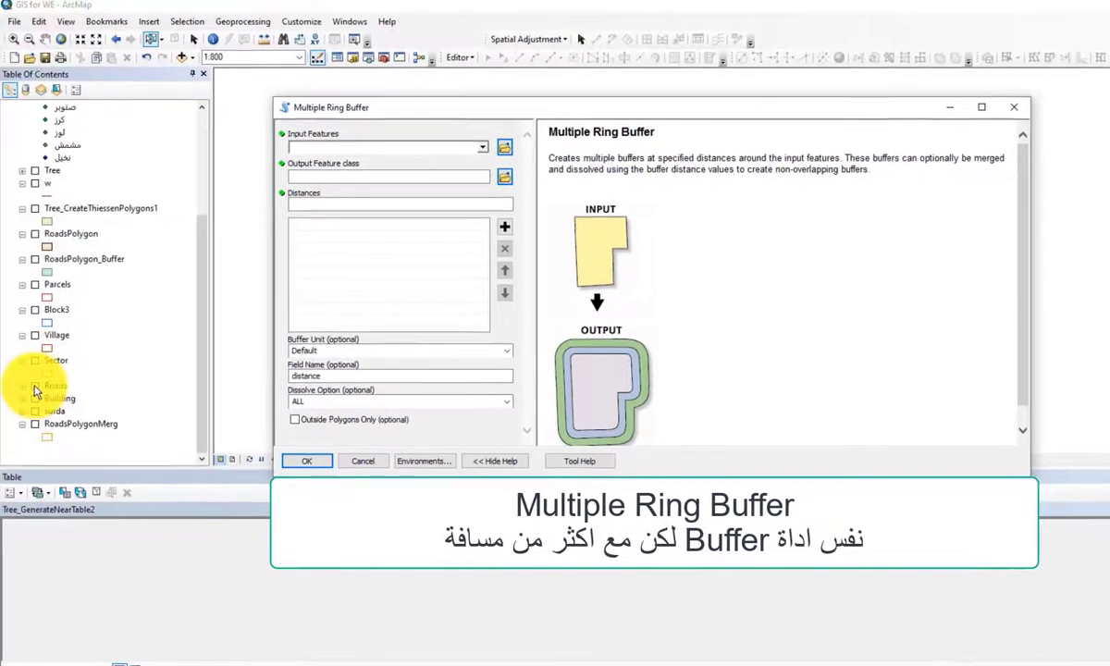
pyautogui.click(41, 396)
pyautogui.moveTo(49, 392); pyautogui.dragTo(322, 144)
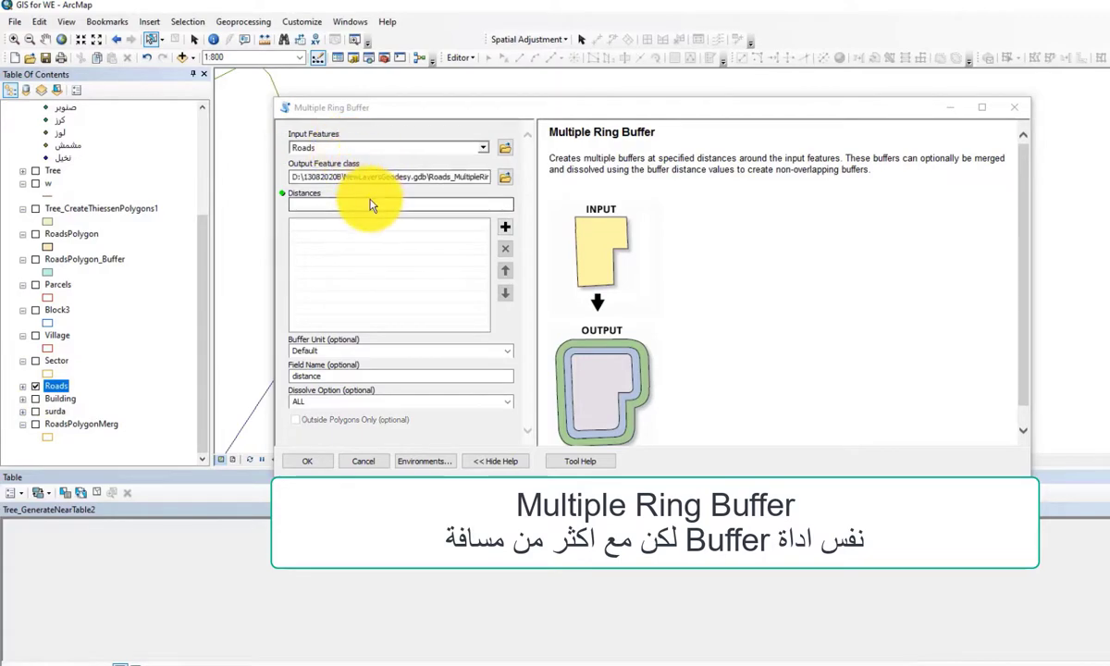
# - Add the ring distances 2, 4, 6 and 8 and run Multiple Ring Buffer on Roads
pyautogui.click(370, 205)
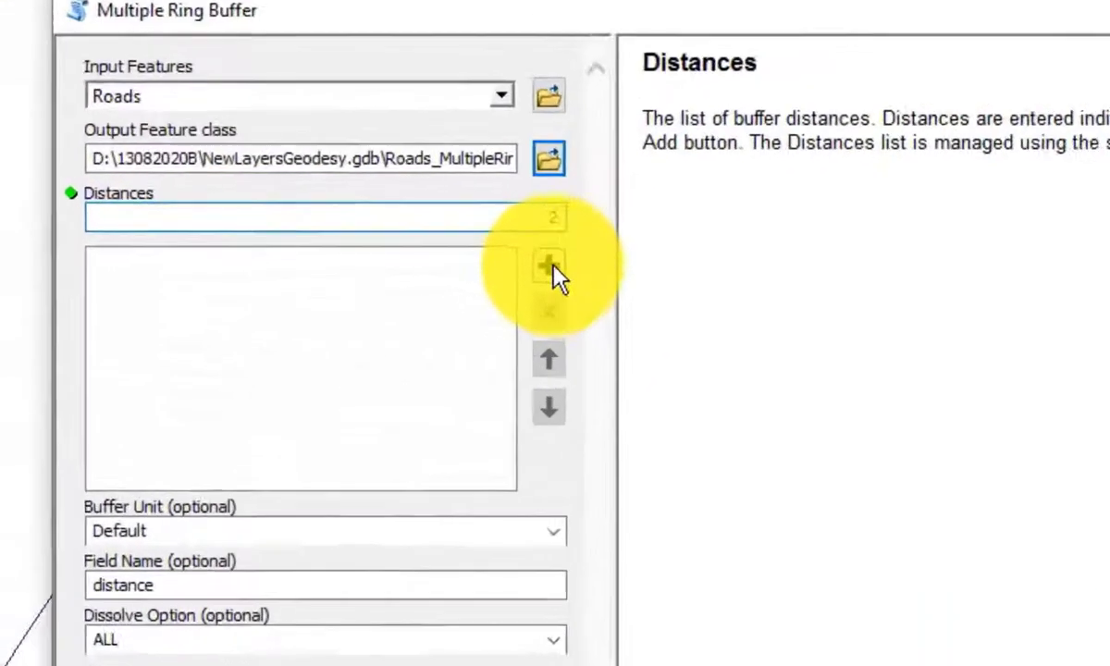
pyautogui.write('2')
pyautogui.click(386, 225)
pyautogui.write('4')
pyautogui.click(679, 305)
pyautogui.click(660, 242)
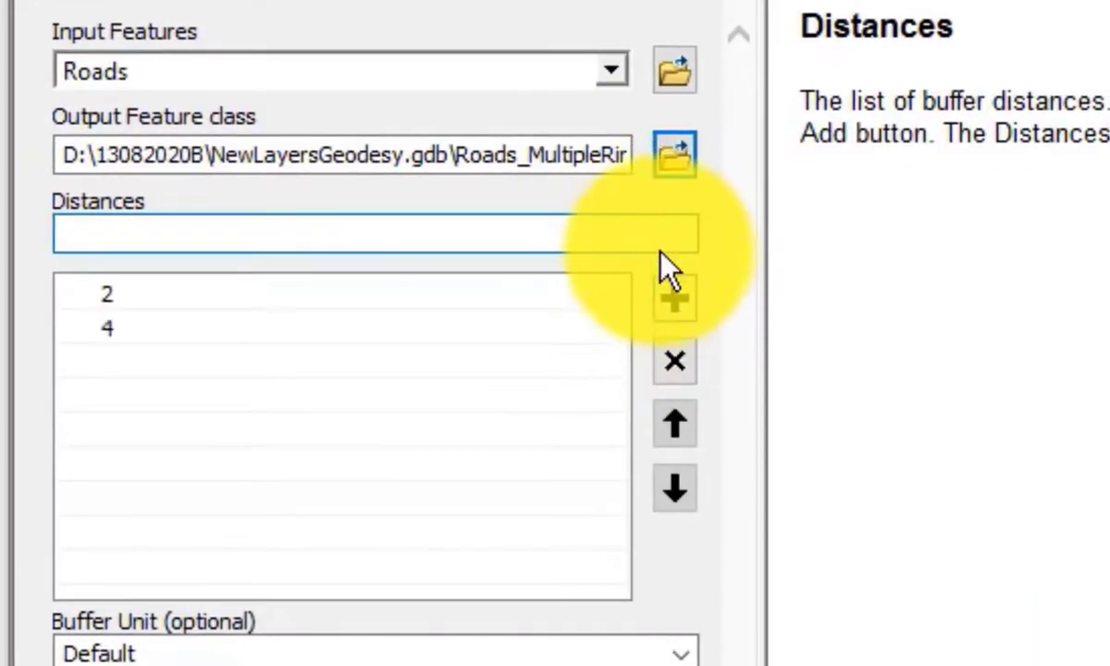
pyautogui.write('6')
pyautogui.click(683, 310)
pyautogui.click(660, 242)
pyautogui.write('8')
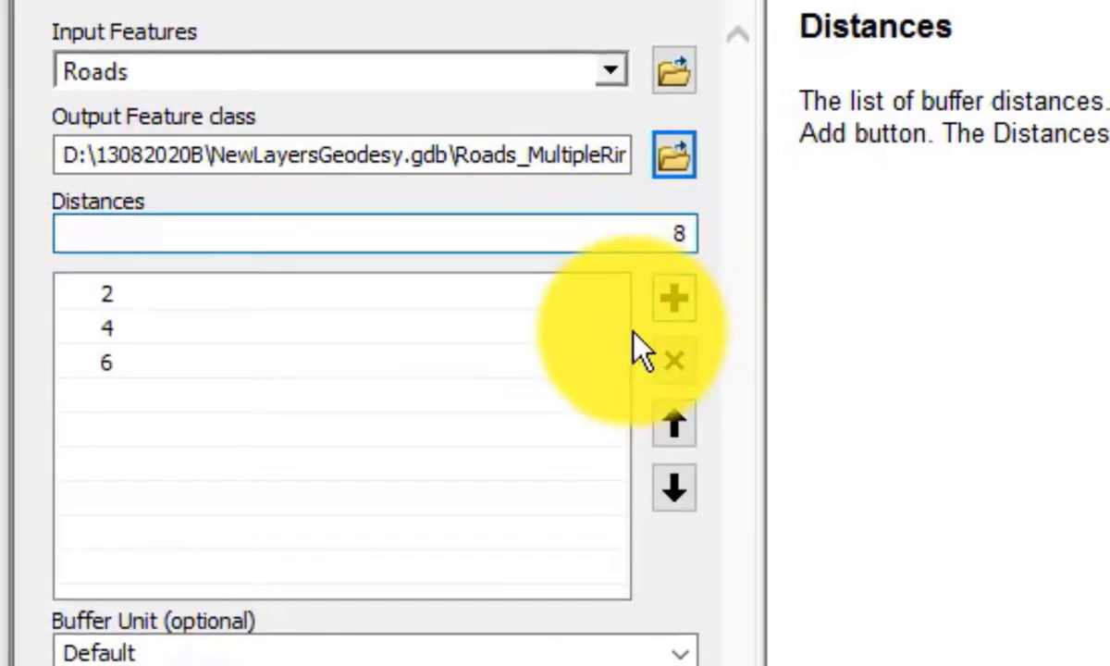
pyautogui.click(674, 298)
pyautogui.click(124, 559)
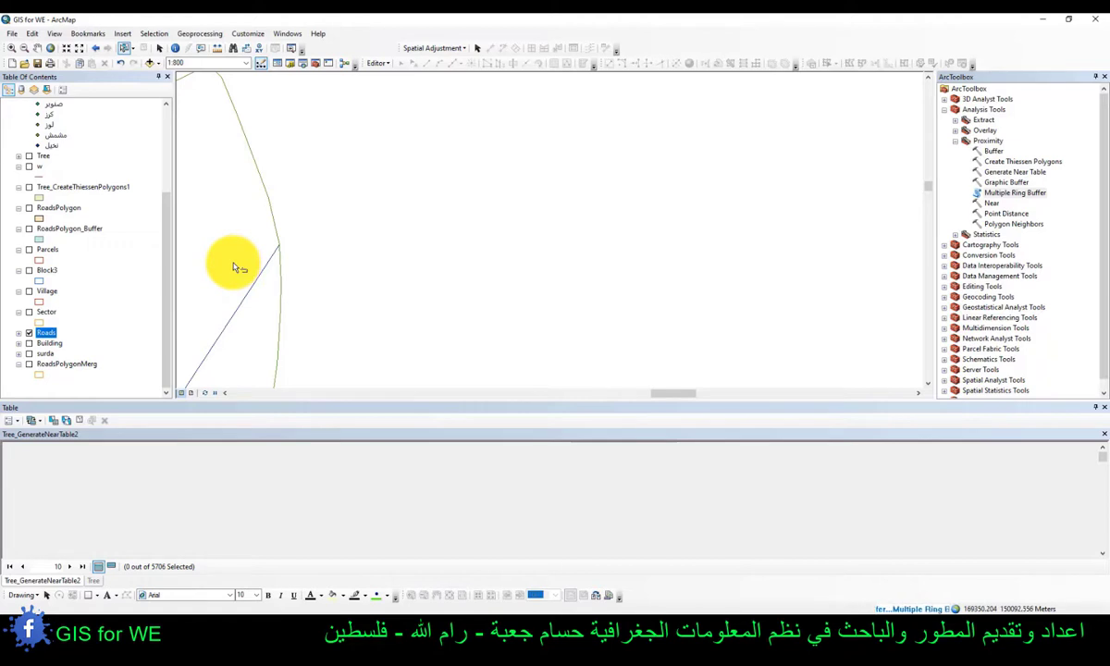
# - Inspect the rings around the roads and open the attribute table of Roads_MultipleRingBuffer to check the distance field
pyautogui.moveTo(238, 249); pyautogui.dragTo(333, 264)
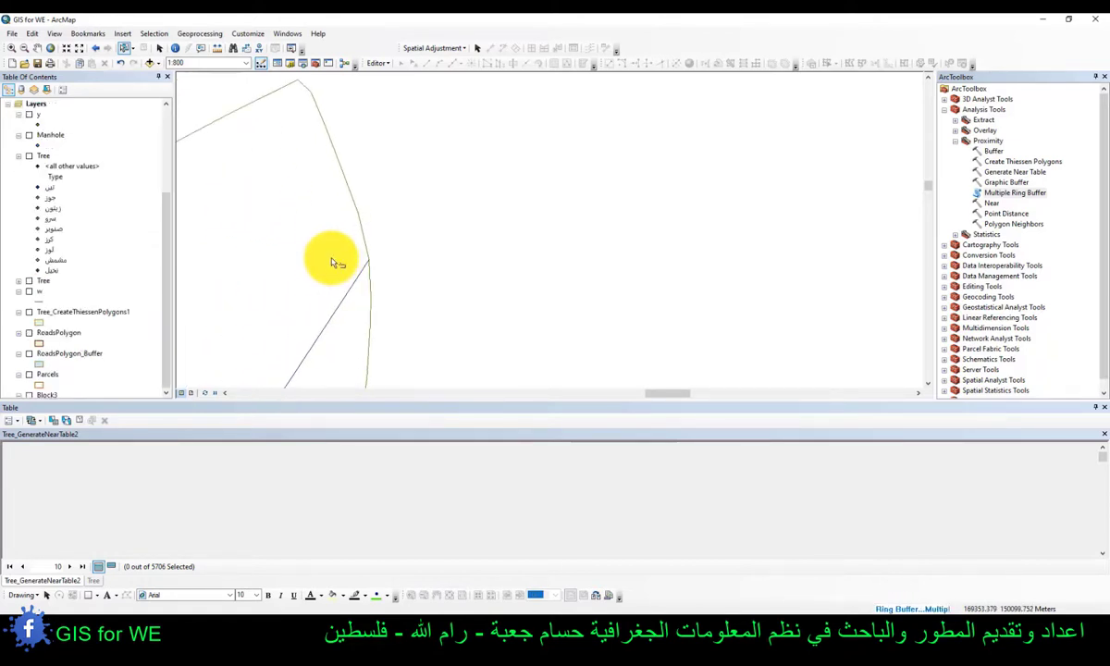
pyautogui.moveTo(335, 230); pyautogui.dragTo(334, 293)
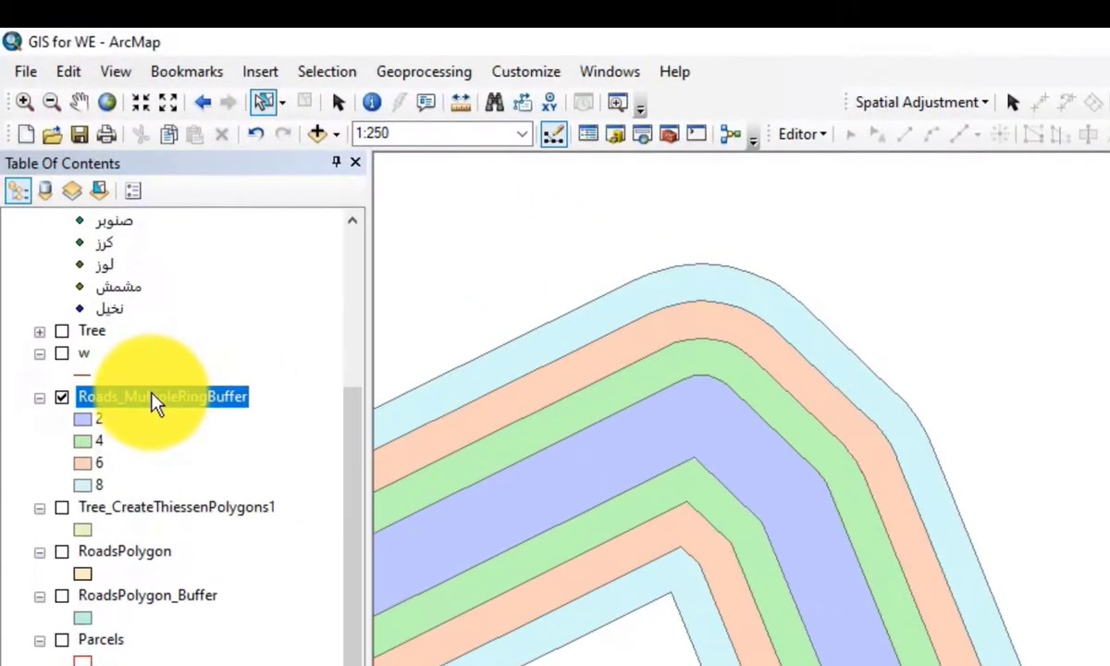
pyautogui.rightClick(73, 188)
pyautogui.click(200, 212)
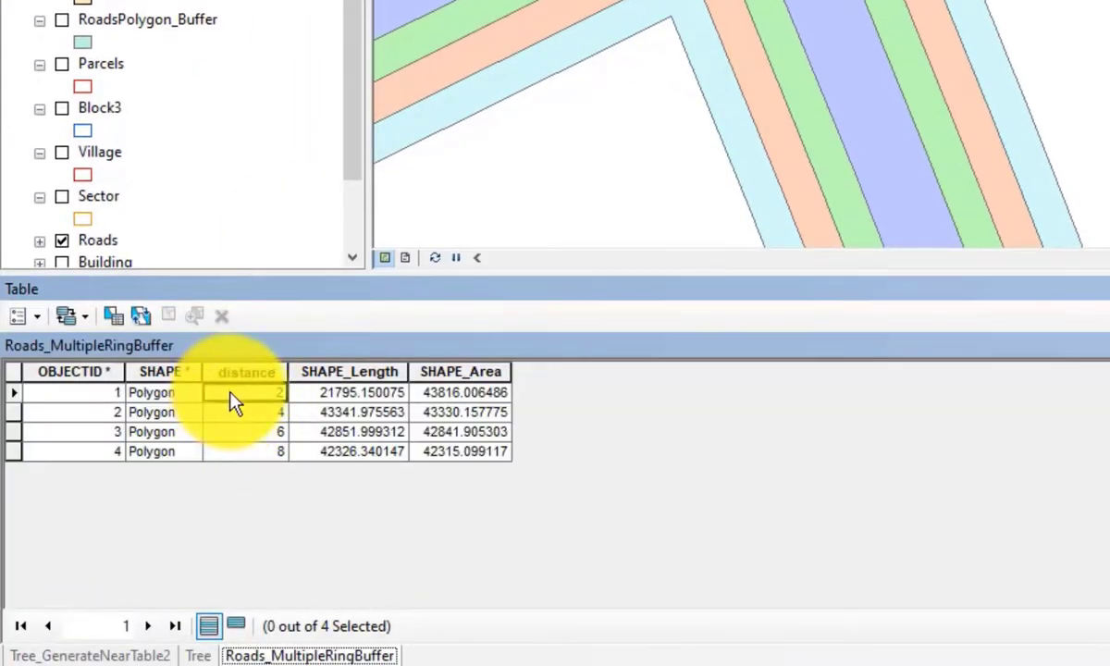
# - Select the ring records one by one in the Roads_MultipleRingBuffer table and examine which ring each one highlights around the roads
pyautogui.click(13, 392)
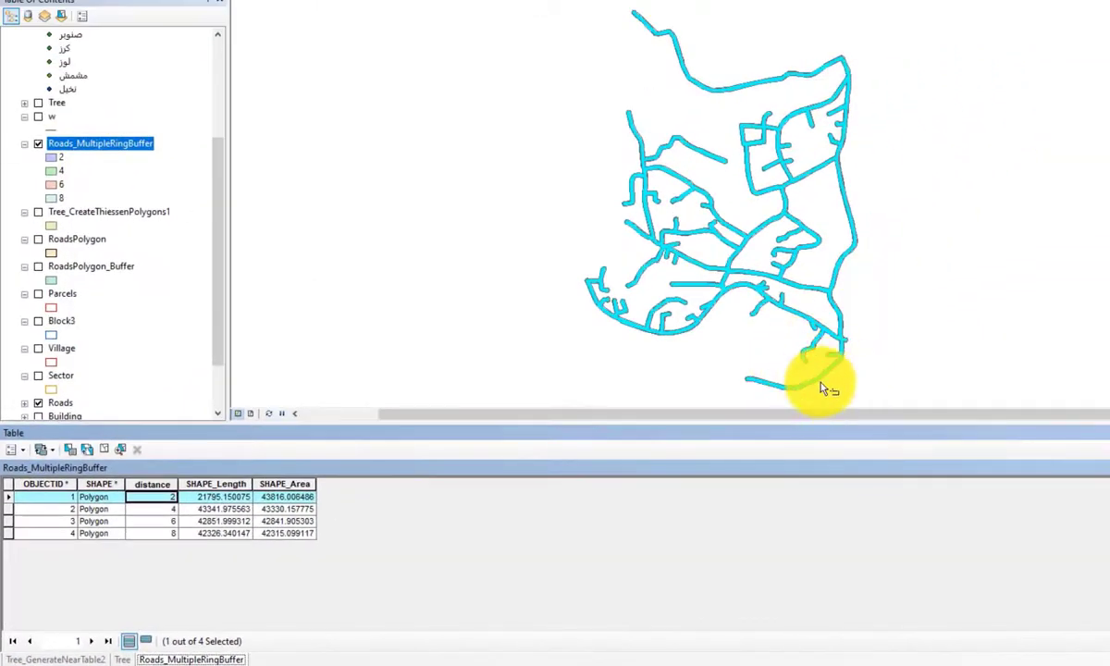
pyautogui.scroll(3, 769, 268)
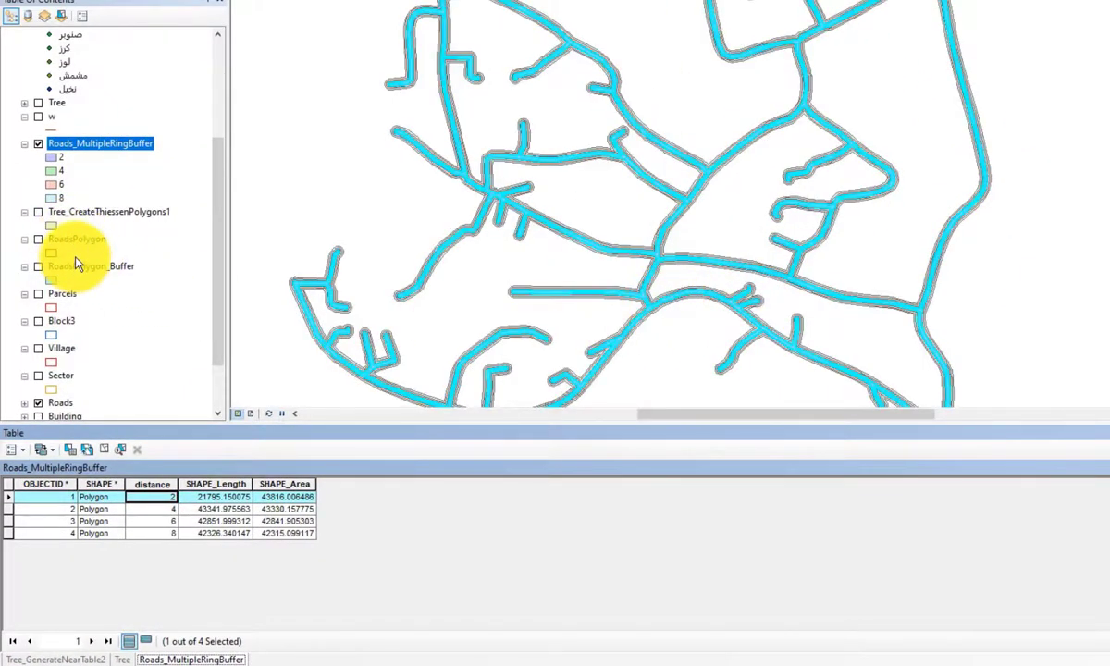
pyautogui.scroll(-1, 76, 245)
pyautogui.scroll(-2, 837, 124)
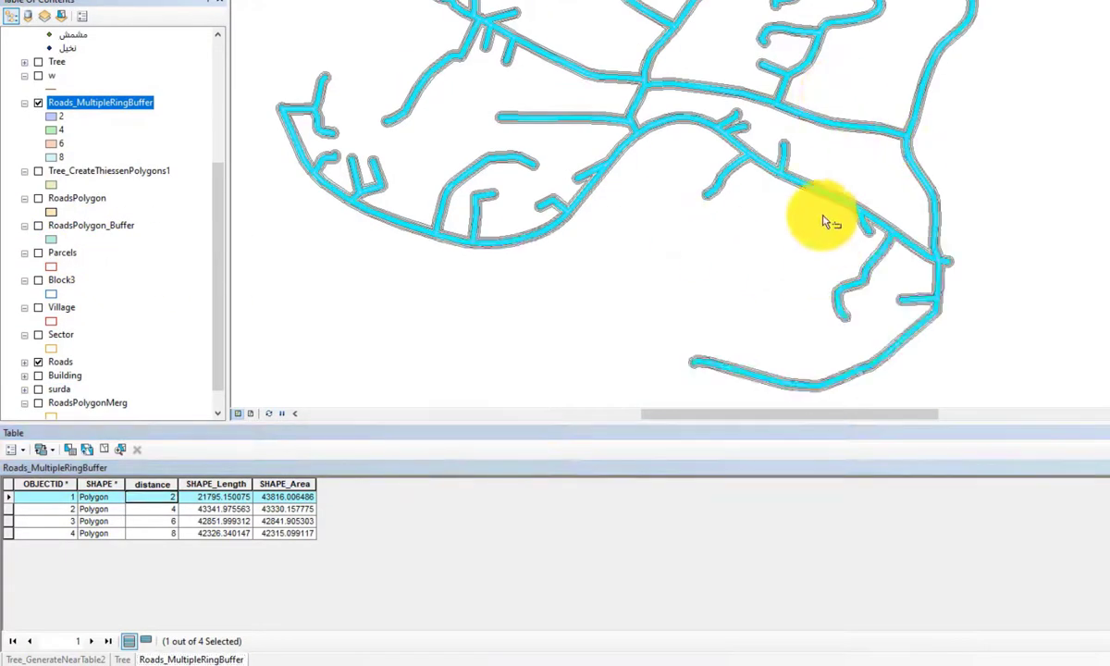
pyautogui.scroll(1, 651, 227)
pyautogui.scroll(1, 565, 305)
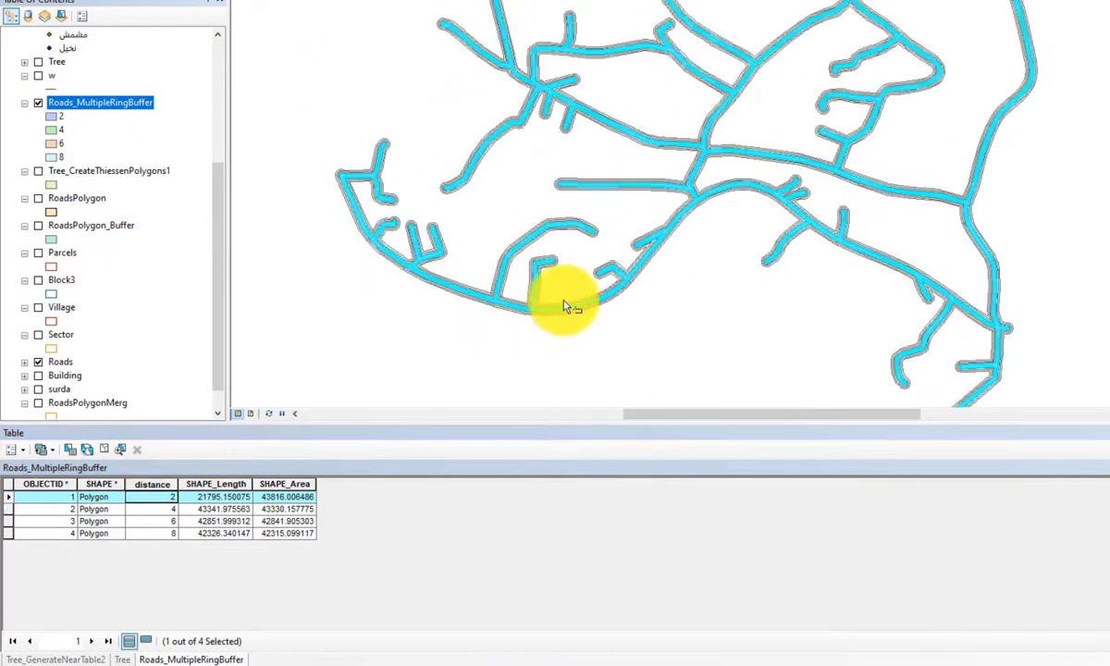
pyautogui.scroll(1, 546, 314)
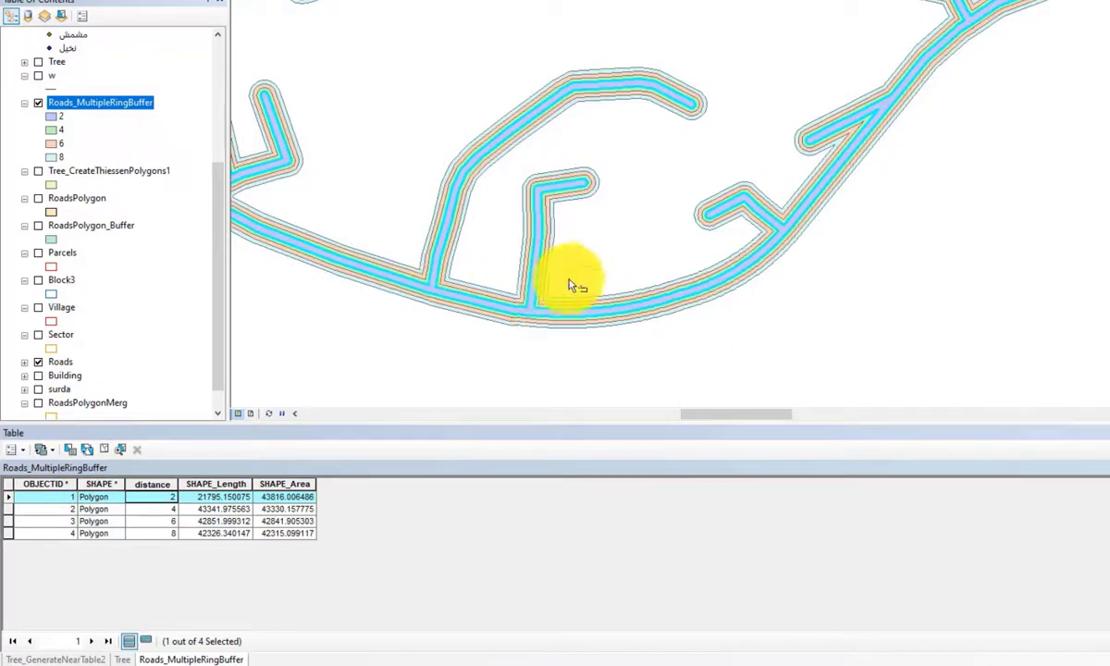
pyautogui.scroll(1, 546, 317)
pyautogui.click(10, 508)
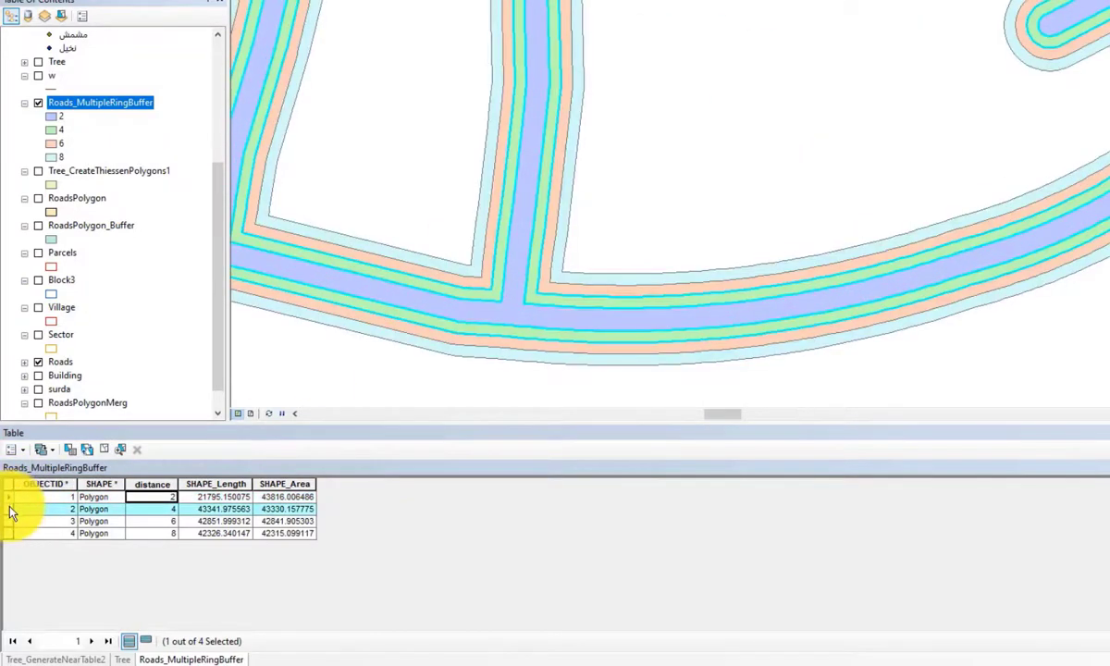
pyautogui.click(10, 533)
pyautogui.click(10, 520)
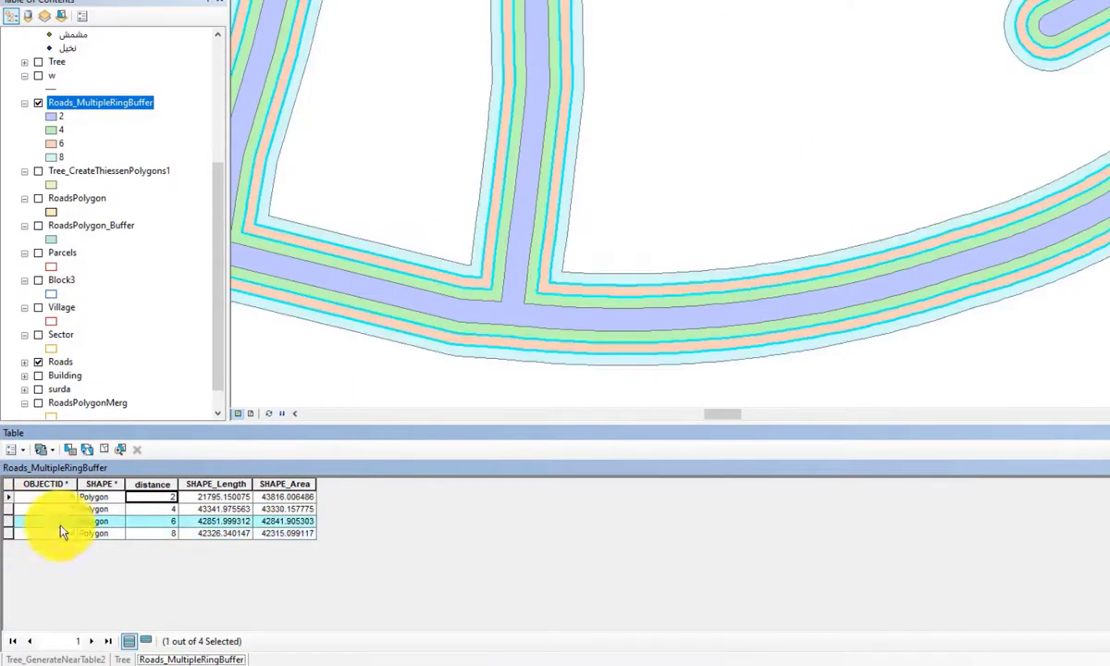
# - Close the attribute table and remove the Roads_MultipleRingBuffer layer from the map
pyautogui.scroll(-2, 872, 266)
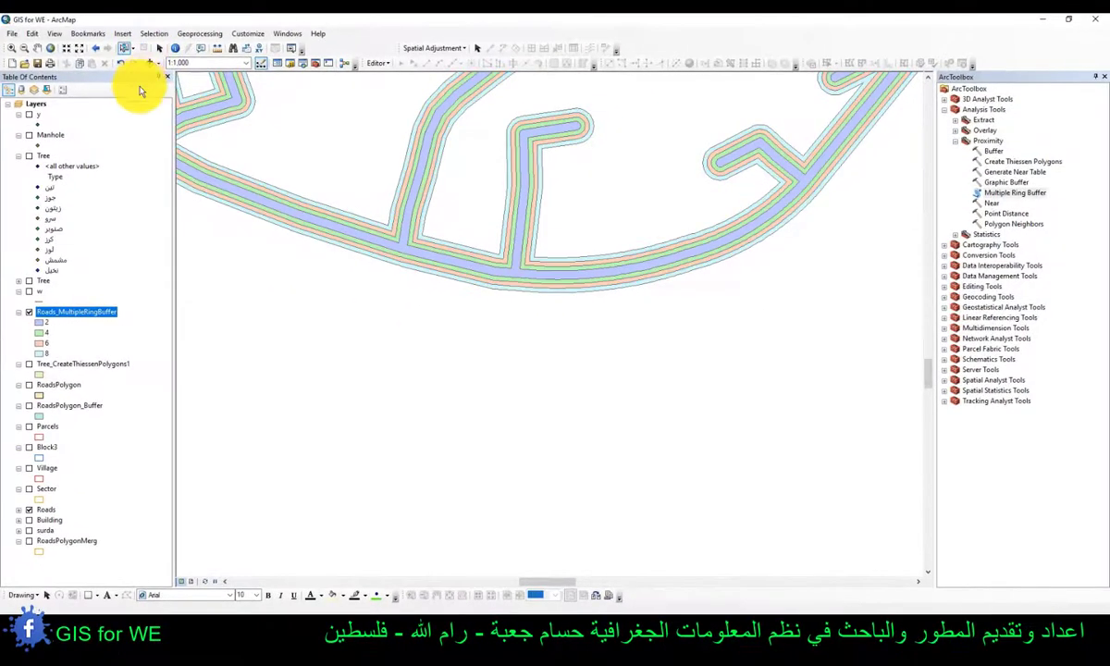
pyautogui.rightClick(98, 319)
pyautogui.click(138, 344)
pyautogui.scroll(-1, 631, 409)
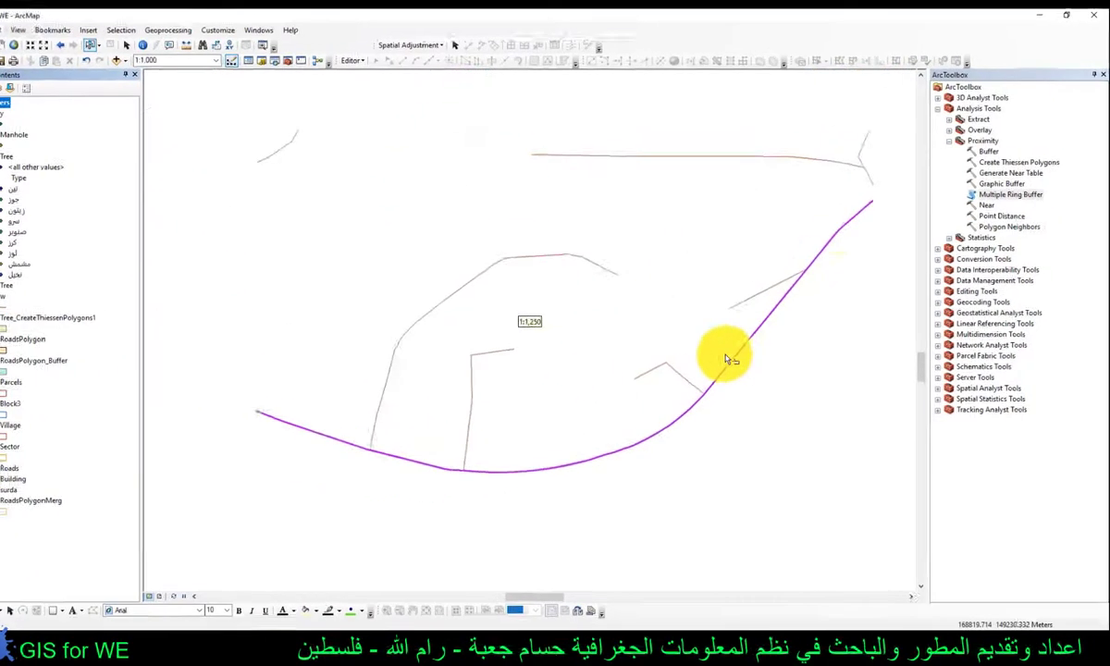
# - Run the Near tool with Tree as the input features and Roads as the near features, using the PLANAR method
pyautogui.click(1000, 217)
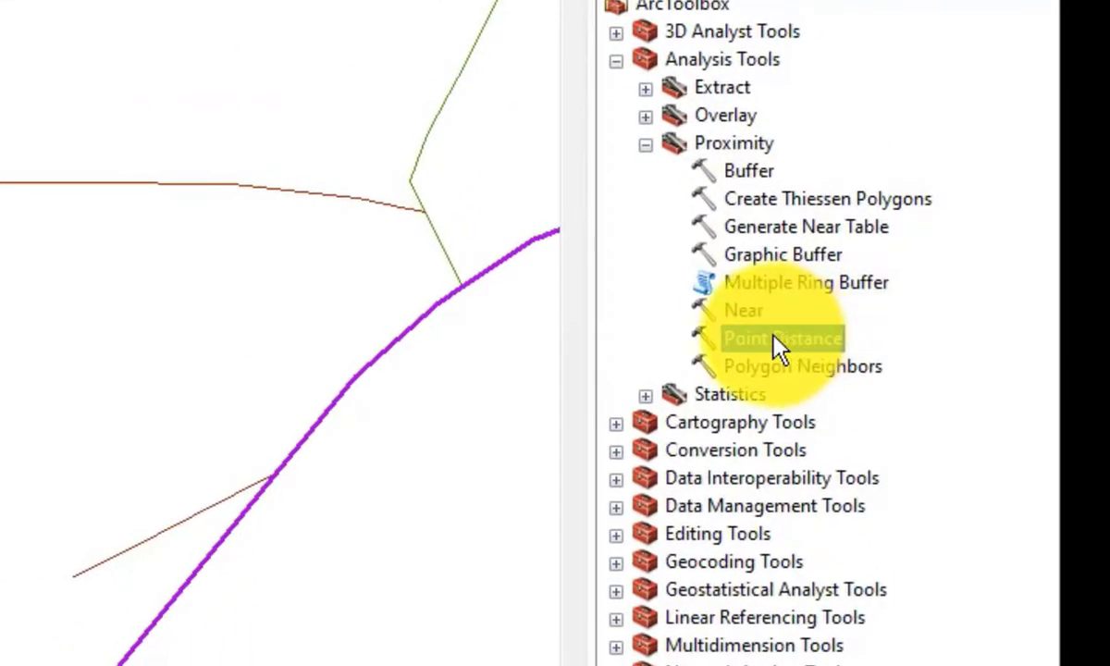
pyautogui.doubleClick(745, 311)
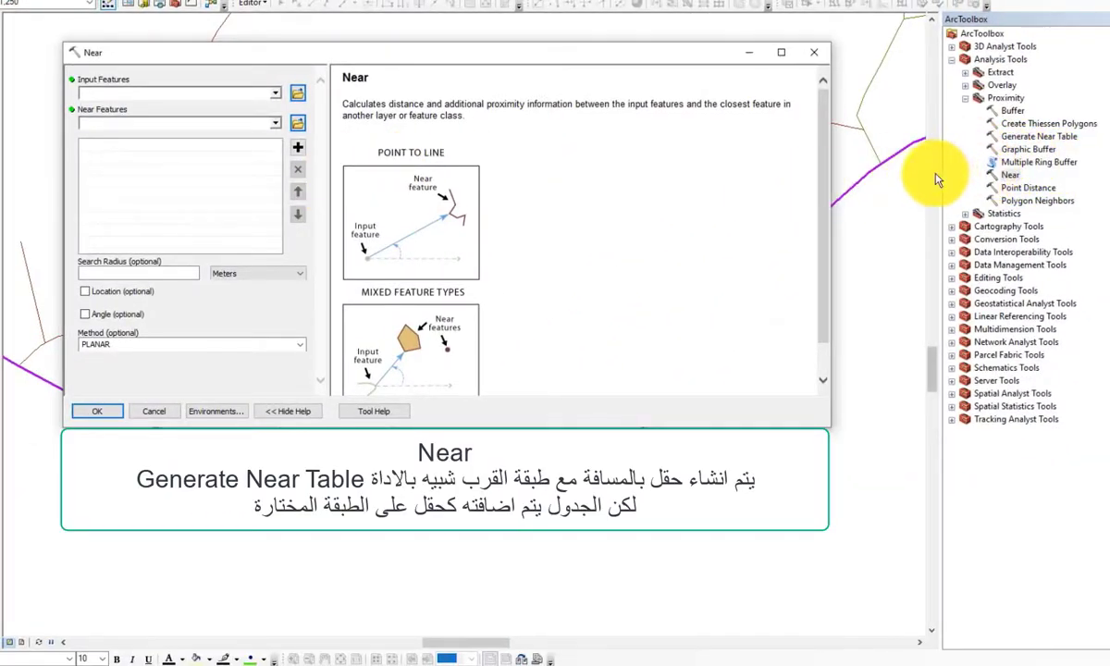
pyautogui.click(1039, 139)
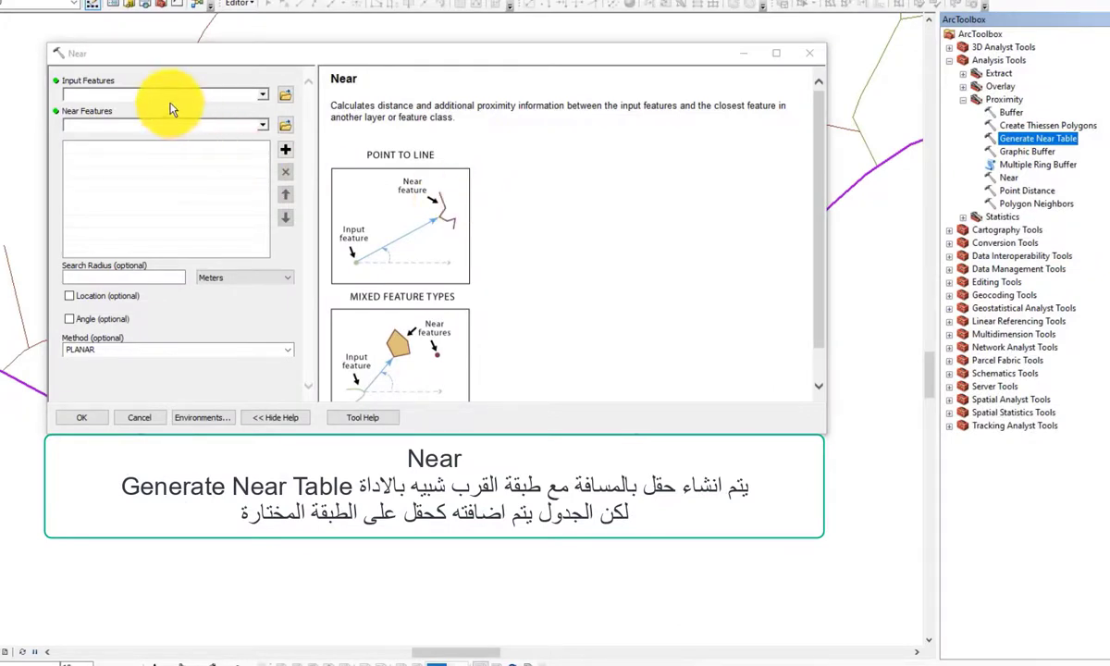
pyautogui.click(264, 98)
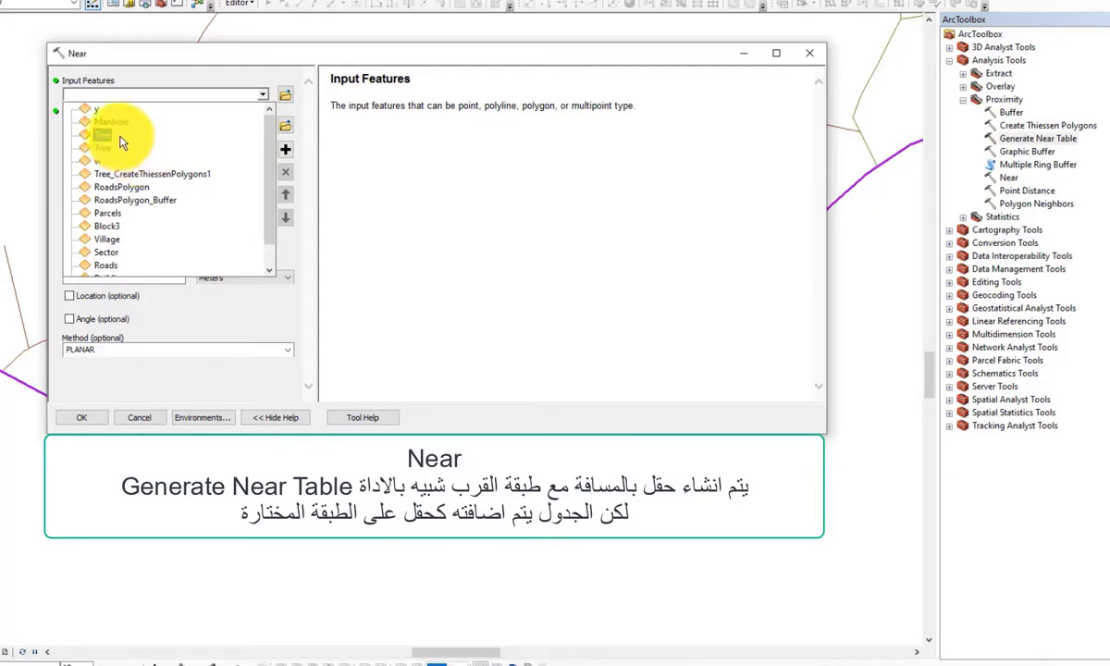
pyautogui.click(119, 138)
pyautogui.click(263, 127)
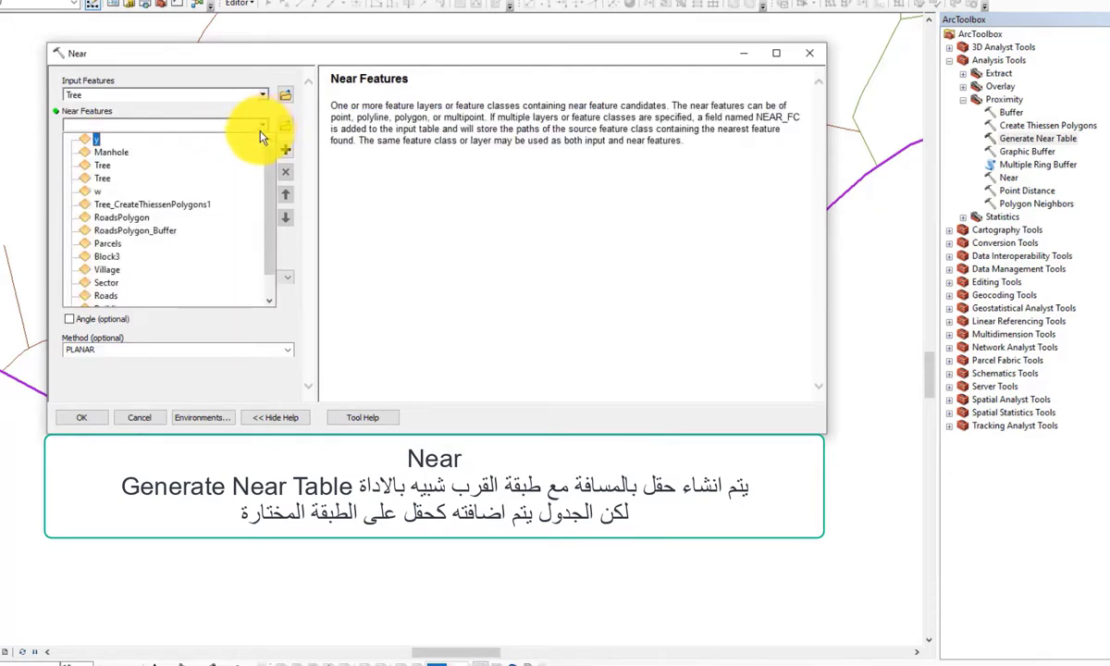
pyautogui.click(113, 296)
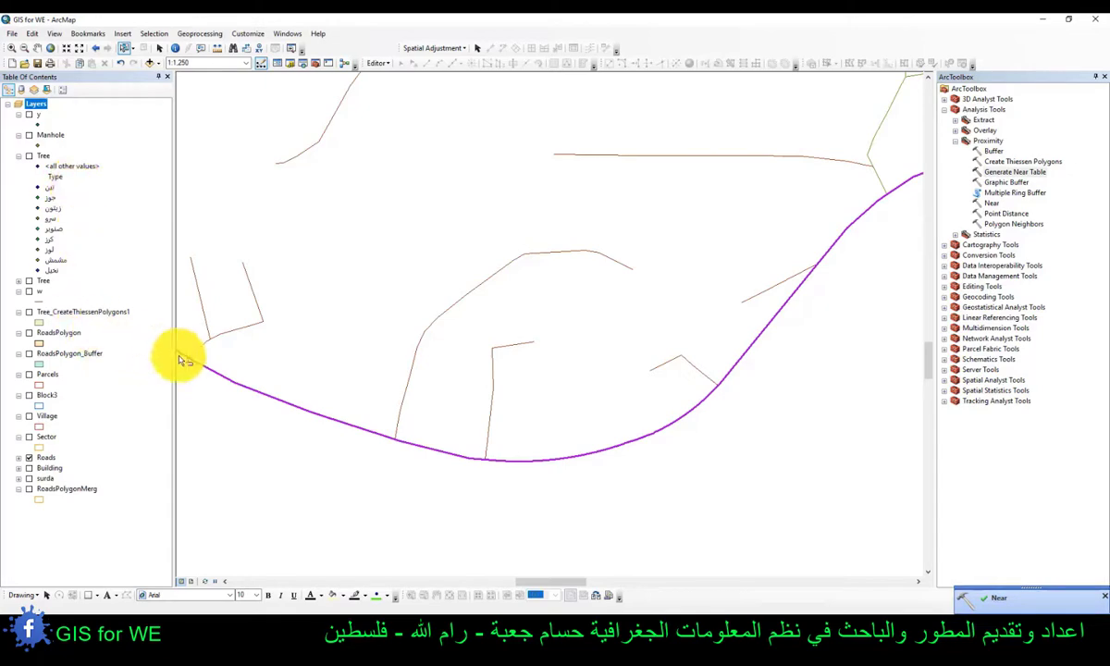
# - Open the Tree attribute table and examine the NEAR_FID and NEAR_DIST fields added for each tree
pyautogui.click(47, 457)
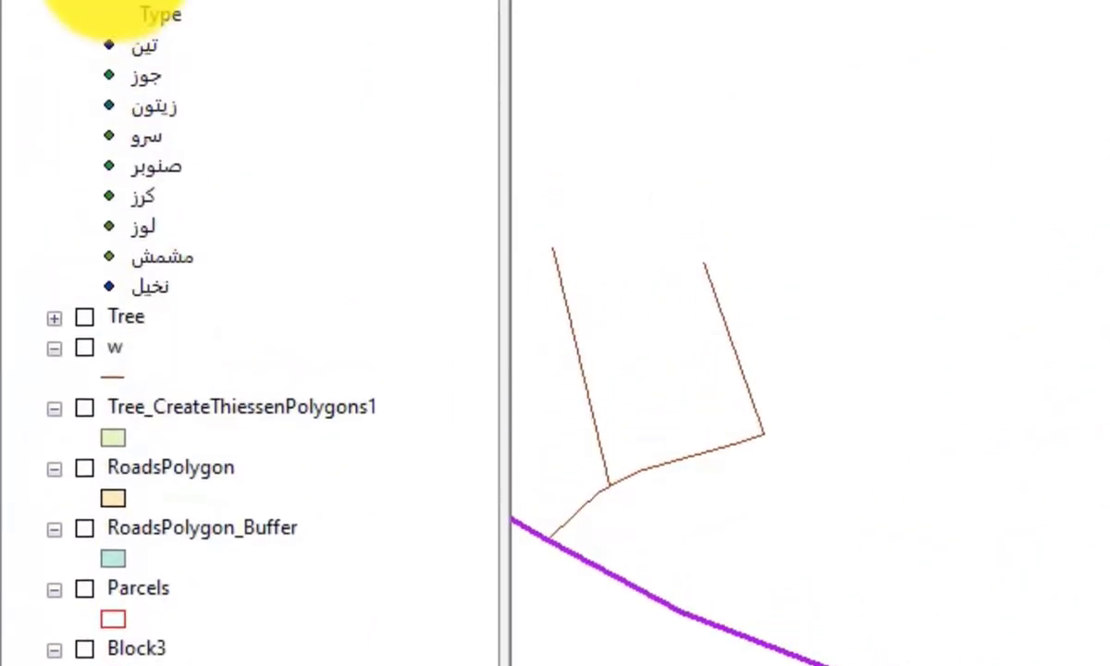
pyautogui.rightClick(92, 4)
pyautogui.click(212, 51)
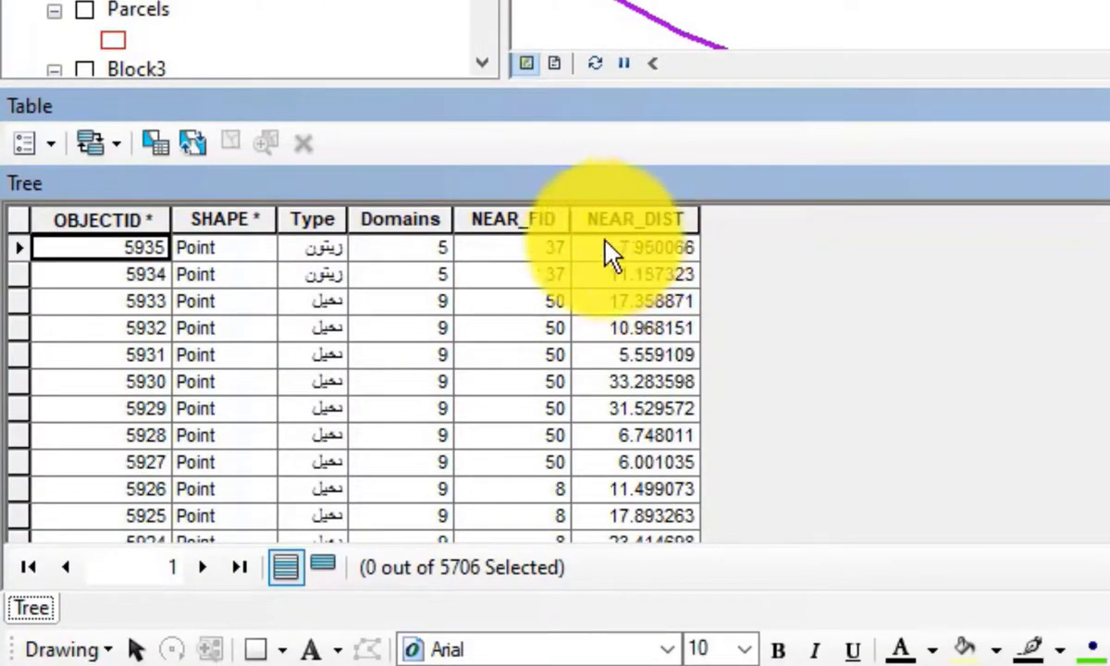
pyautogui.click(514, 248)
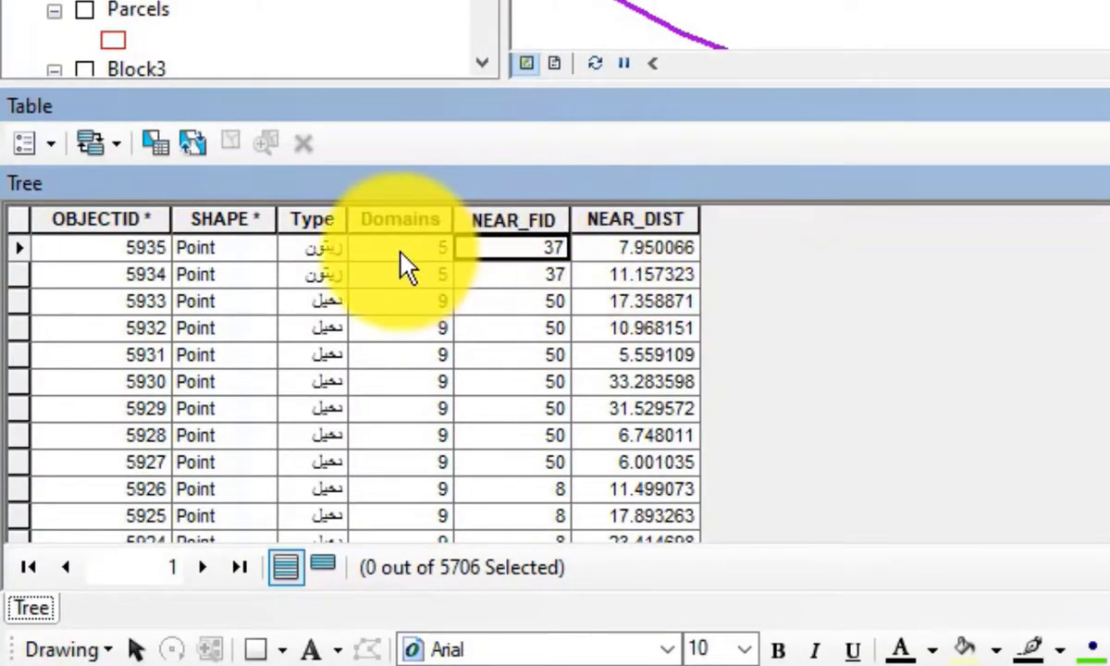
pyautogui.click(526, 216)
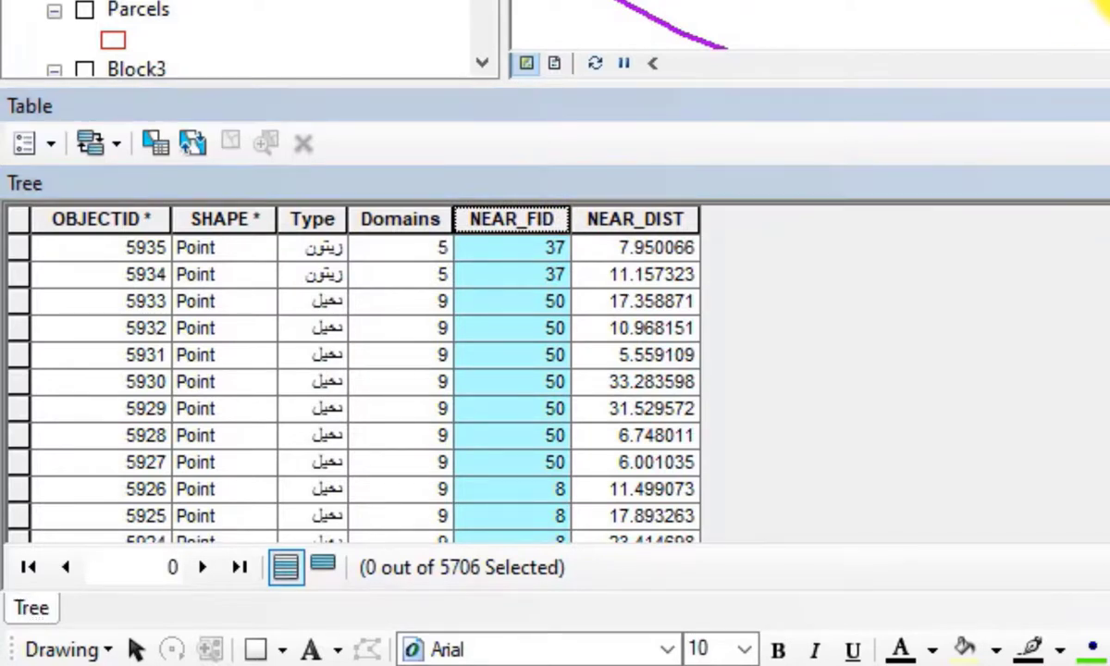
pyautogui.click(528, 274)
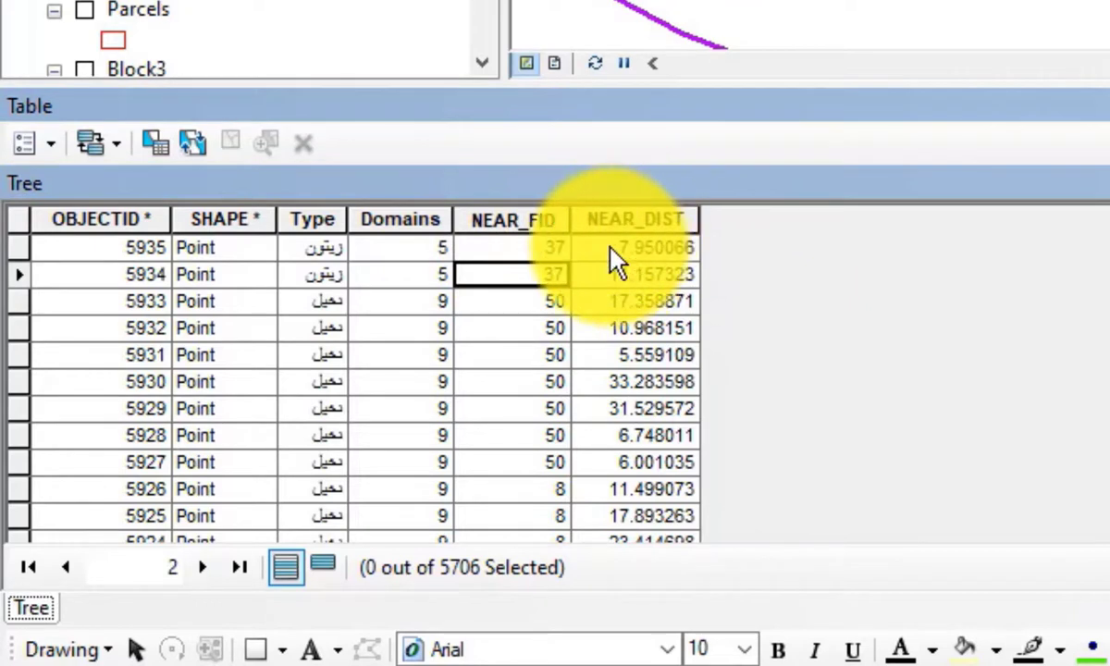
pyautogui.click(551, 250)
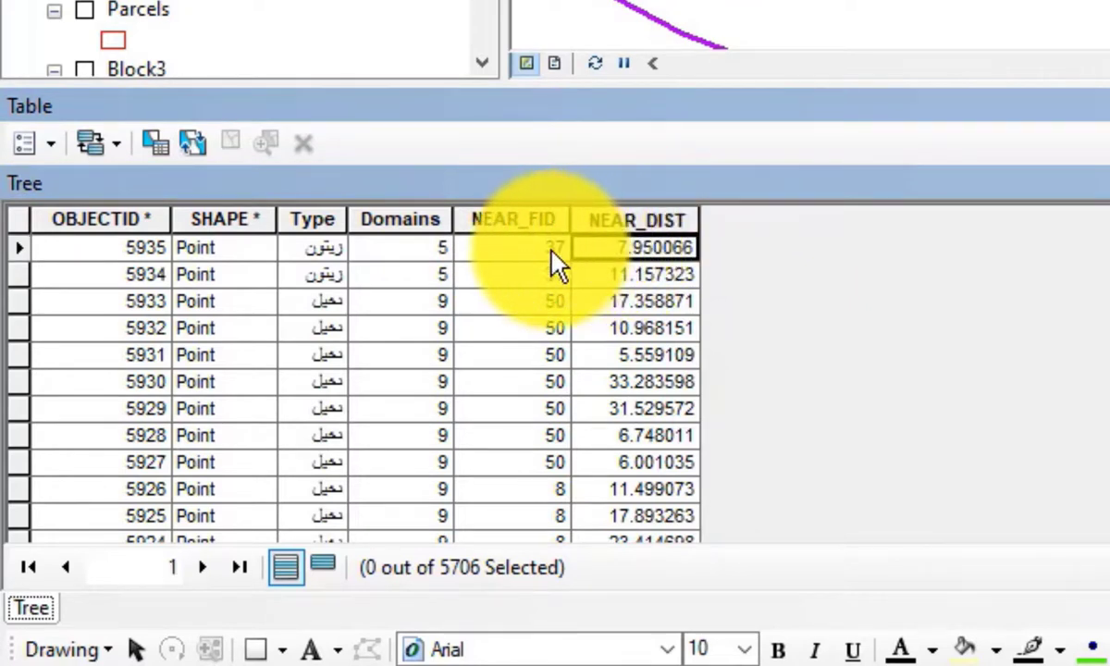
pyautogui.click(612, 248)
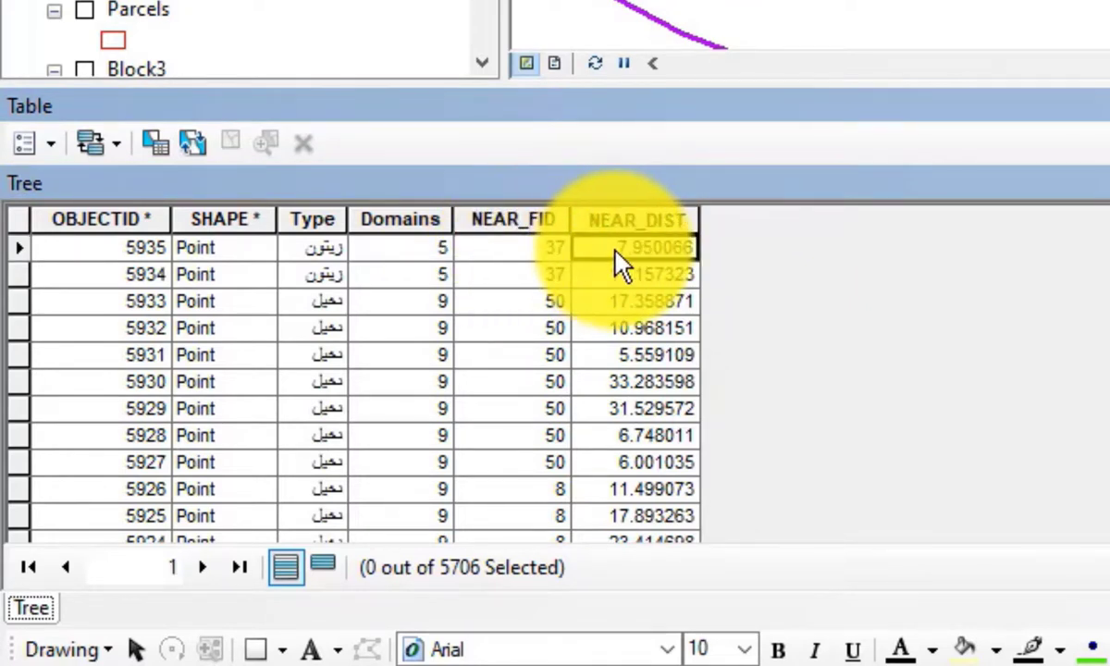
# - Display the Tree layer, select trees 5935 and 5876, and measure from the selected trees to the nearest road to check NEAR_DIST
pyautogui.click(20, 245)
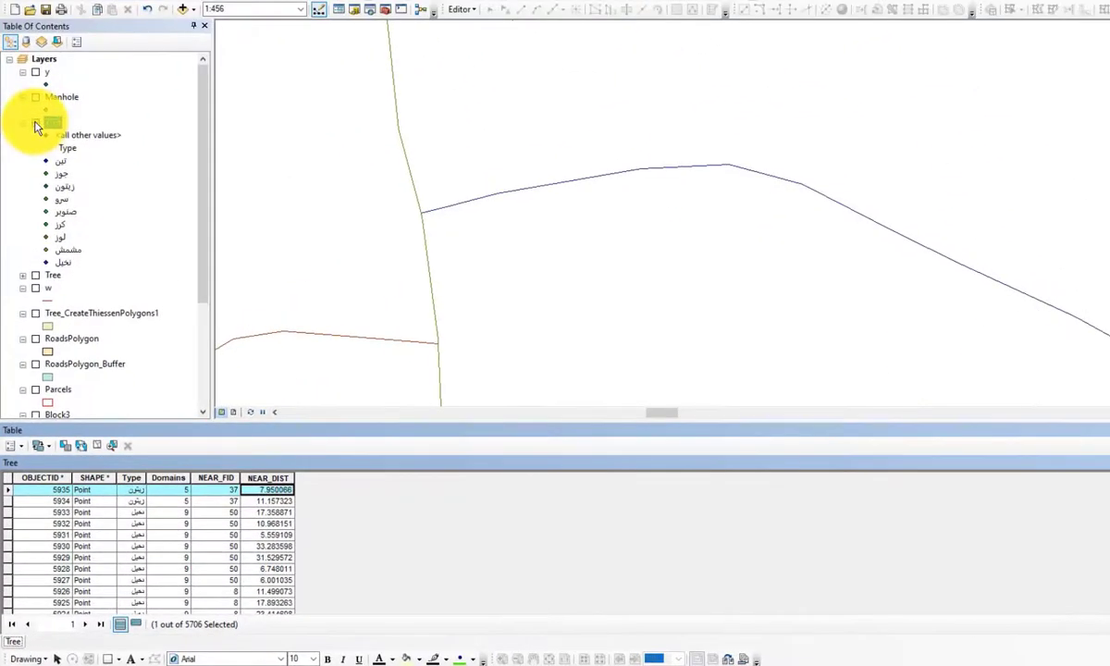
pyautogui.scroll(5, 660, 310)
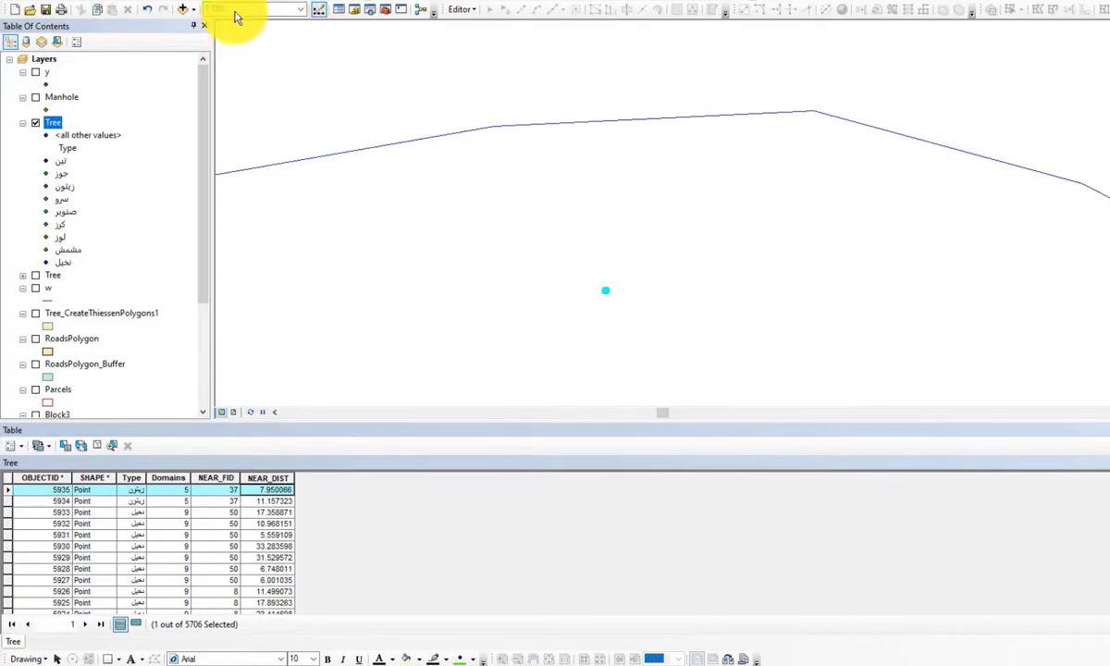
pyautogui.click(270, 2)
pyautogui.click(629, 296)
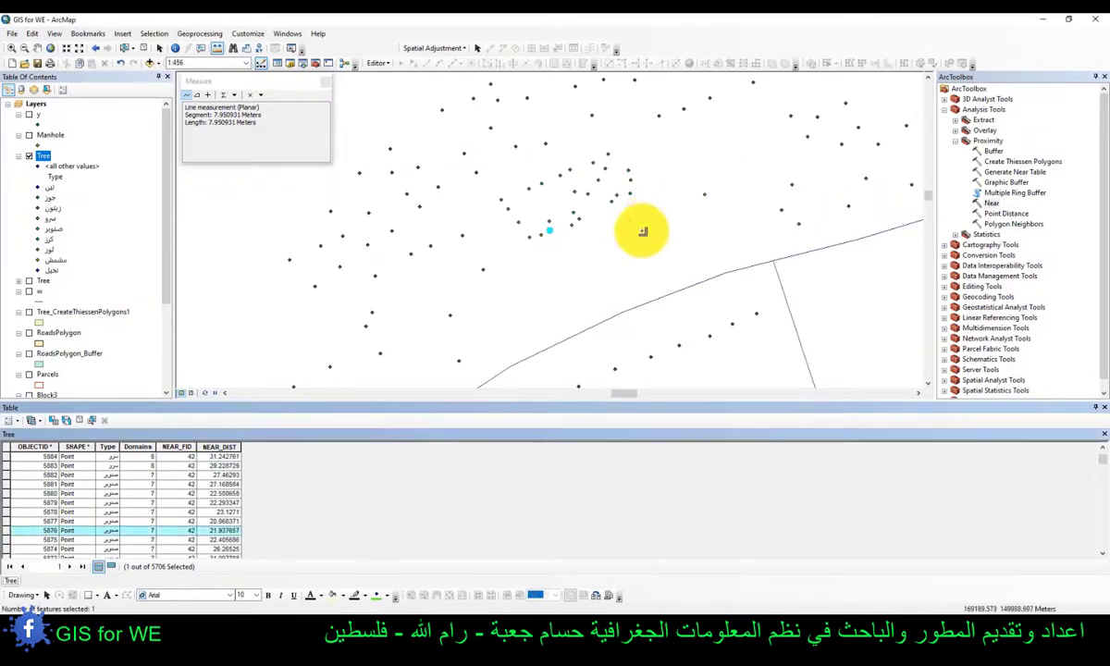
pyautogui.click(550, 231)
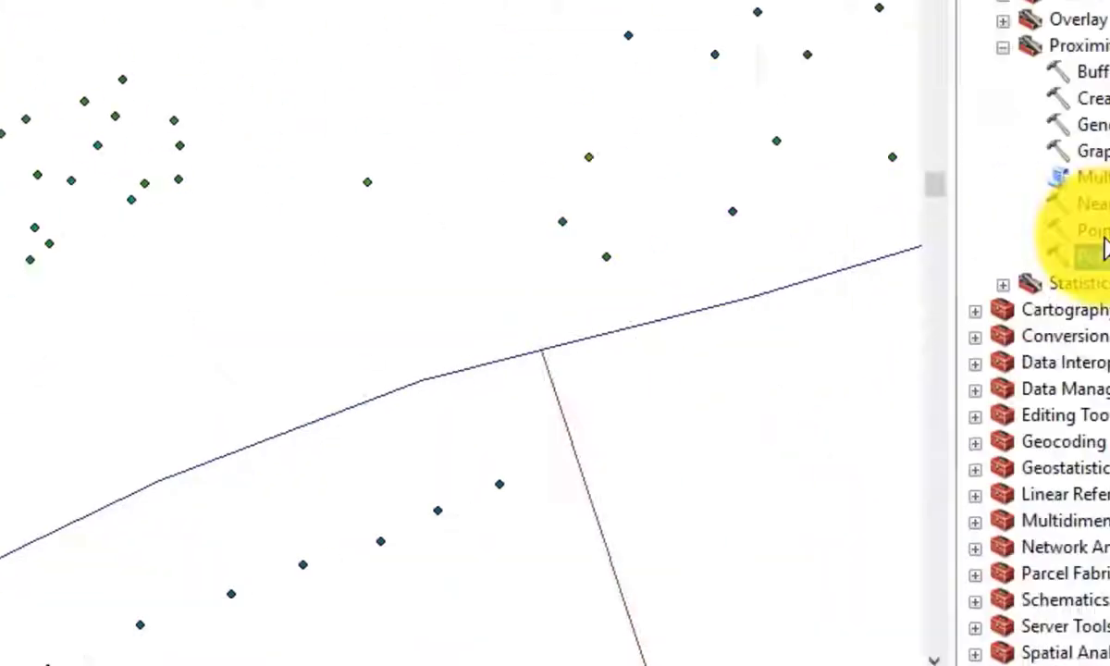
# - Close the Tree table, display only the y and Manhole layers, and zoom to the extent of Manhole
pyautogui.click(1105, 231)
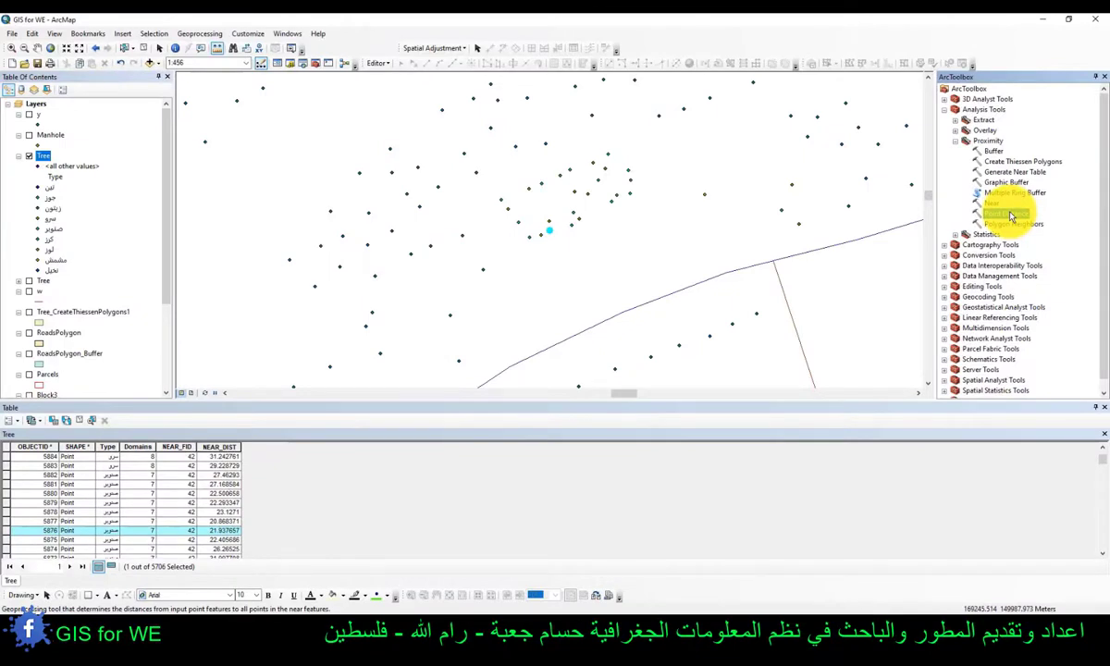
pyautogui.click(1103, 407)
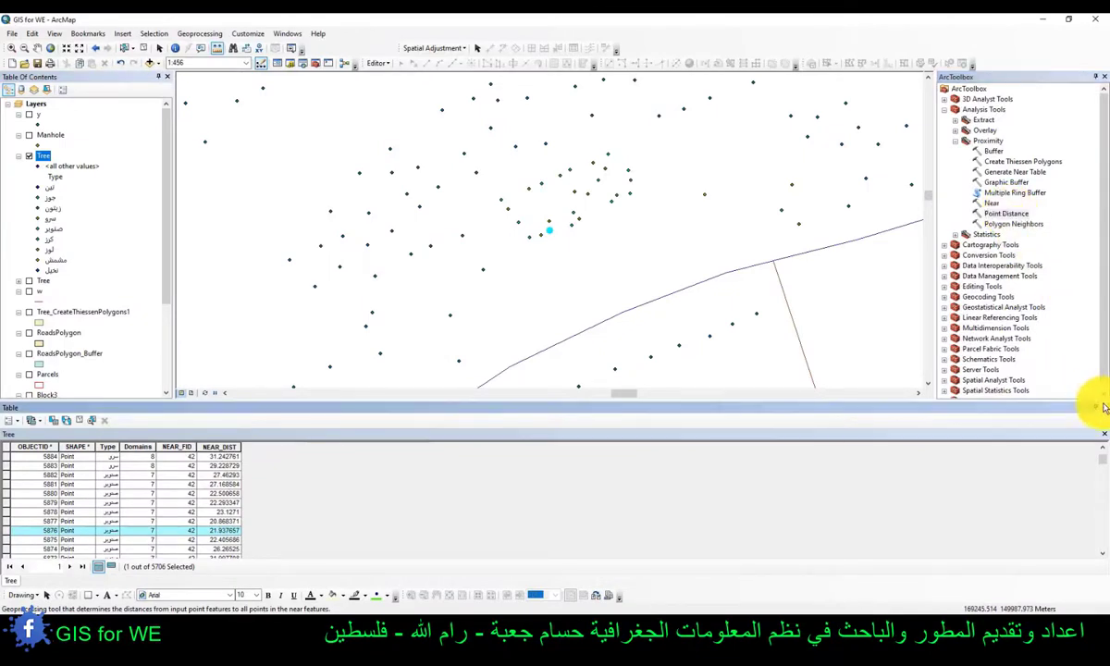
pyautogui.click(1103, 407)
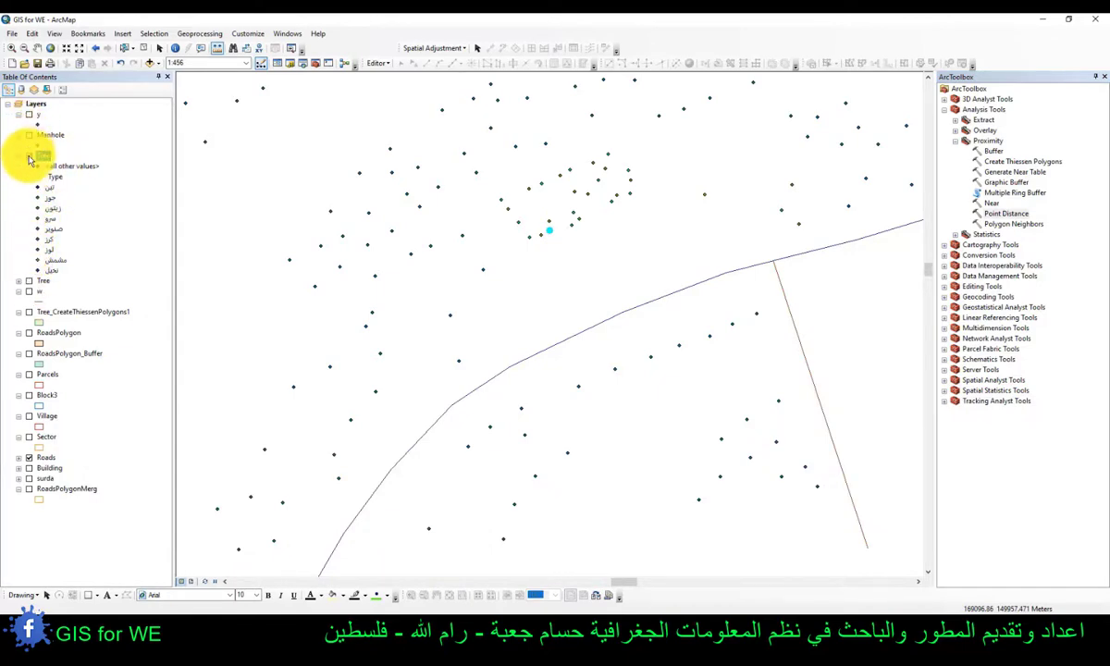
pyautogui.rightClick(45, 140)
pyautogui.click(71, 204)
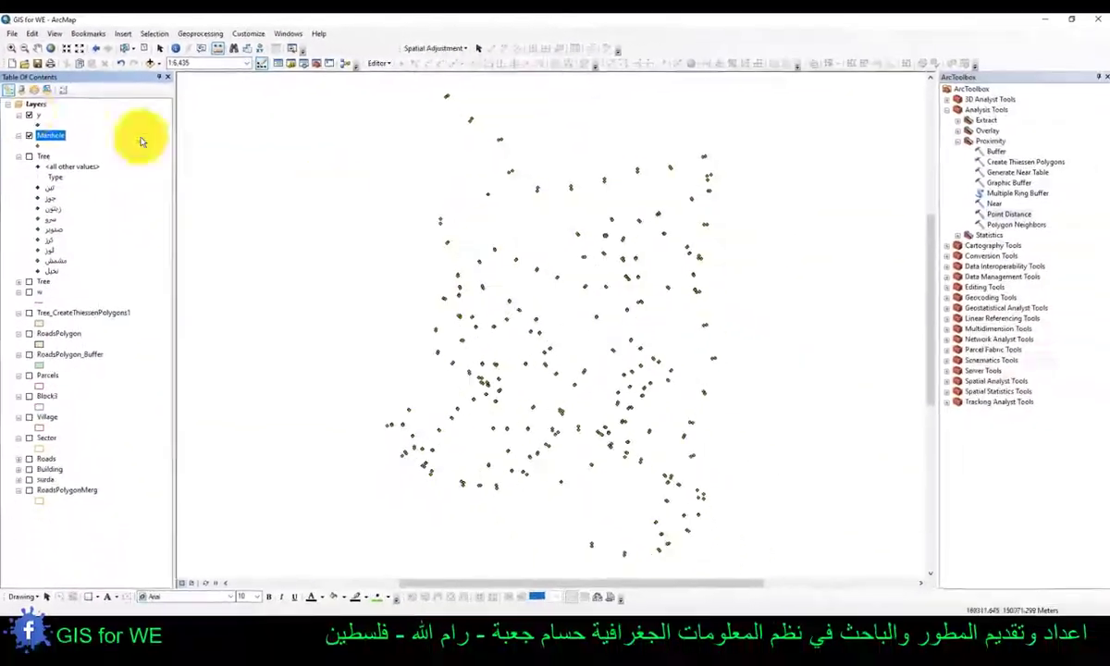
# - Change the symbol of the y layer to the green Triangle 2 marker
pyautogui.click(39, 126)
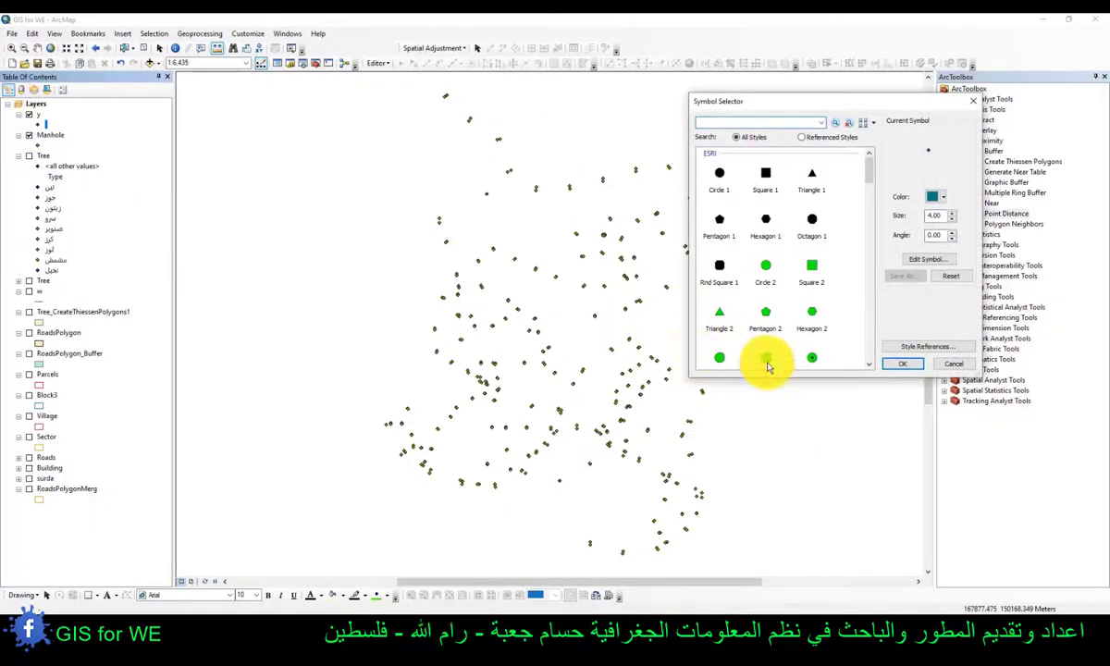
pyautogui.click(908, 365)
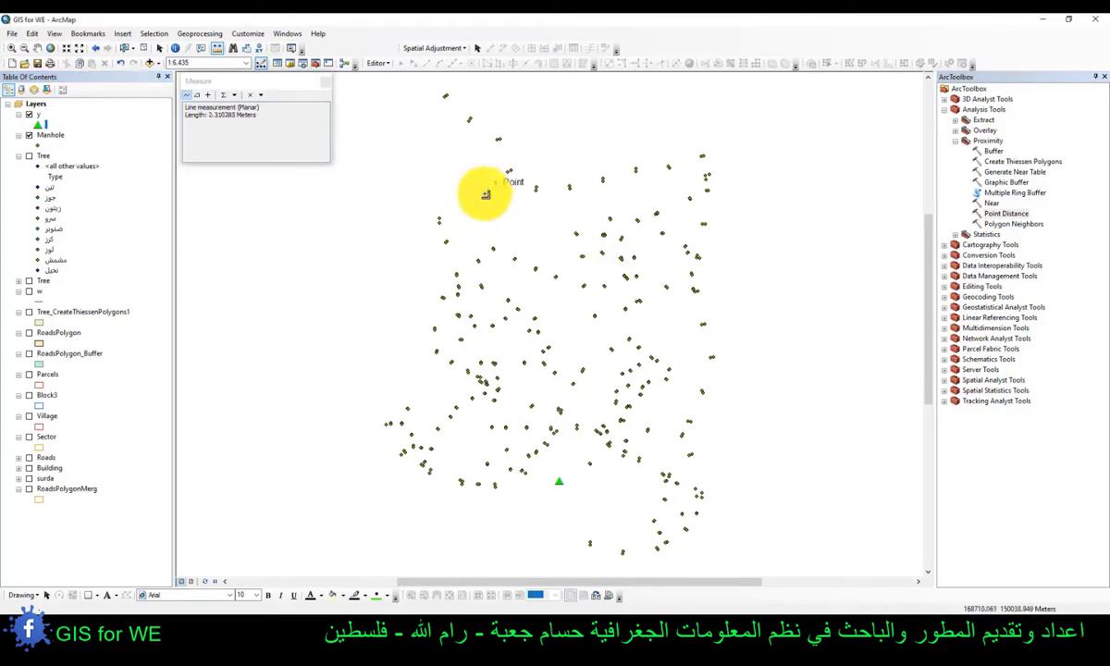
# - Measure from the northern y point towards the manholes, and open the Manhole and y attribute tables to check their records
pyautogui.click(485, 194)
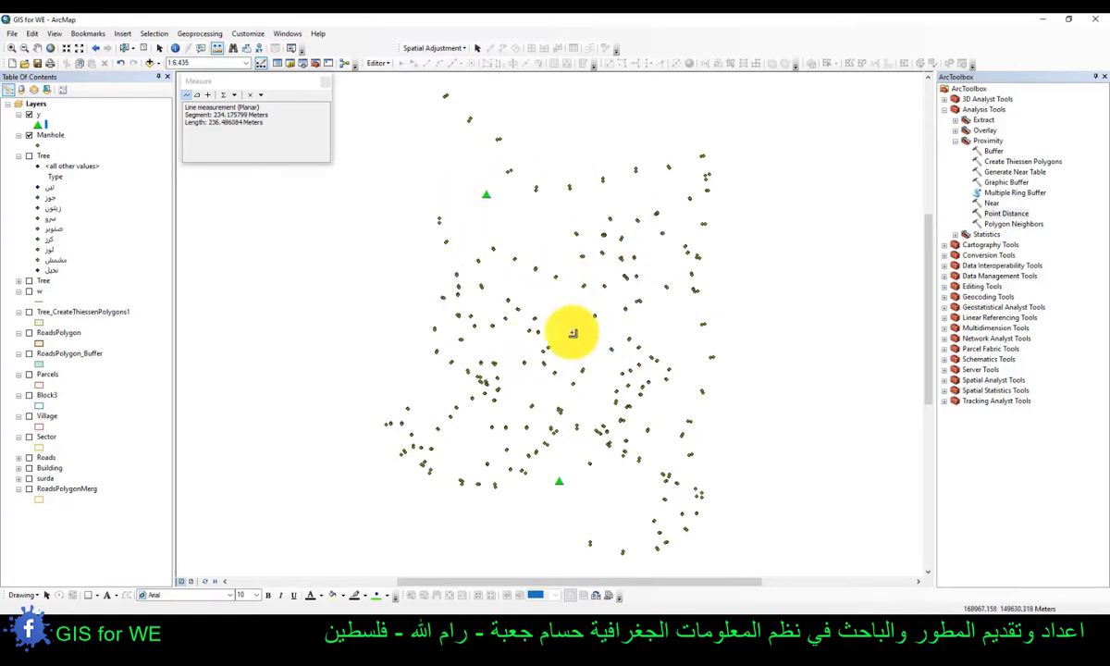
pyautogui.rightClick(46, 143)
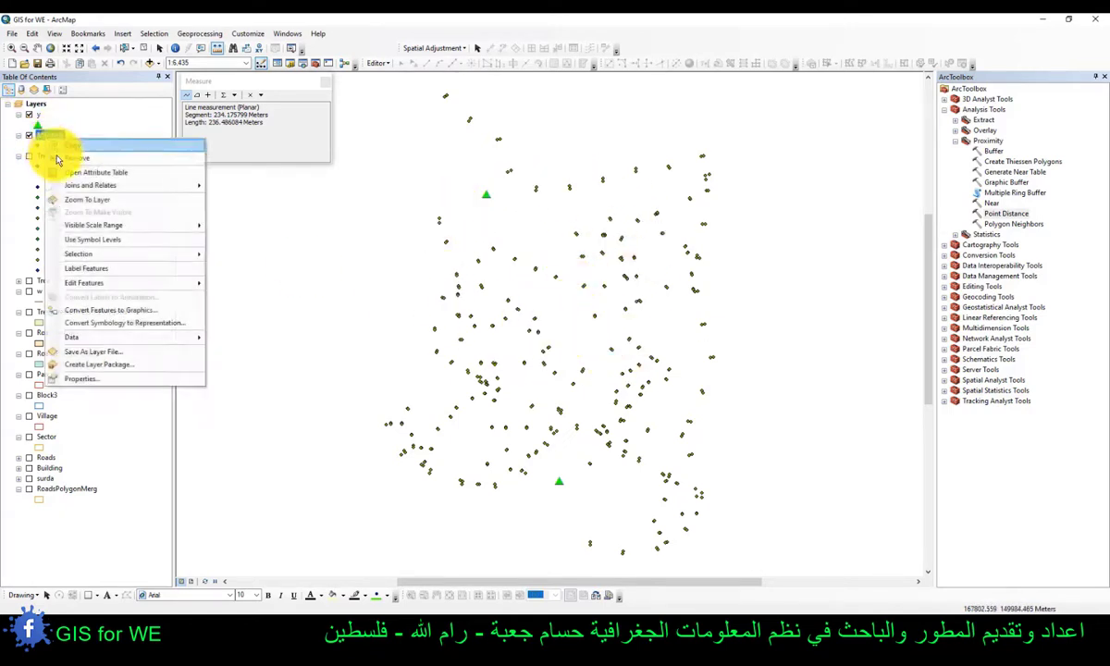
pyautogui.click(93, 176)
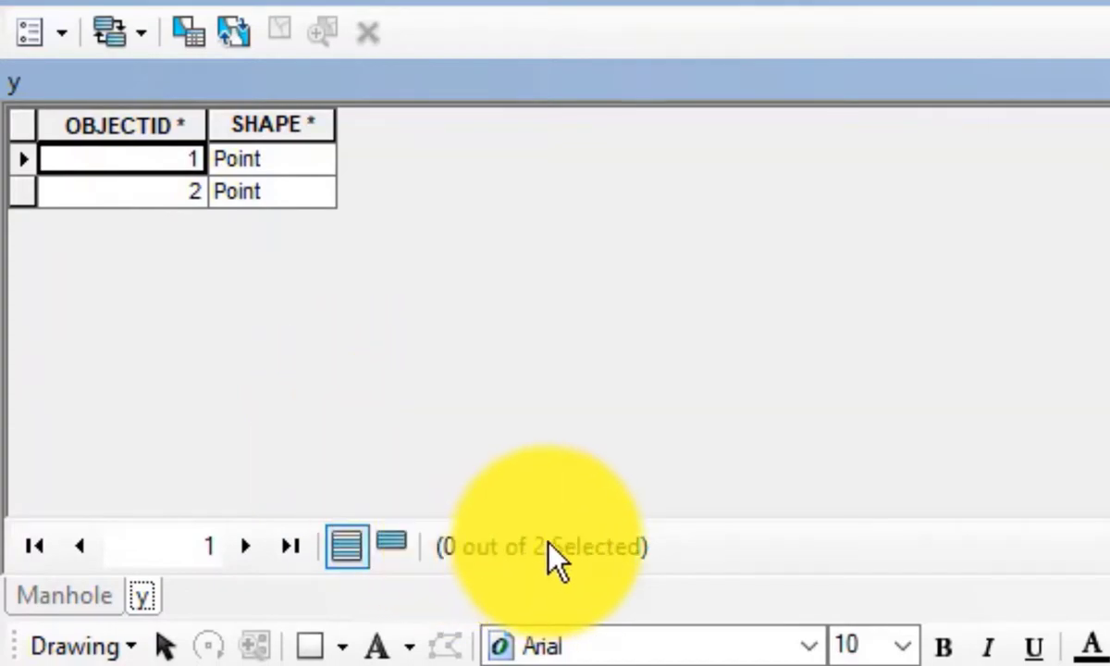
# - Check the Manhole table's record count, then multiply 355 by 2 in Calculator and close it
pyautogui.click(106, 595)
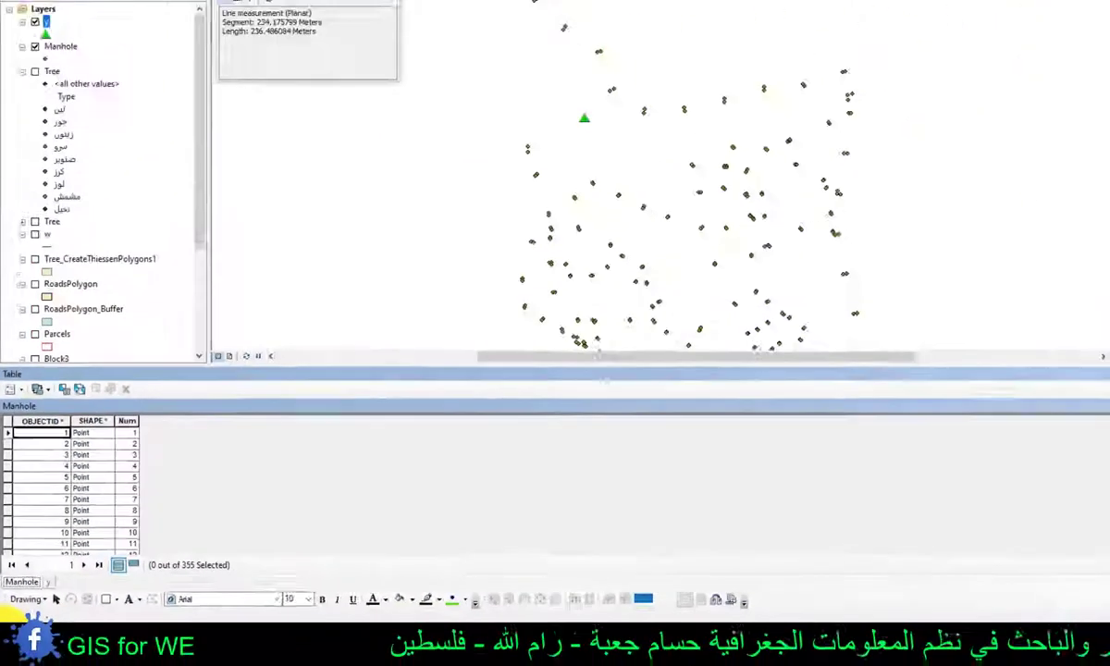
pyautogui.click(16, 652)
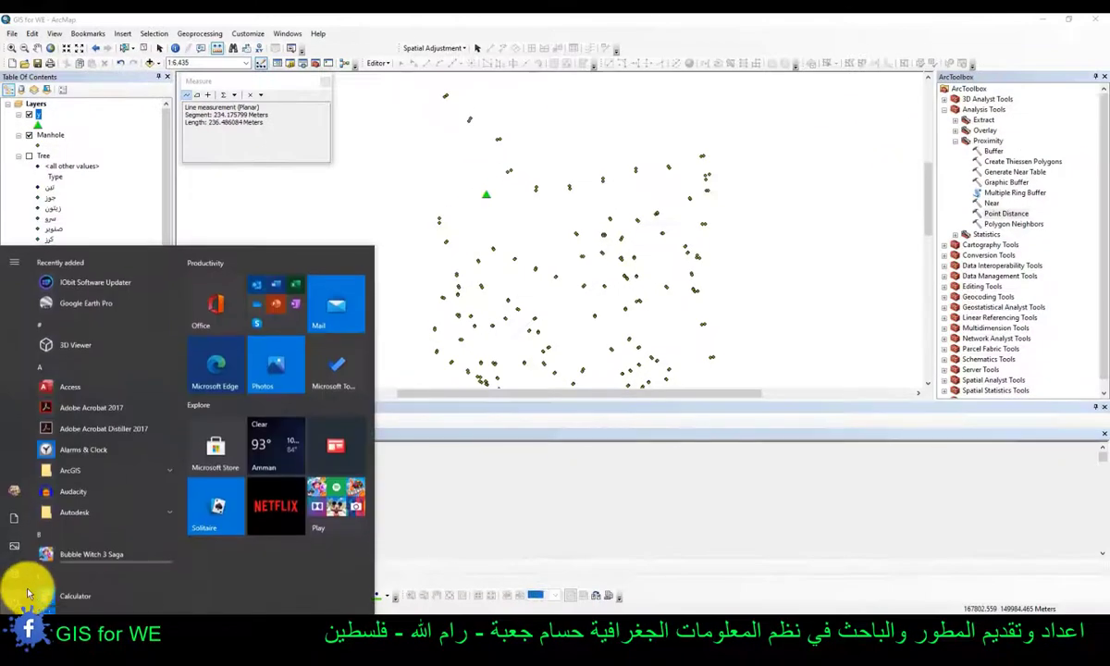
pyautogui.click(61, 588)
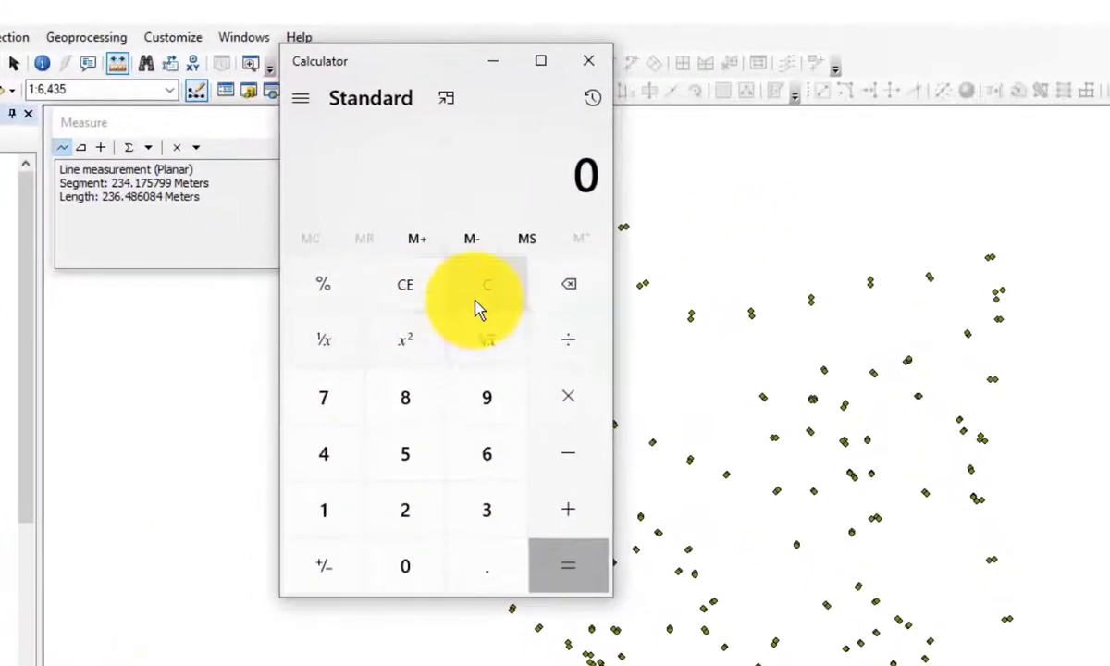
pyautogui.click(473, 510)
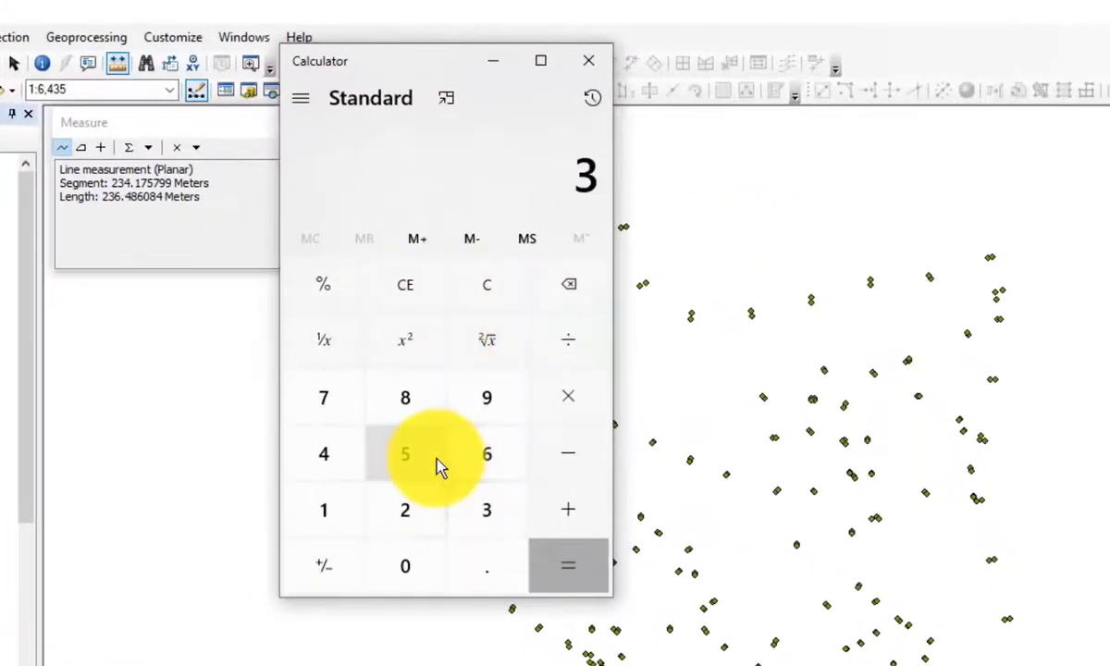
pyautogui.click(428, 464)
pyautogui.click(421, 466)
pyautogui.click(563, 407)
pyautogui.click(393, 516)
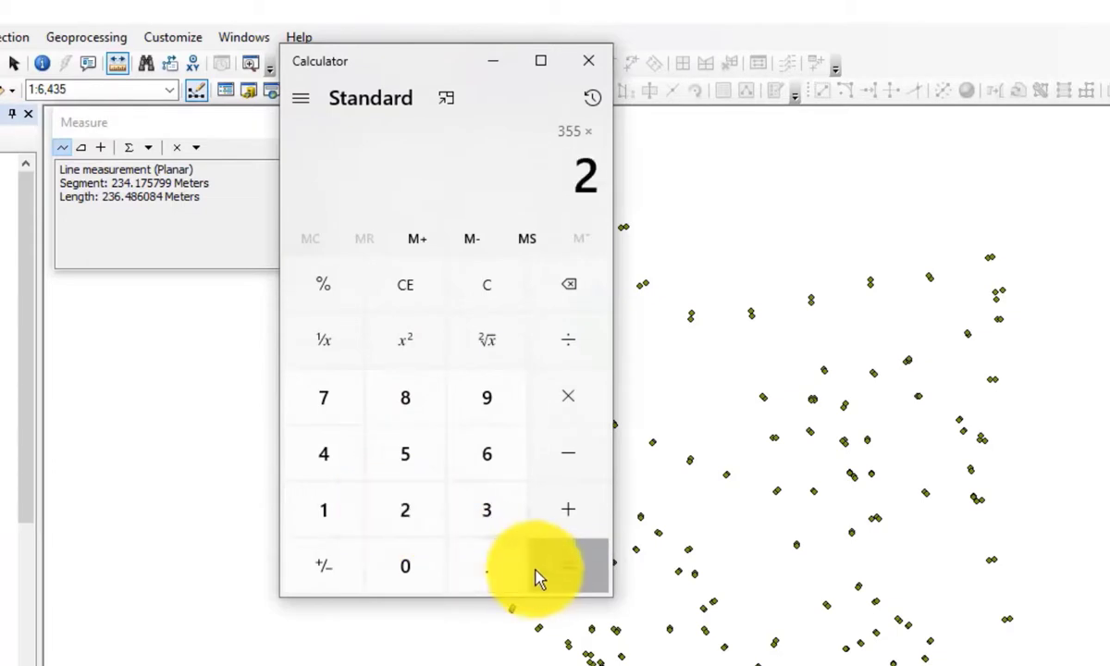
pyautogui.click(560, 572)
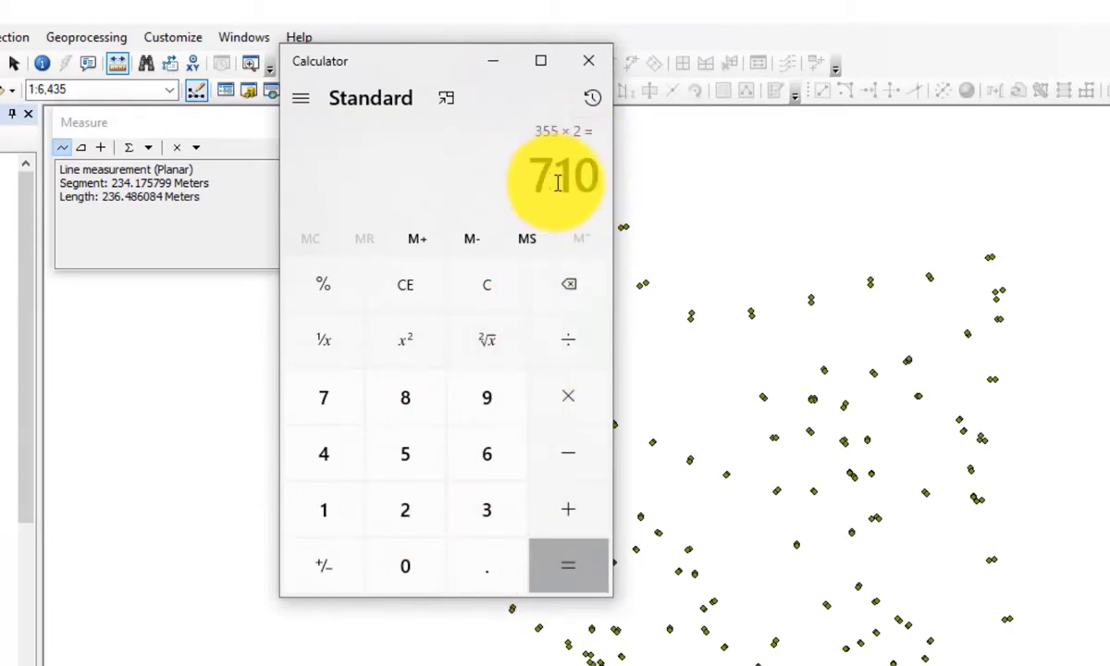
pyautogui.click(594, 61)
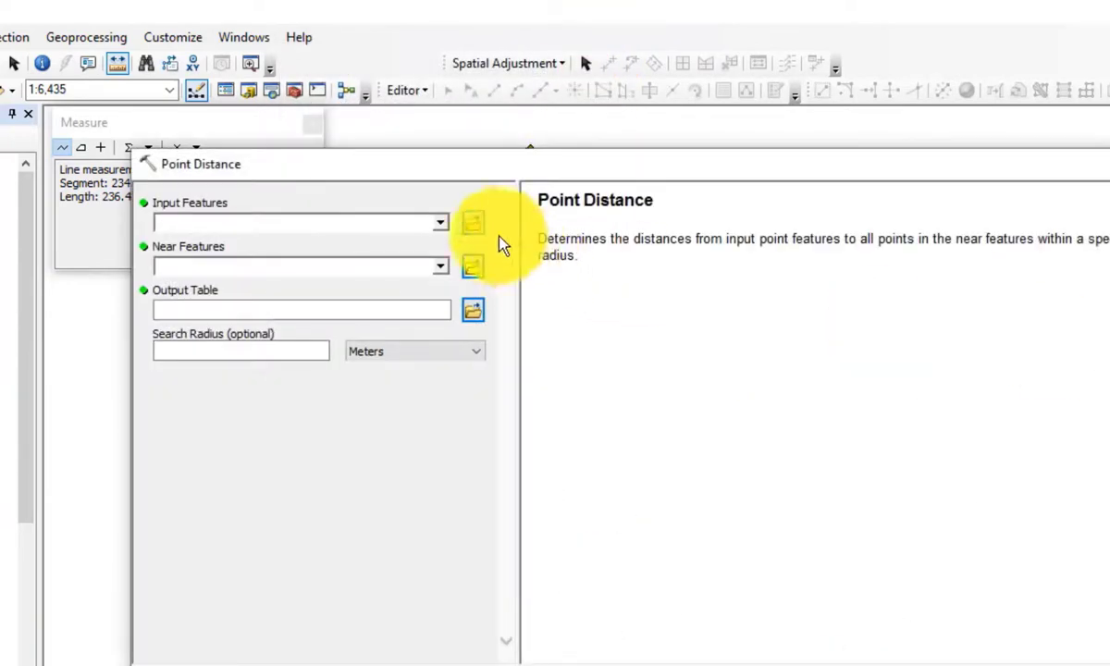
# - Run Point Distance with y as the input features and Manhole as the near features, keeping the default output table
pyautogui.click(440, 223)
pyautogui.click(198, 246)
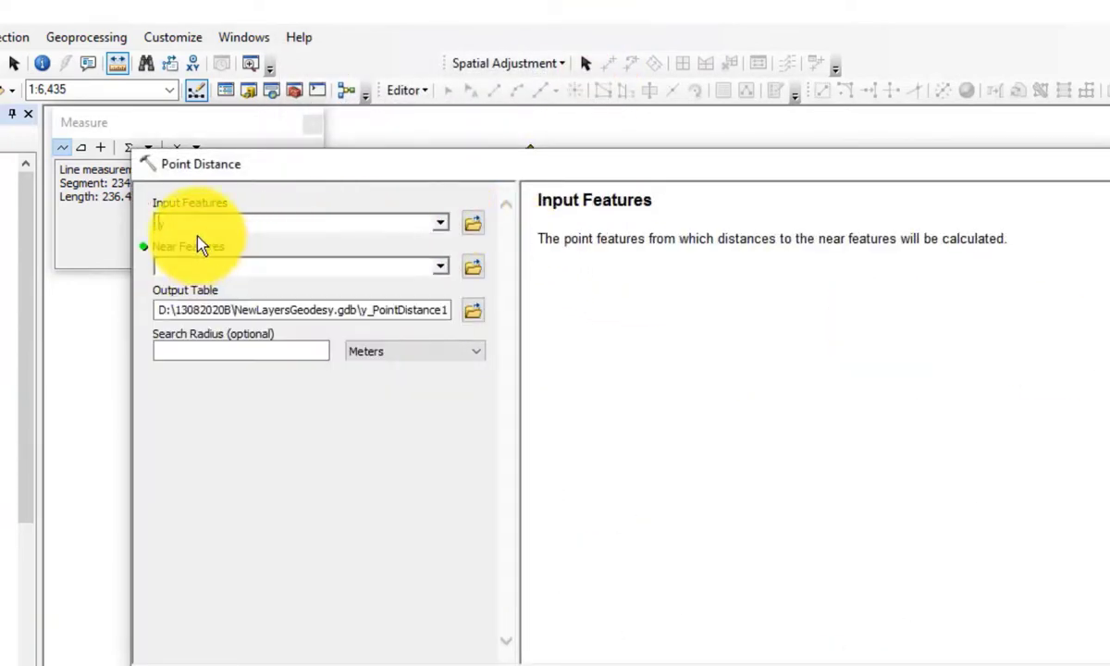
pyautogui.click(440, 267)
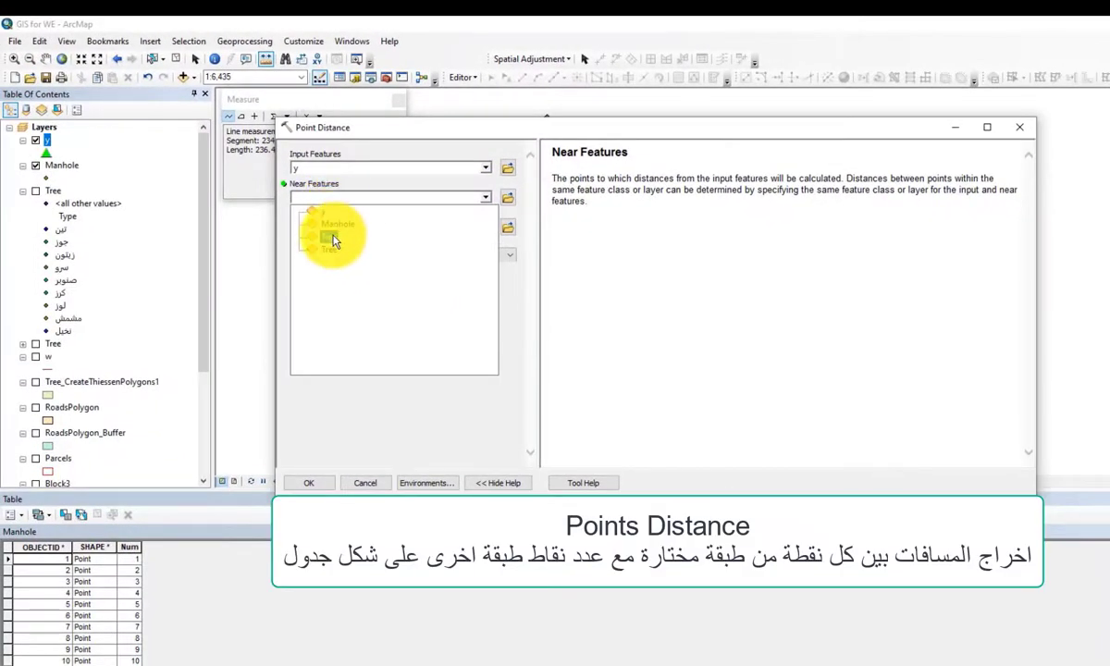
pyautogui.click(334, 228)
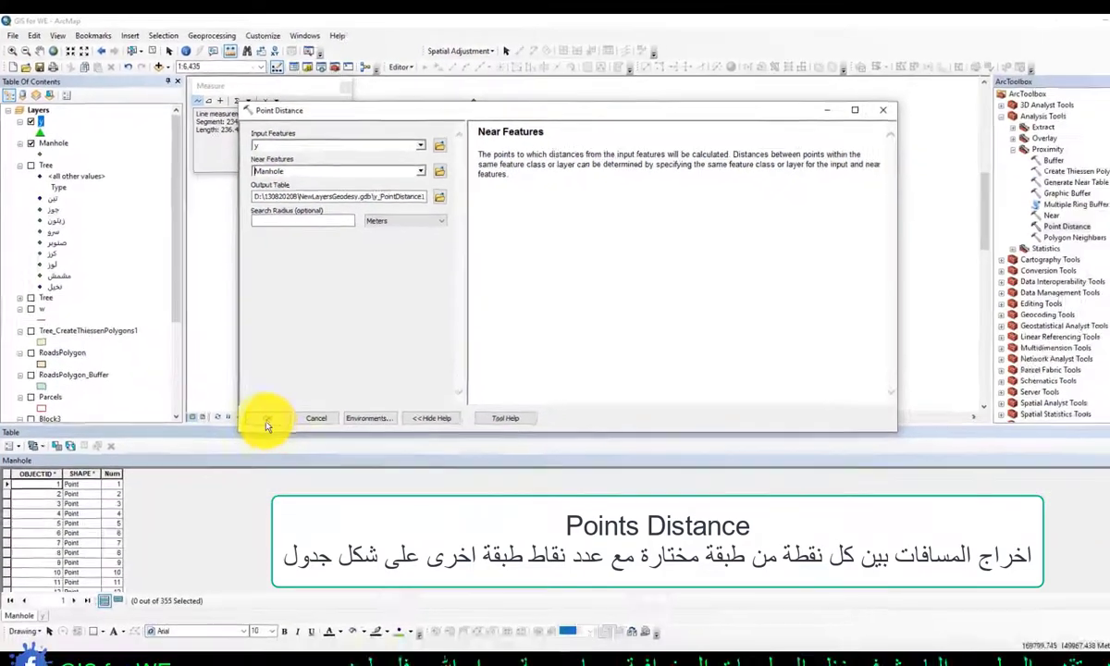
pyautogui.click(309, 483)
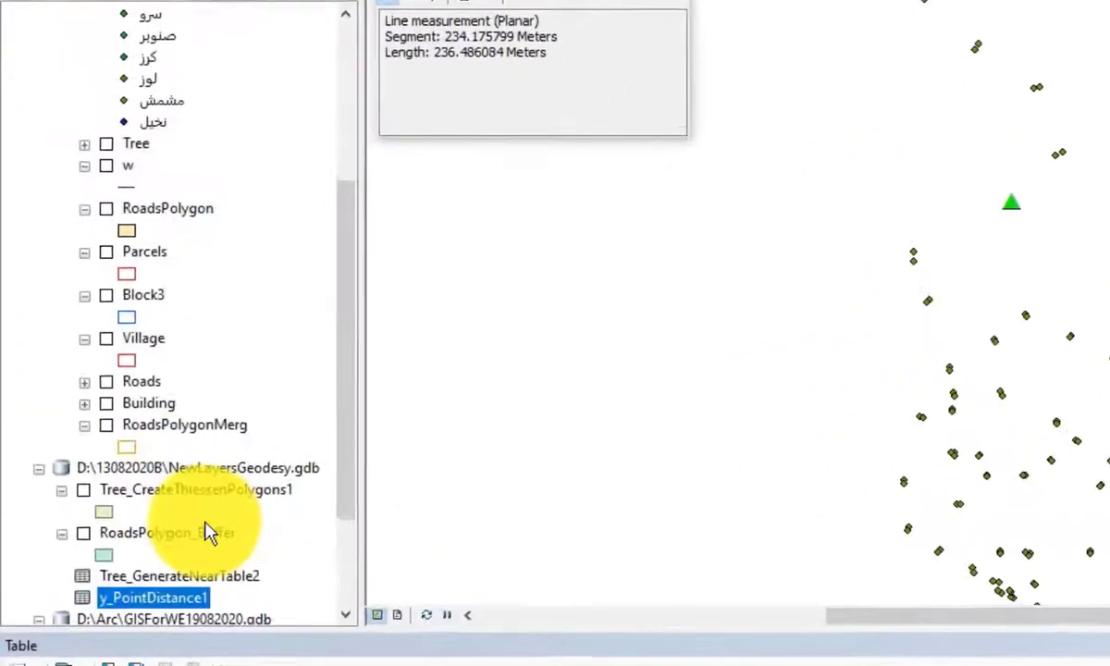
# - Open the y_PointDistance1 table and look through its INPUT_FID, NEAR_FID and DISTANCE records
pyautogui.rightClick(198, 487)
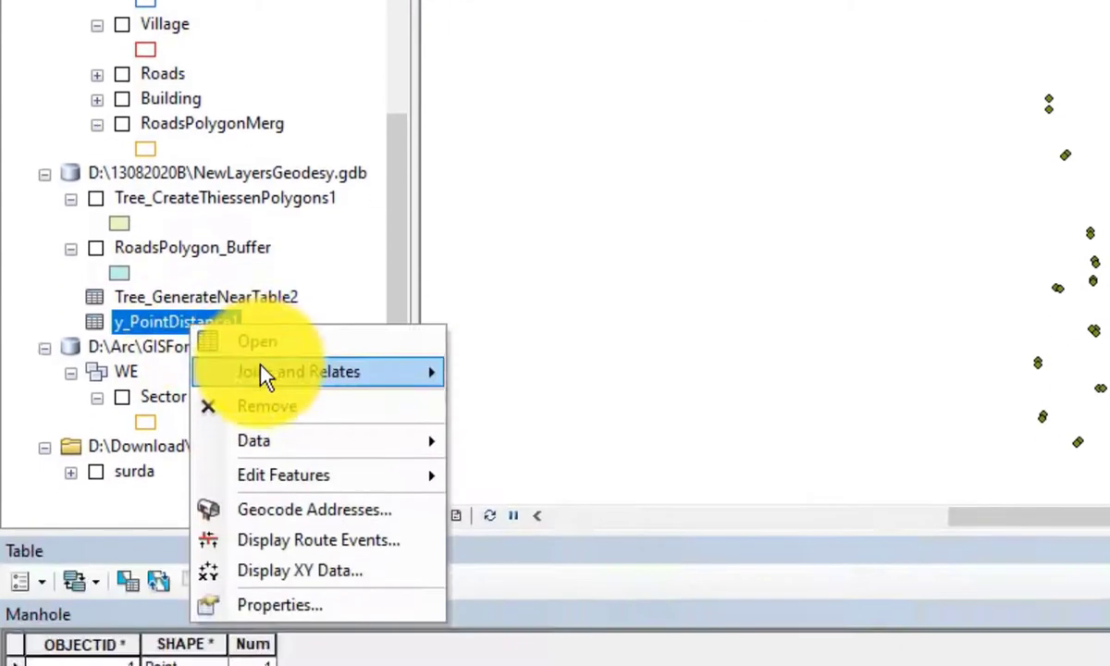
pyautogui.click(242, 504)
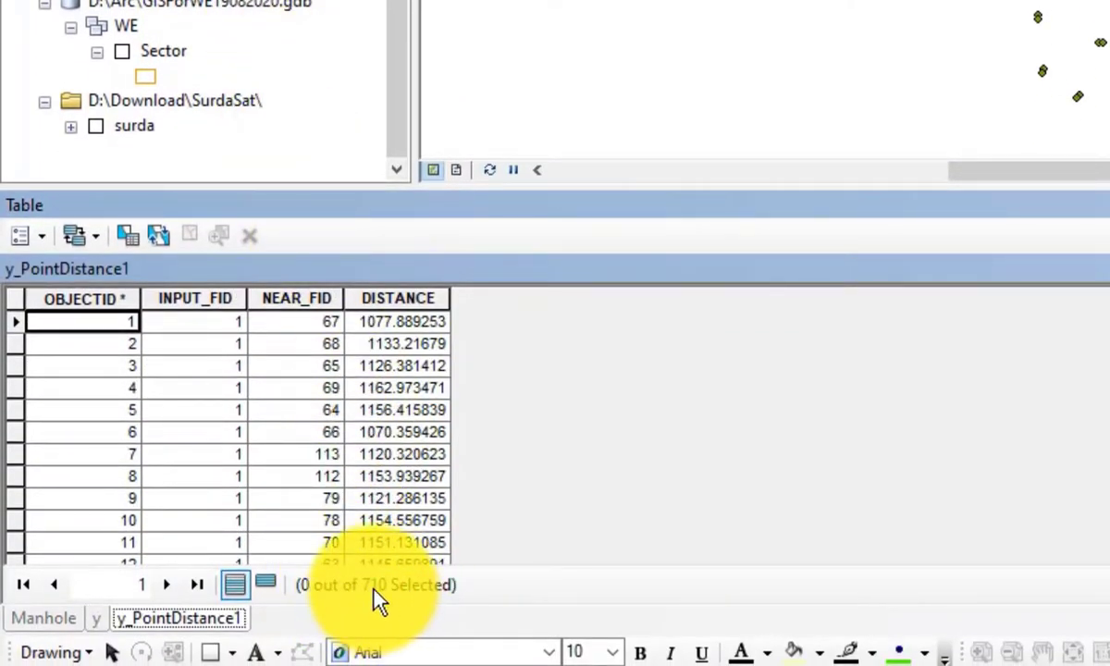
pyautogui.click(236, 366)
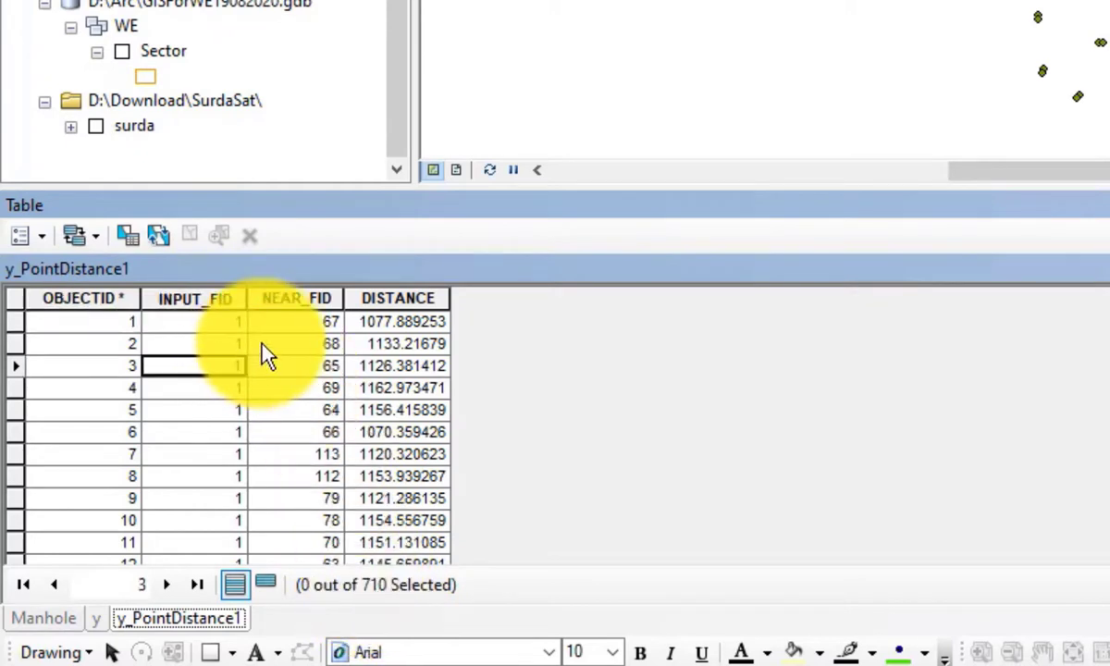
pyautogui.scroll(-5, 305, 342)
pyautogui.scroll(2, 370, 380)
pyautogui.scroll(3, 379, 388)
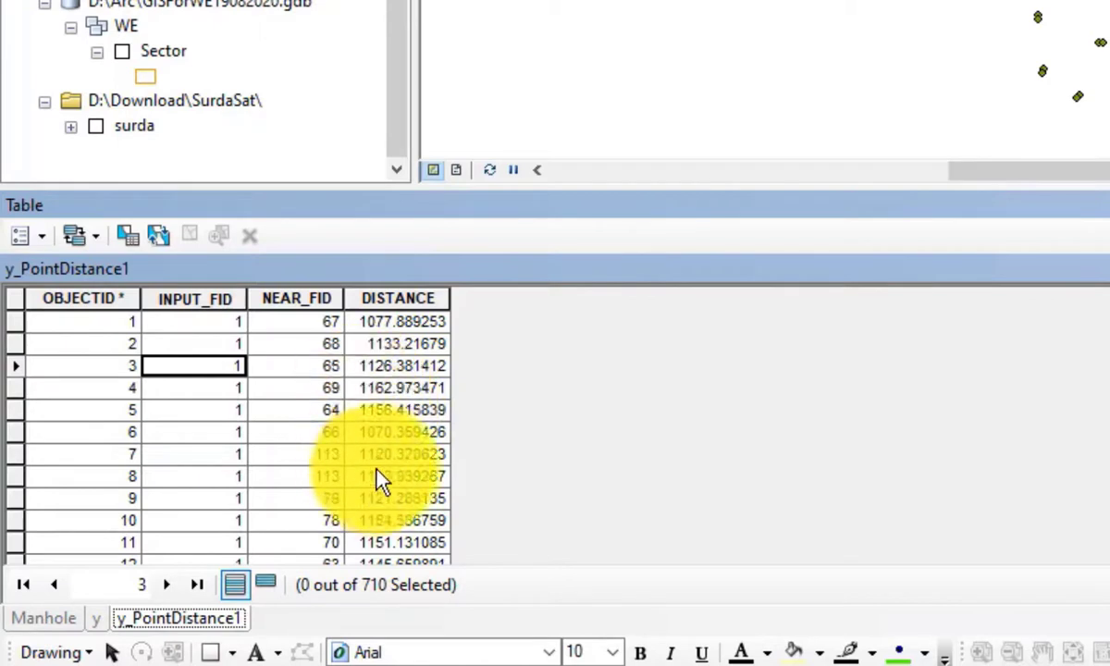
pyautogui.scroll(-4, 380, 421)
pyautogui.scroll(4, 361, 423)
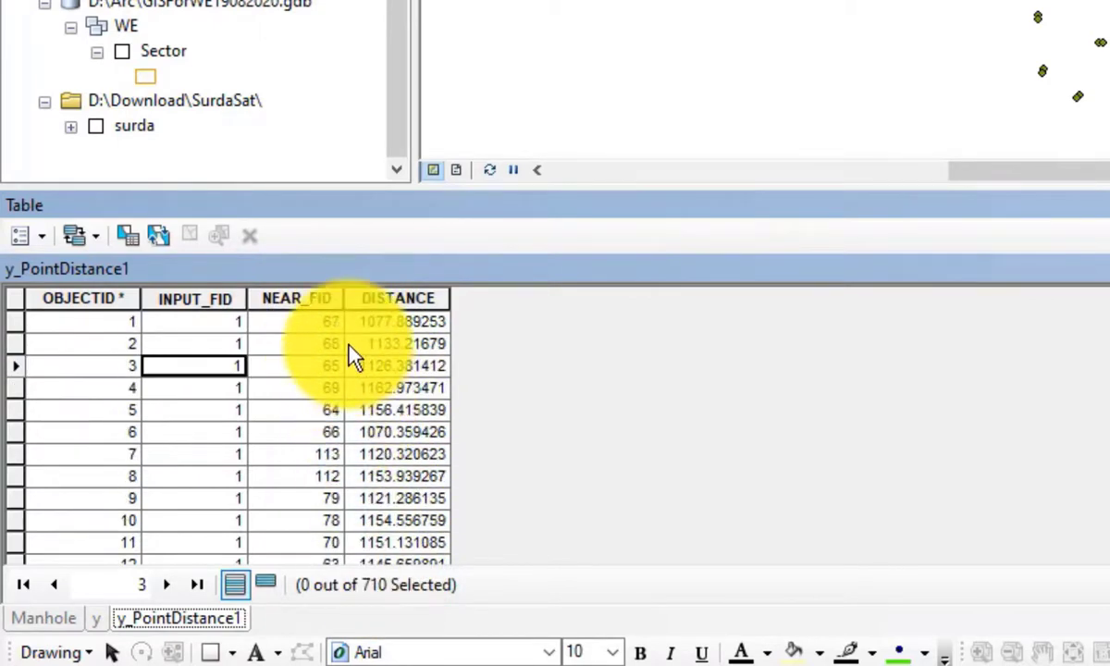
# - Highlight the INPUT_FID column and select point 1 in the y table to match it with its distance records
pyautogui.click(202, 324)
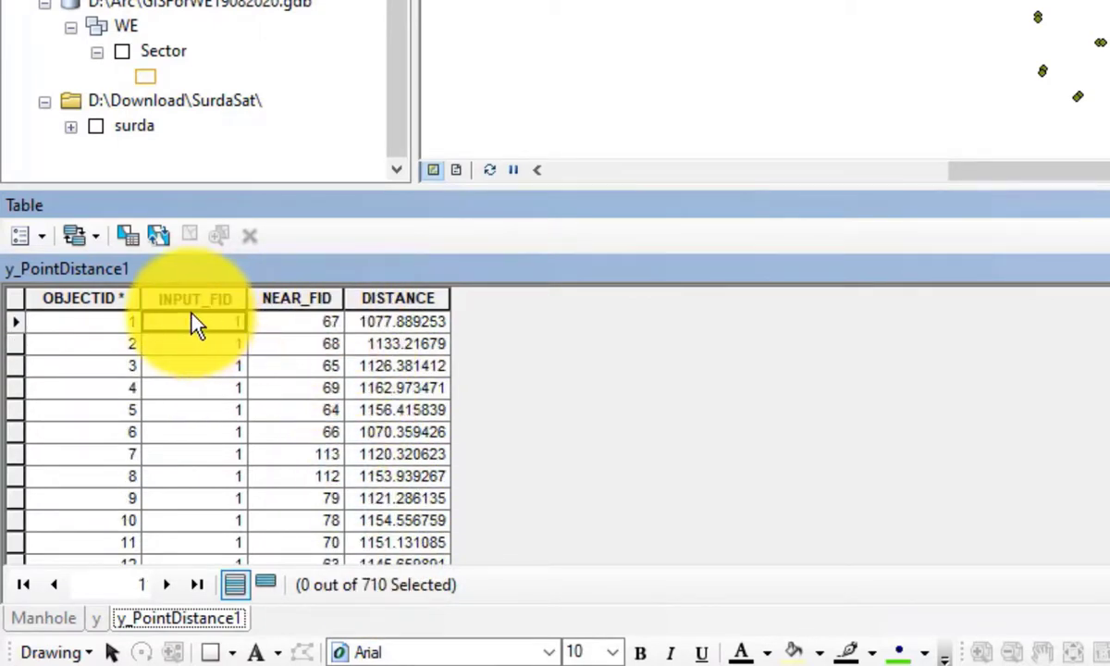
pyautogui.click(198, 297)
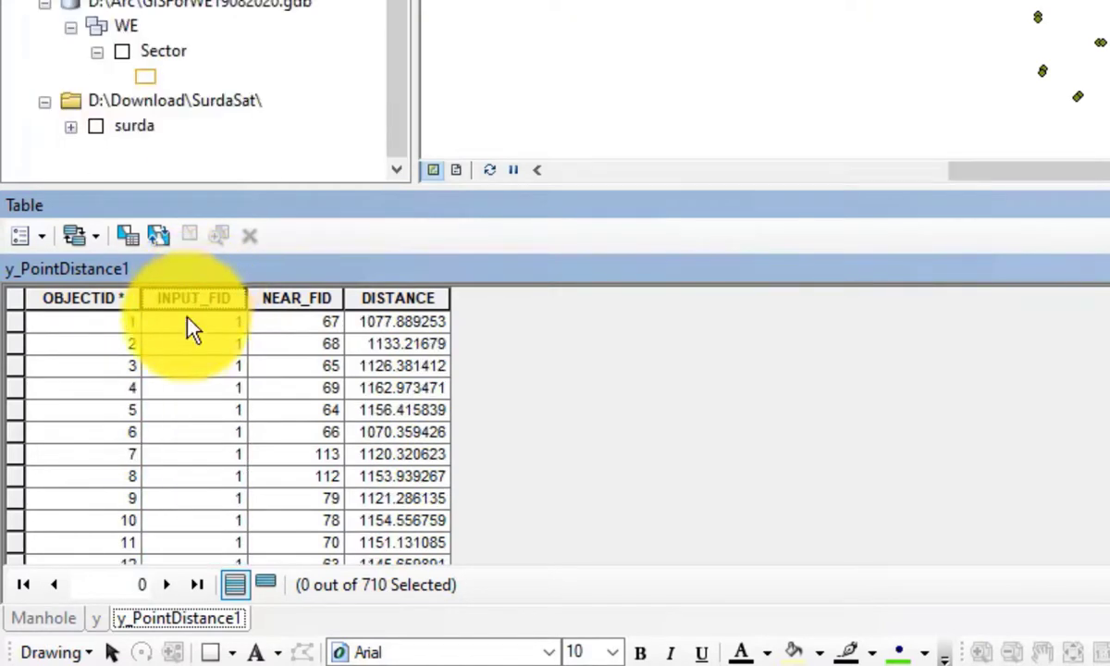
pyautogui.click(95, 620)
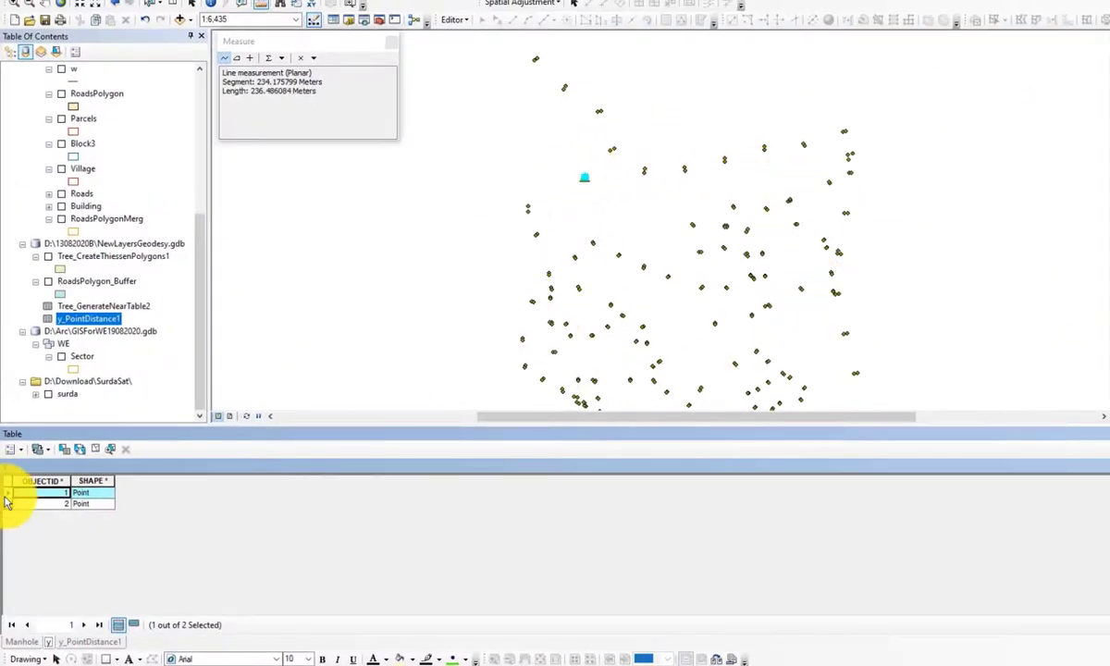
pyautogui.click(93, 641)
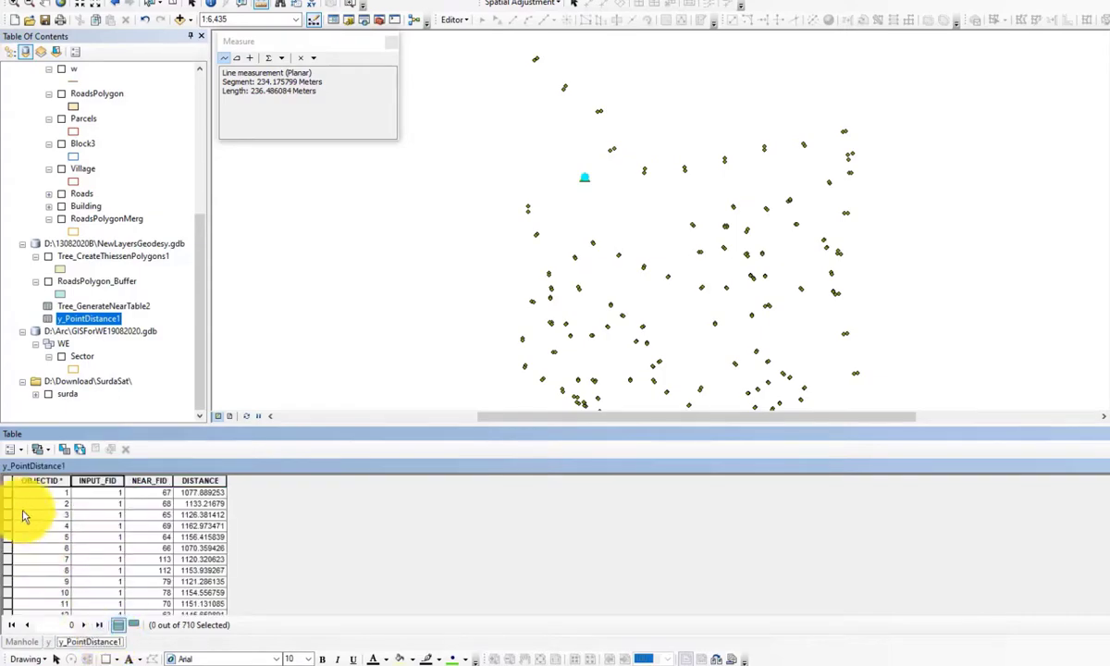
# - With y_PointDistance1 sorted by descending INPUT_FID, select records 356 to 358 and locate y point 2 on the map
pyautogui.doubleClick(96, 480)
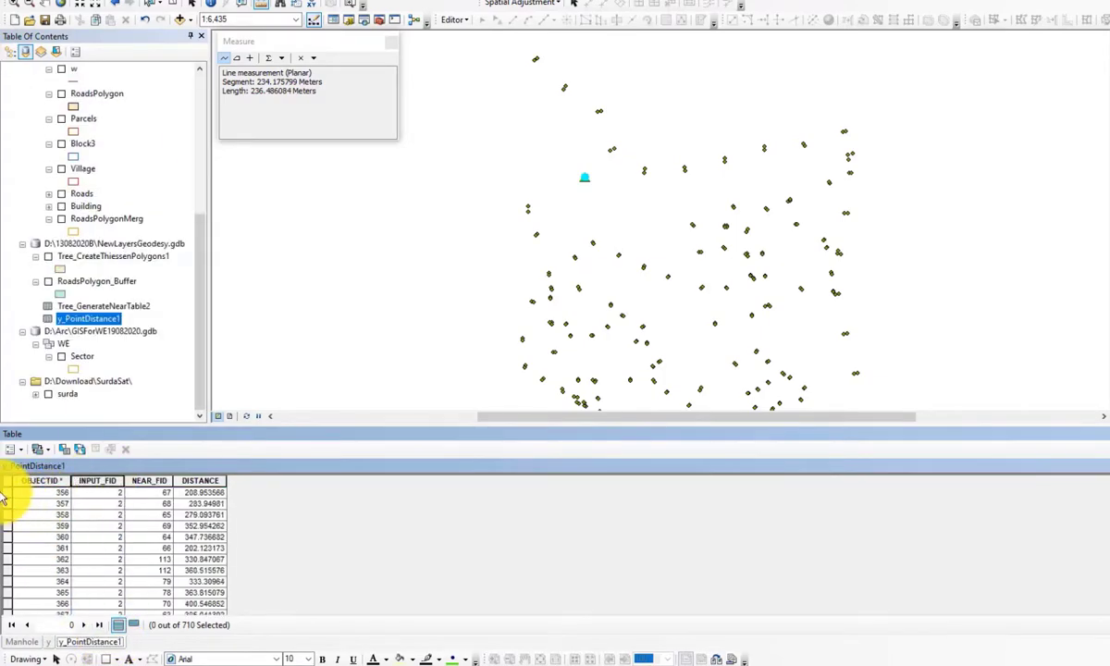
pyautogui.moveTo(11, 507); pyautogui.dragTo(11, 515)
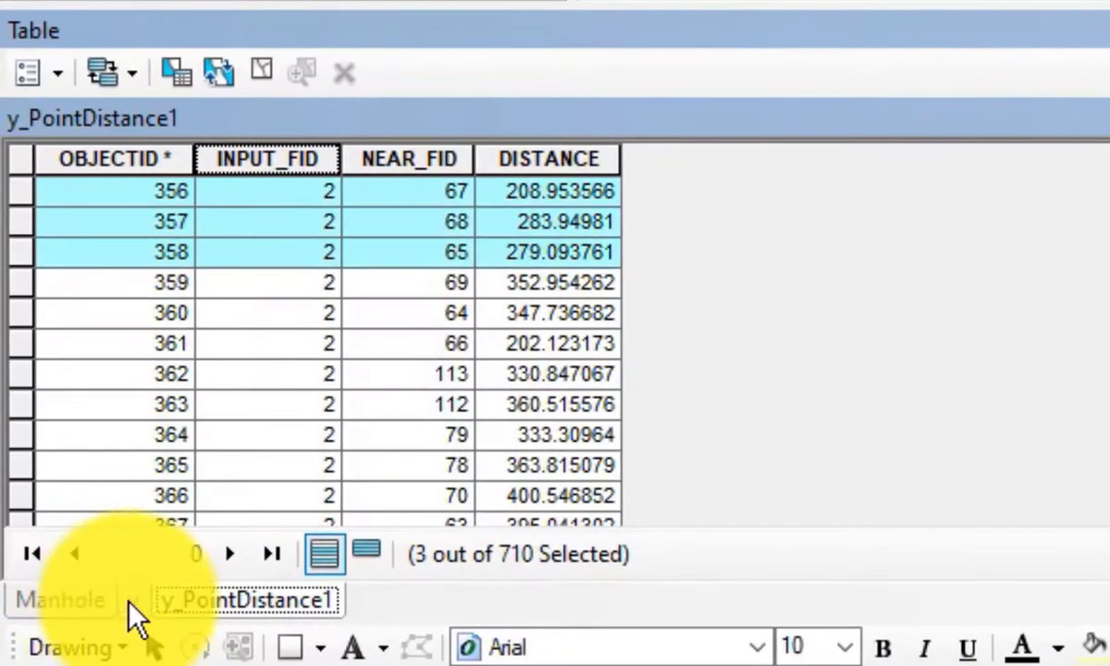
pyautogui.click(49, 641)
pyautogui.click(19, 222)
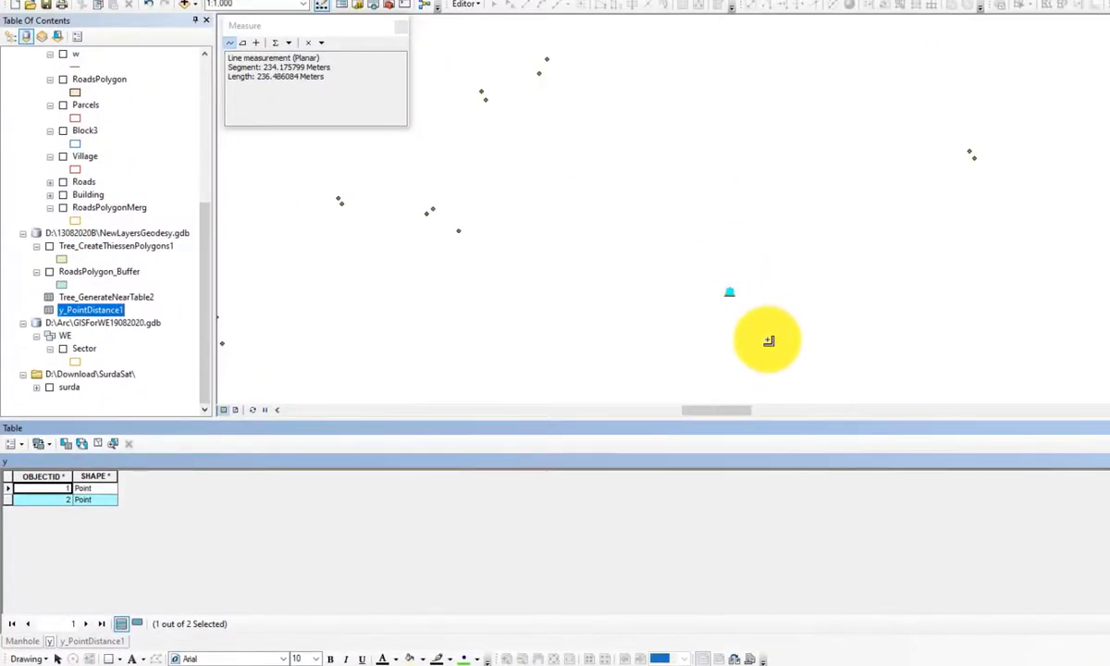
pyautogui.scroll(1, 750, 270)
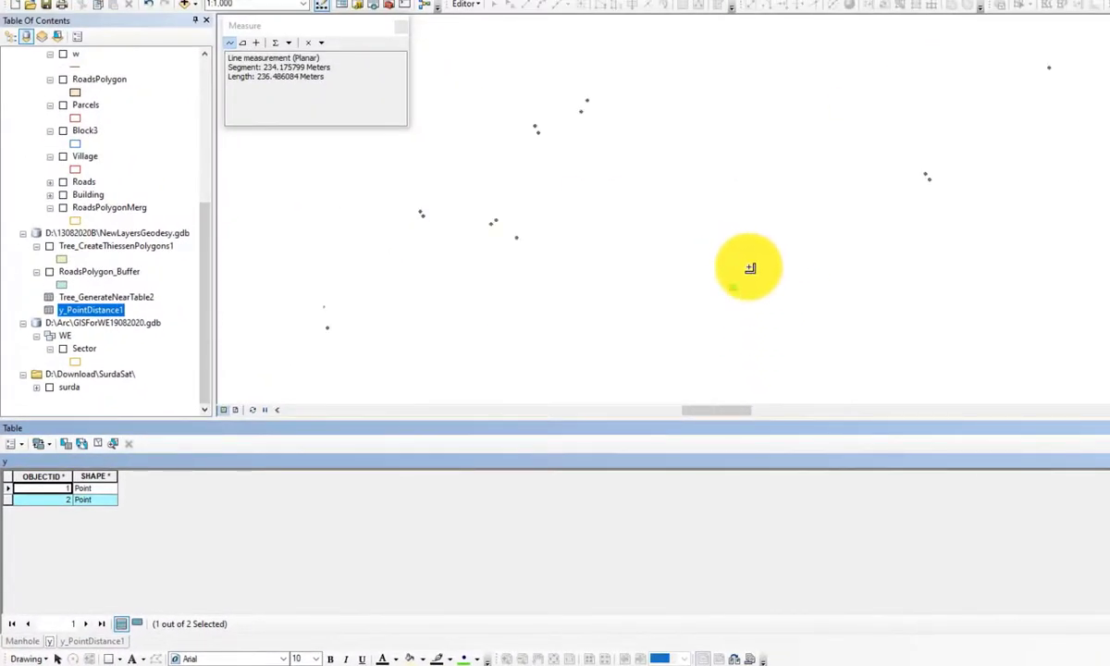
pyautogui.click(86, 642)
pyautogui.moveTo(533, 265); pyautogui.dragTo(389, 446)
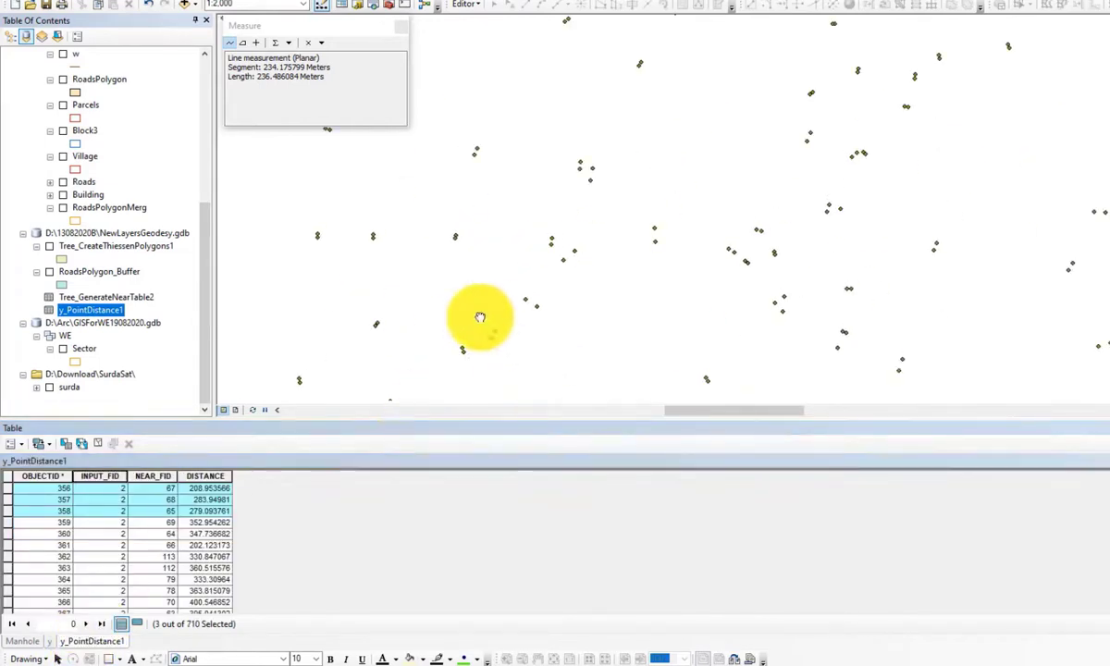
pyautogui.moveTo(478, 317); pyautogui.dragTo(335, 314)
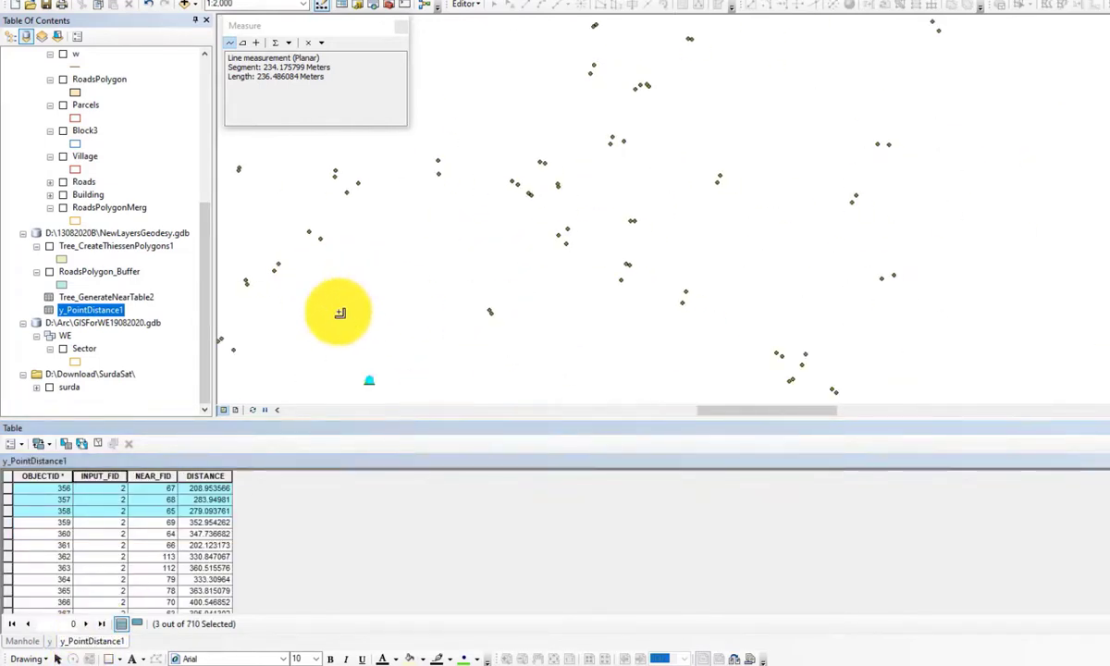
# - Sort y_PointDistance1 by ascending INPUT_FID, then by DISTANCE in both directions, ending with the shortest distances first
pyautogui.doubleClick(115, 476)
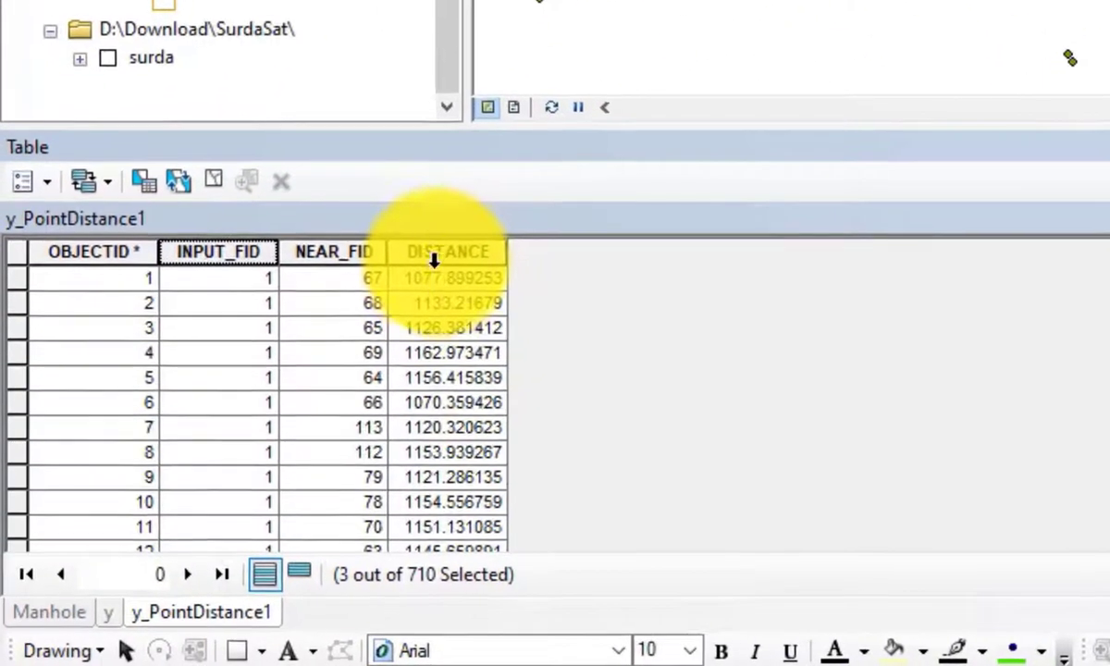
pyautogui.doubleClick(434, 261)
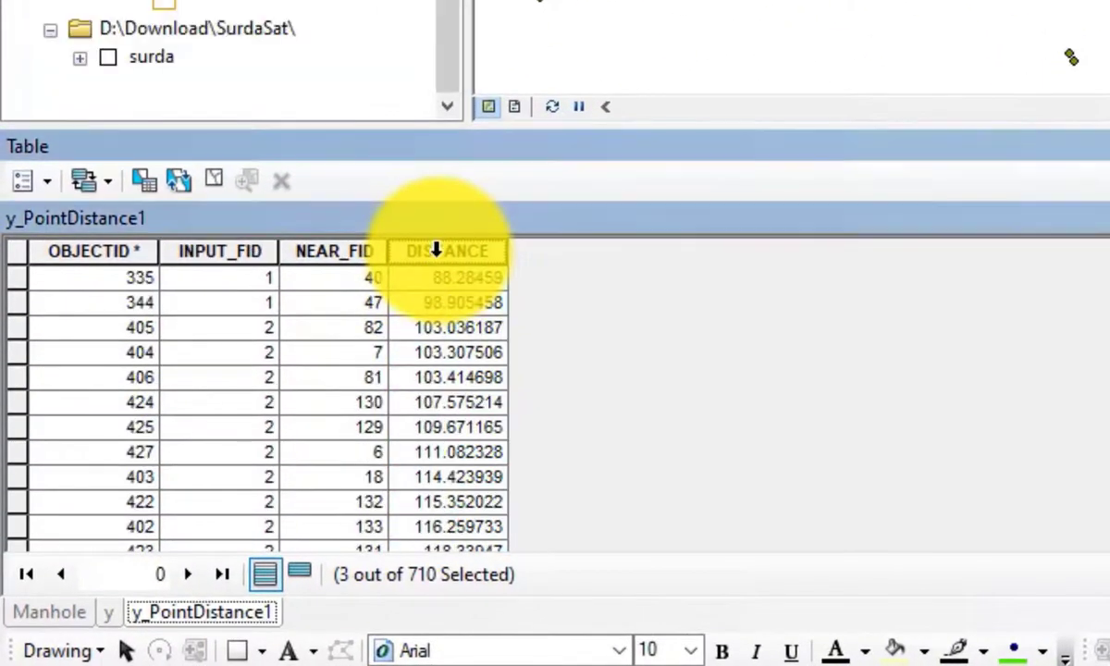
pyautogui.doubleClick(468, 248)
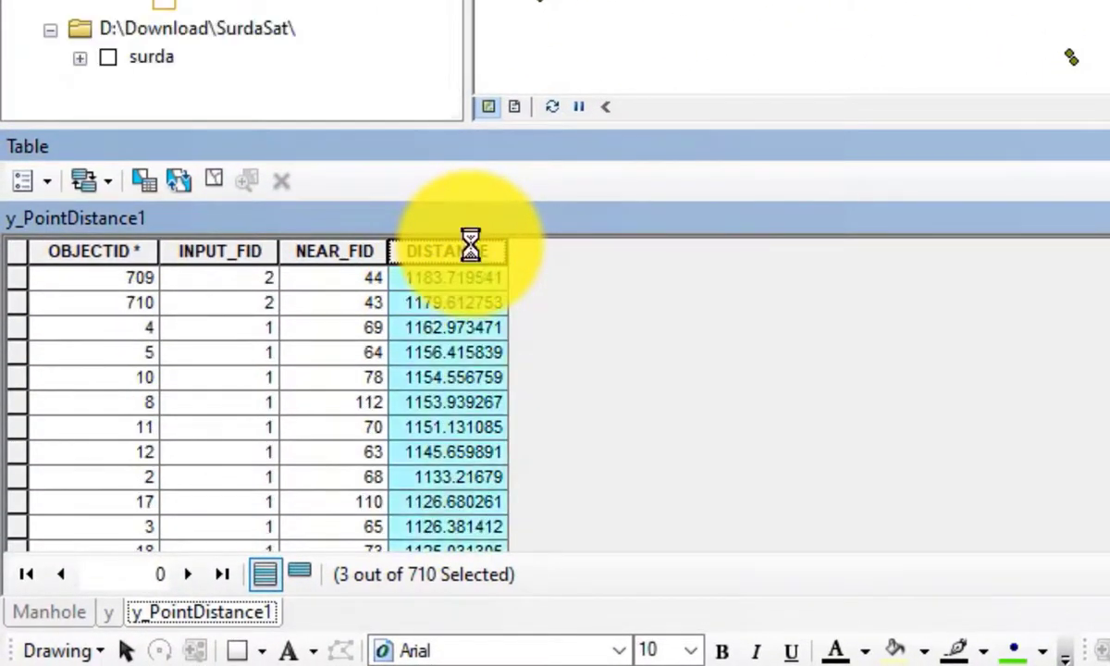
pyautogui.doubleClick(467, 248)
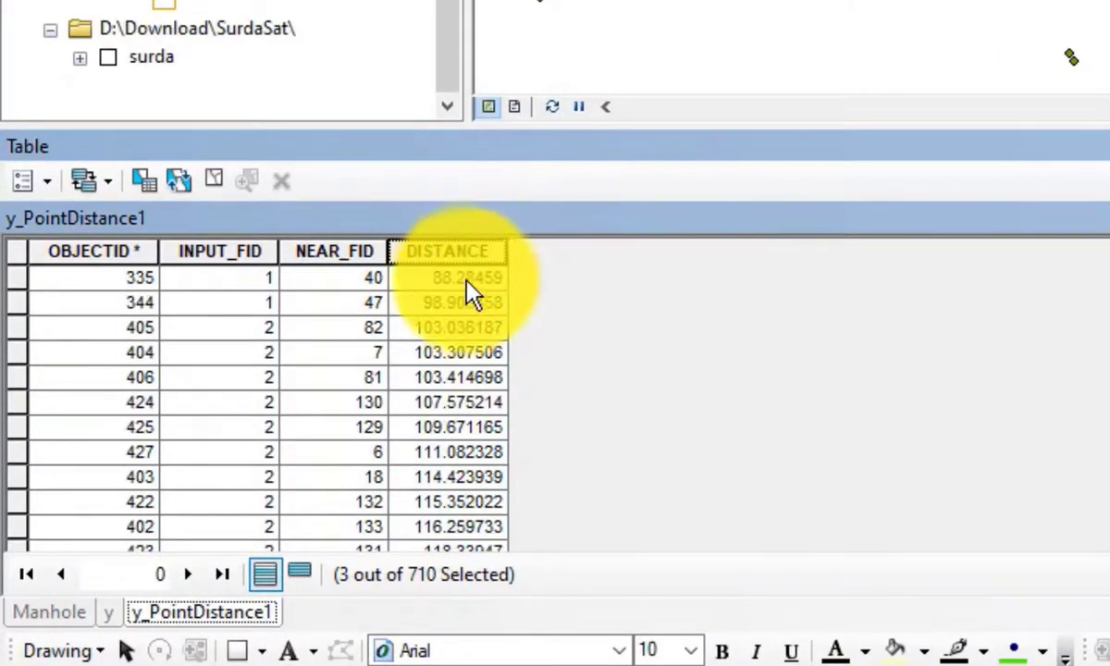
# - Select the shortest-distance record in y_PointDistance1, from point 1 to manhole 40, and compare it with the y table
pyautogui.click(16, 277)
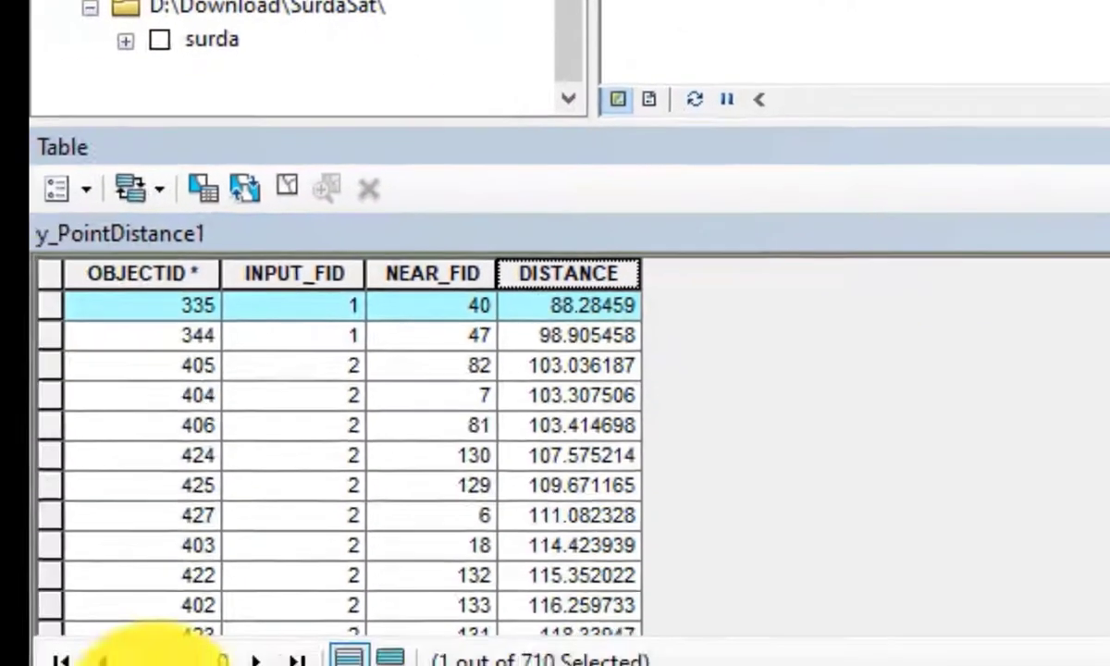
pyautogui.click(235, 652)
pyautogui.click(134, 281)
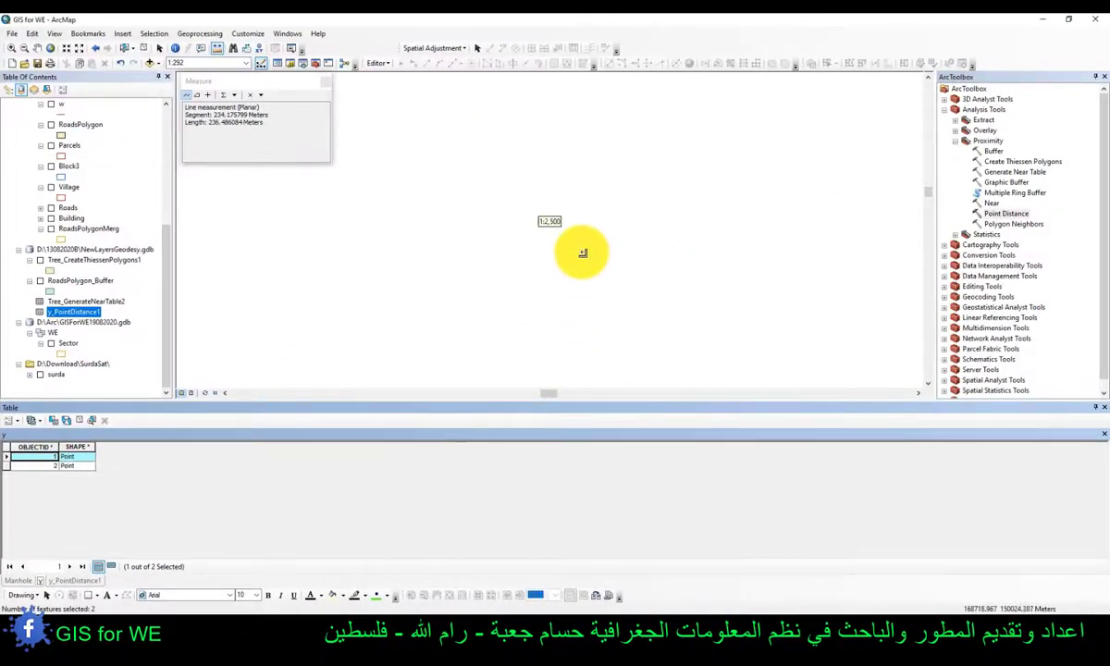
pyautogui.click(73, 580)
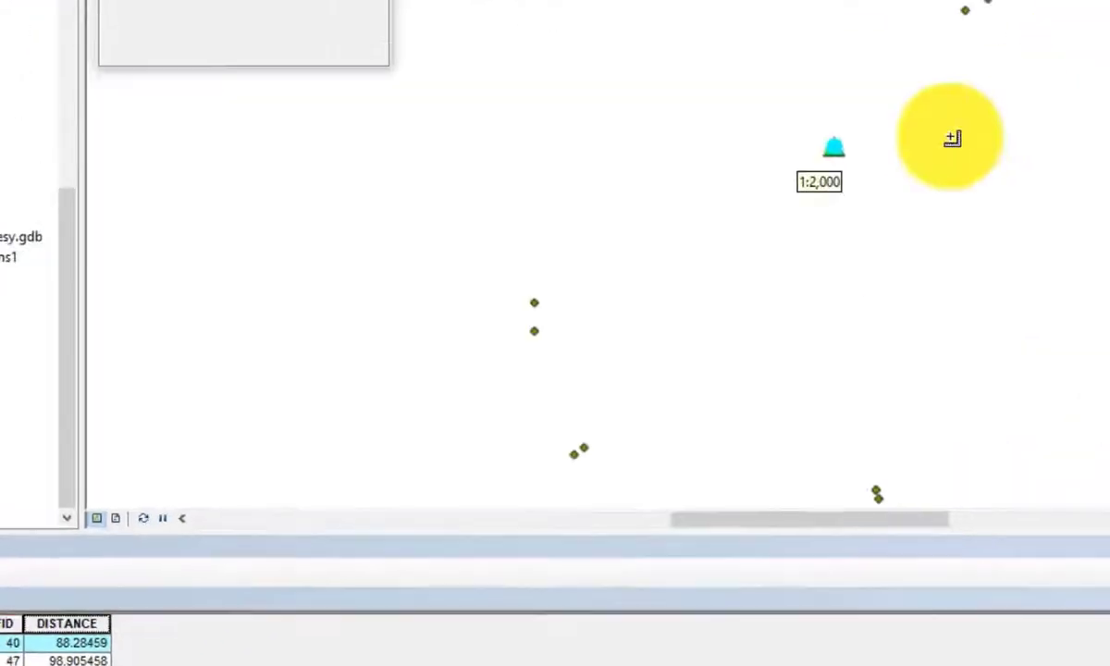
# - Measure the straight-line distance on the map from y point 1 to its nearest manhole
pyautogui.scroll(2, 888, 180)
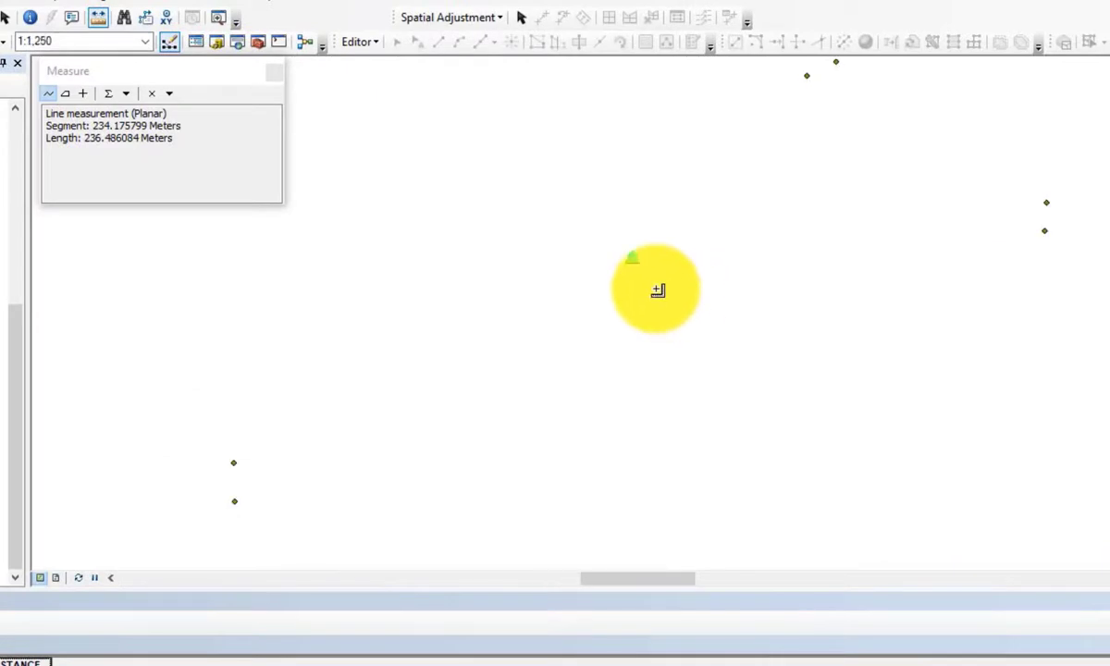
pyautogui.moveTo(652, 285); pyautogui.dragTo(650, 317)
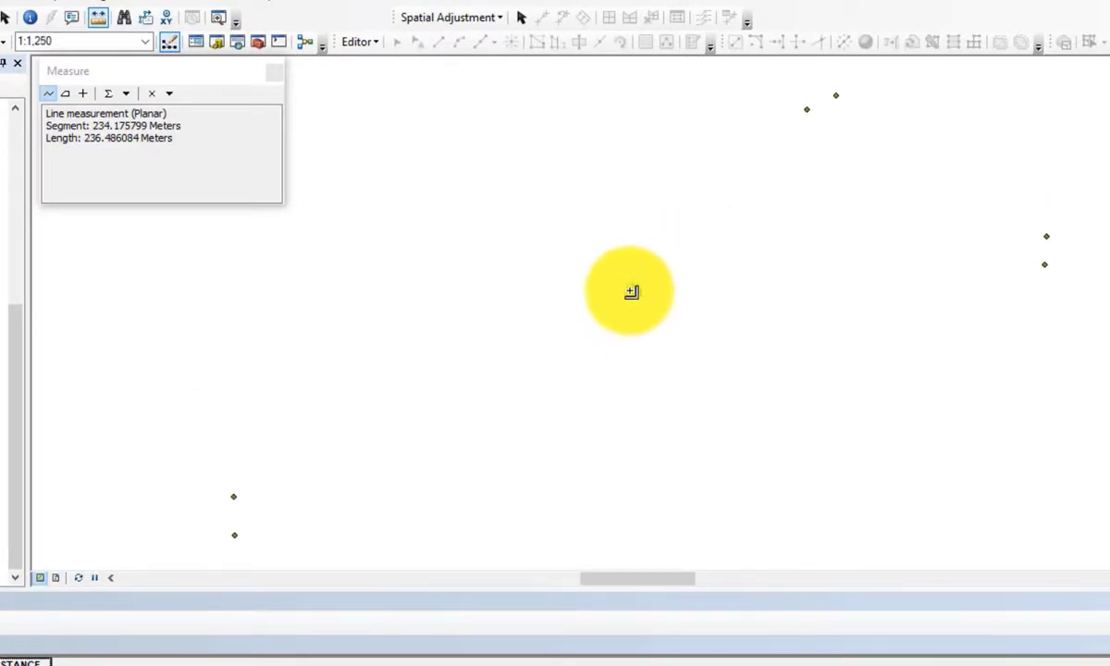
pyautogui.click(635, 289)
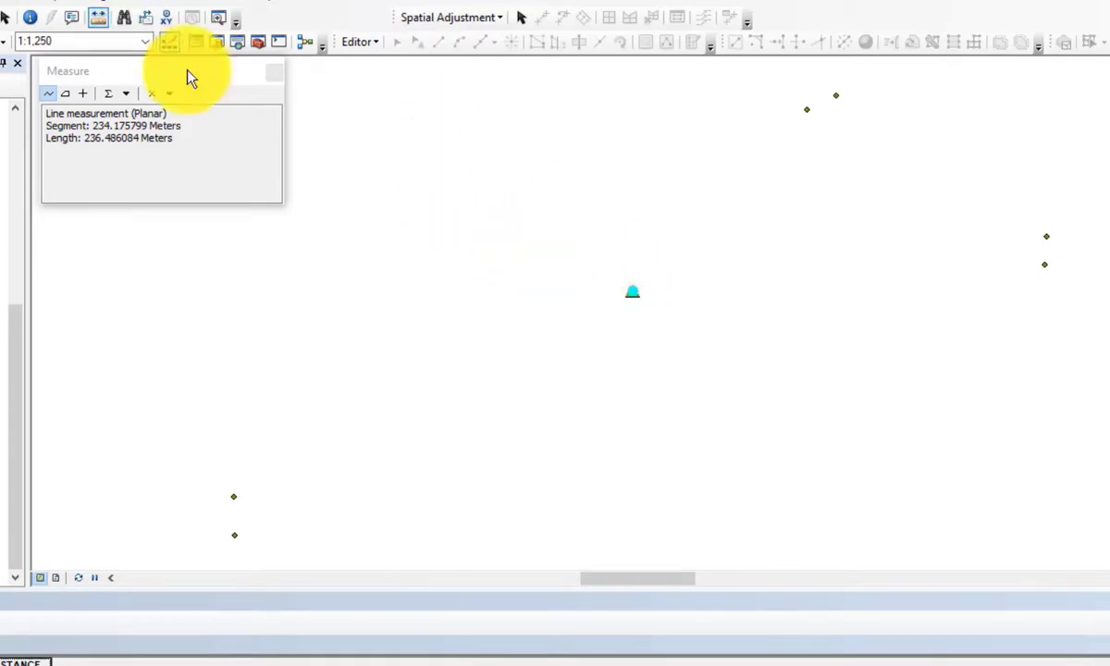
pyautogui.click(628, 294)
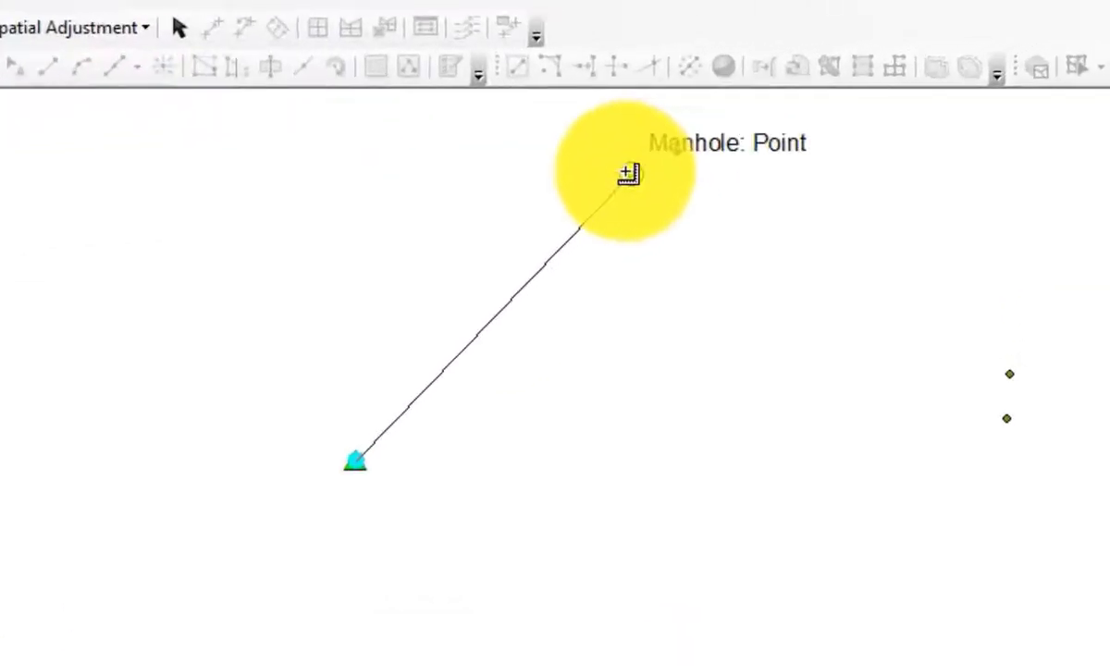
pyautogui.doubleClick(628, 173)
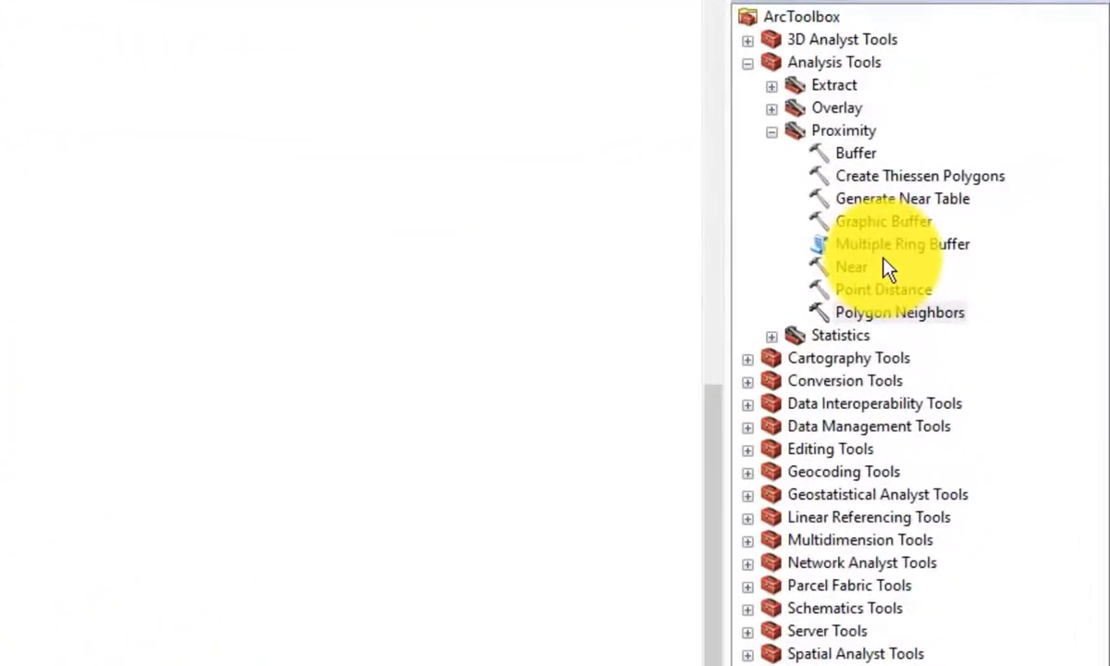
# - Run Polygon Neighbors on the Building layer with both sides of the neighbor relationship included and output linear units in meters
pyautogui.doubleClick(887, 314)
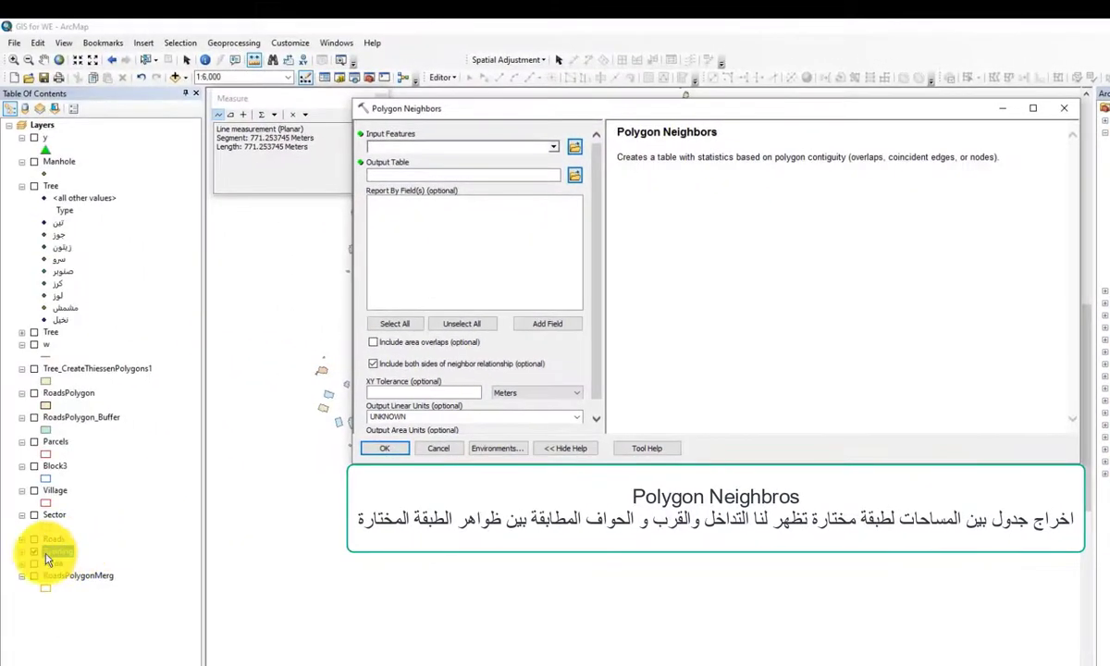
pyautogui.moveTo(49, 552); pyautogui.dragTo(370, 145)
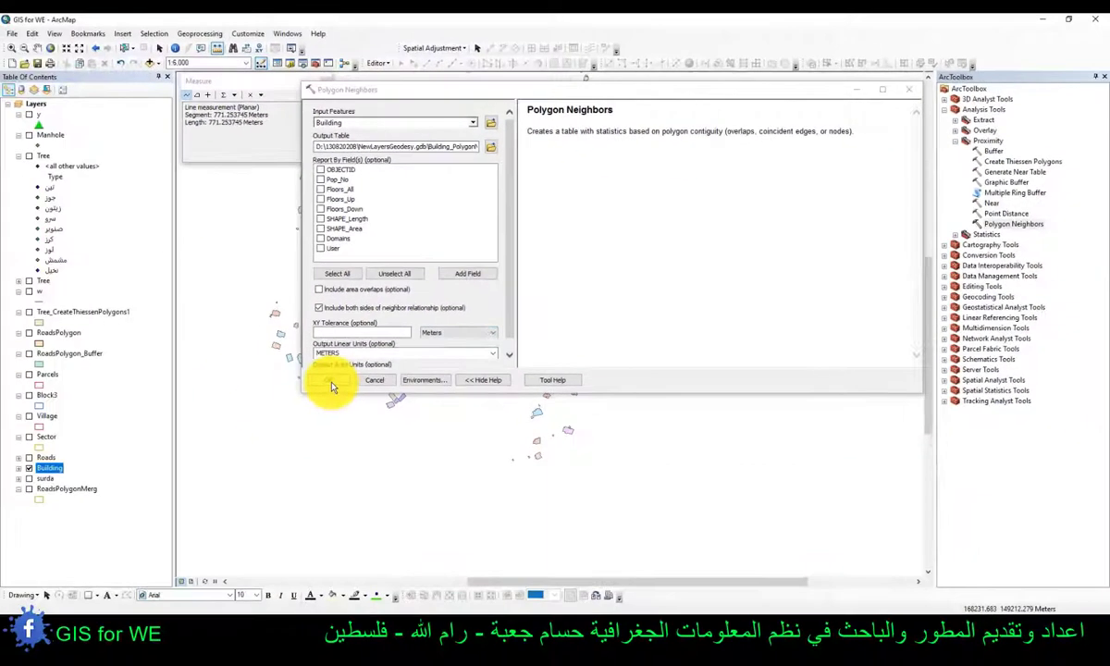
pyautogui.click(157, 464)
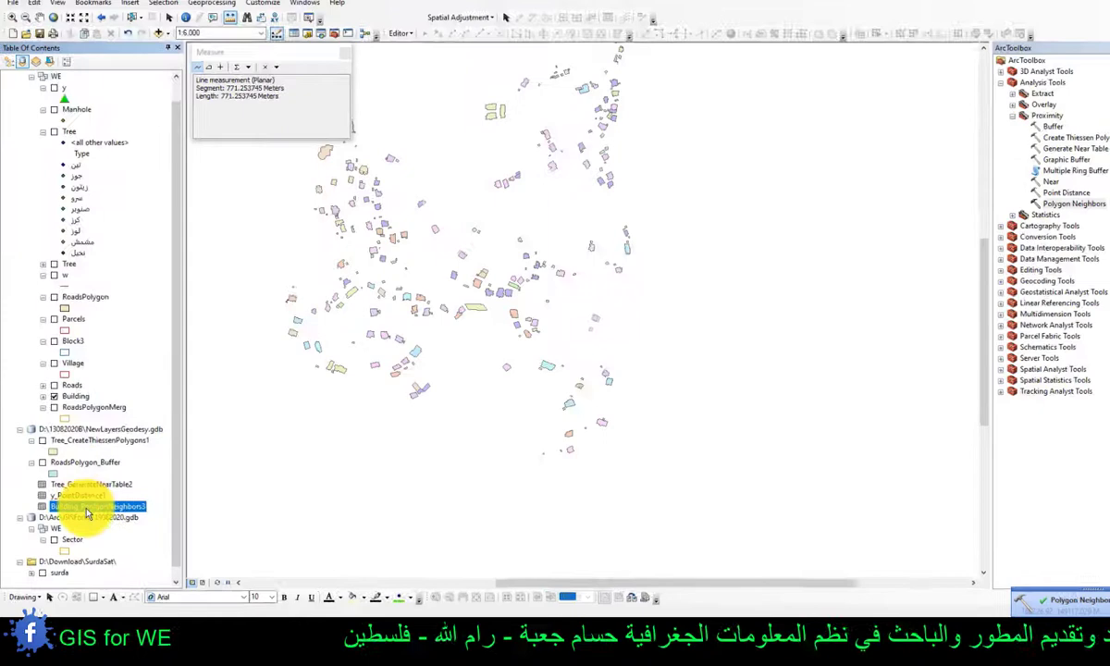
# - Open the Building_PolygonNeighbors3 table, sort it by ascending LENGTH, and highlight neighbor 130 in the first record
pyautogui.rightClick(85, 511)
pyautogui.moveTo(122, 389)
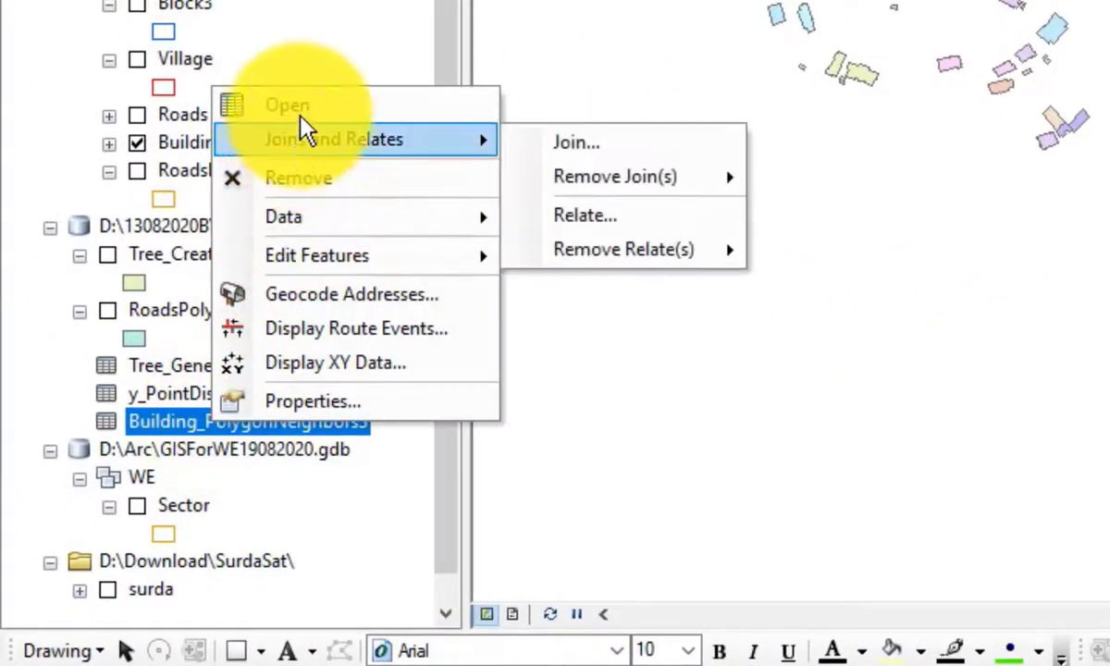
pyautogui.click(294, 107)
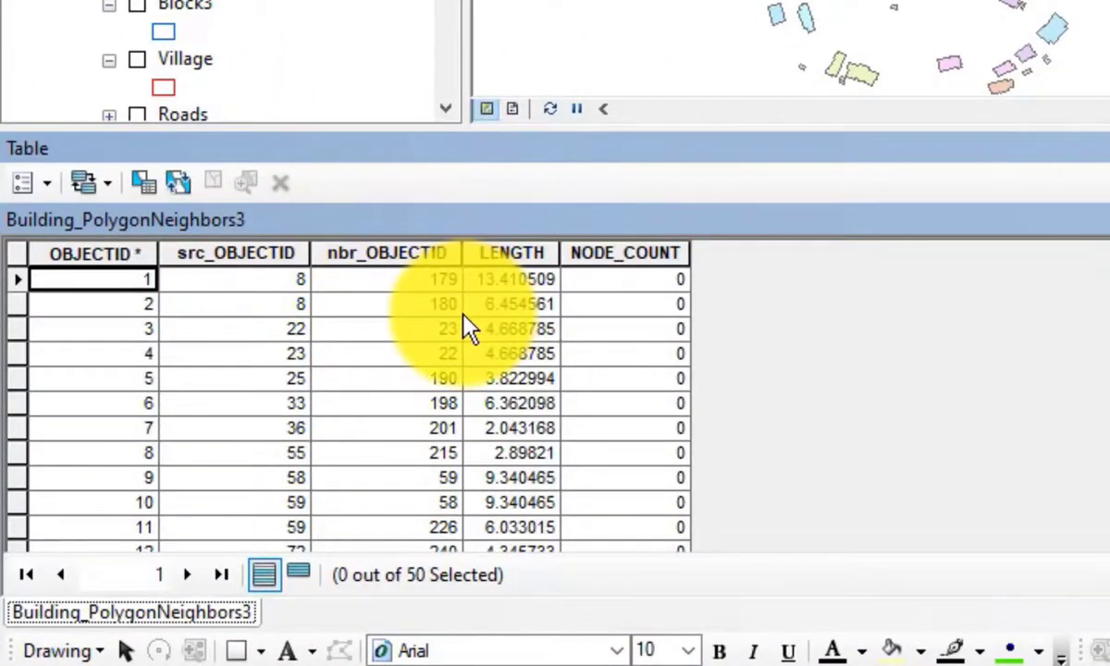
pyautogui.doubleClick(513, 251)
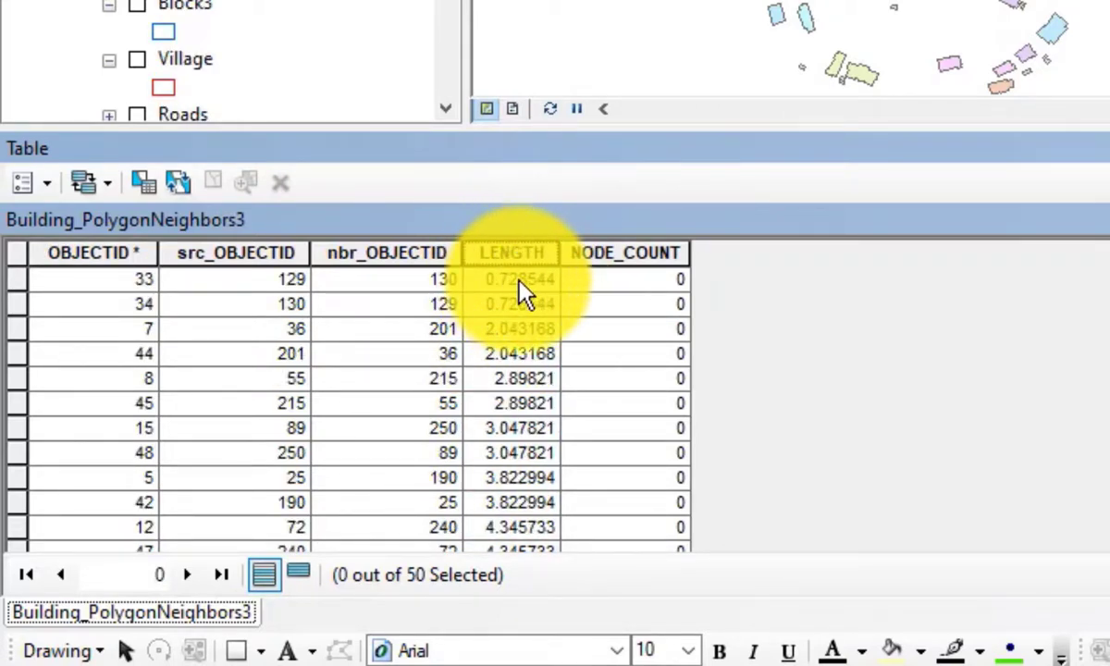
pyautogui.click(373, 282)
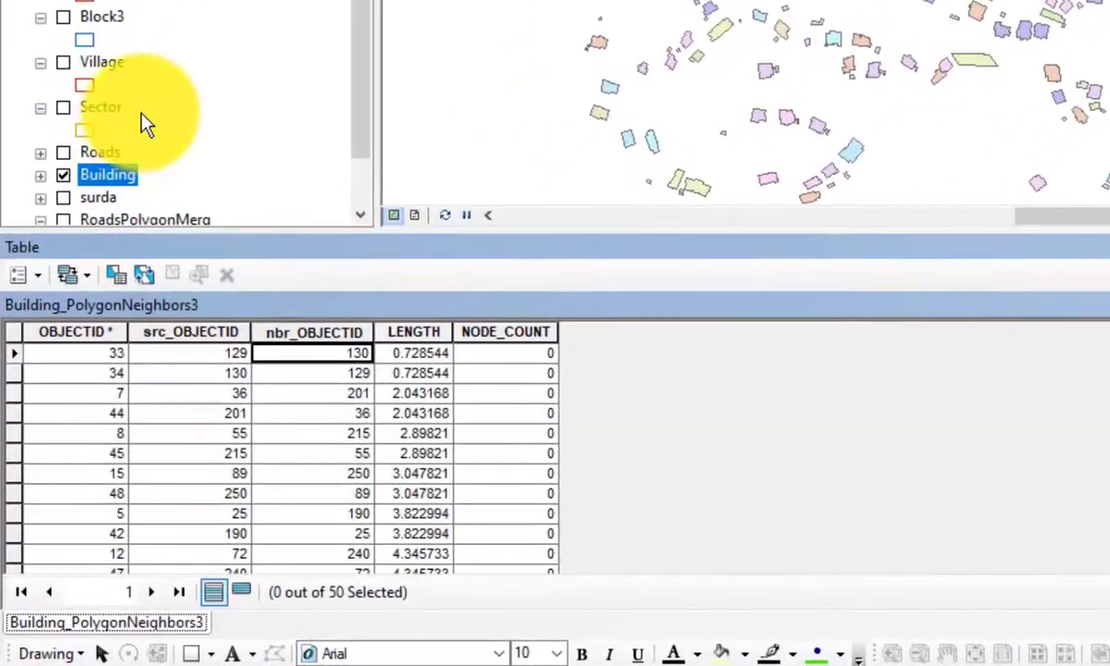
# - Open the Building attribute table, sort it by ascending OBJECTID, and select building 130
pyautogui.rightClick(102, 181)
pyautogui.click(142, 72)
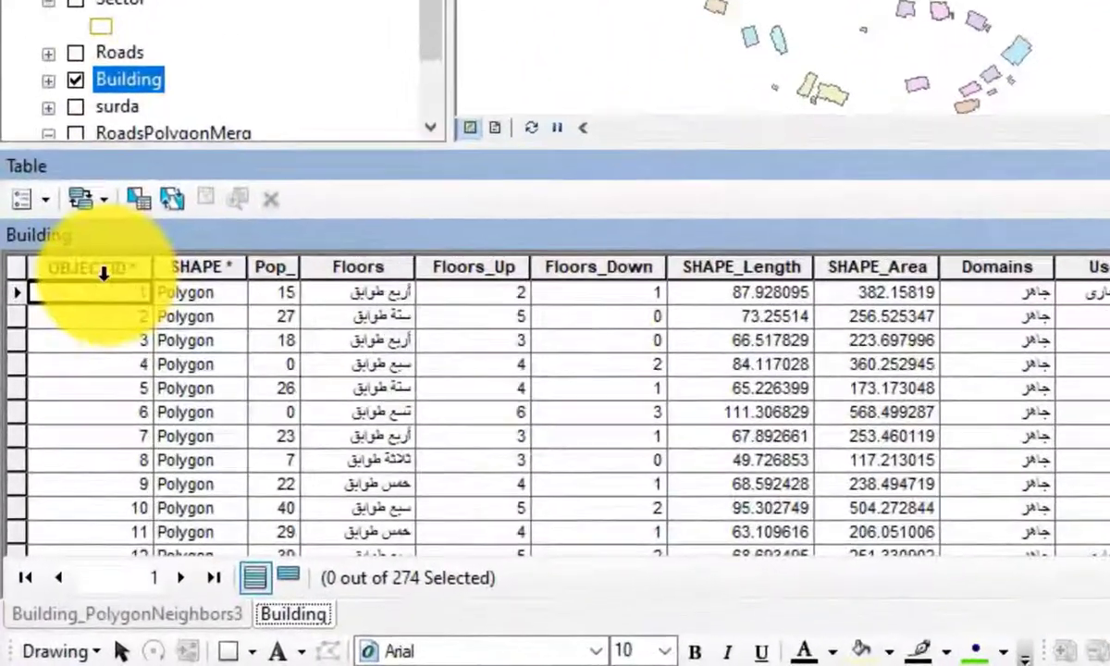
pyautogui.doubleClick(104, 270)
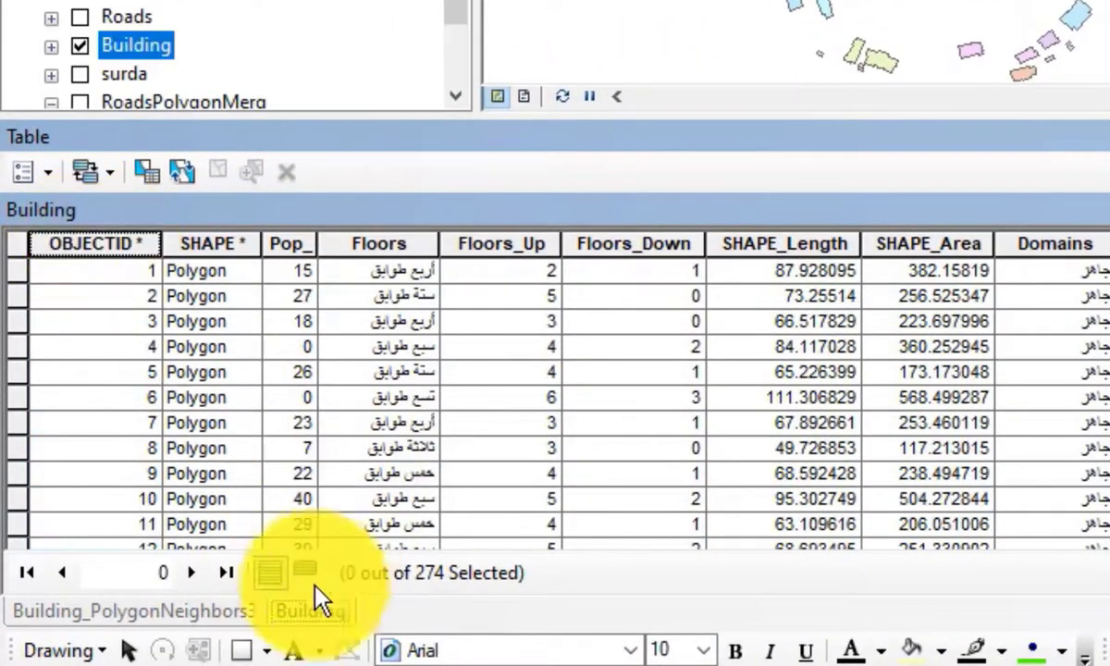
pyautogui.click(231, 613)
pyautogui.click(305, 611)
pyautogui.scroll(-19, 46, 433)
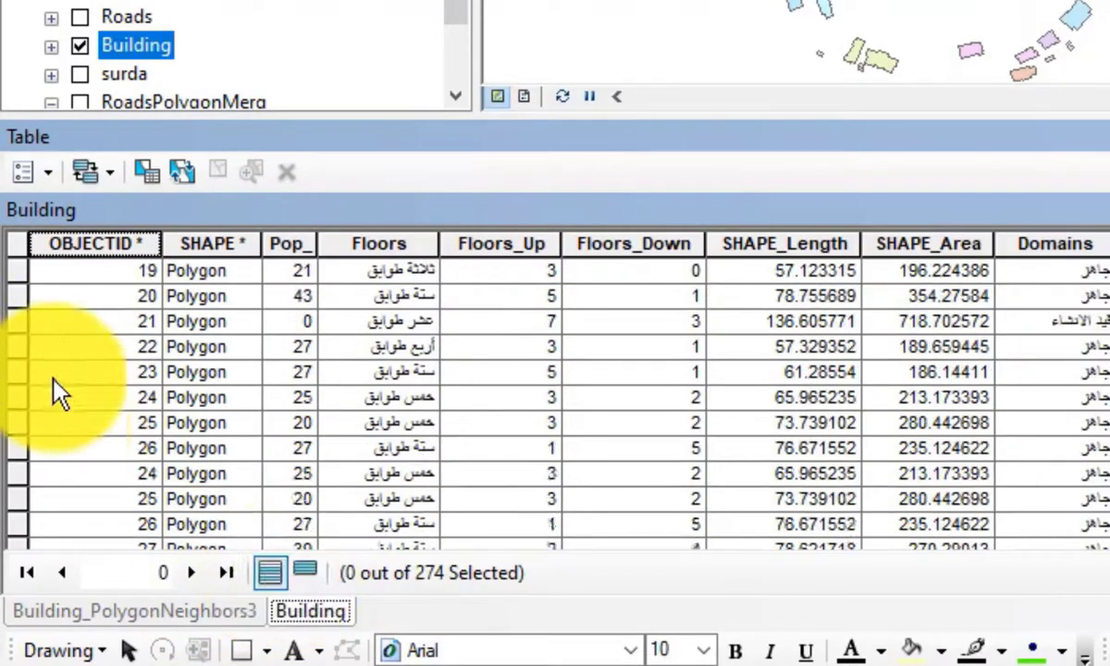
pyautogui.scroll(-13, 42, 404)
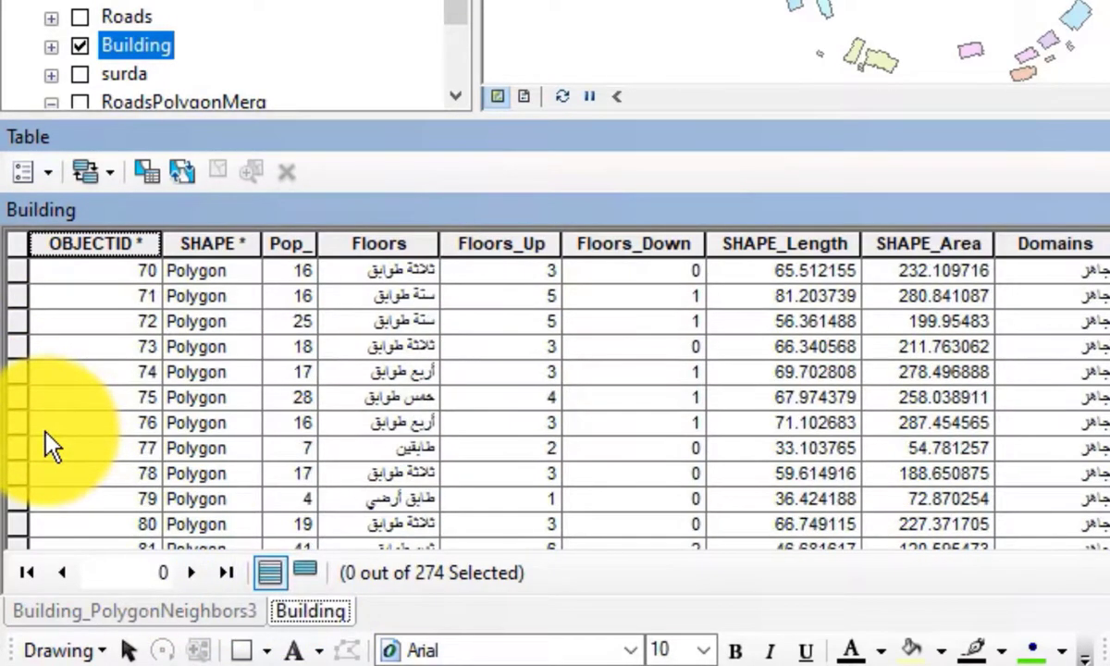
pyautogui.scroll(-9, 44, 430)
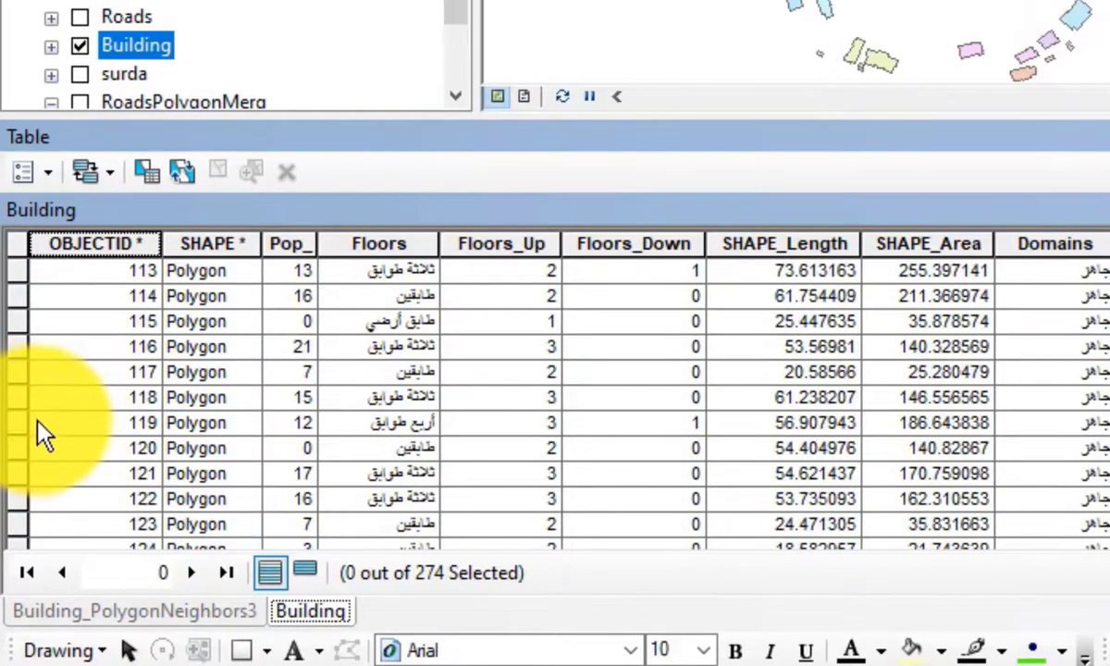
pyautogui.click(26, 407)
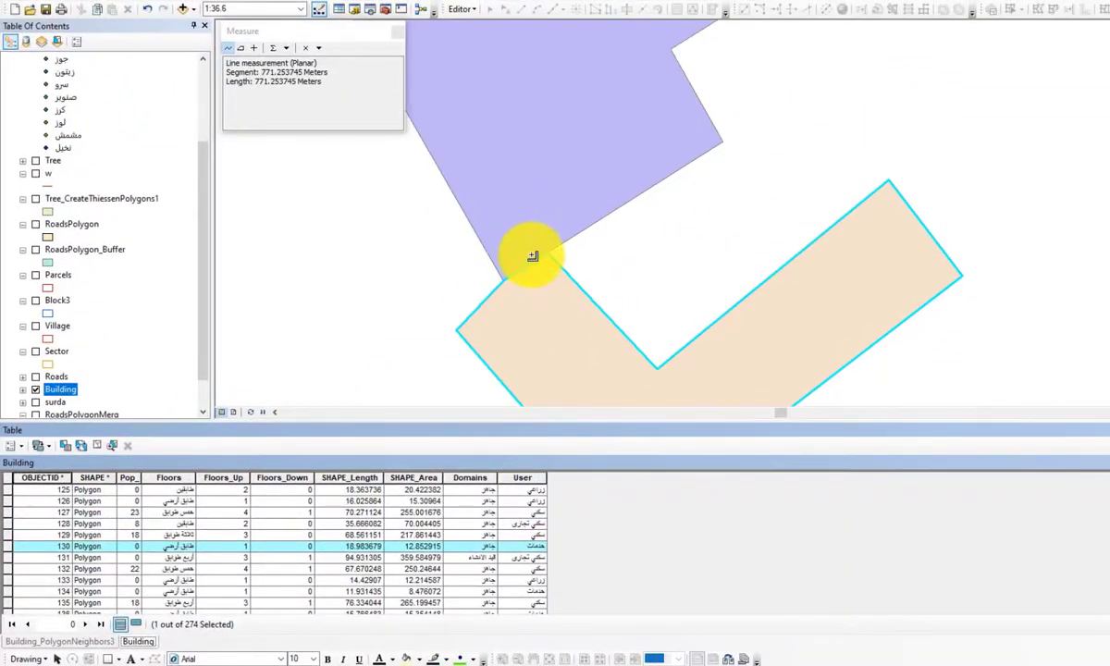
# - Measure the edge that building 130 shares with its neighbor and compare it with the LENGTH value of the 129–130 record
pyautogui.scroll(-3, 516, 278)
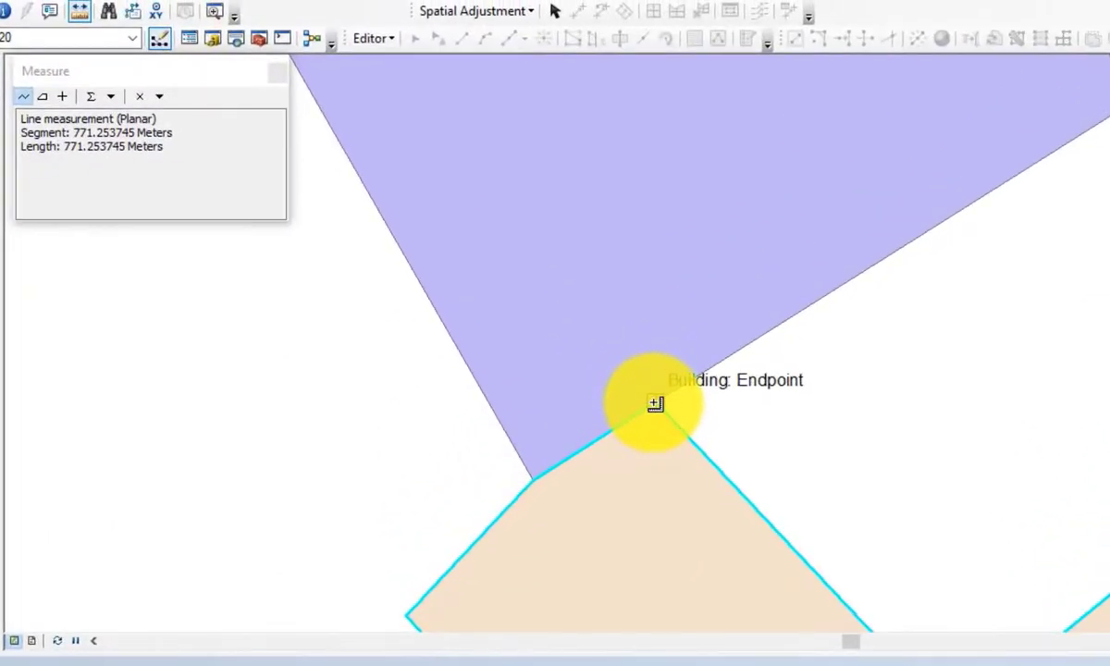
pyautogui.click(655, 401)
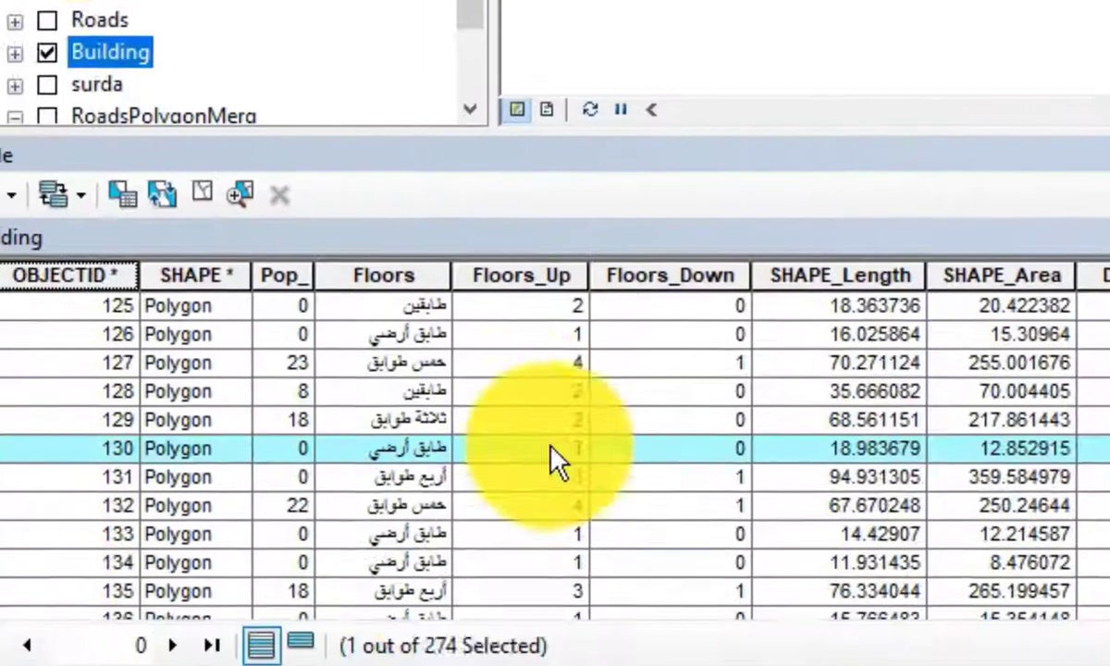
pyautogui.click(229, 601)
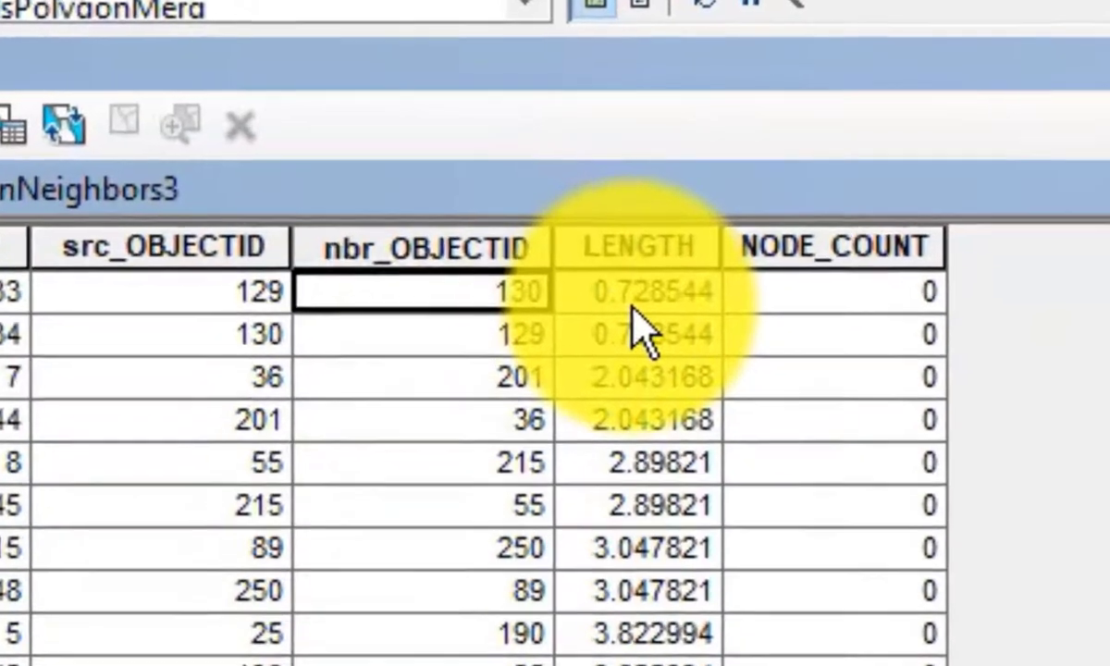
pyautogui.click(592, 233)
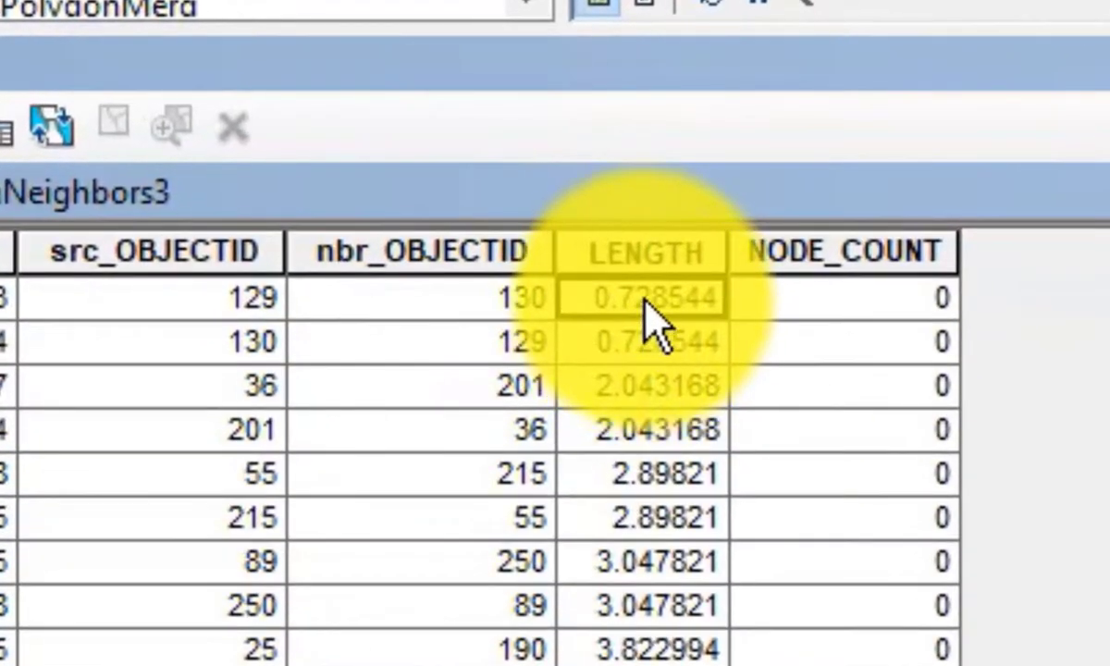
# - Select the 33–198 record in Building_PolygonNeighbors3 and the matching building 198 in the Building table
pyautogui.scroll(-5, 74, 470)
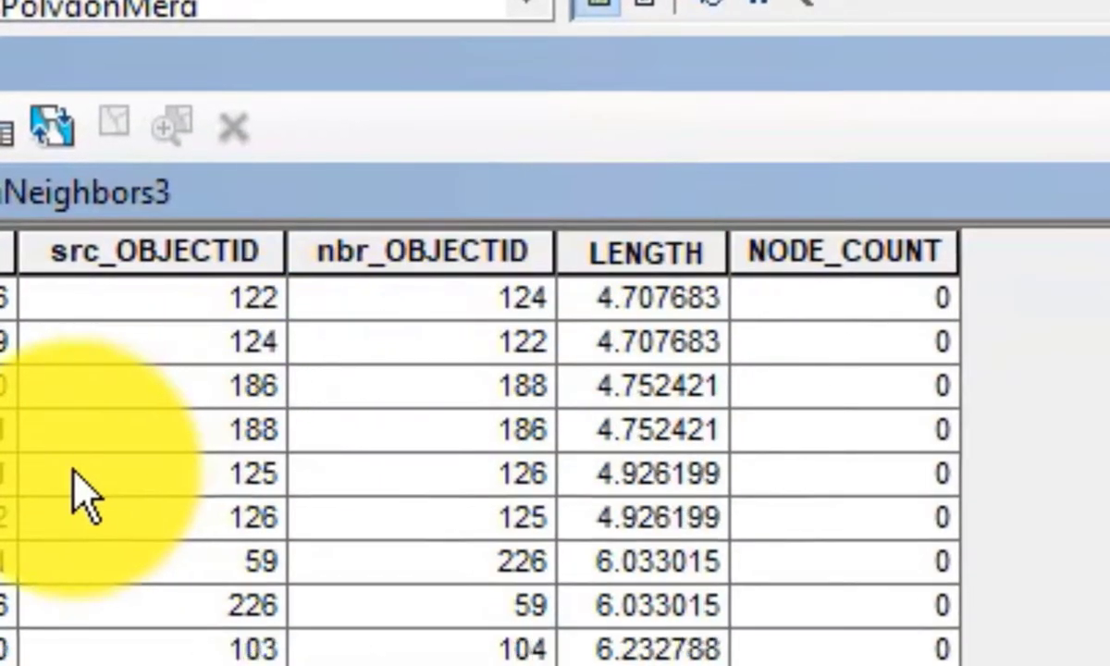
pyautogui.scroll(-2, 83, 494)
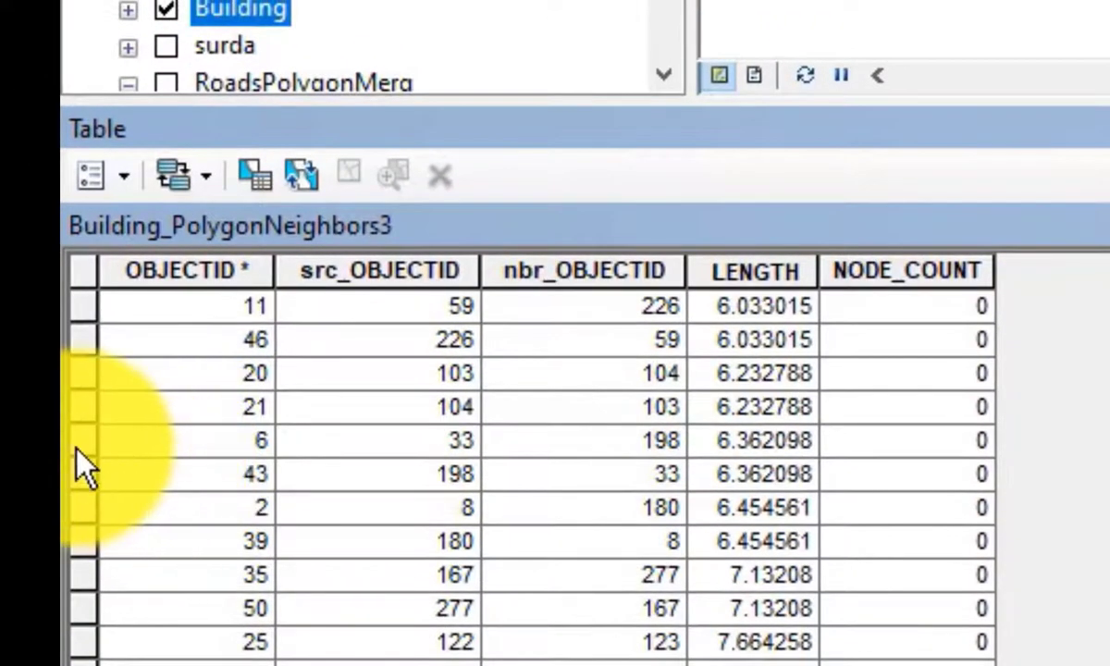
pyautogui.click(79, 446)
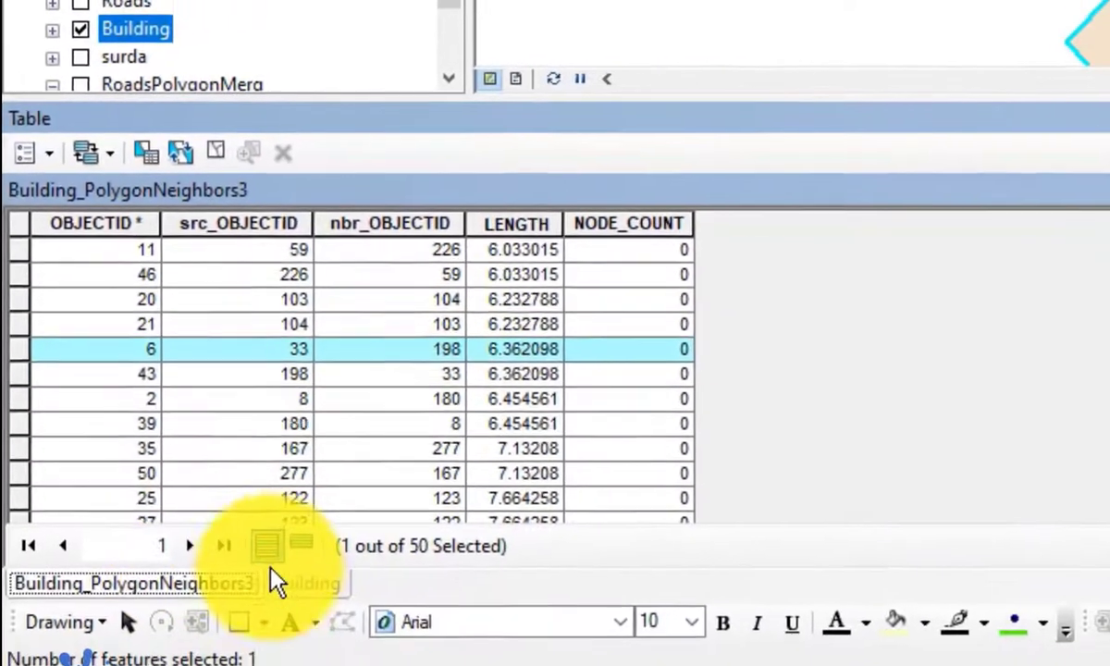
pyautogui.click(287, 582)
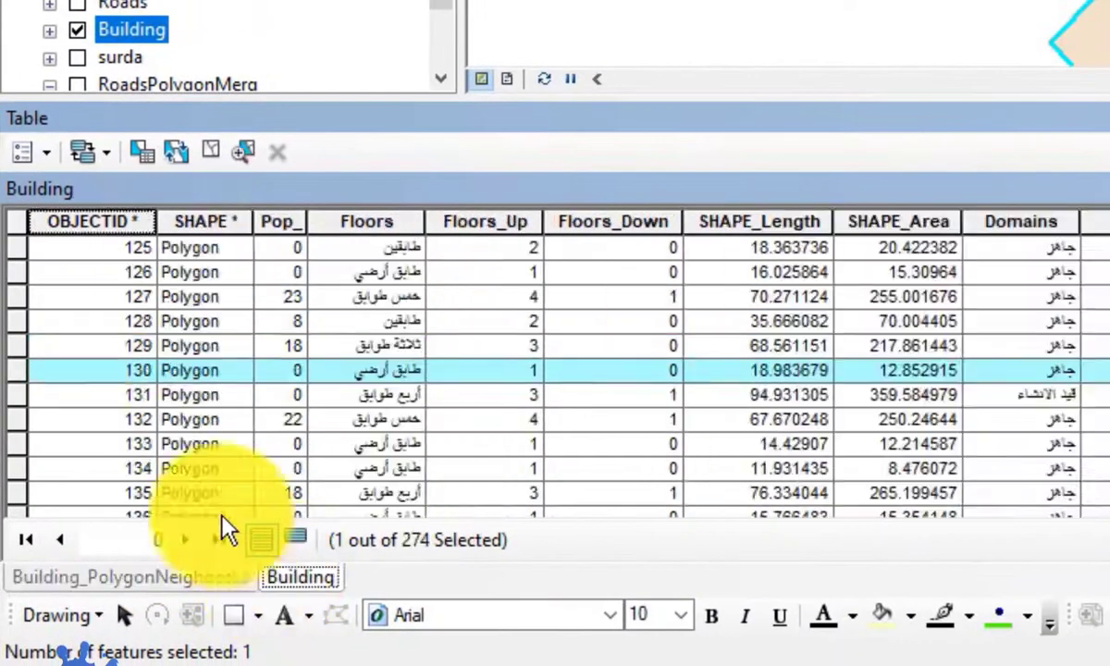
pyautogui.scroll(-10, 23, 398)
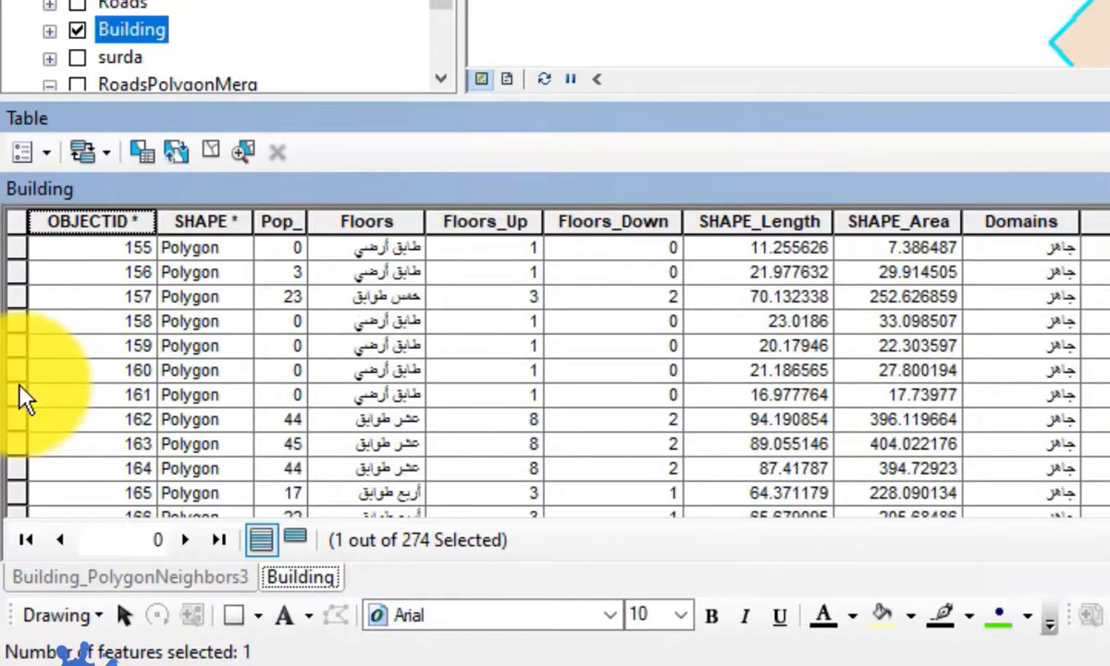
pyautogui.scroll(-10, 26, 397)
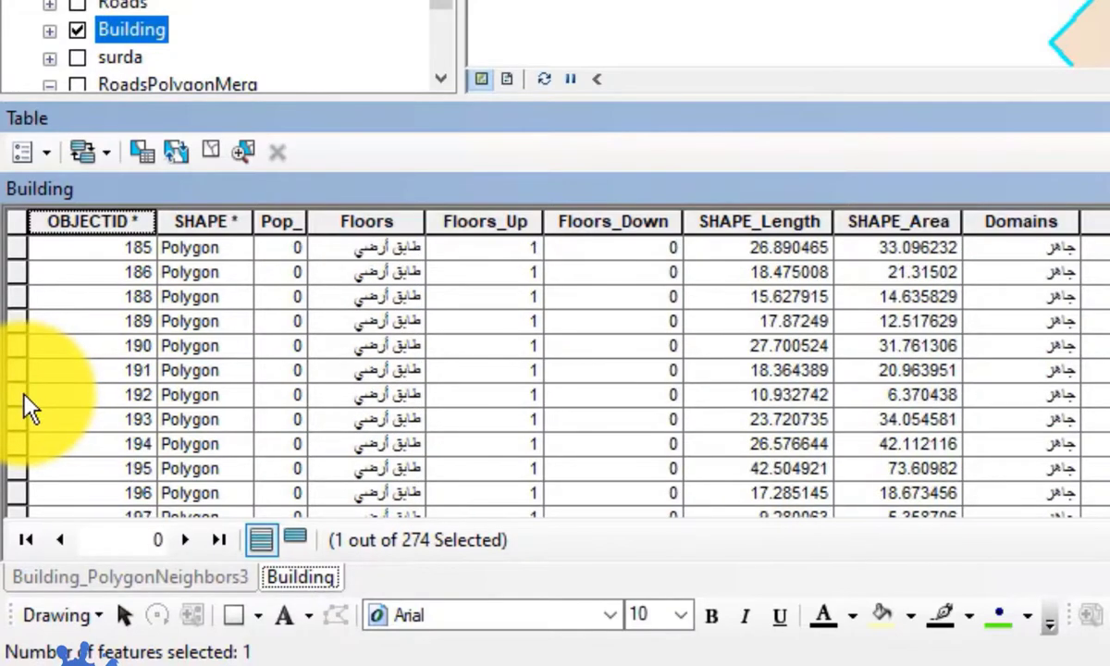
pyautogui.scroll(-2, 28, 407)
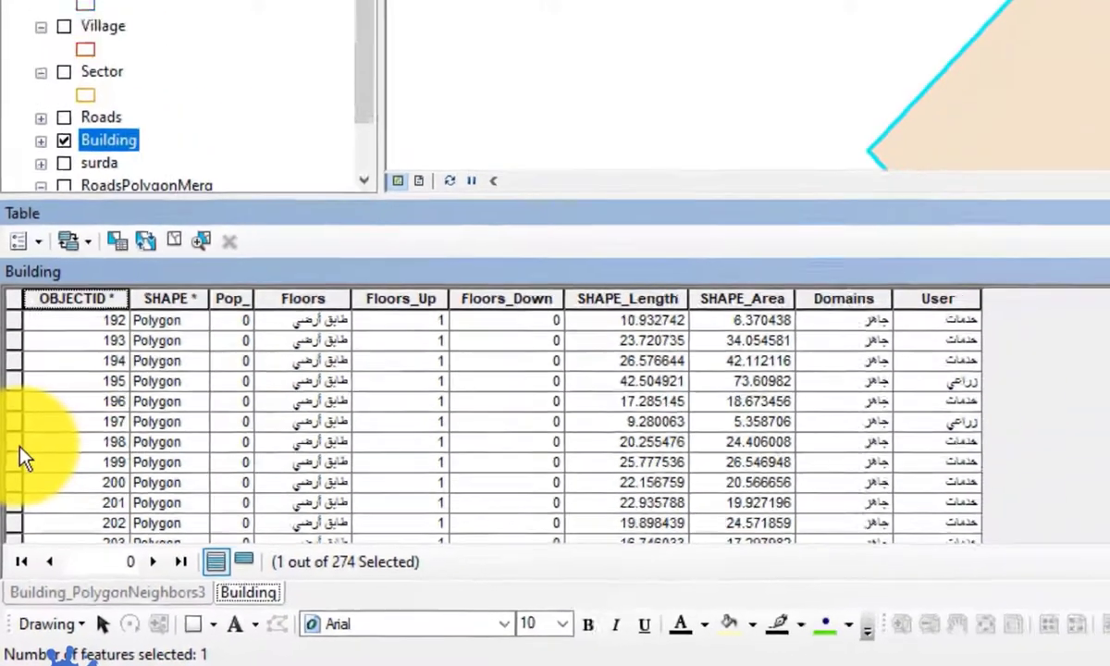
pyautogui.click(20, 446)
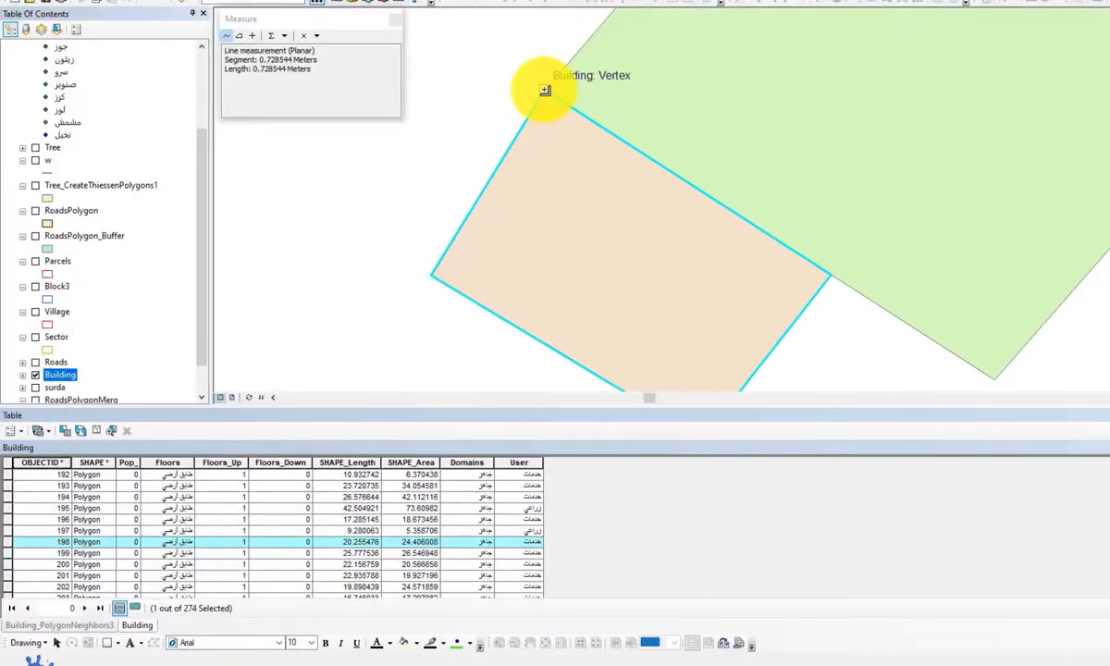
# - Measure the edge building 198 shares with its neighbor and compare it with the selected record in Building_PolygonNeighbors3
pyautogui.click(545, 89)
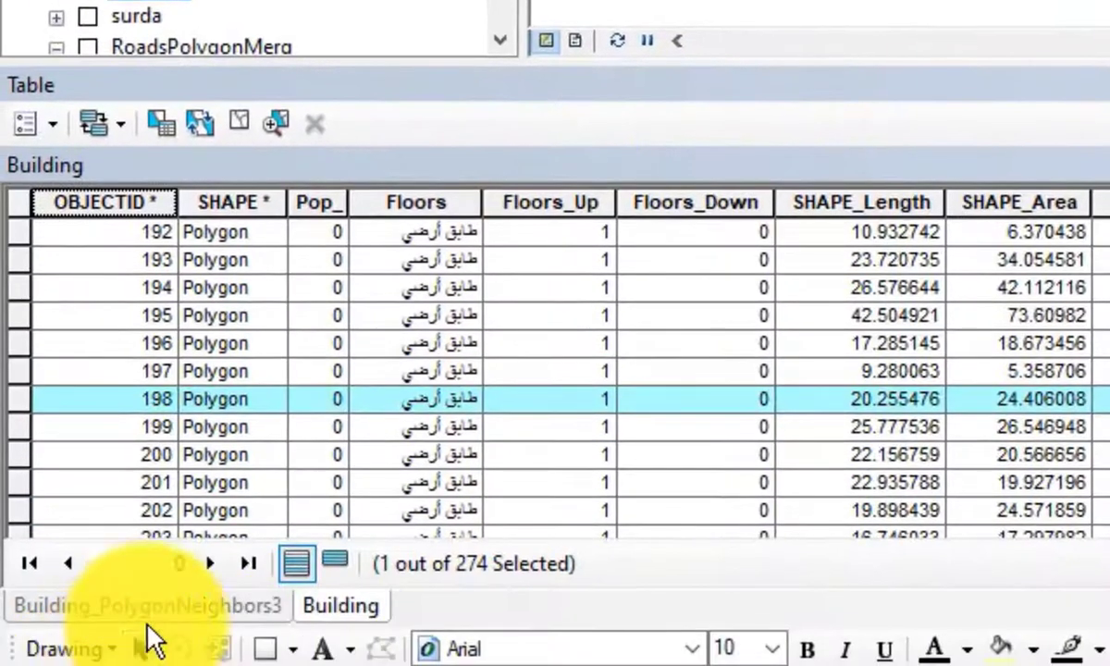
pyautogui.click(162, 610)
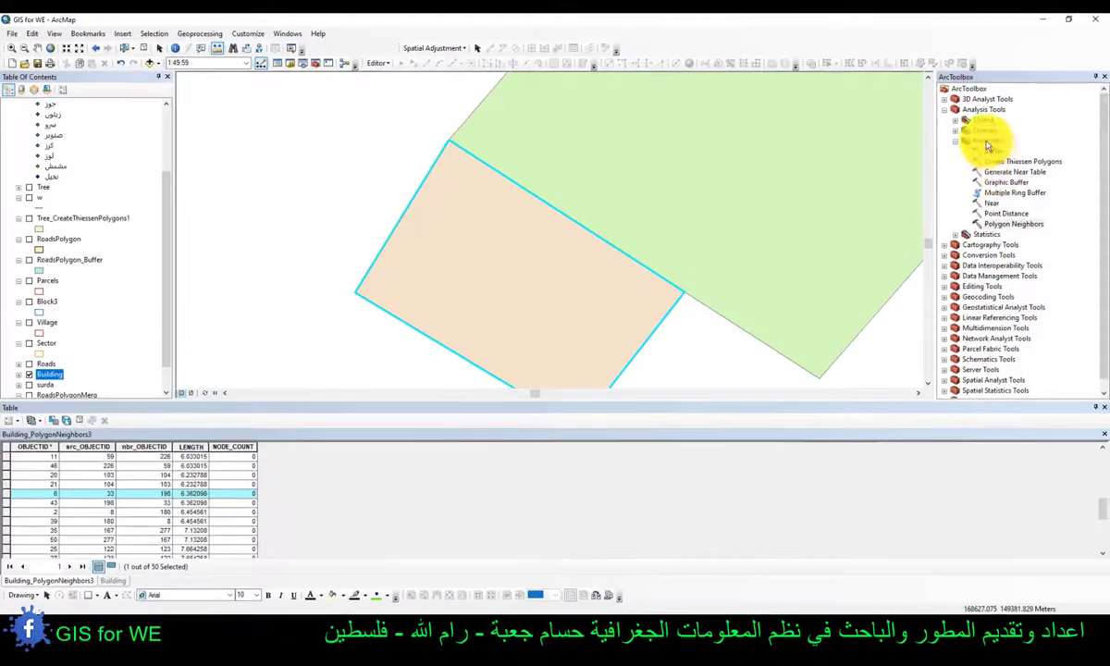
# - Run the Frequency tool from the Statistics toolset on the Tree layer, using Type as the frequency field
pyautogui.doubleClick(1106, 119)
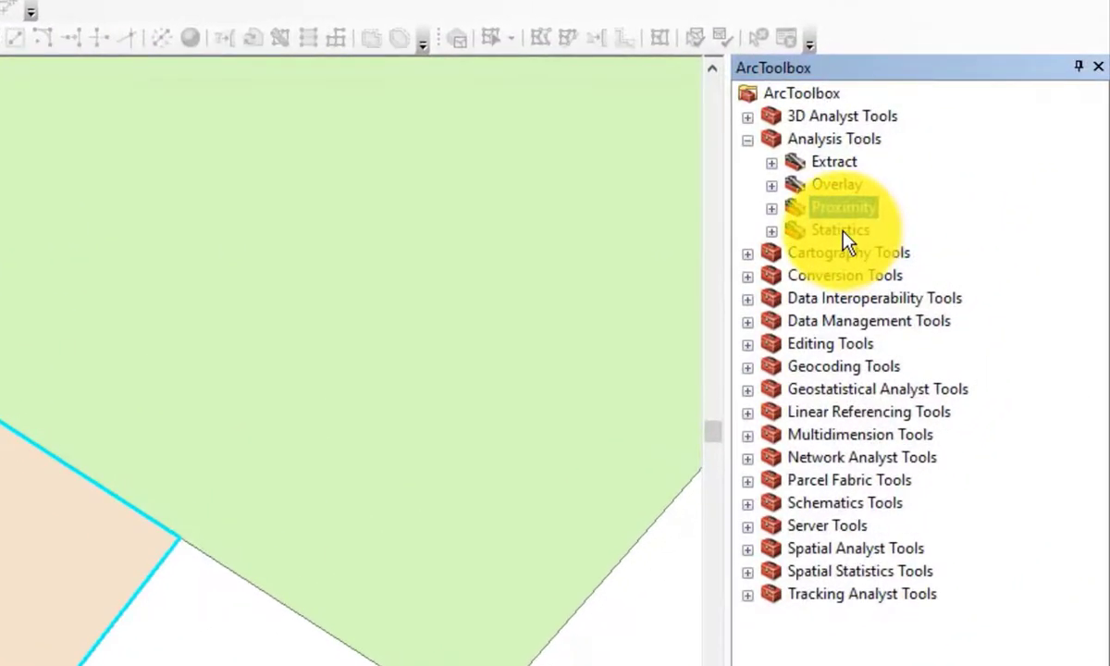
pyautogui.doubleClick(791, 231)
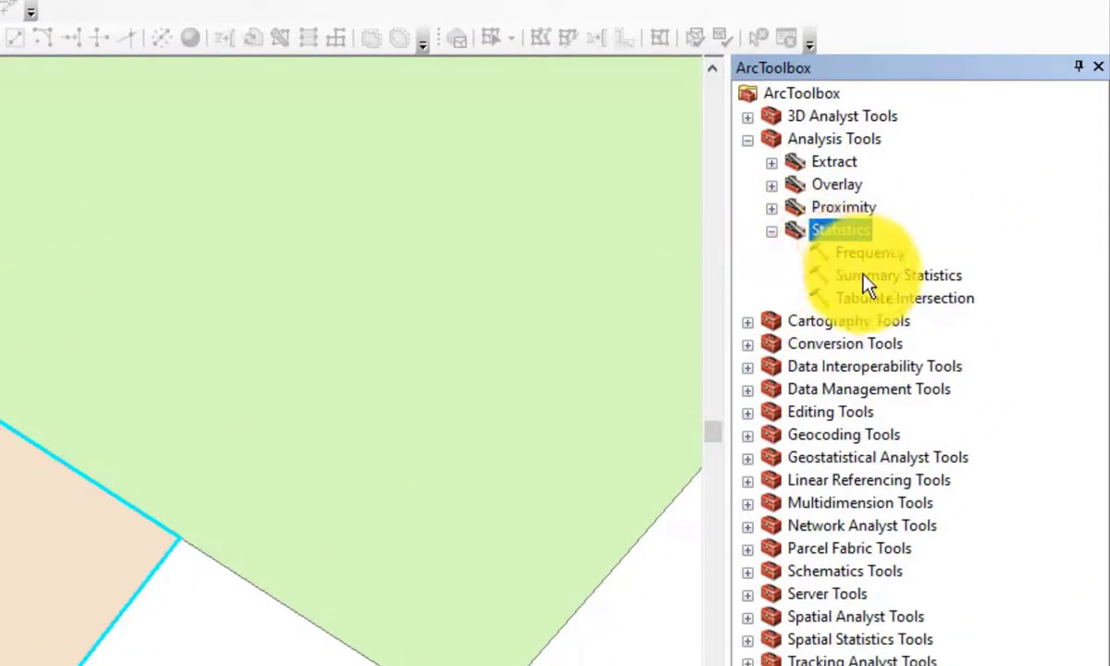
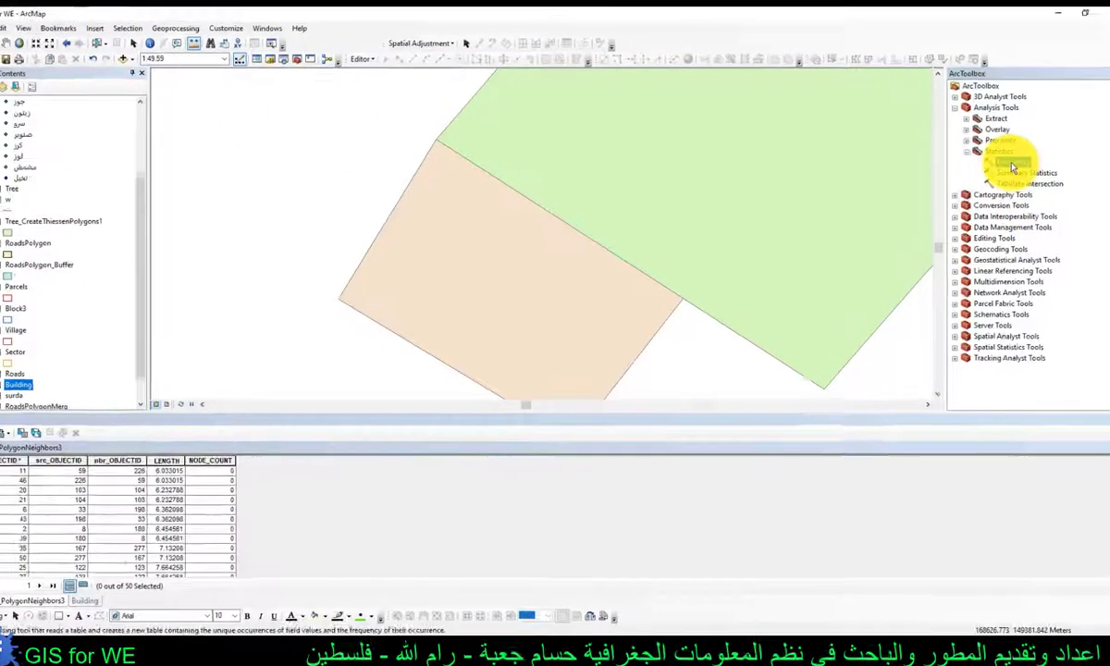
pyautogui.doubleClick(998, 162)
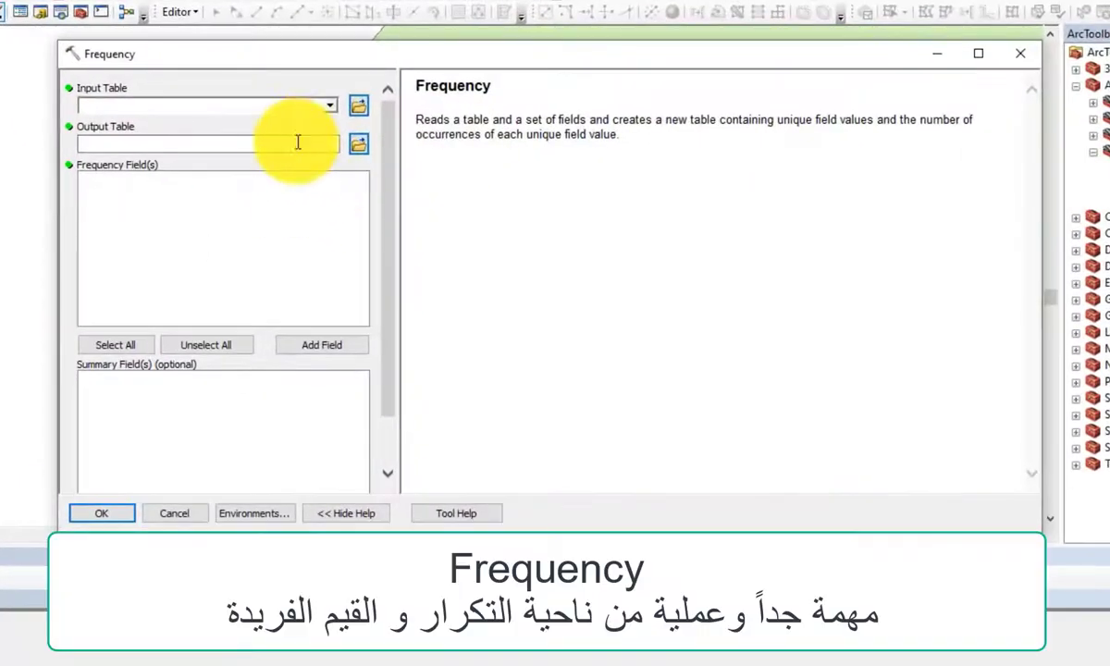
pyautogui.click(329, 104)
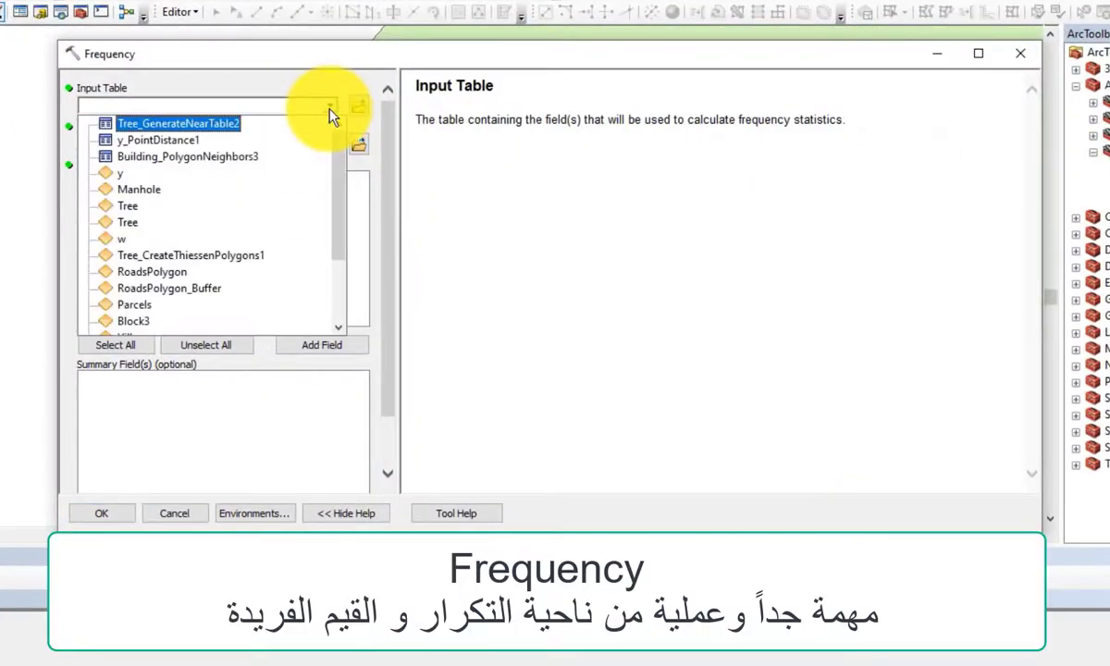
pyautogui.click(153, 206)
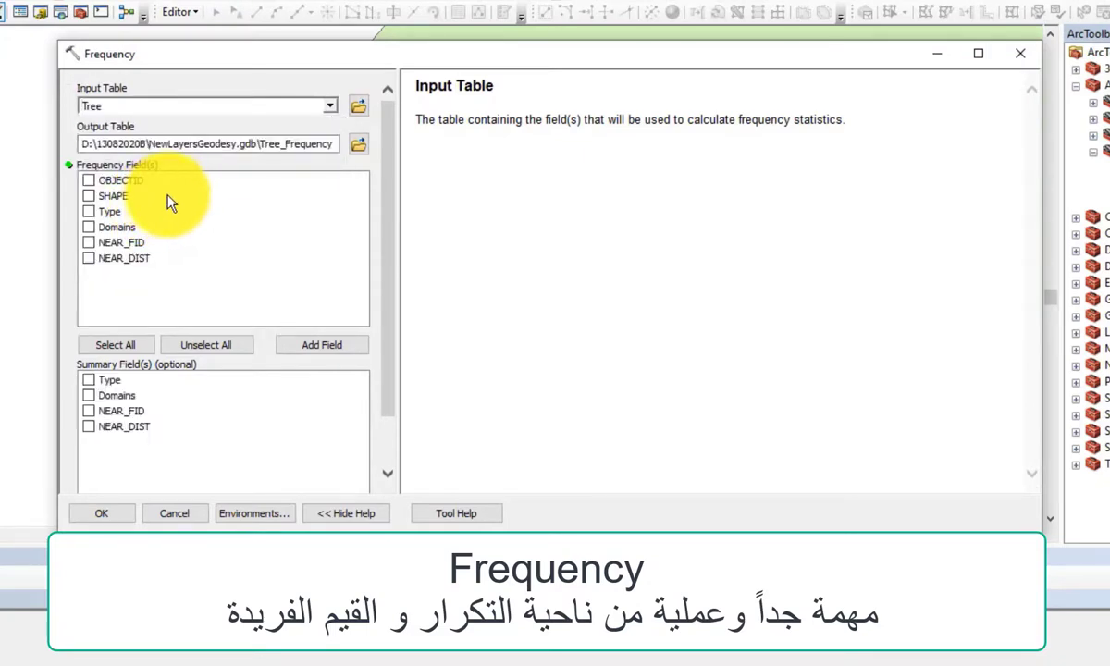
pyautogui.click(90, 212)
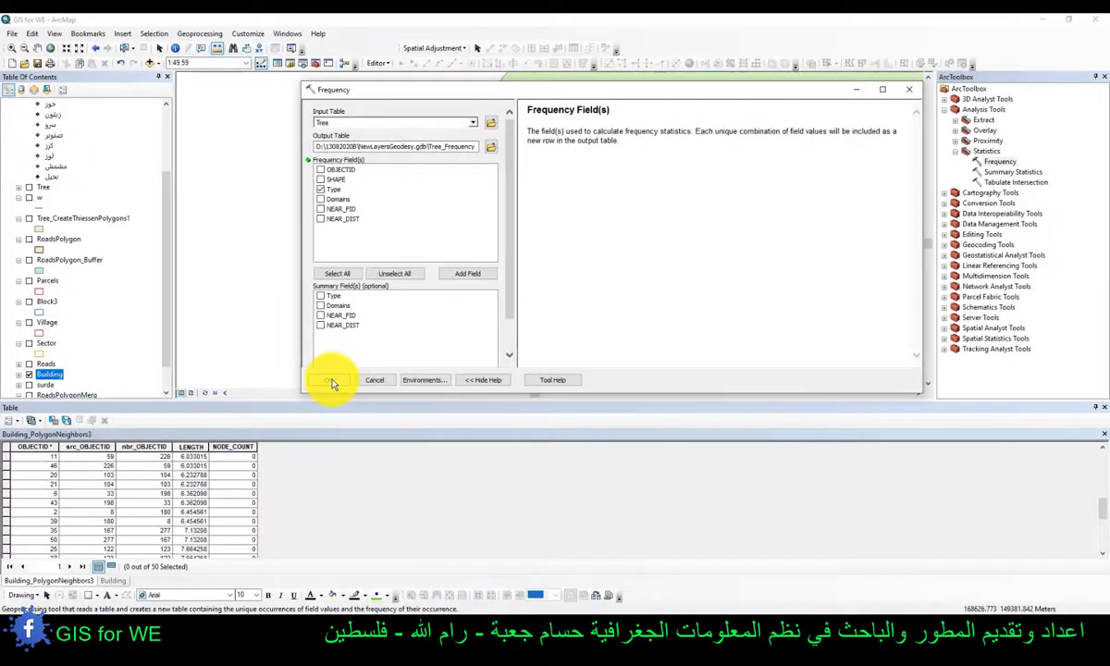
pyautogui.click(335, 380)
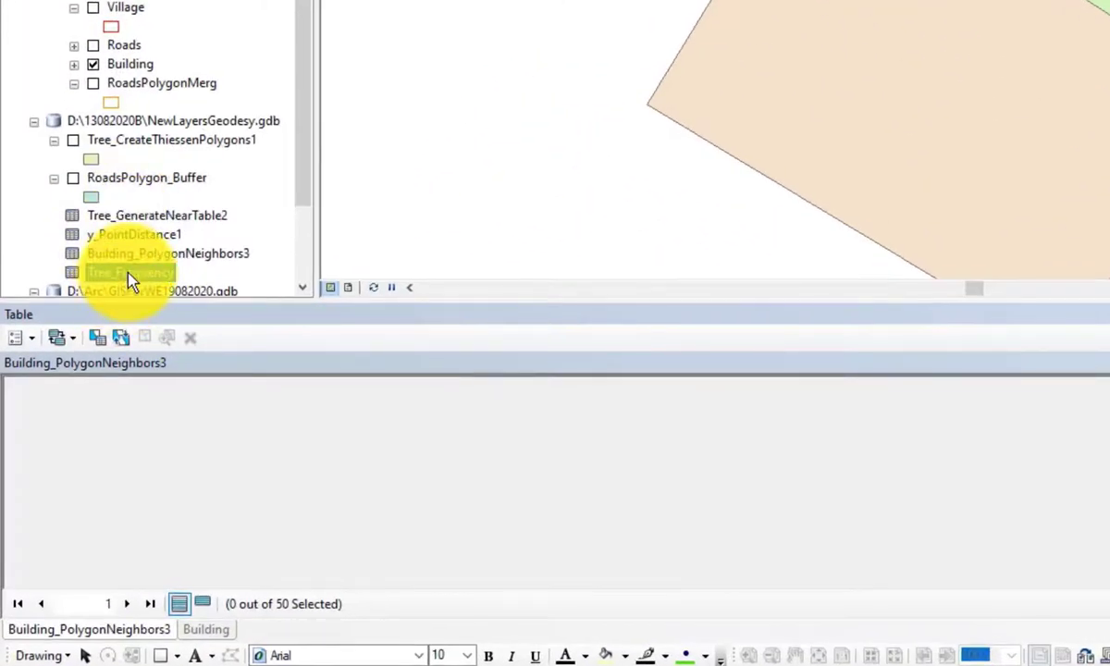
# - Open the Tree_Frequency result table and the attribute table of the Tree layer
pyautogui.rightClick(129, 277)
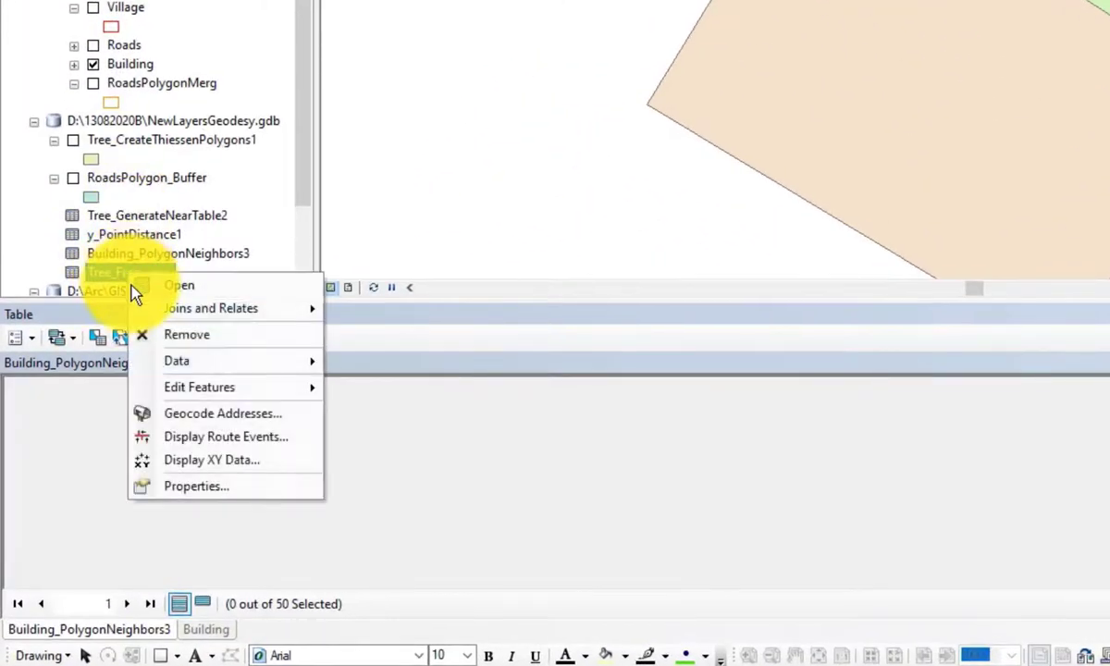
pyautogui.click(192, 289)
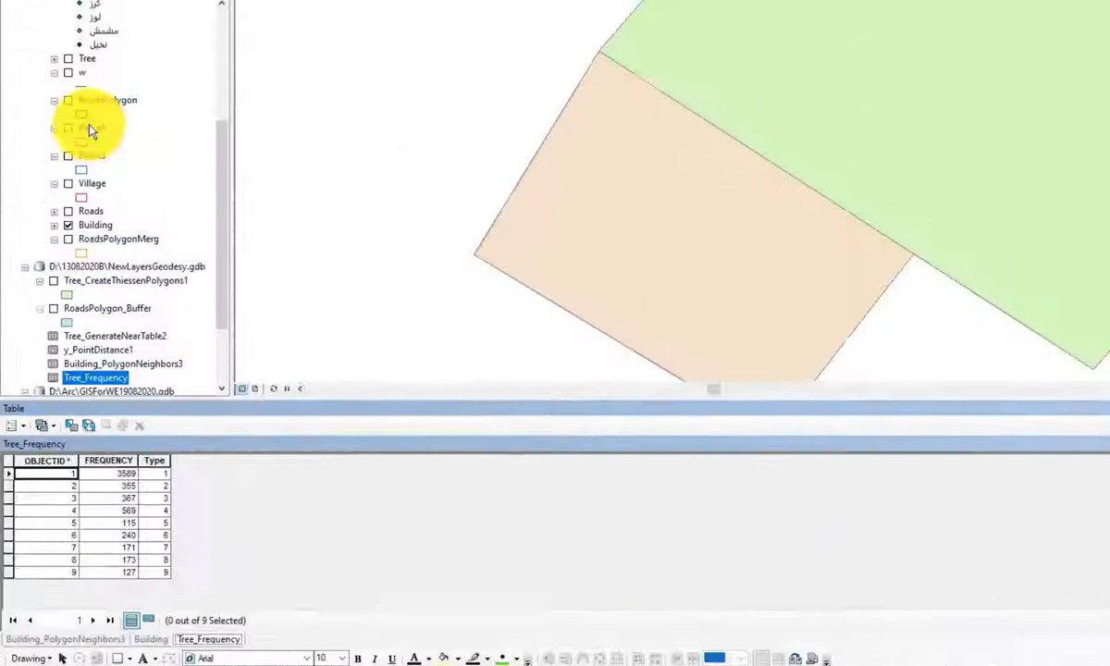
pyautogui.scroll(5, 90, 129)
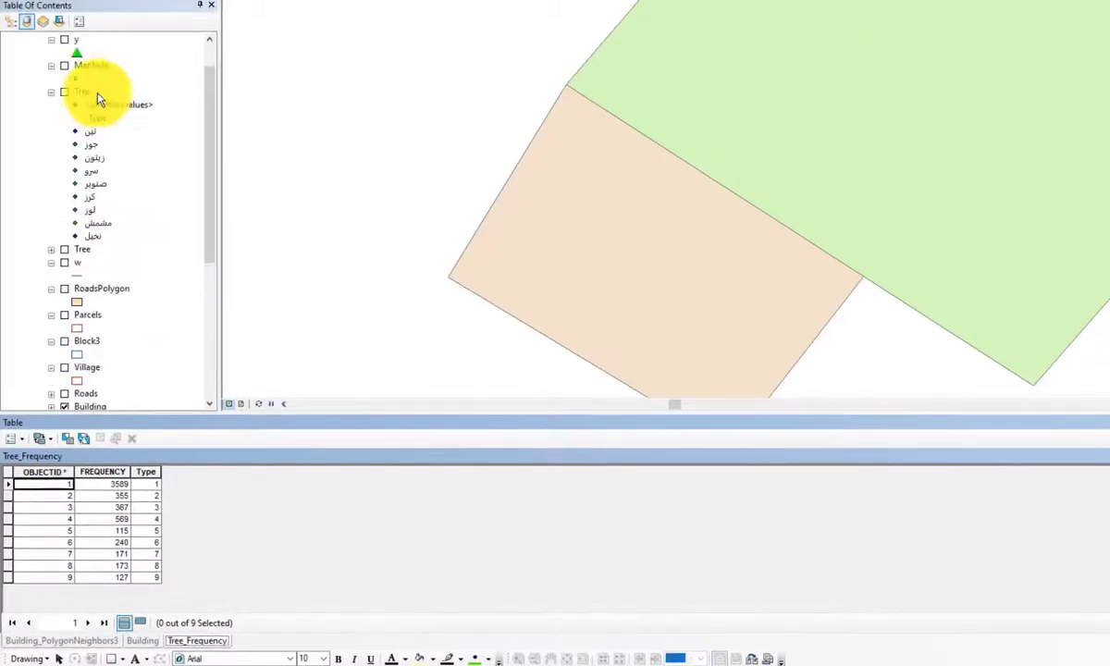
pyautogui.rightClick(86, 98)
pyautogui.click(112, 135)
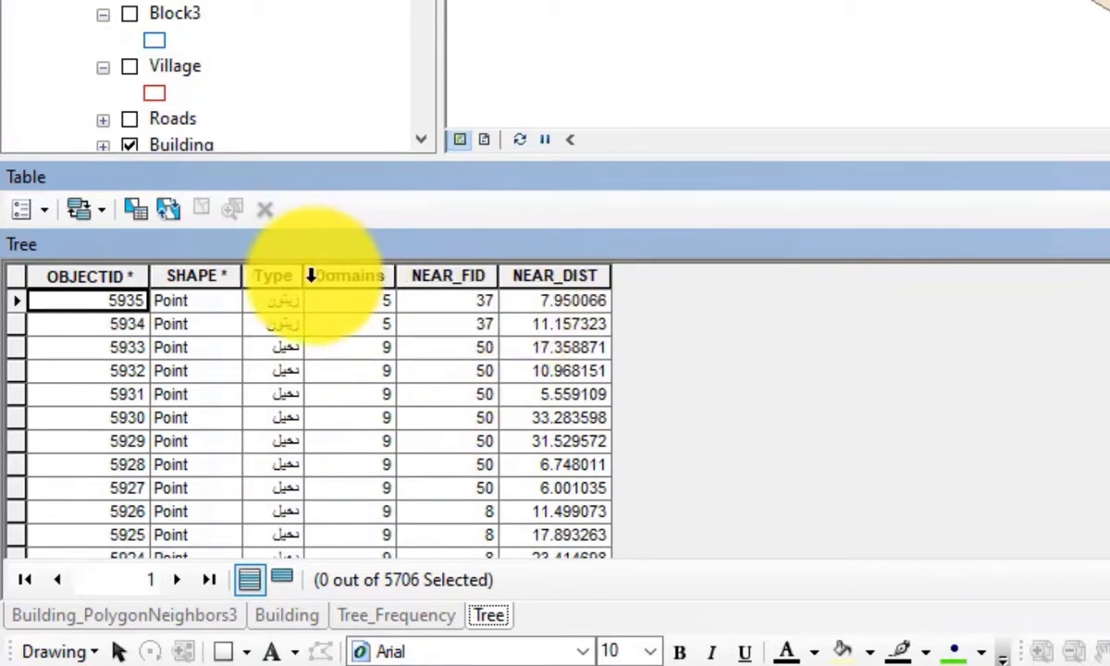
# - Sort the Tree table by Type in ascending and descending order to view the different tree types
pyautogui.click(274, 274)
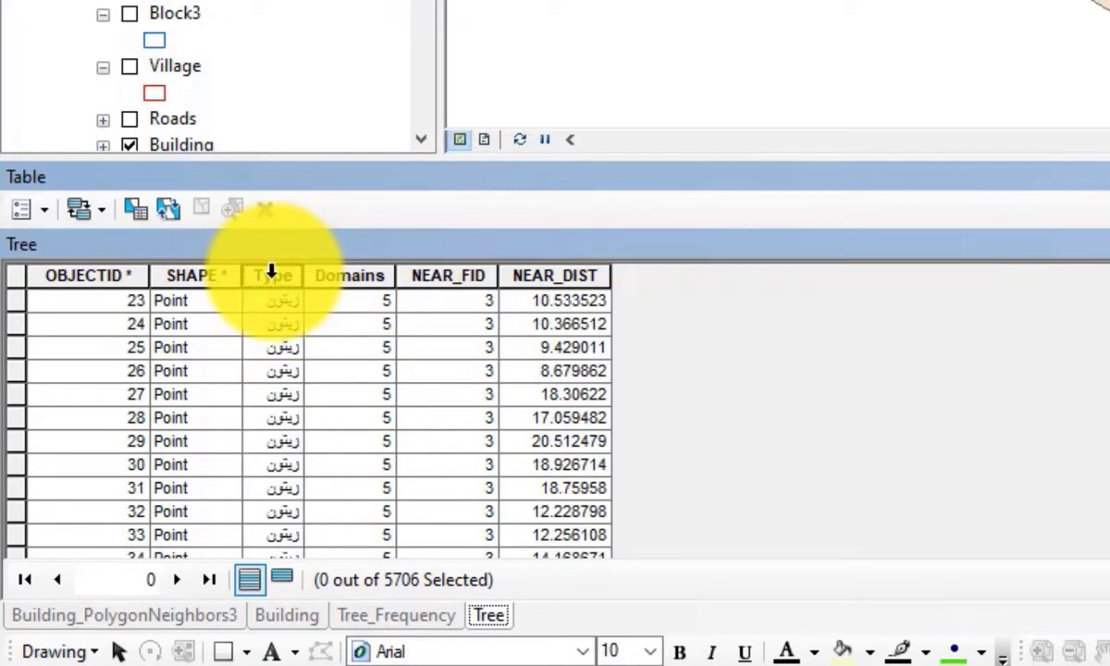
pyautogui.doubleClick(272, 275)
pyautogui.doubleClick(273, 274)
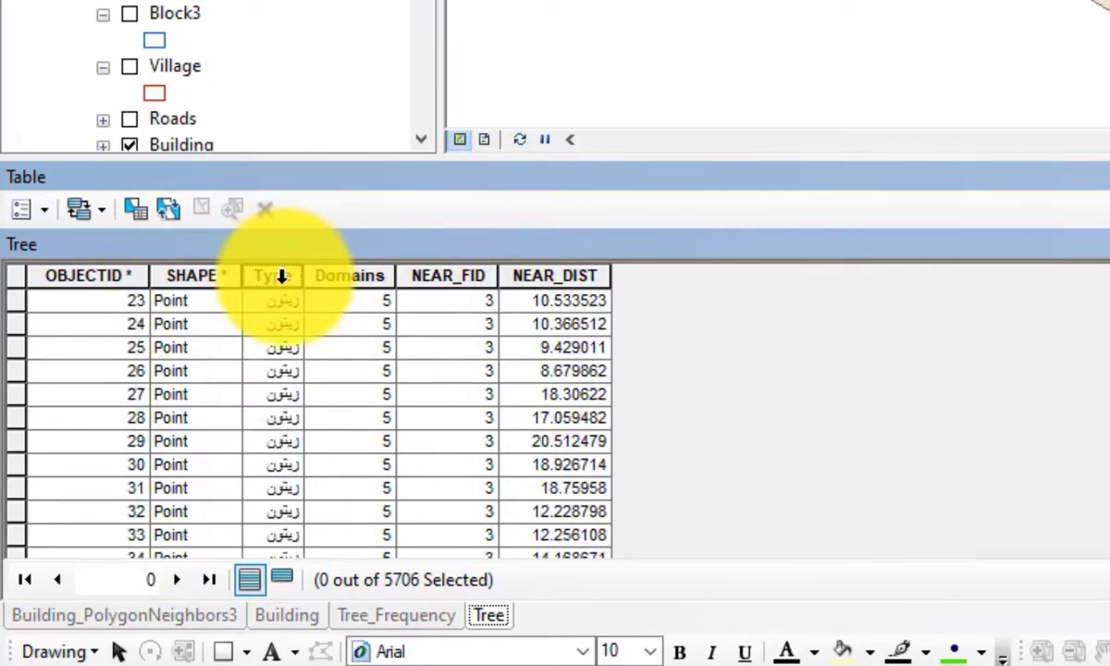
pyautogui.doubleClick(280, 275)
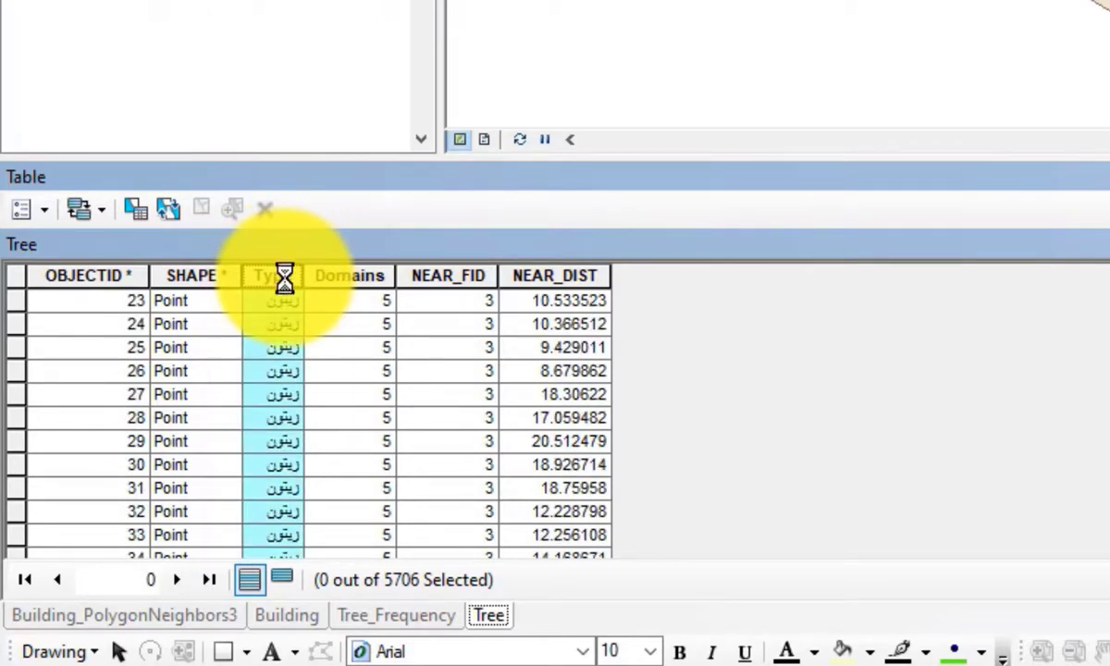
# - Examine the FREQUENCY values for Type codes 1 and 2 in the Tree_Frequency table
pyautogui.click(418, 620)
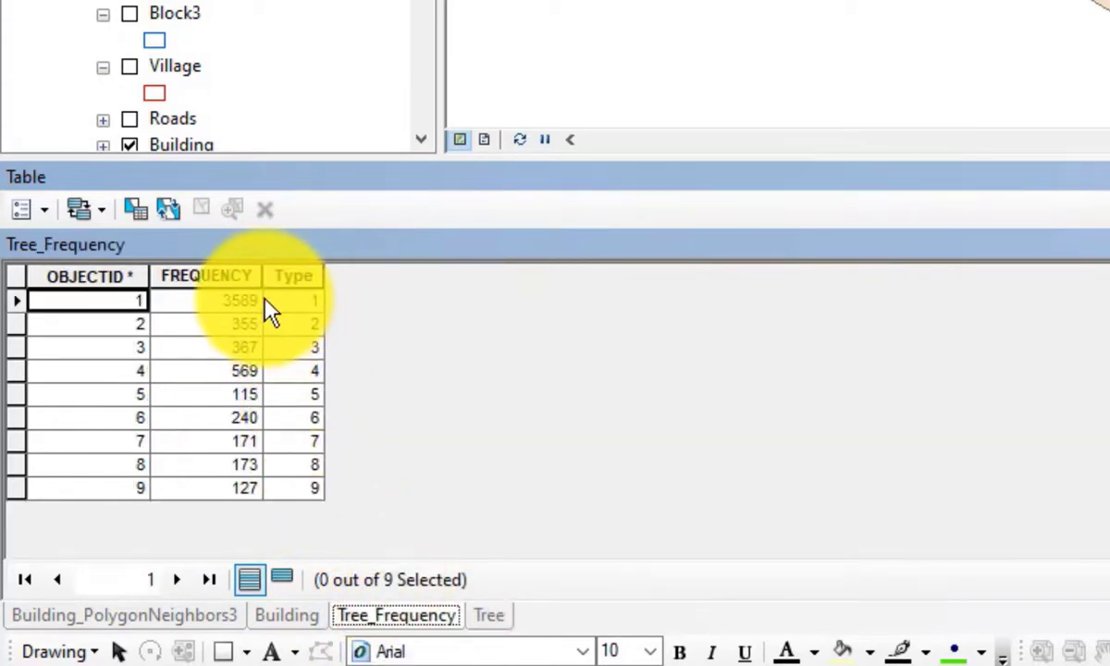
pyautogui.click(293, 307)
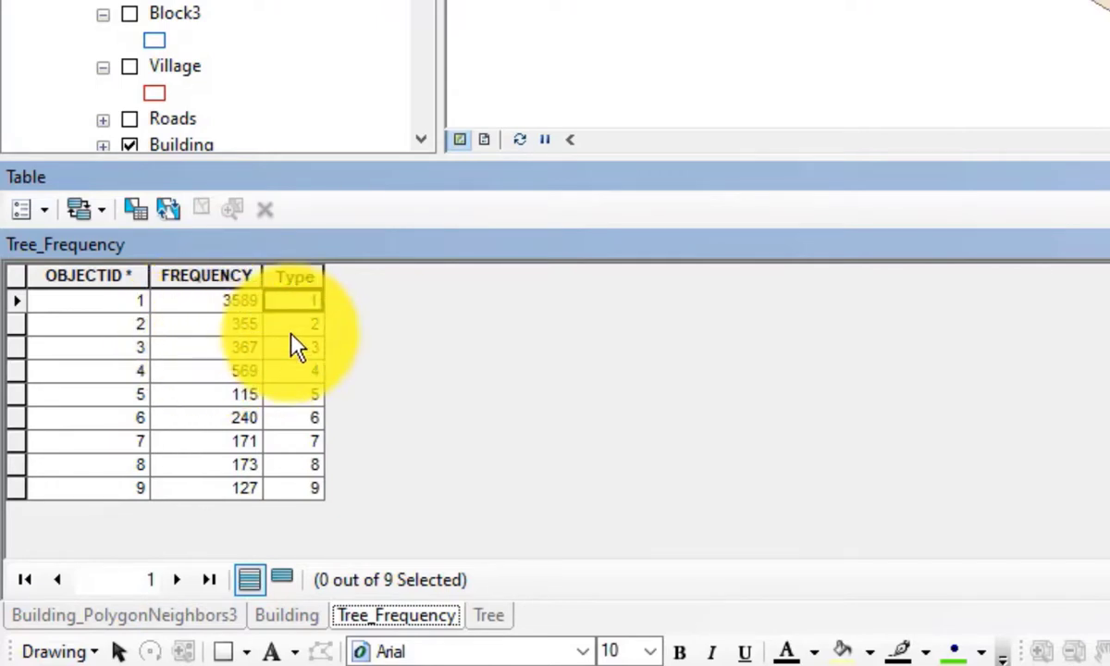
pyautogui.press('Down')
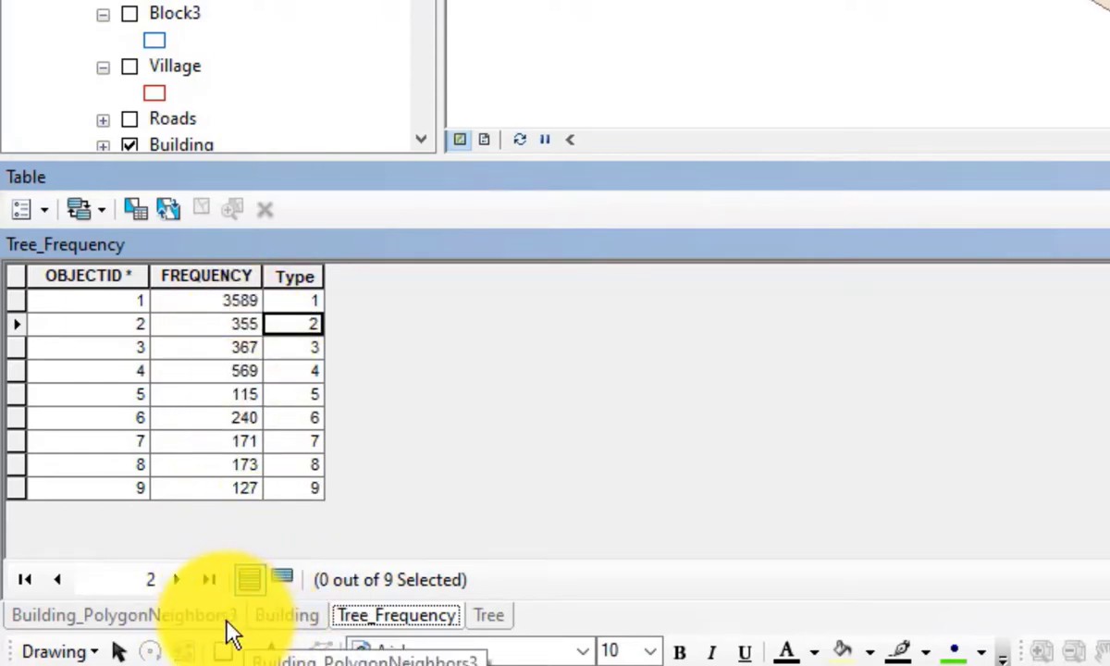
# - Sort the Tree table by ascending Type and compare its first type with the Type 1 record in Tree_Frequency
pyautogui.click(274, 617)
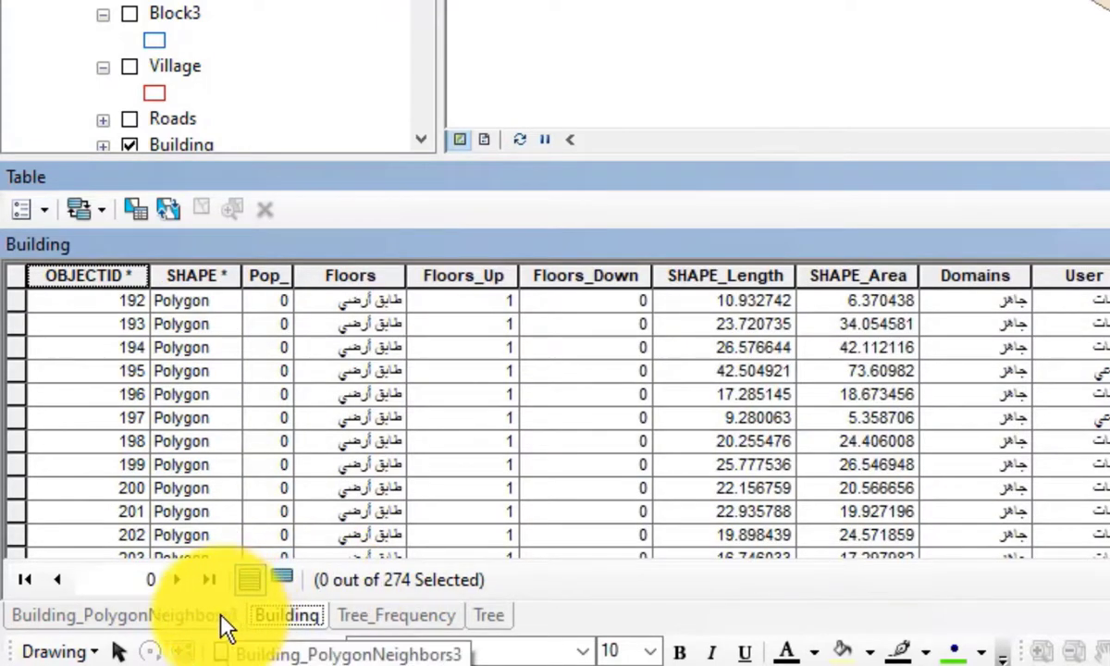
pyautogui.click(492, 616)
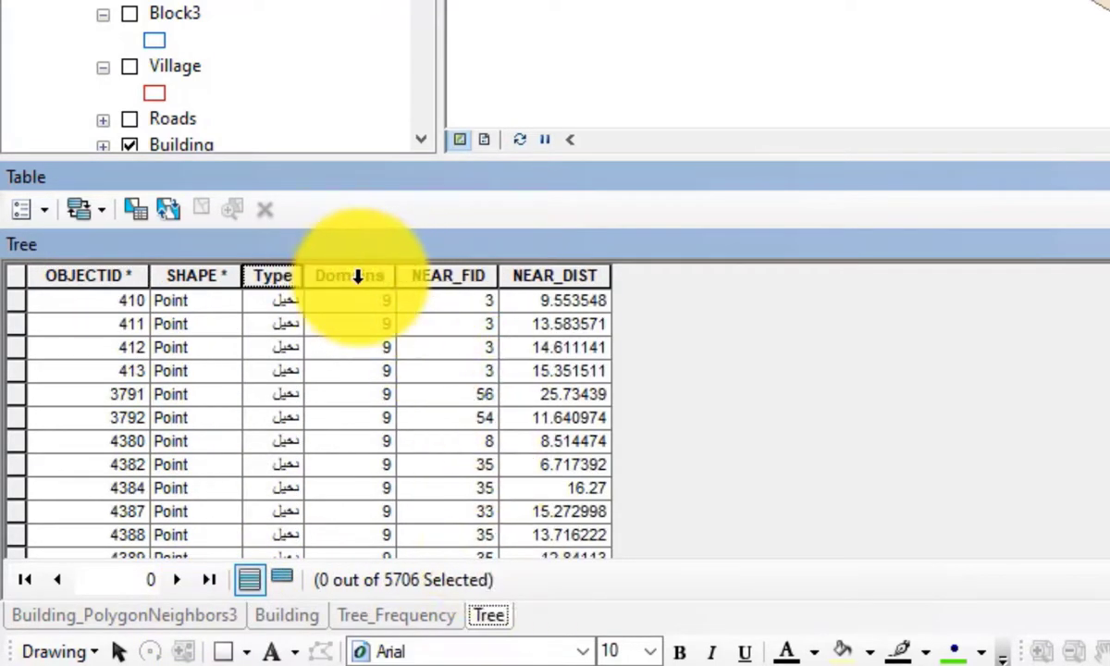
pyautogui.click(287, 277)
pyautogui.click(285, 279)
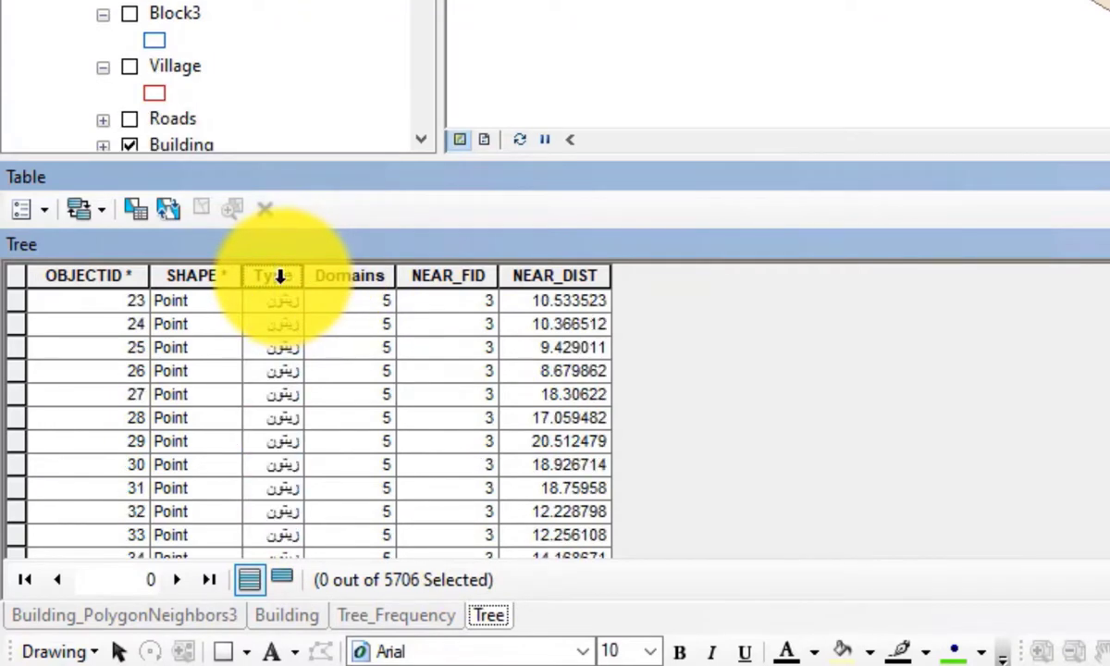
pyautogui.click(393, 613)
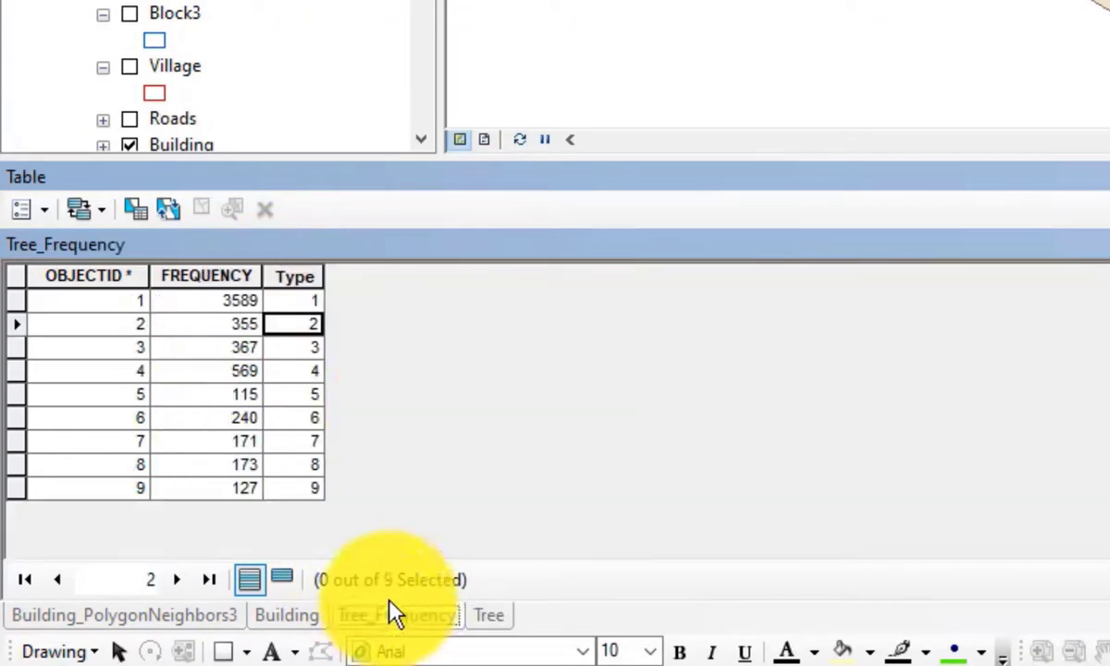
pyautogui.click(300, 302)
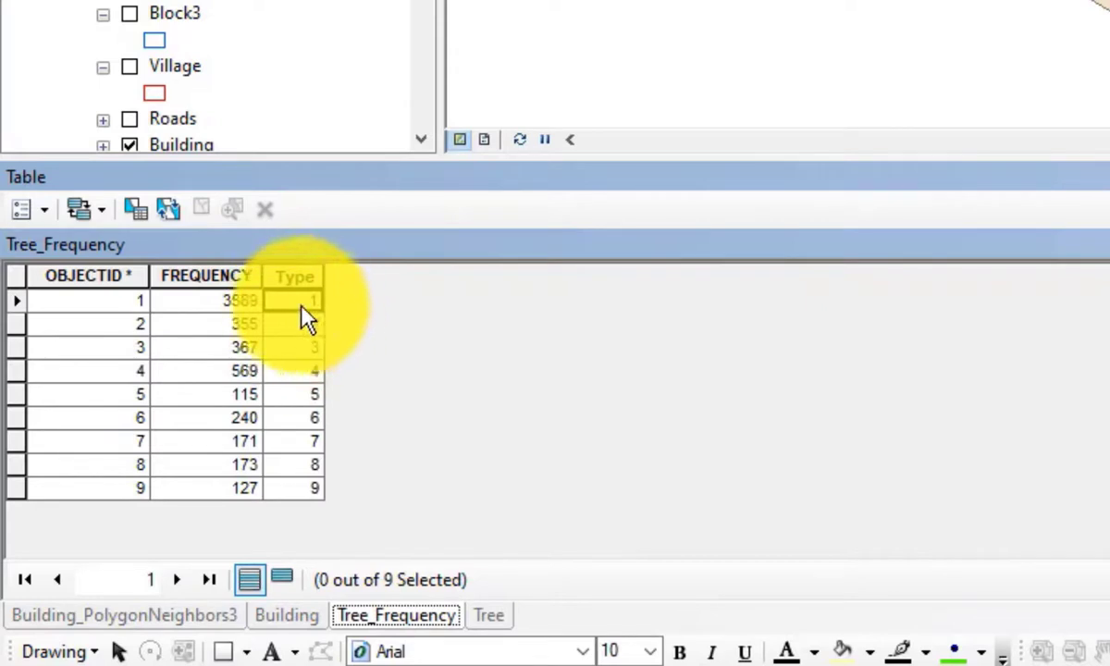
# - Run the Frequency tool on the Building layer with Floors_Up and Floors_Down as the frequency fields
pyautogui.click(222, 617)
pyautogui.click(288, 617)
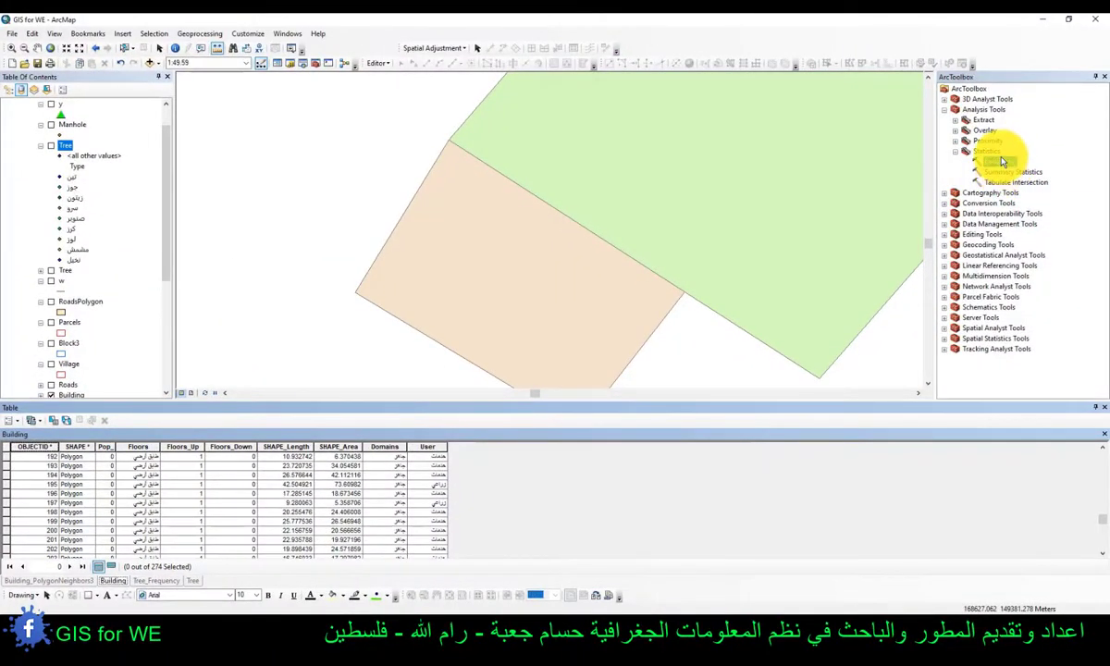
pyautogui.doubleClick(990, 161)
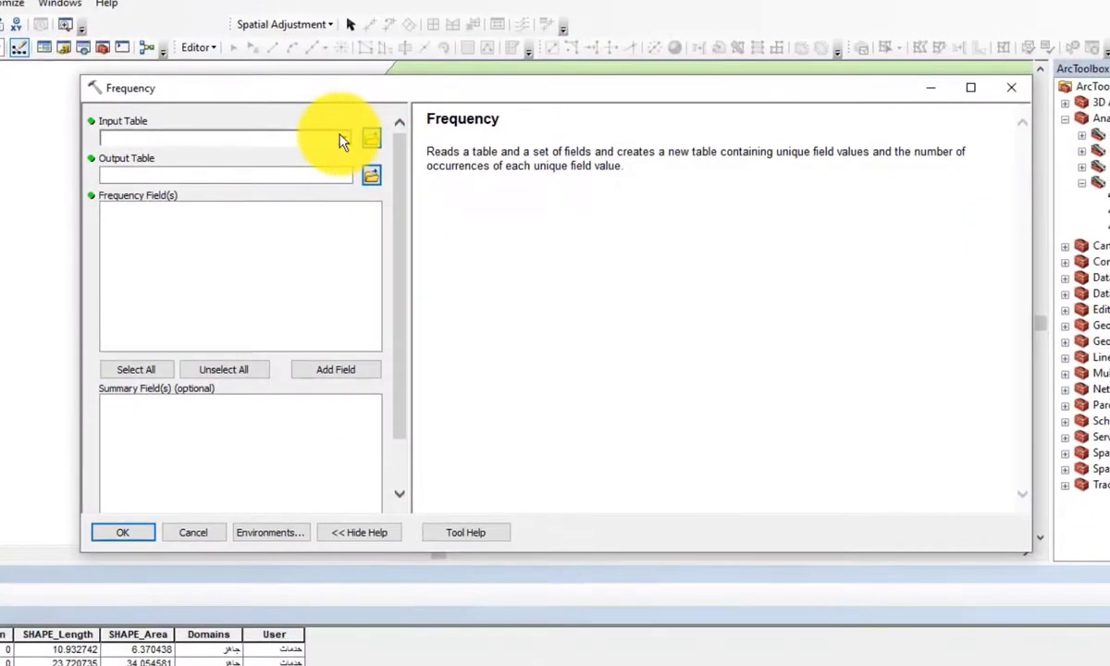
pyautogui.click(356, 137)
pyautogui.scroll(-2, 227, 245)
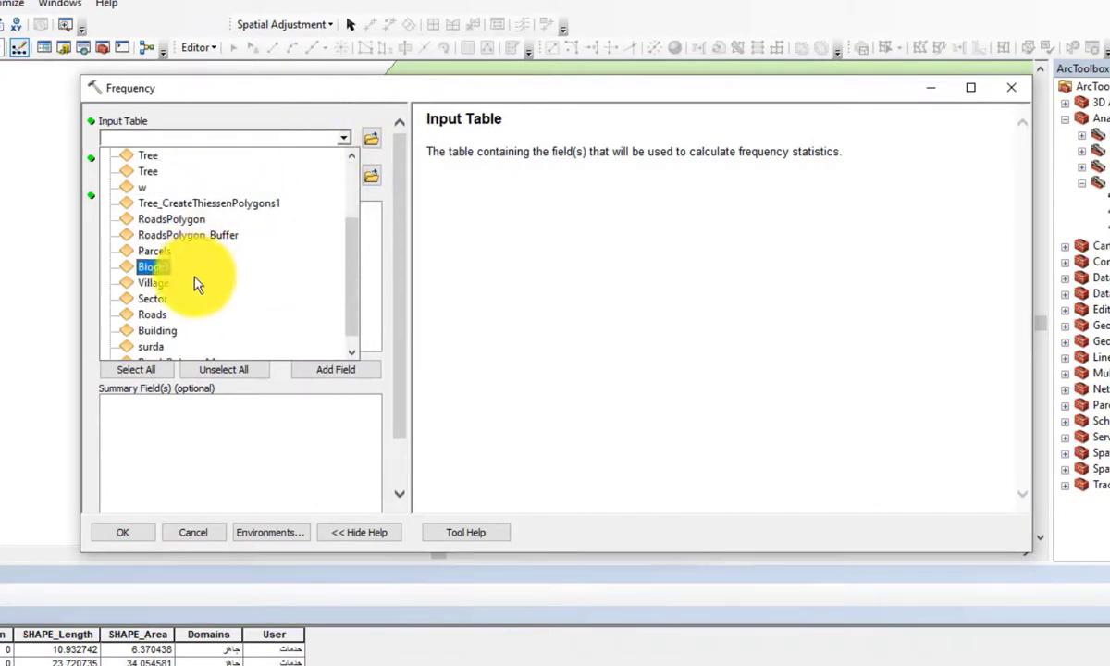
pyautogui.click(180, 331)
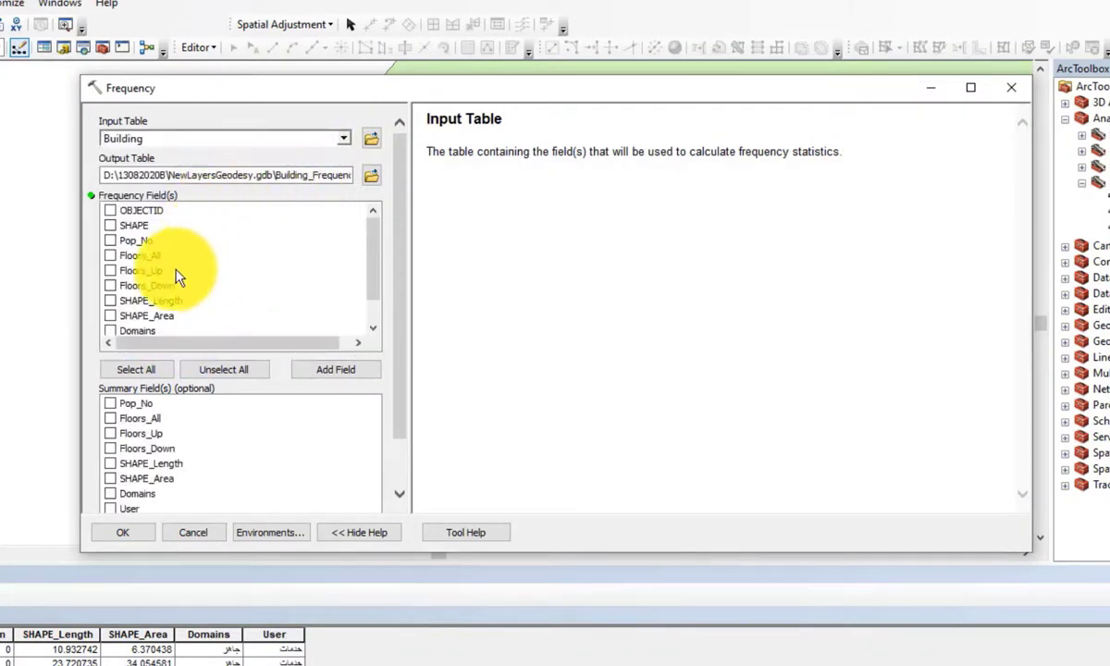
pyautogui.click(110, 270)
pyautogui.click(110, 286)
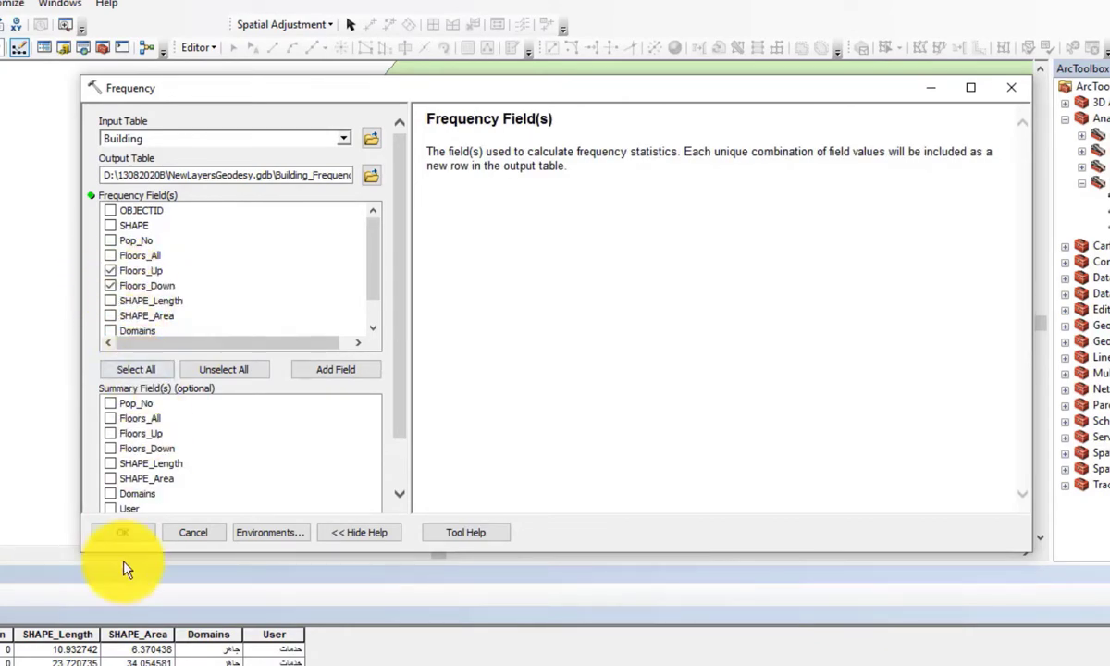
pyautogui.click(122, 532)
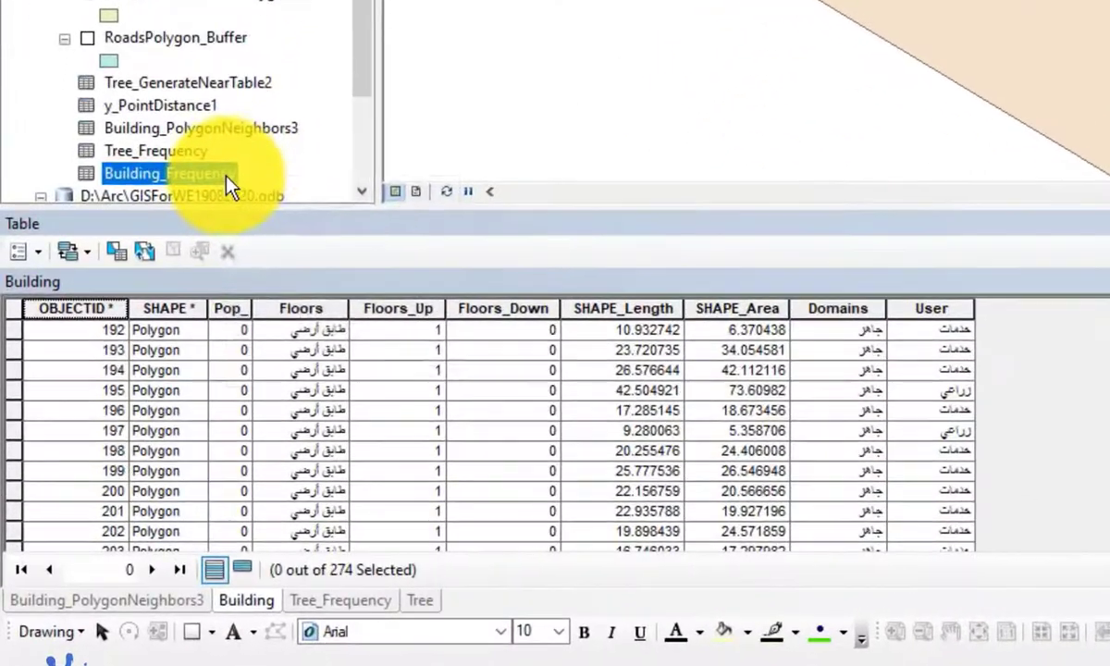
# - Open the Building_Frequency table and examine the FREQUENCY and floor values of its first two records
pyautogui.rightClick(227, 177)
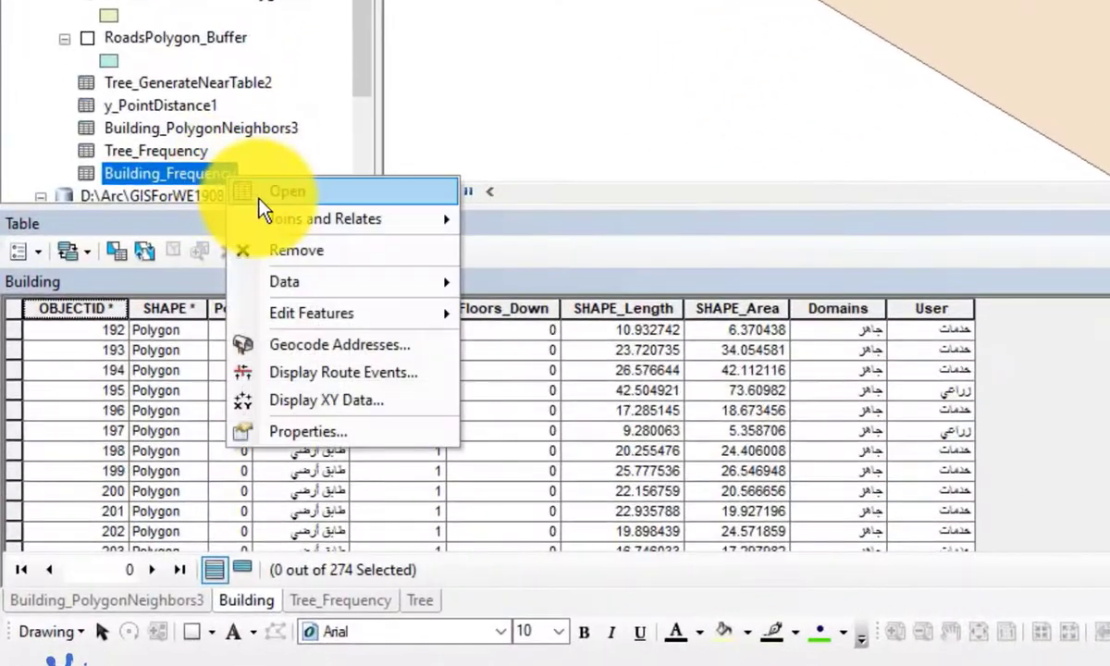
pyautogui.click(251, 186)
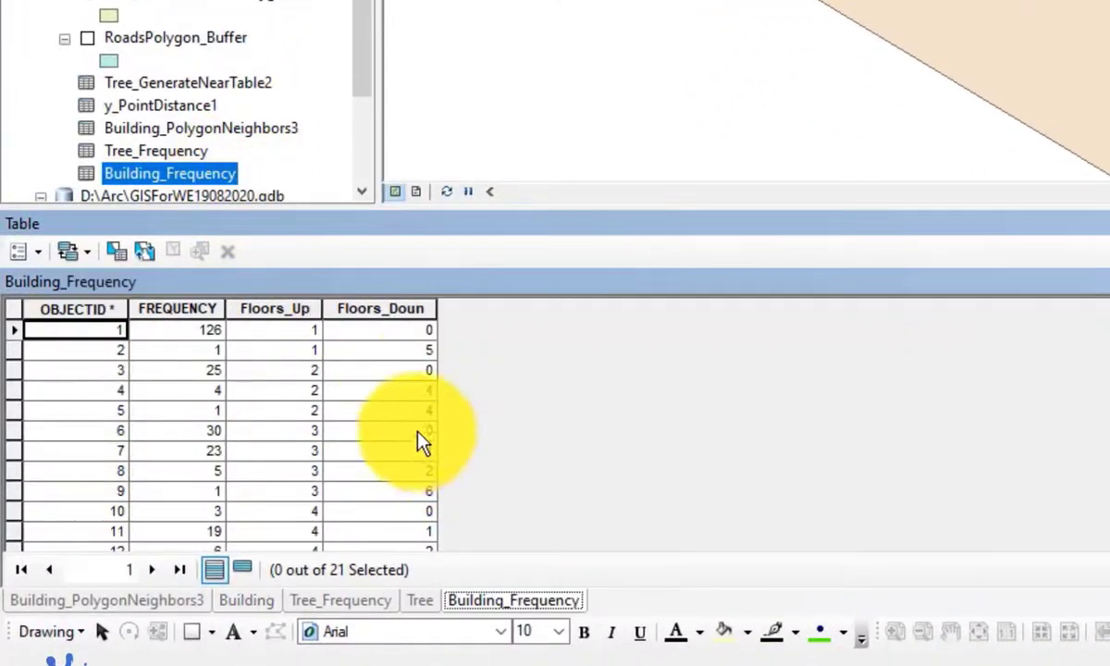
pyautogui.click(271, 331)
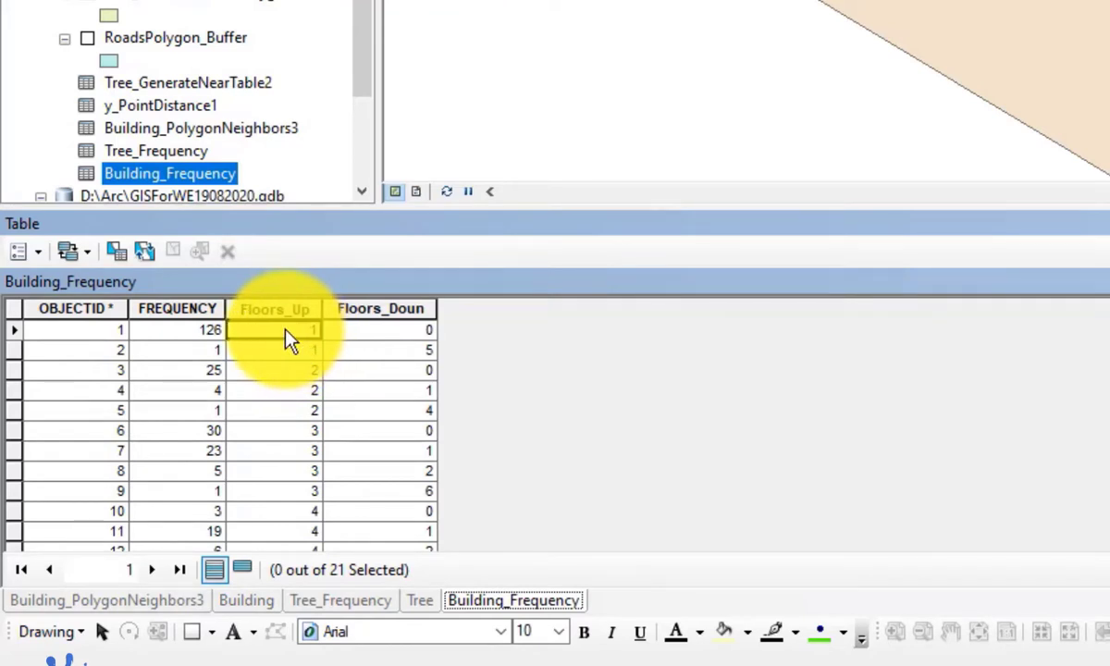
pyautogui.click(185, 342)
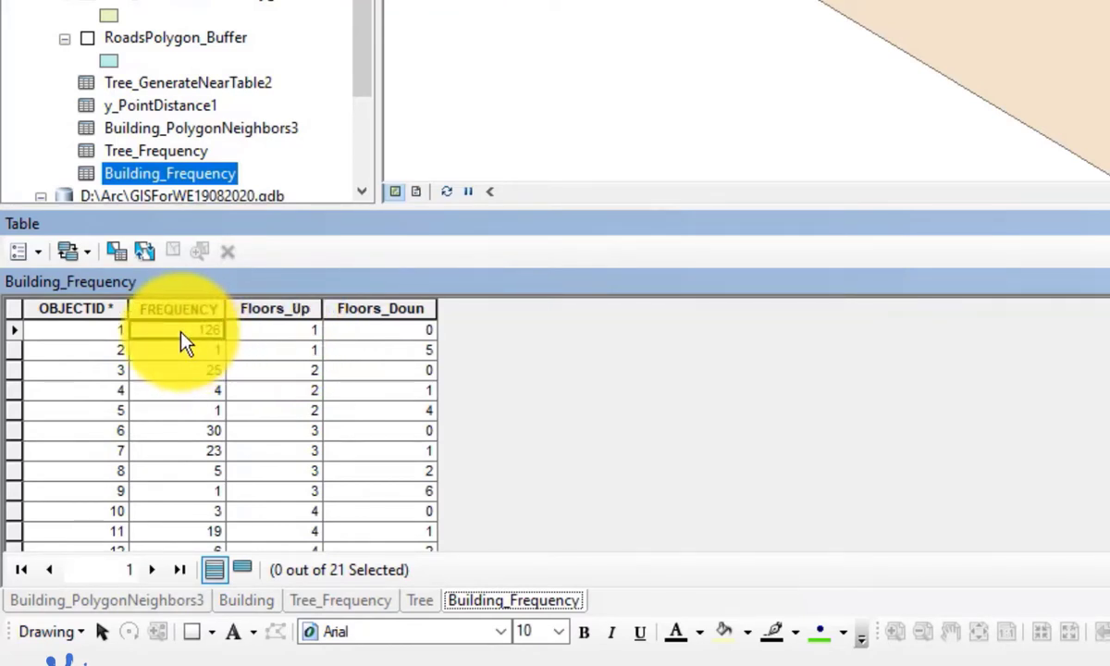
pyautogui.click(288, 331)
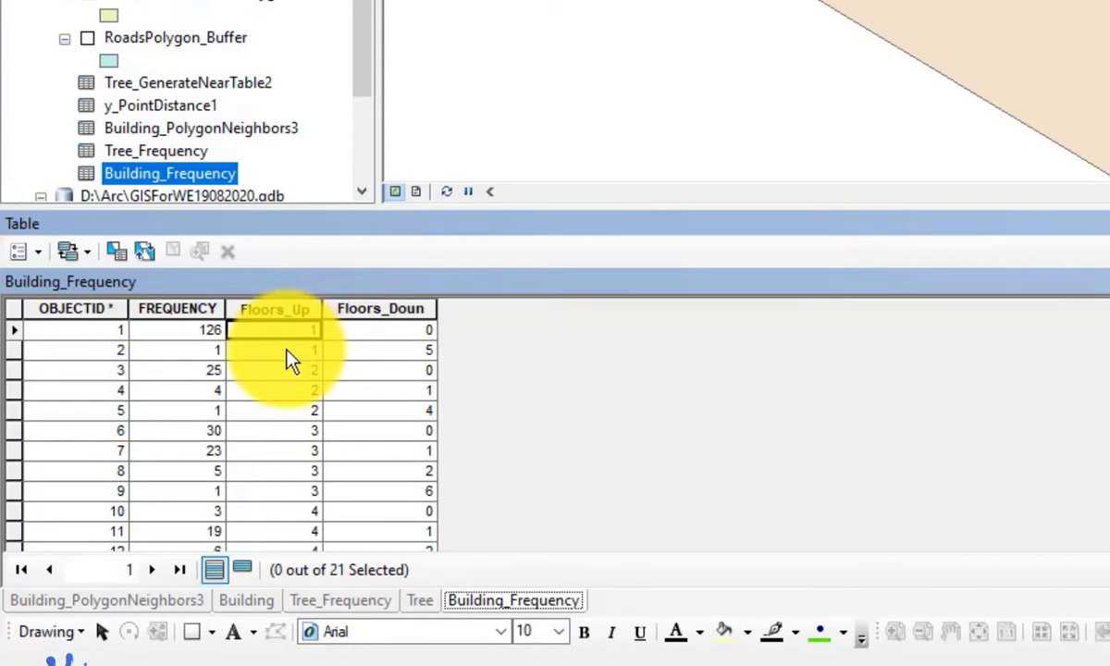
pyautogui.click(383, 350)
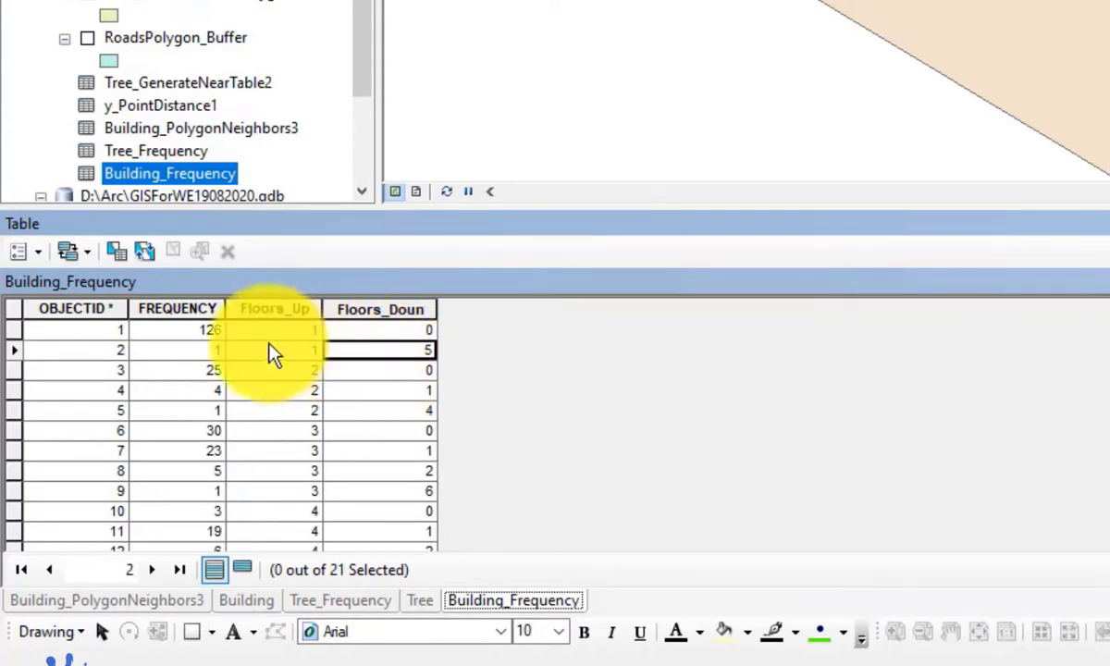
# - Examine the second record's FREQUENCY value and the remaining floor combinations in Building_Frequency, and close the table window
pyautogui.click(198, 359)
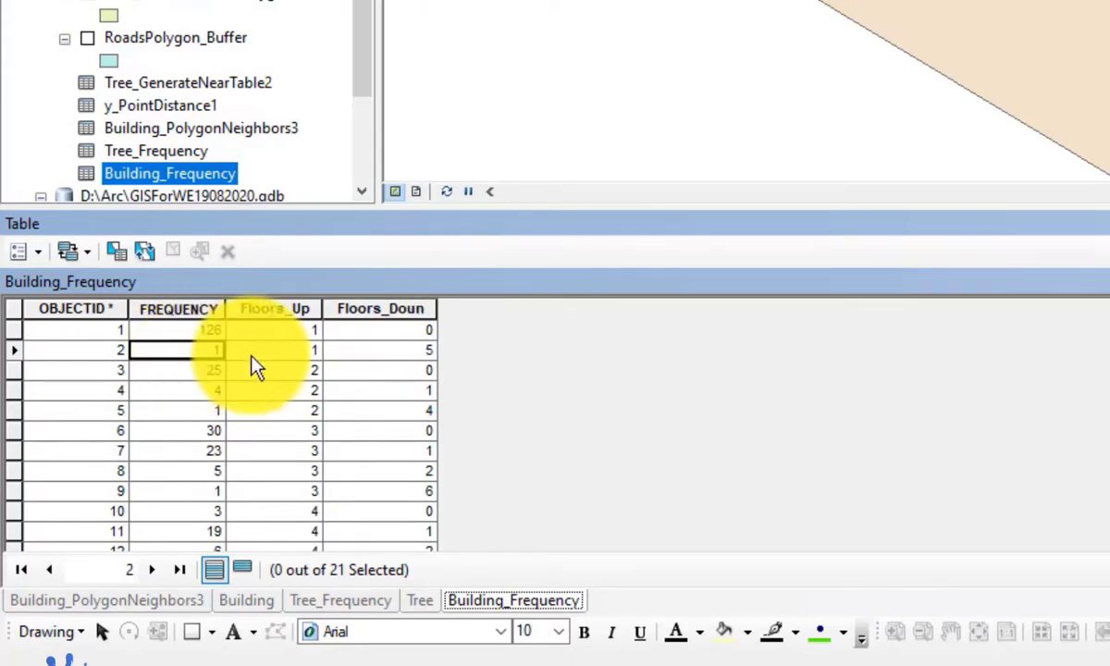
pyautogui.scroll(-4, 208, 393)
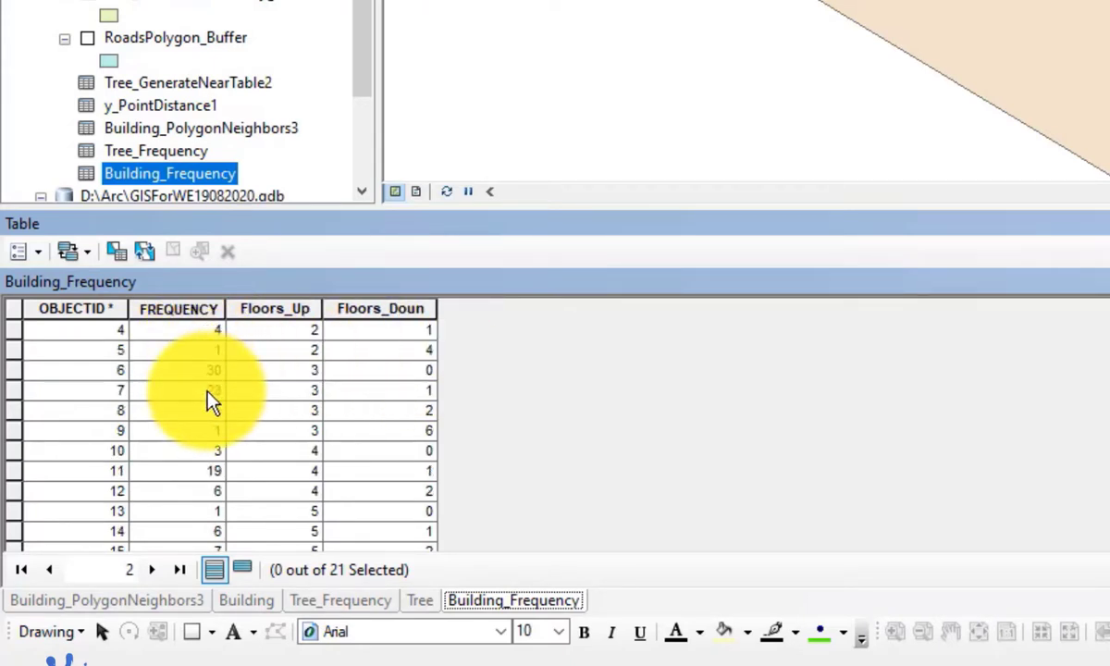
pyautogui.scroll(4, 208, 393)
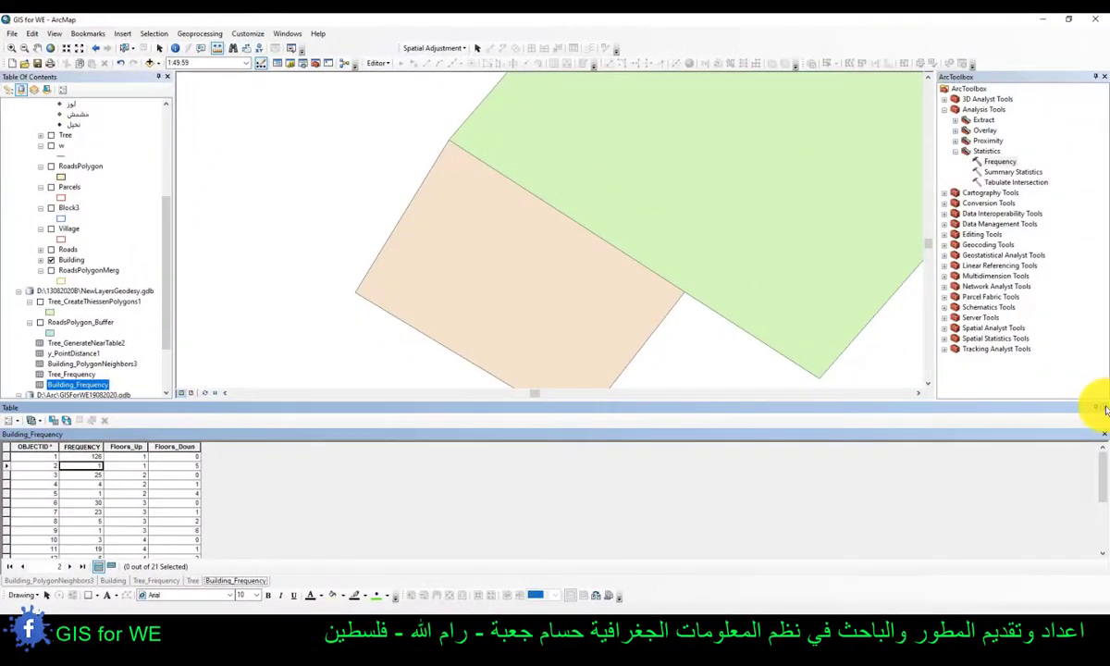
pyautogui.click(1096, 475)
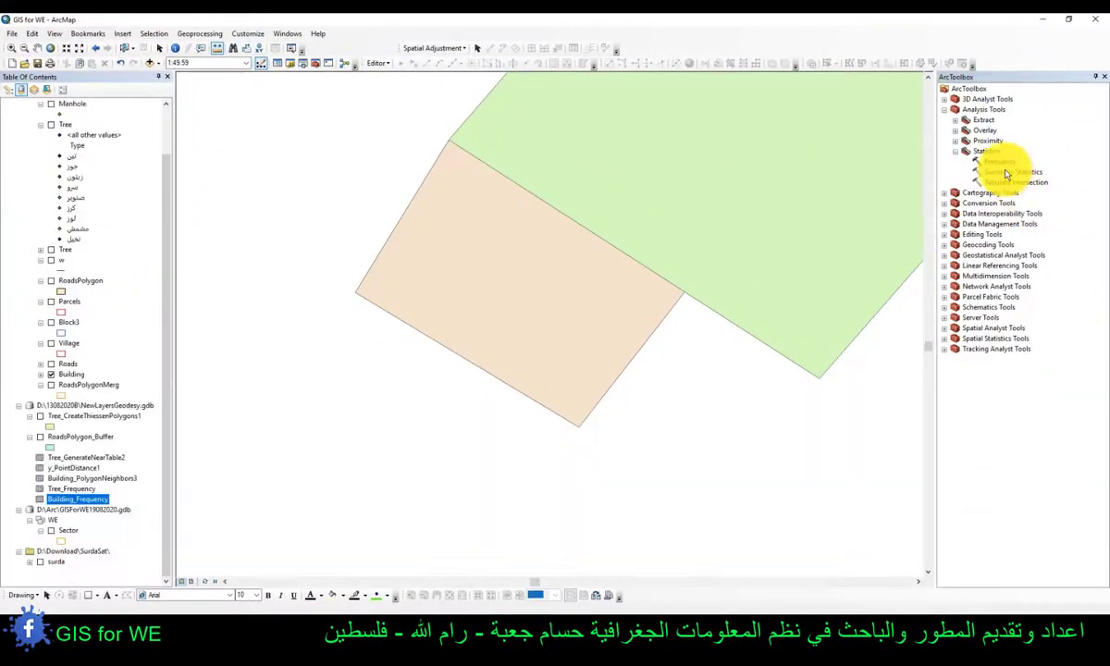
# - Open the Summary Statistics tool and set the Building layer as its input table
pyautogui.click(1010, 173)
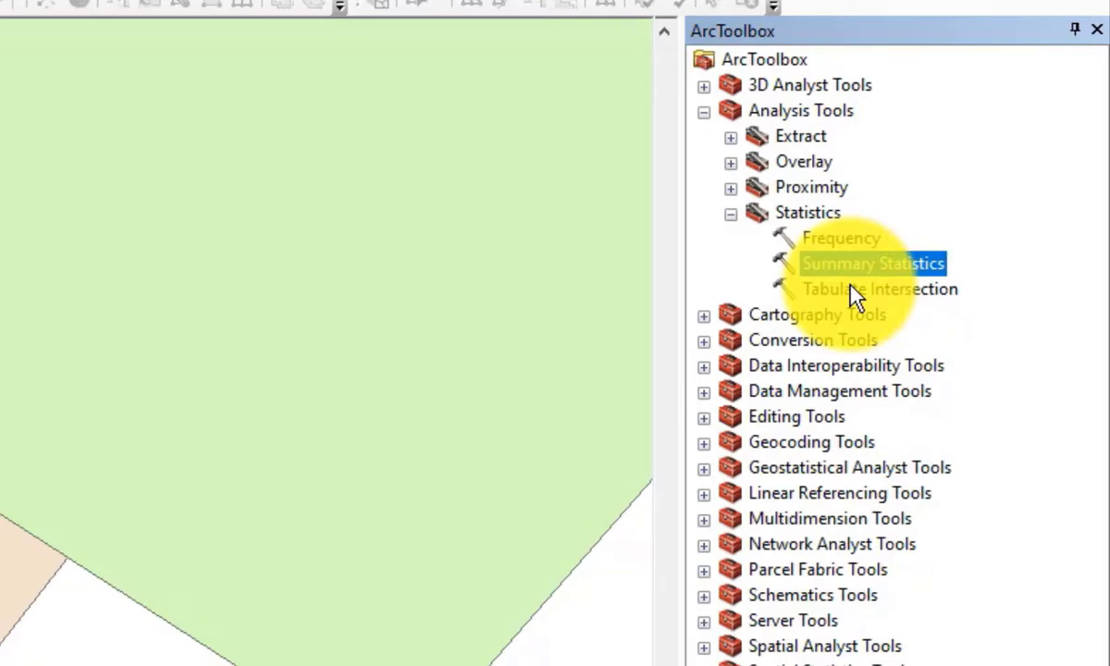
pyautogui.doubleClick(849, 276)
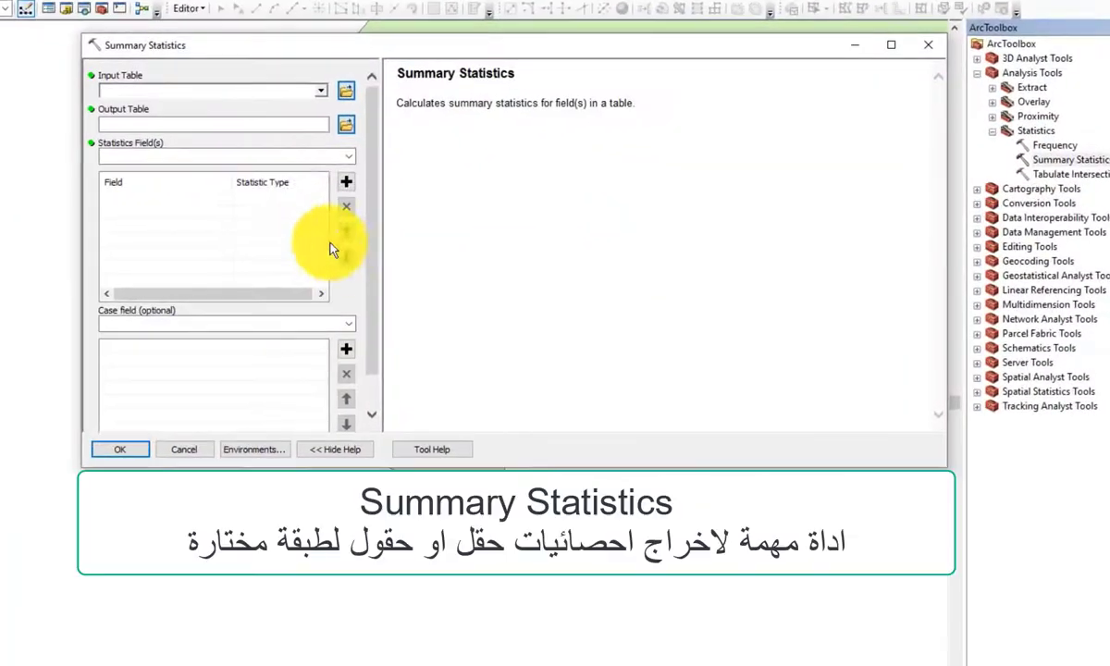
pyautogui.click(320, 91)
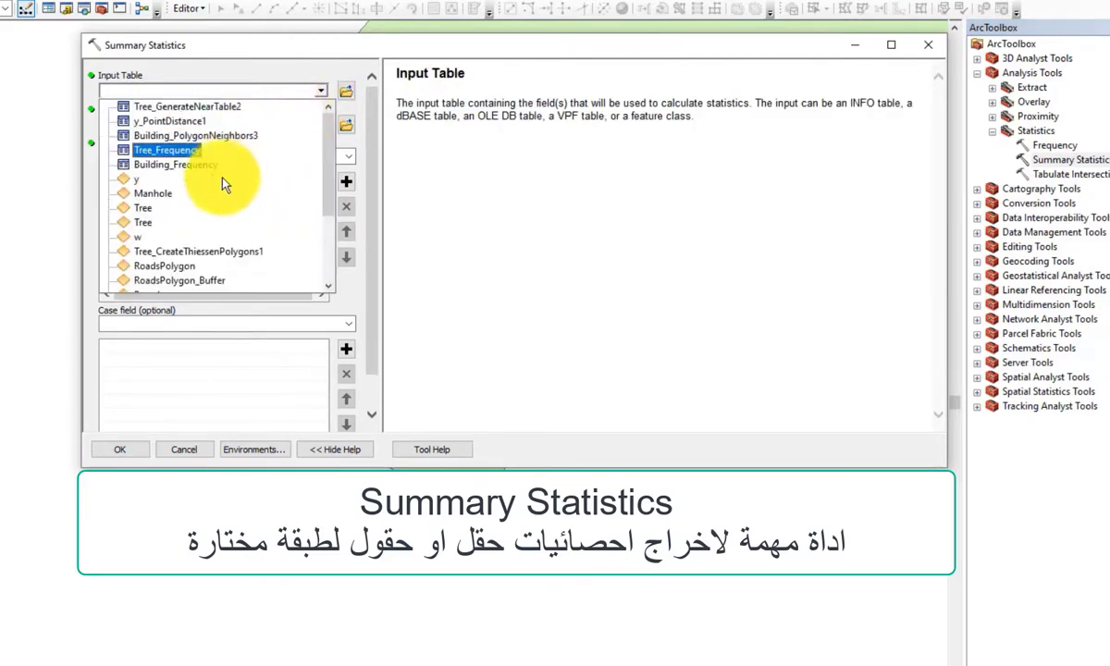
pyautogui.scroll(-1, 220, 185)
pyautogui.scroll(-1, 185, 282)
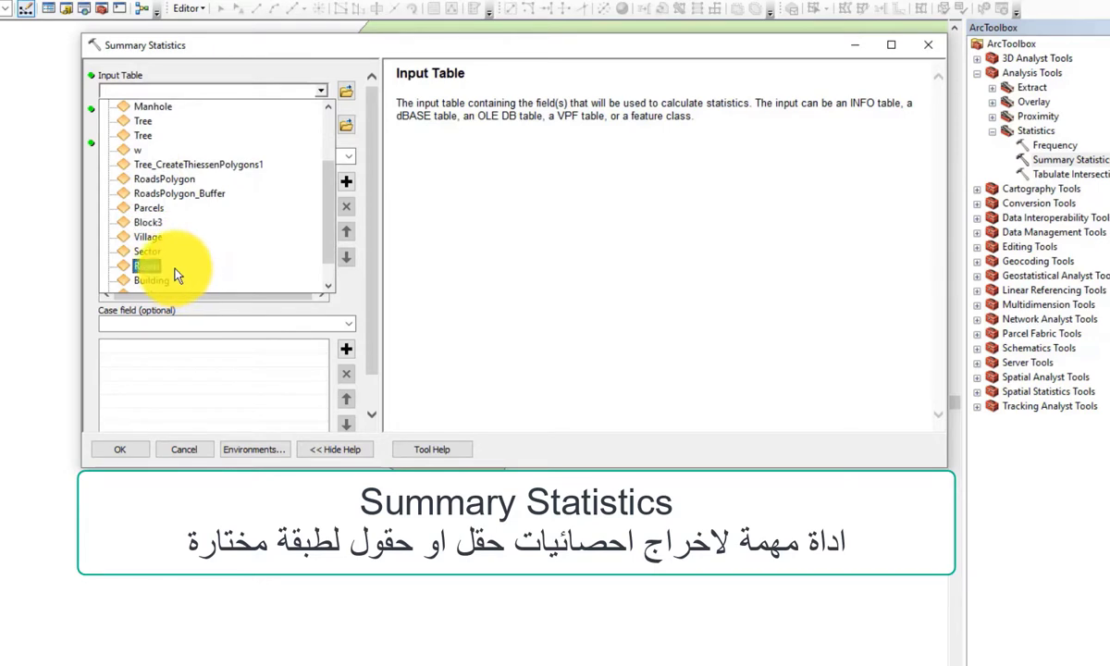
pyautogui.click(186, 279)
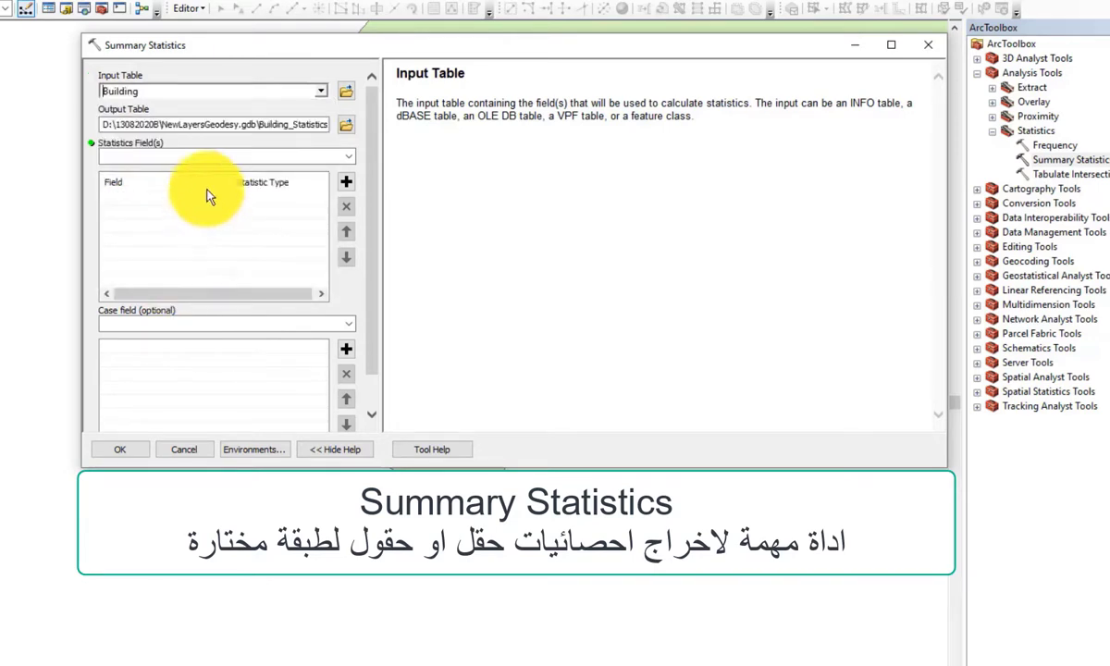
# - Add Floors_All as a statistics field with the SUM statistic type
pyautogui.click(350, 161)
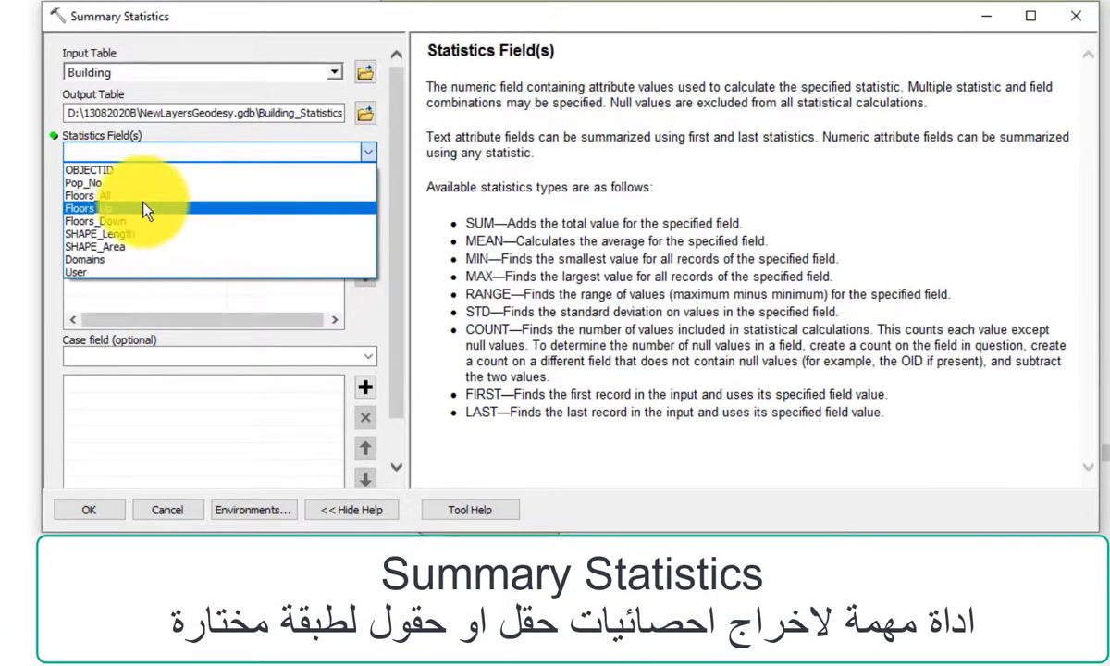
pyautogui.click(100, 195)
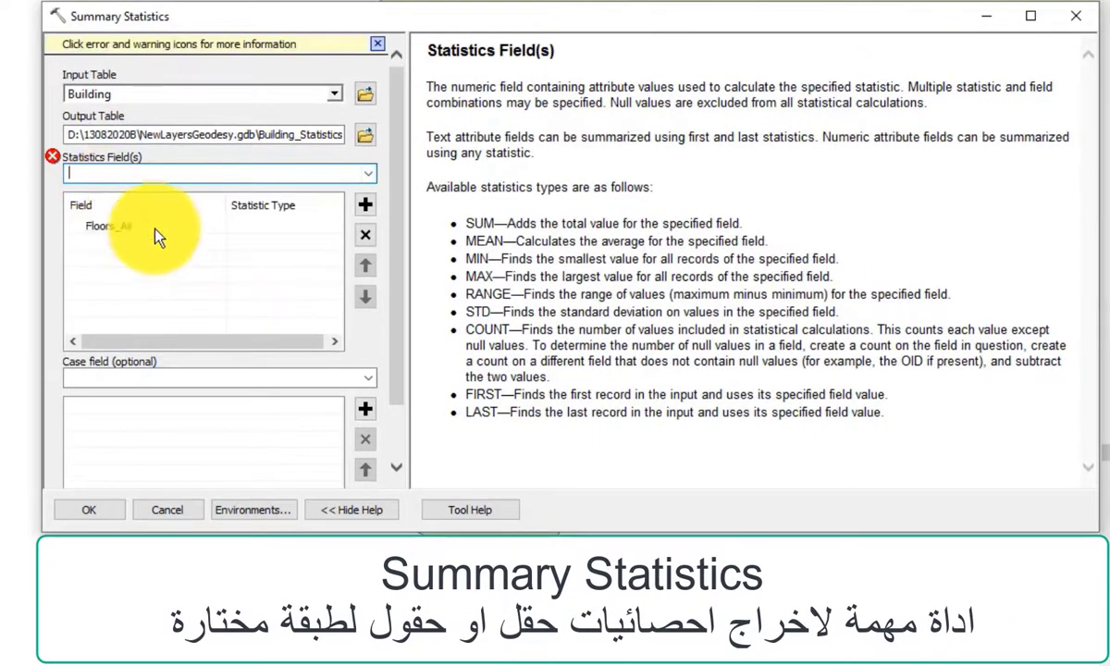
pyautogui.click(294, 229)
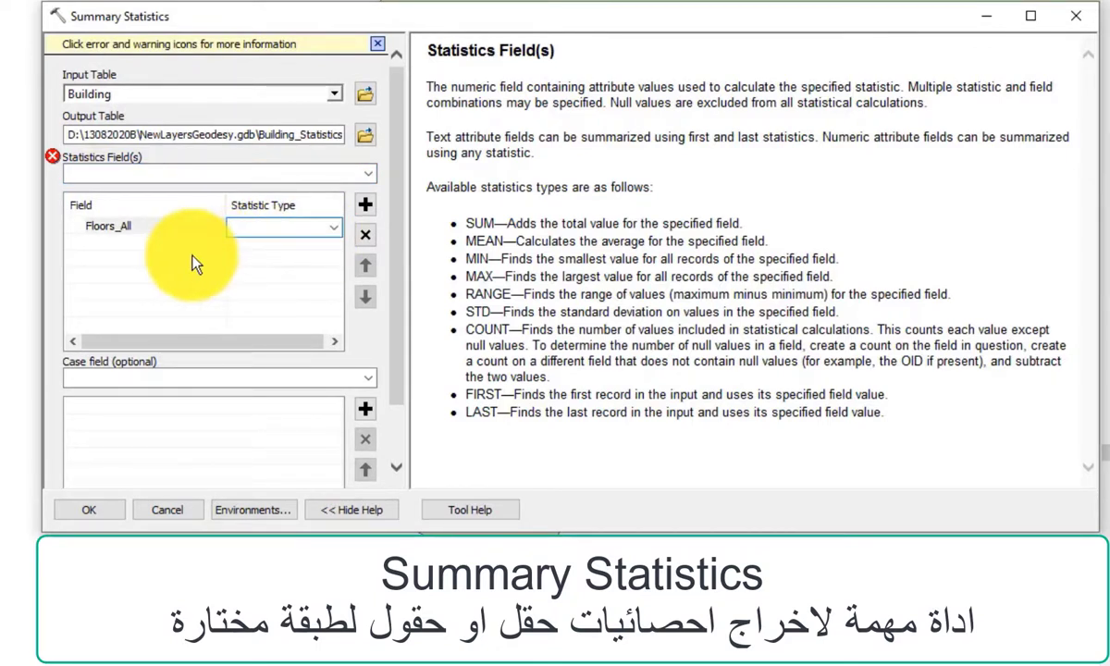
pyautogui.moveTo(53, 156)
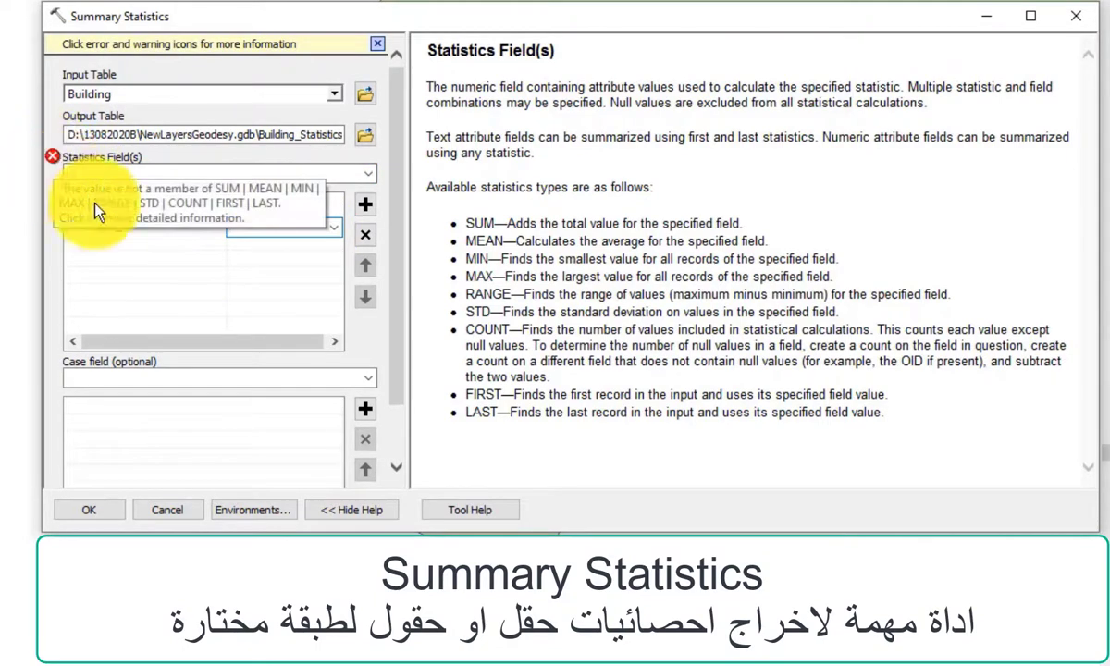
pyautogui.click(331, 228)
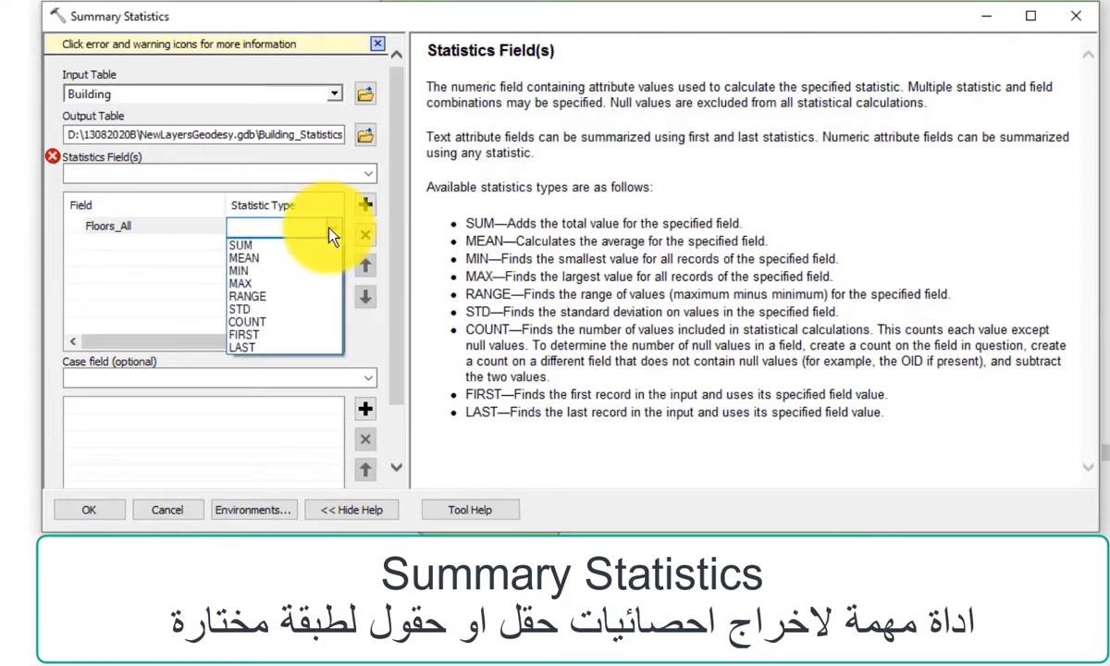
pyautogui.click(141, 242)
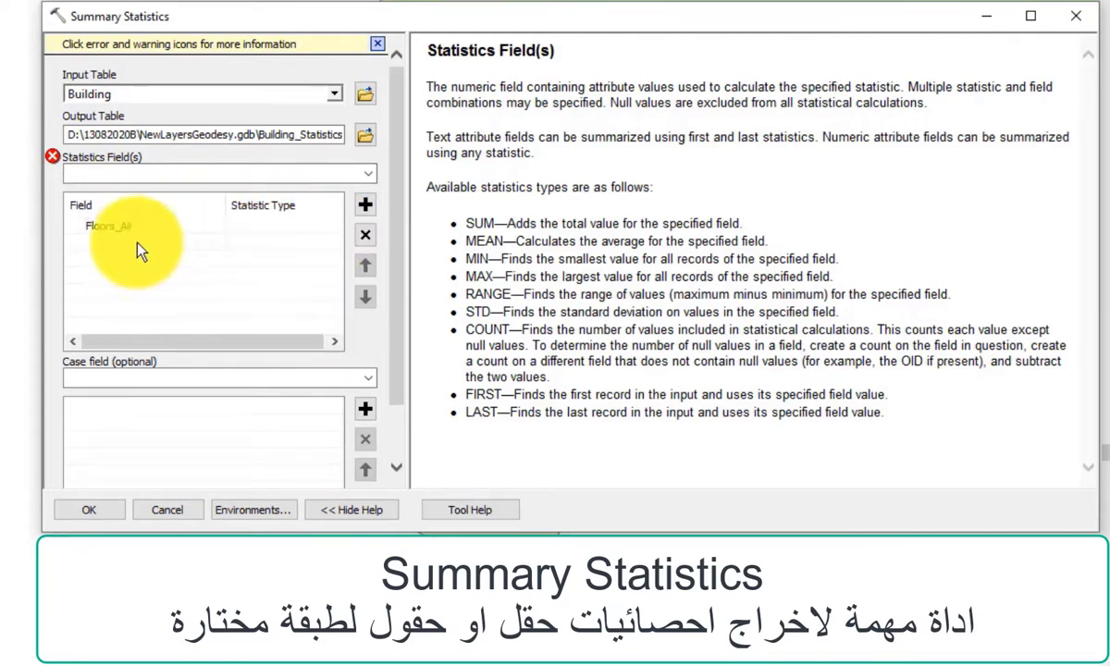
pyautogui.click(310, 228)
pyautogui.click(309, 229)
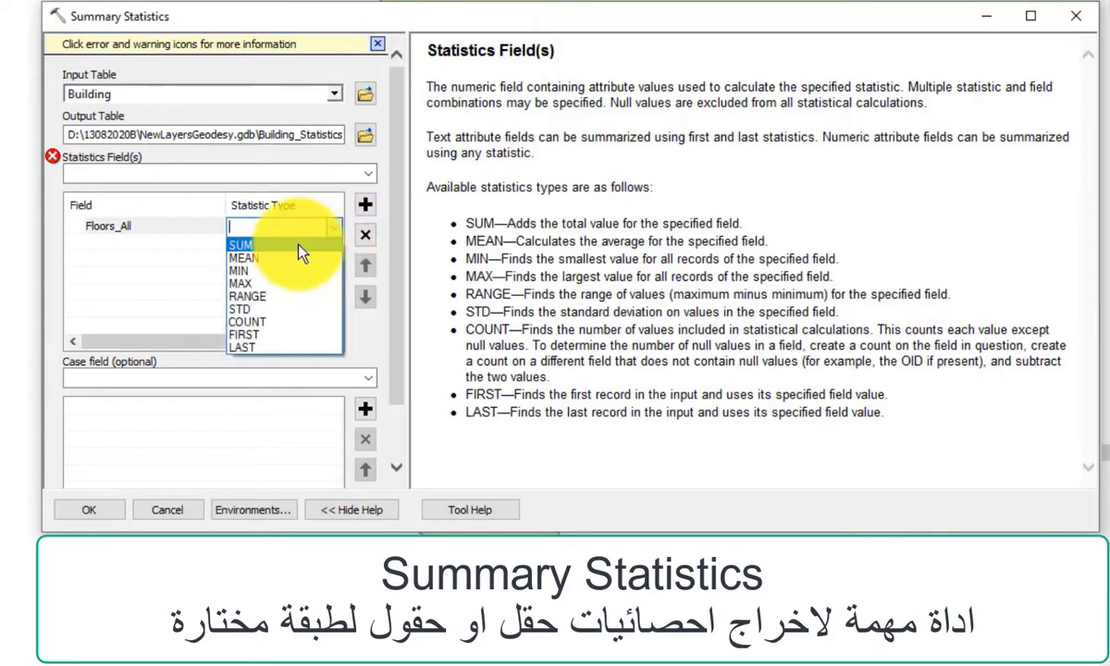
pyautogui.click(297, 245)
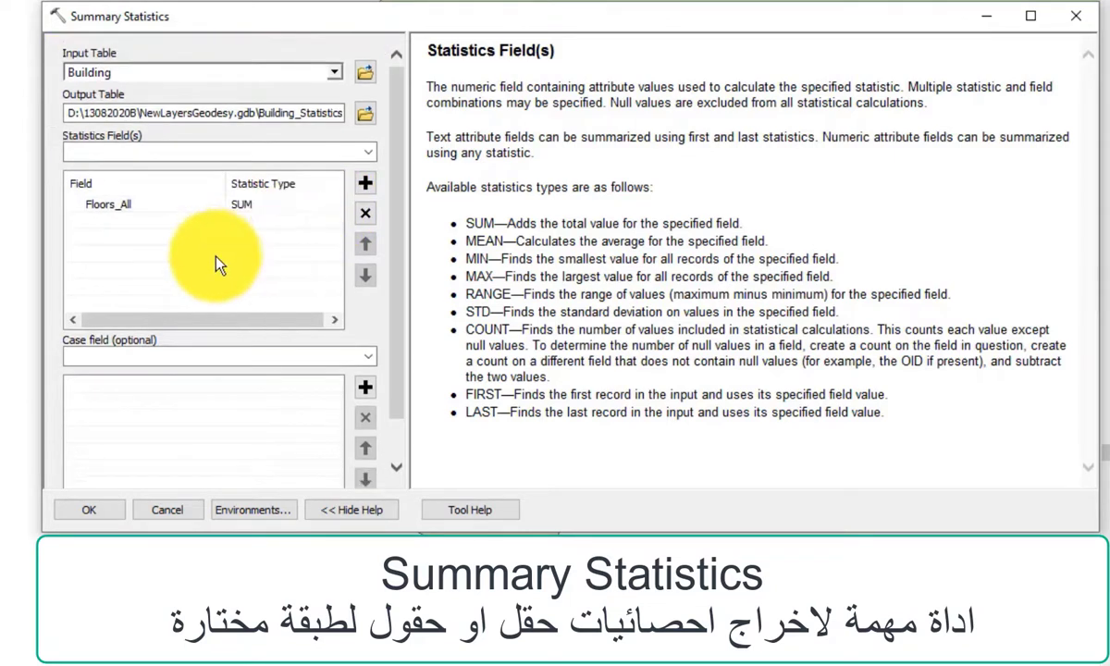
# - Add Floors_Up as a statistics field with the MIN statistic type
pyautogui.click(368, 154)
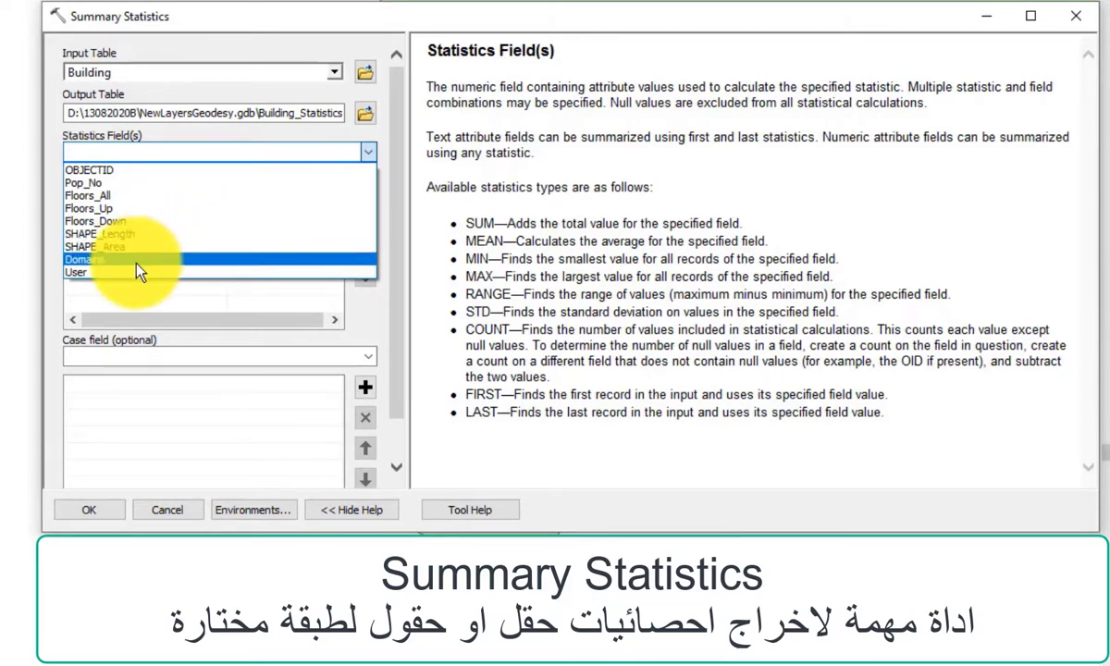
pyautogui.click(93, 209)
pyautogui.click(311, 224)
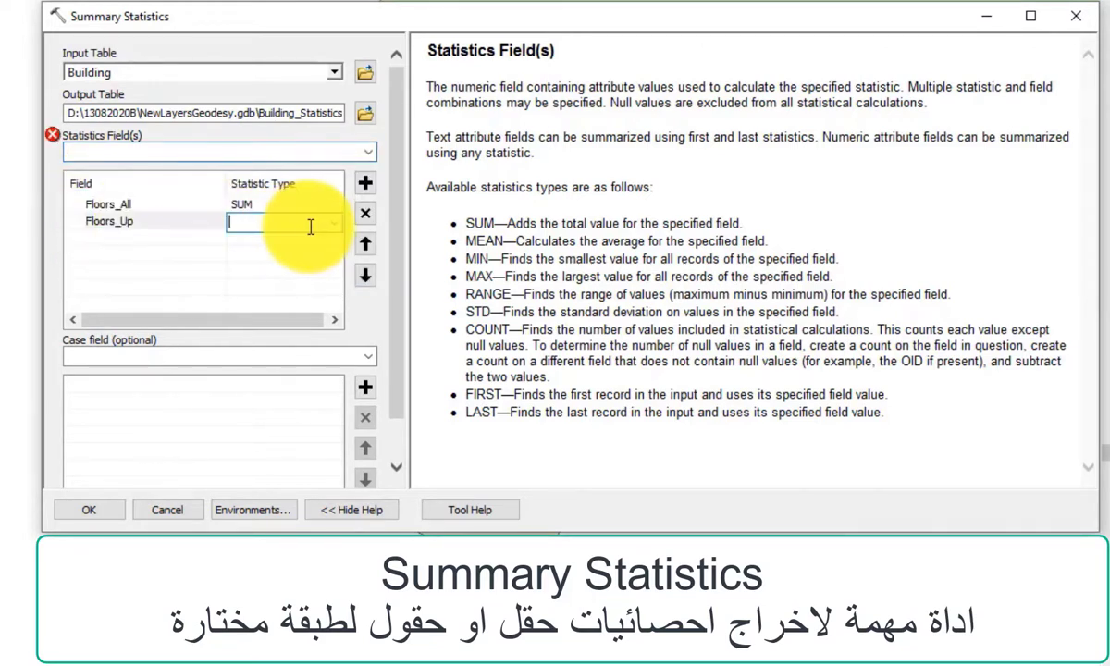
pyautogui.click(311, 225)
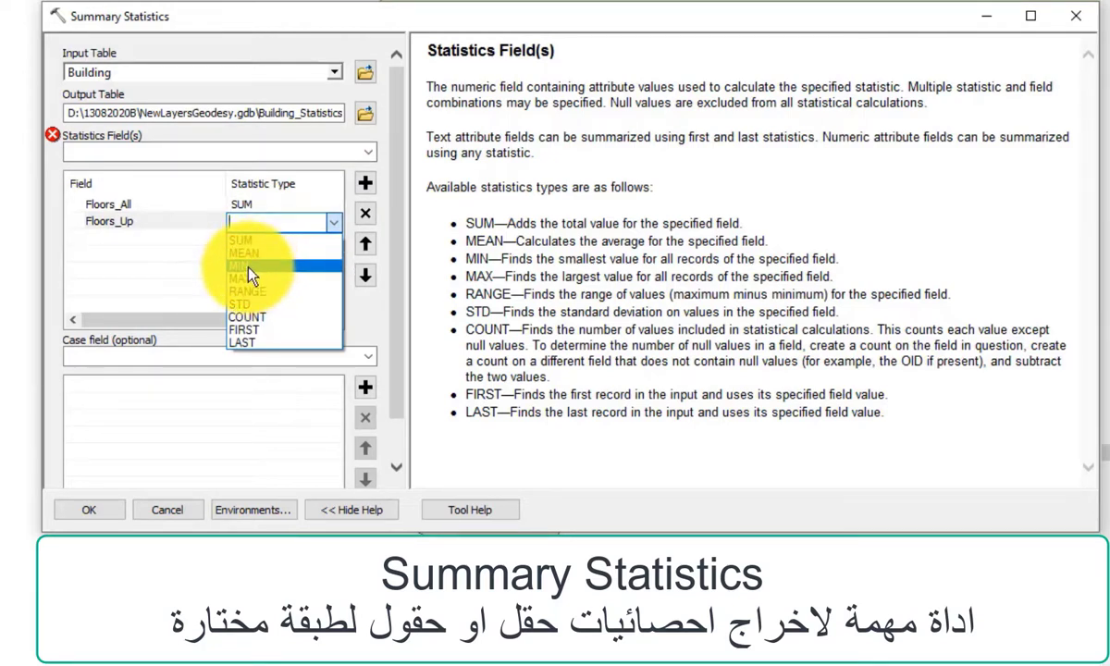
pyautogui.click(248, 266)
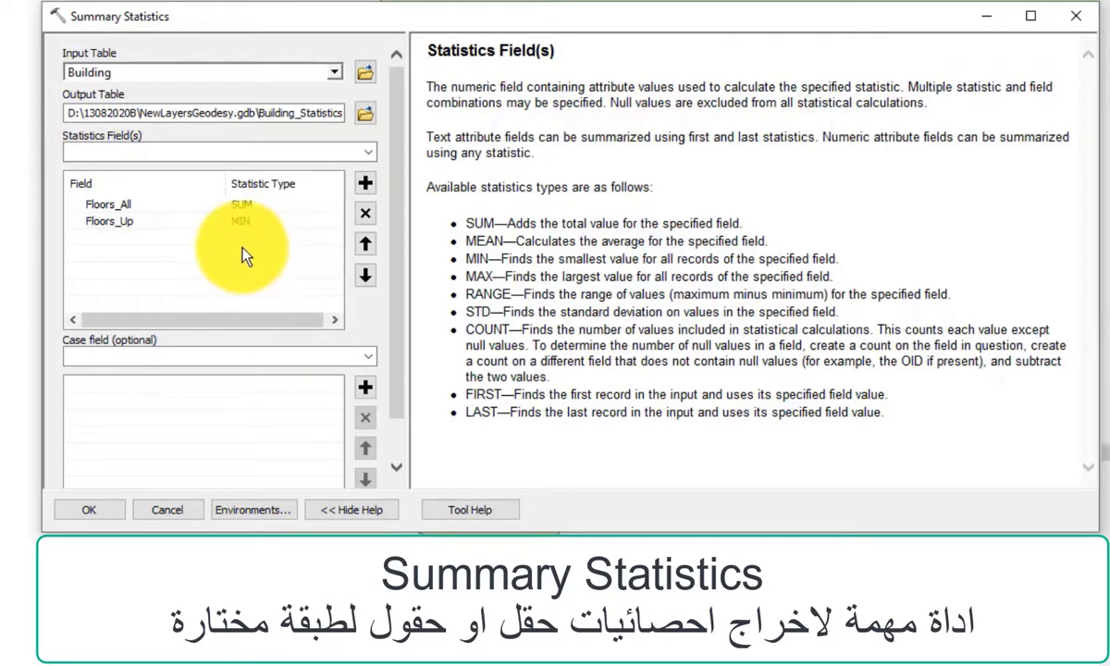
# - Add SHAPE_Area as a statistics field with the MAX statistic type
pyautogui.click(368, 154)
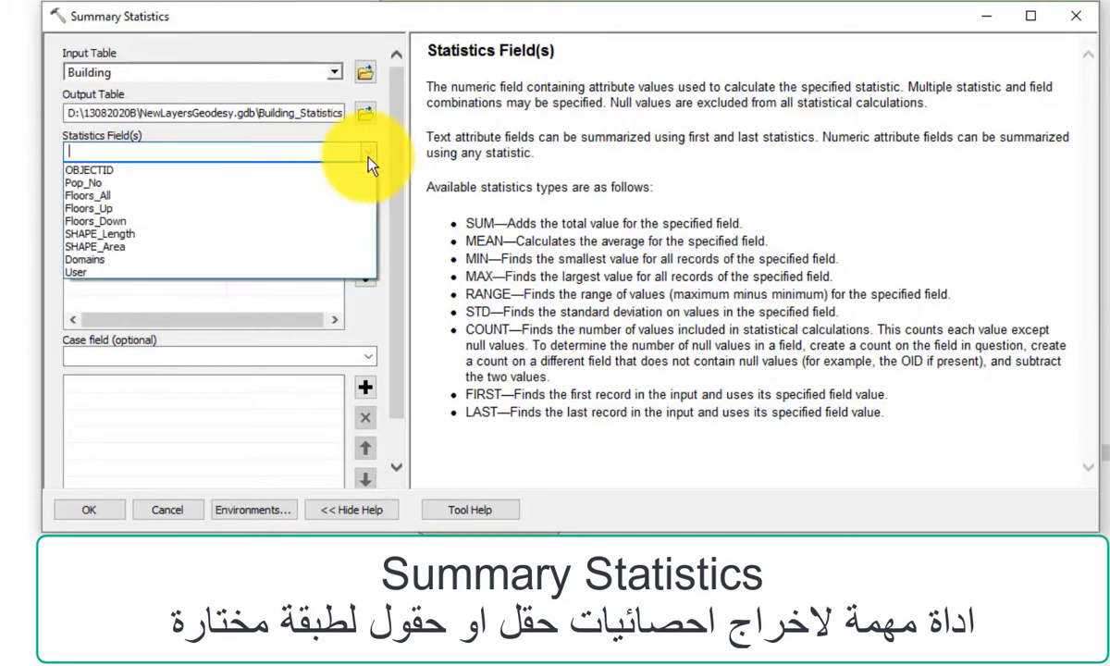
pyautogui.click(120, 247)
pyautogui.click(319, 239)
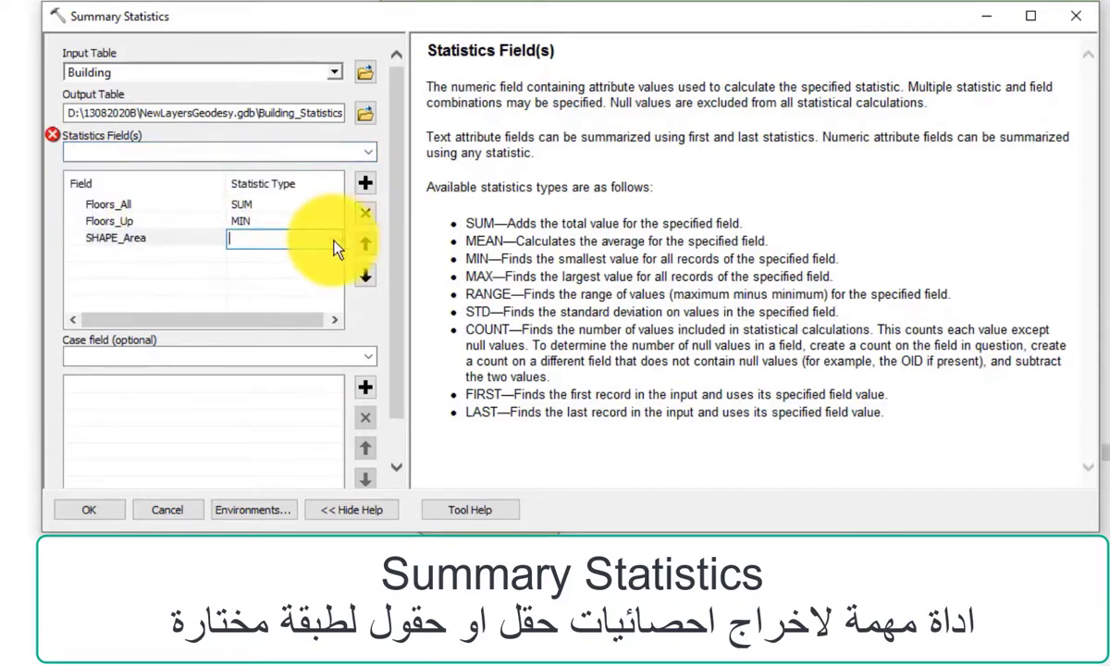
pyautogui.click(333, 239)
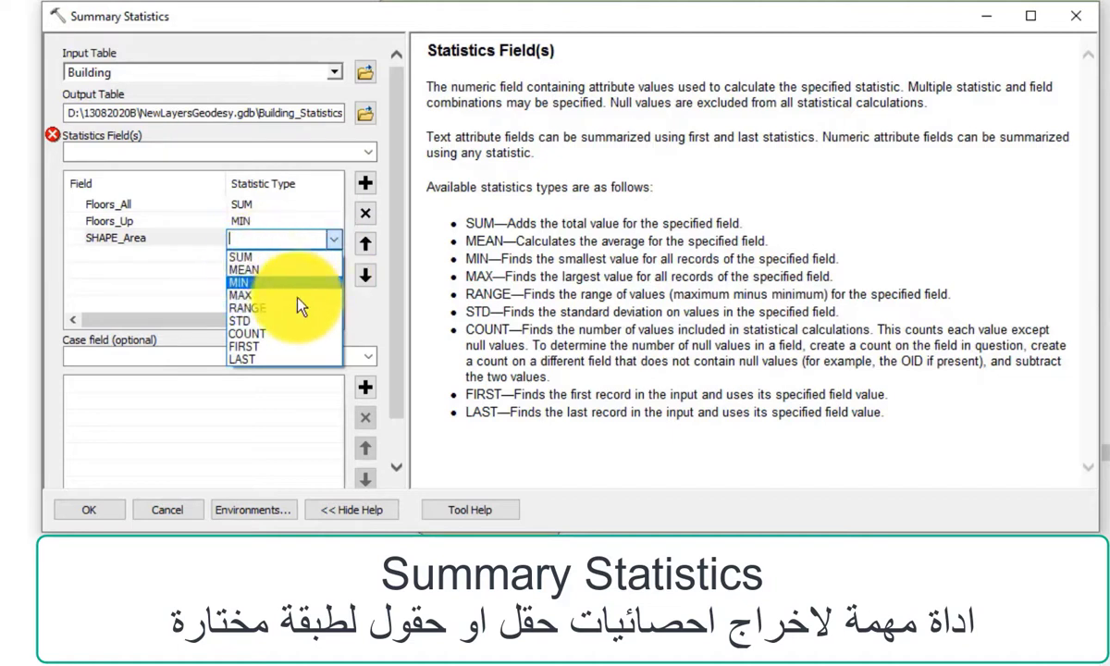
pyautogui.click(242, 295)
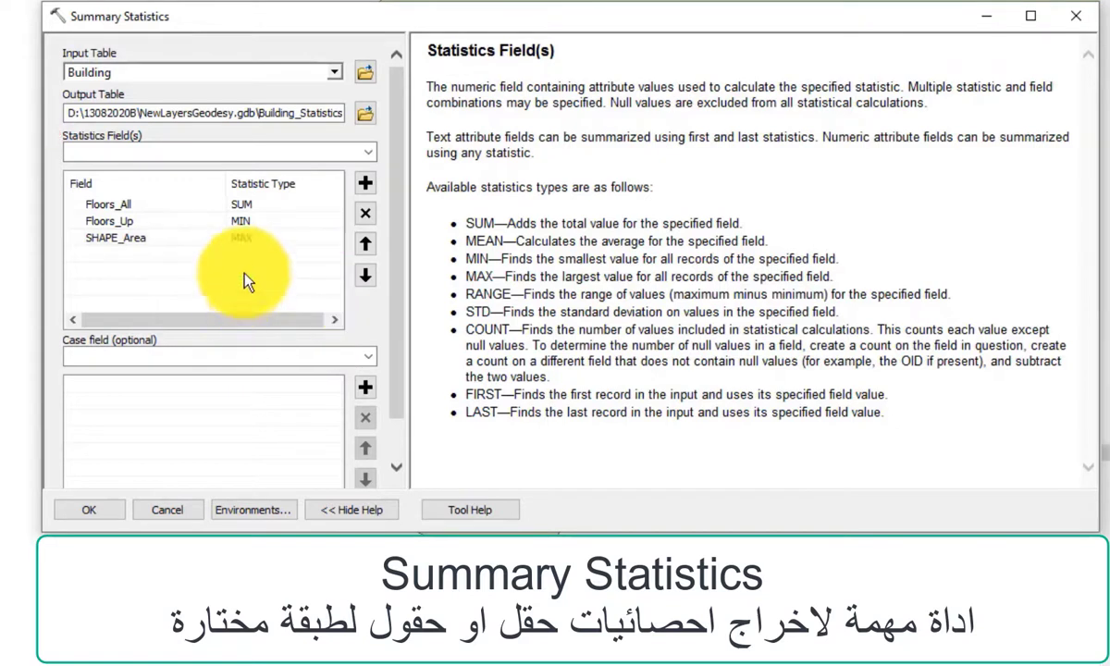
pyautogui.click(150, 245)
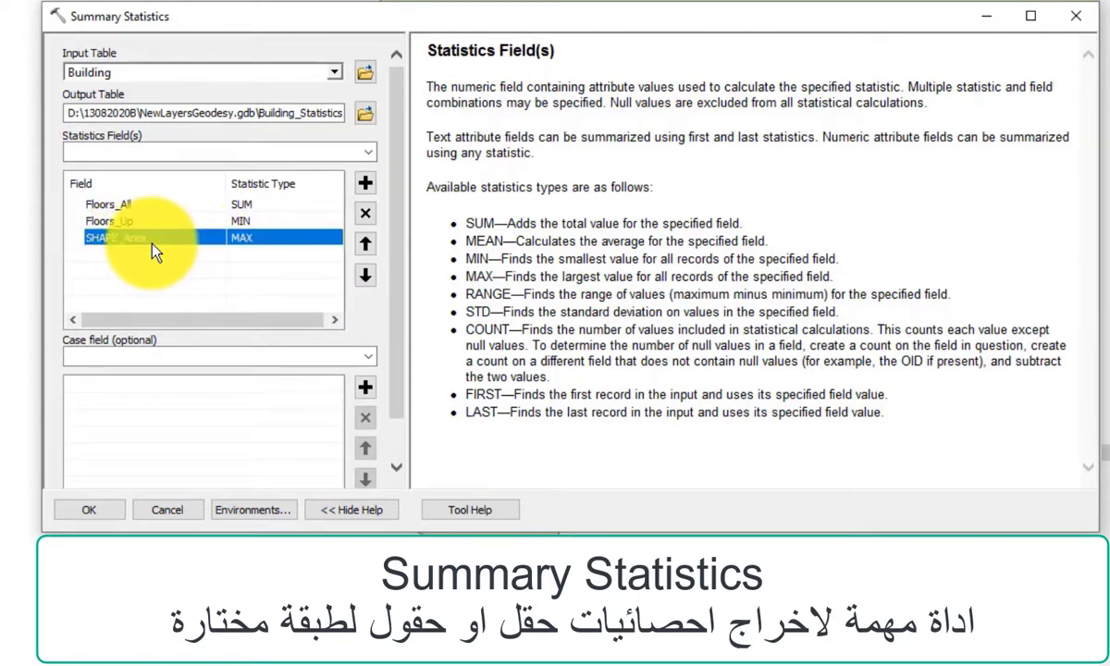
pyautogui.click(255, 261)
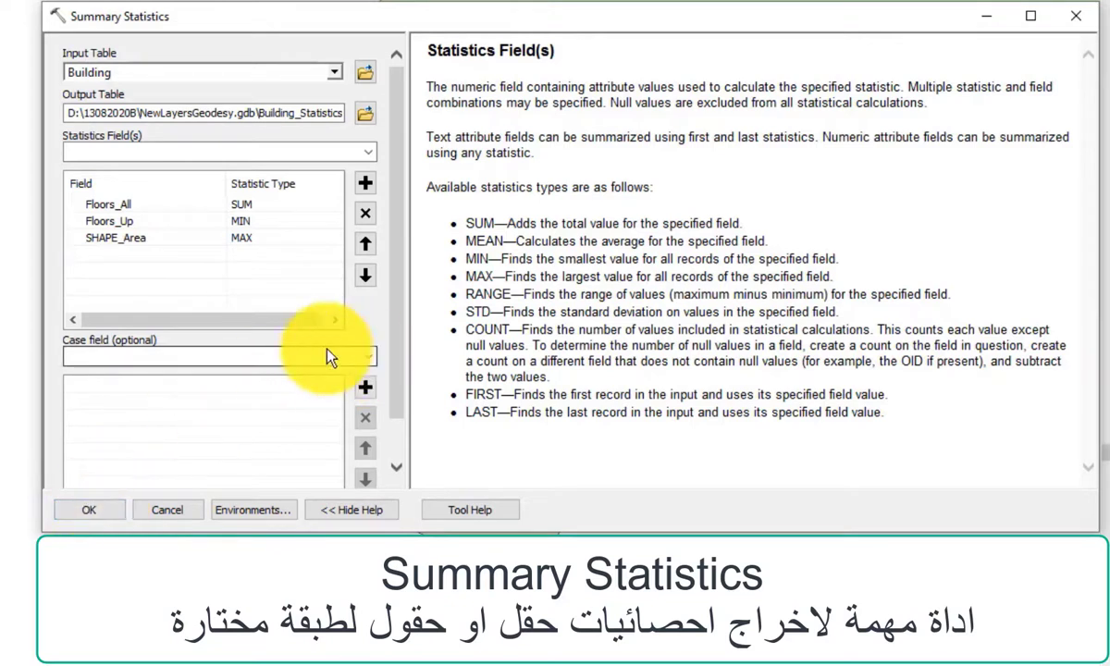
# - Examine the available options for the optional Case field and read its help description
pyautogui.scroll(-1, 168, 356)
pyautogui.click(368, 315)
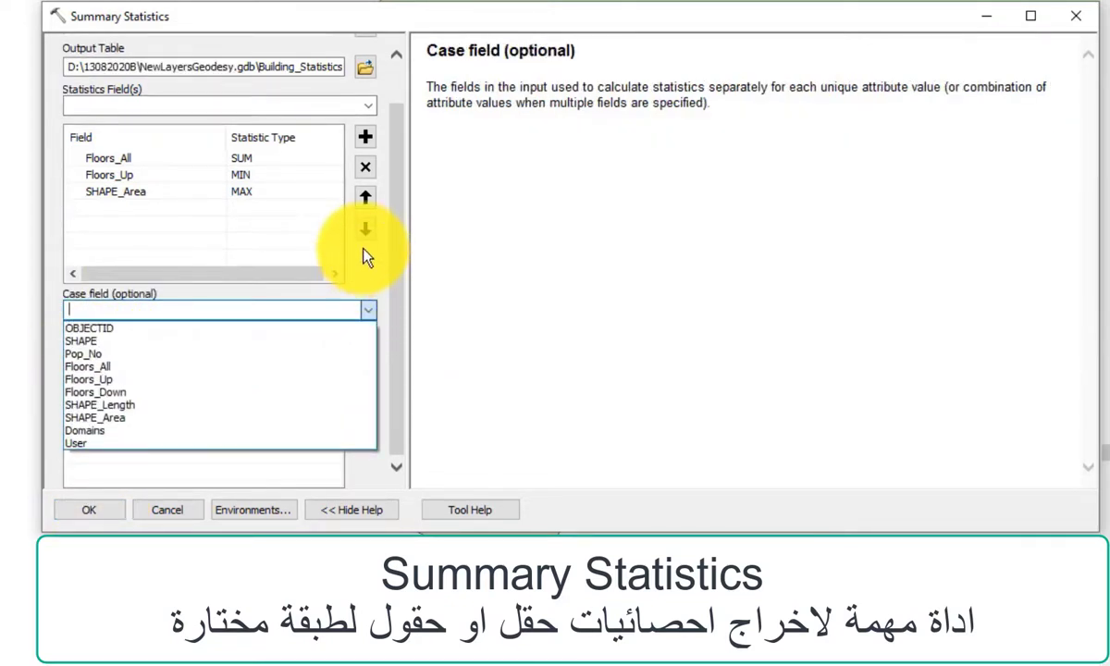
pyautogui.click(351, 288)
pyautogui.scroll(1, 342, 285)
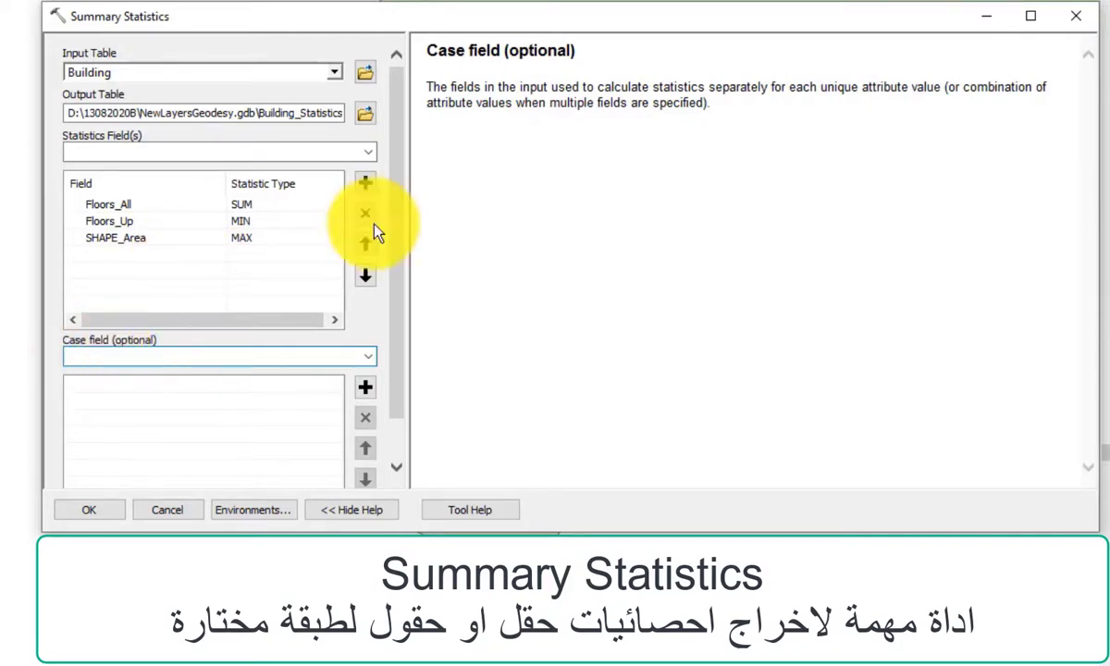
pyautogui.moveTo(714, 105); pyautogui.dragTo(425, 57)
pyautogui.click(518, 109)
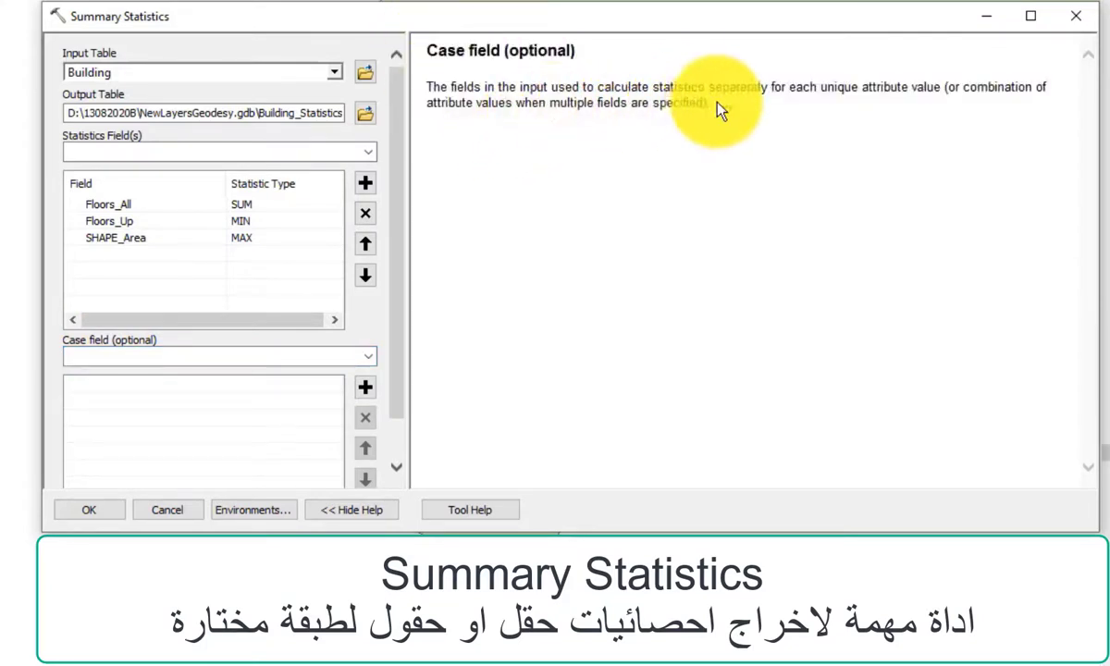
pyautogui.moveTo(710, 104); pyautogui.dragTo(426, 50)
pyautogui.click(461, 104)
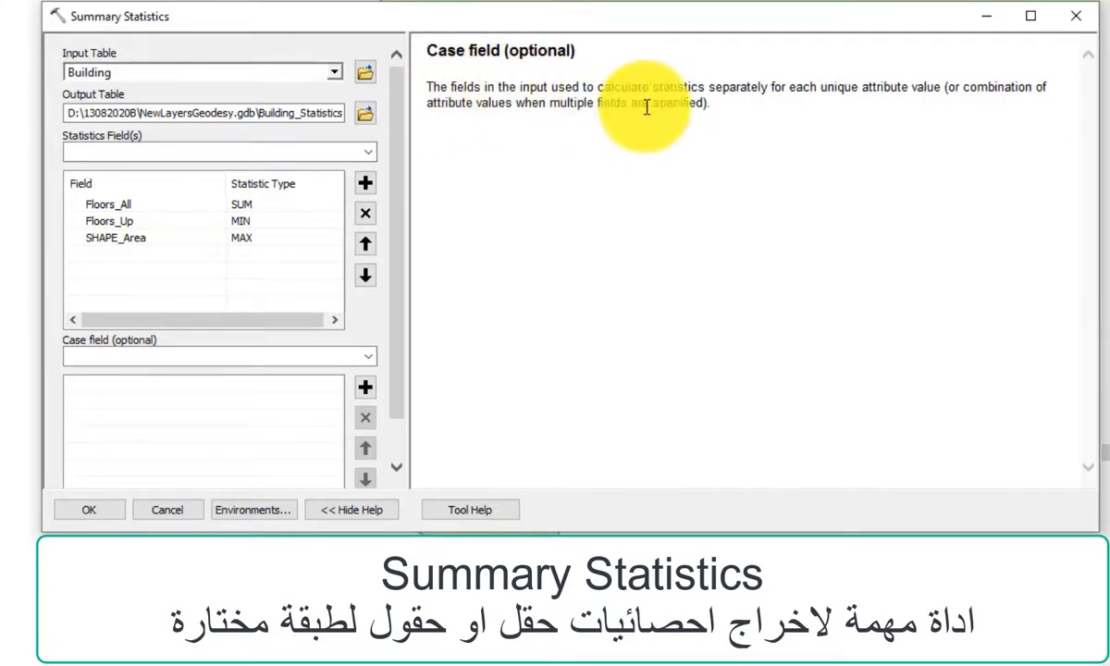
pyautogui.moveTo(712, 106); pyautogui.dragTo(356, 42)
pyautogui.click(454, 175)
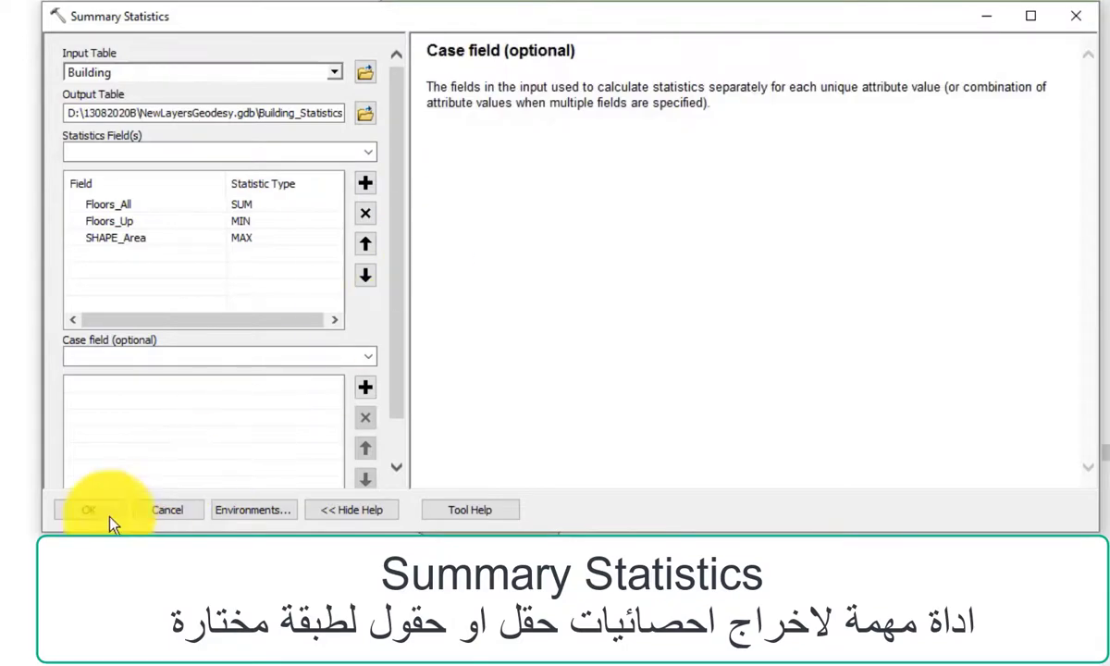
# - Run the Summary Statistics tool and examine the SUM_Floors_All value in the Building_Statistics table
pyautogui.click(91, 510)
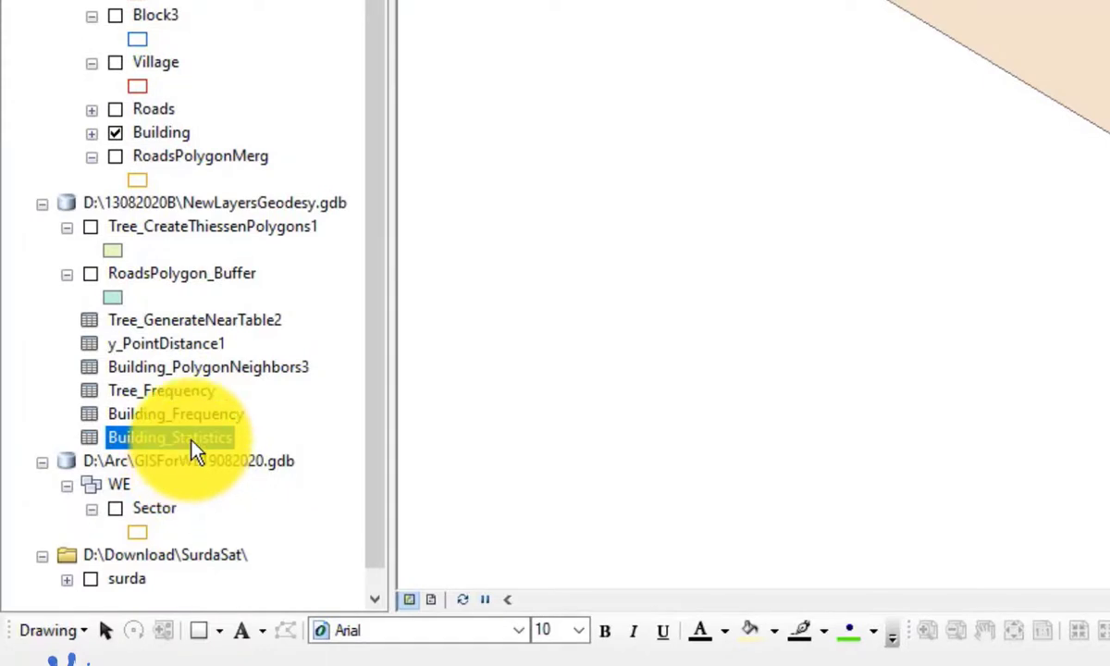
pyautogui.rightClick(189, 440)
pyautogui.click(230, 176)
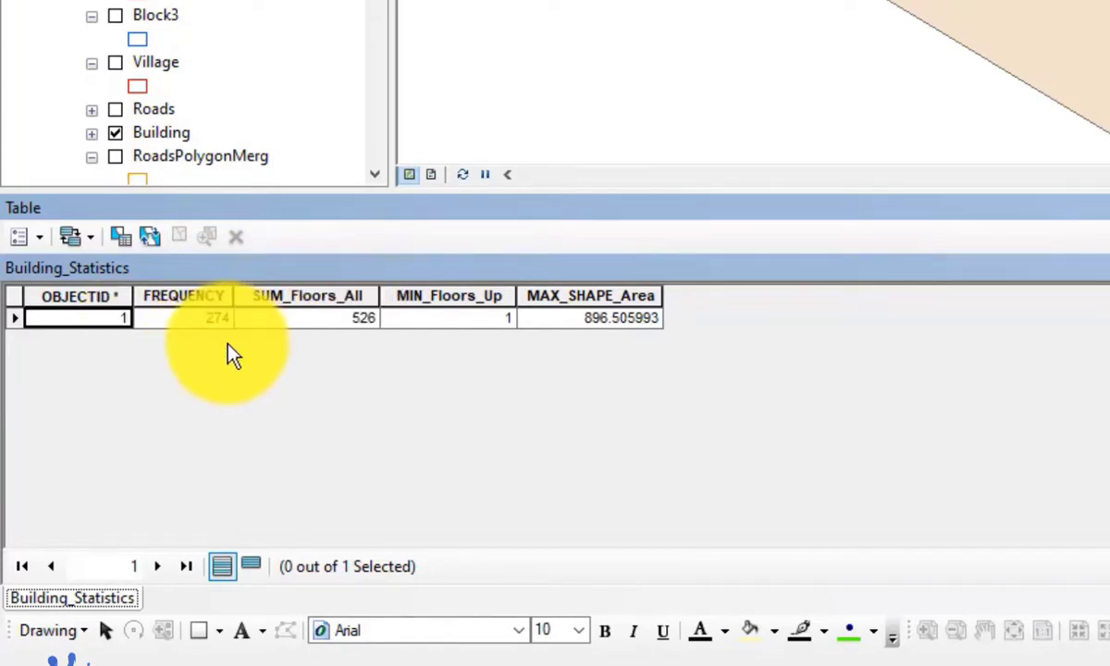
pyautogui.click(305, 322)
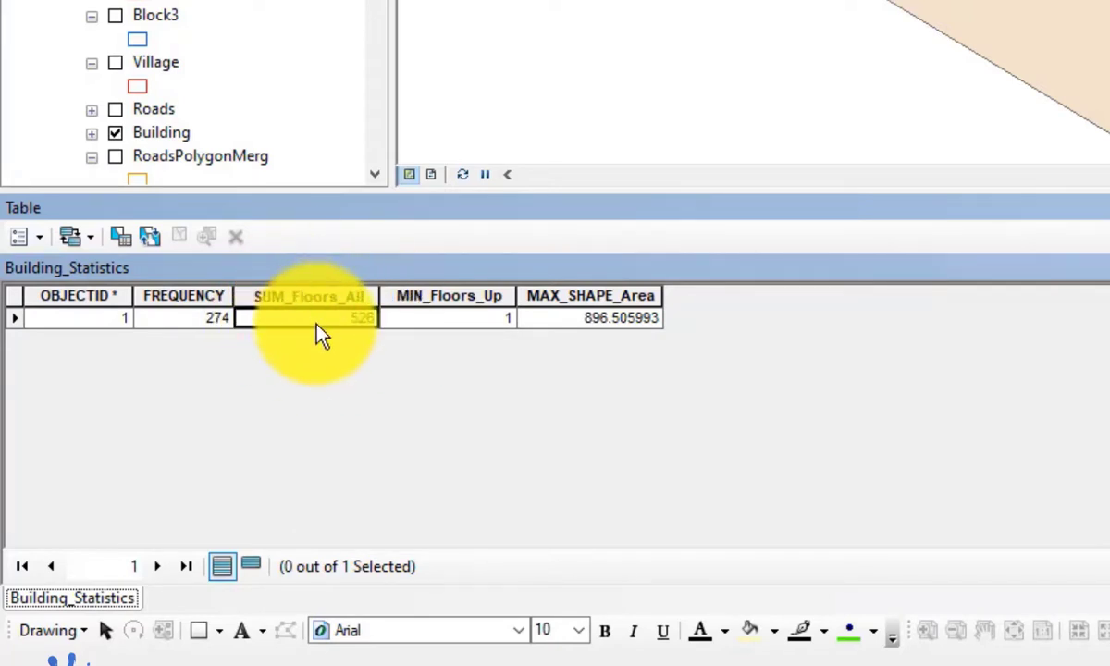
# - Examine the MIN_Floors_Up value in the Building_Statistics table
pyautogui.click(468, 321)
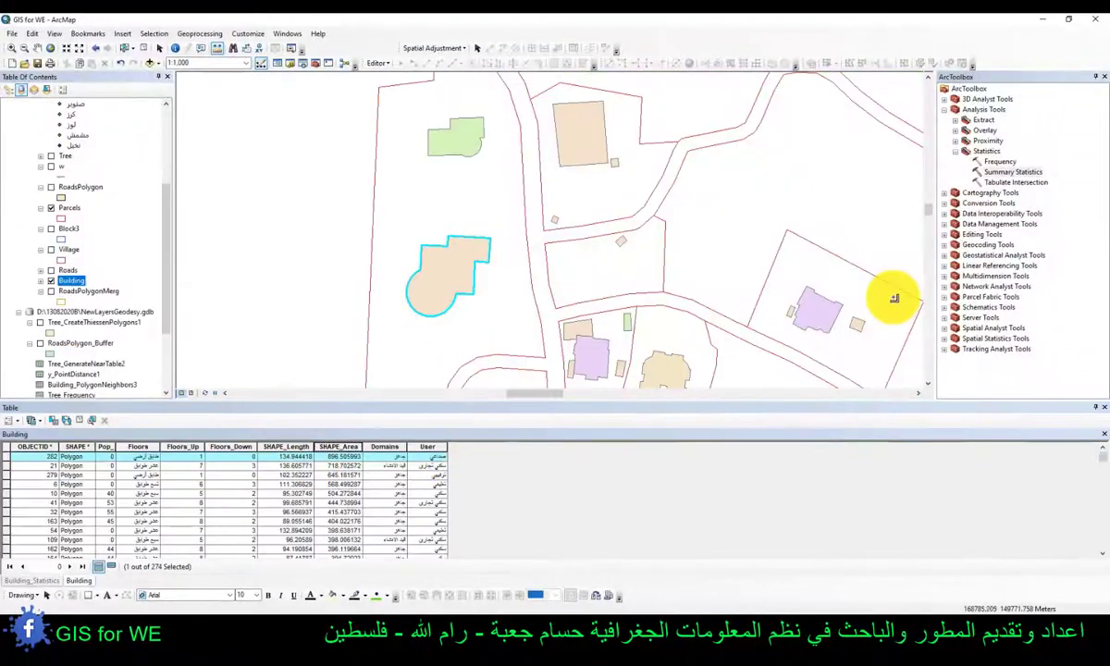
# - Start the Tabulate Intersection tool with Parcels as the input zone features and ParcelsNum as the zone field
pyautogui.click(1001, 184)
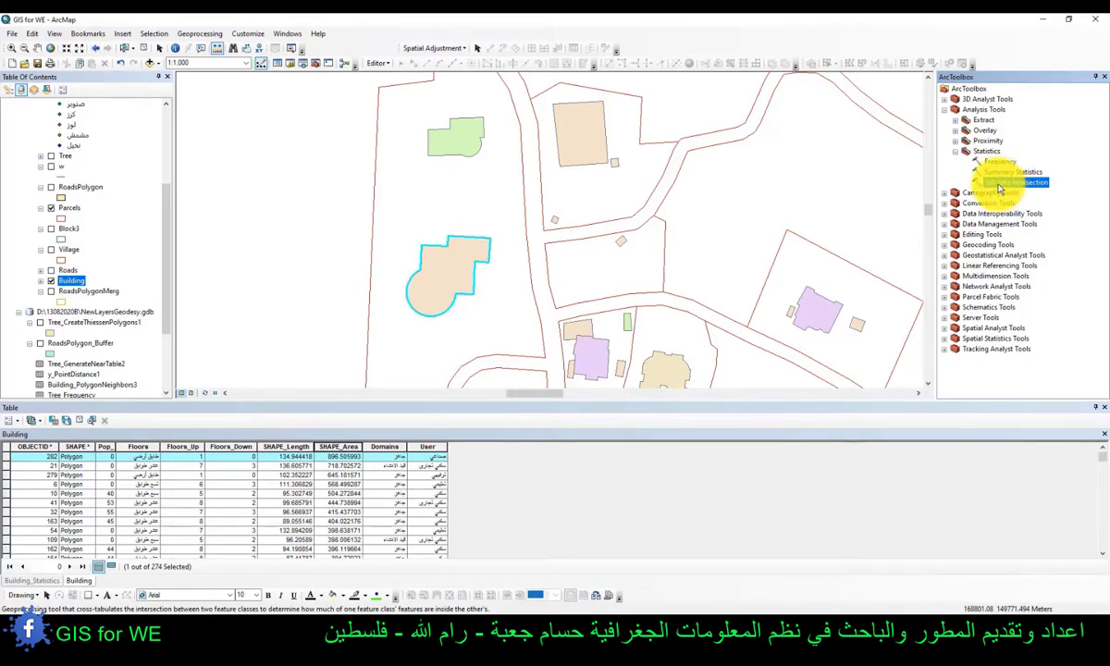
pyautogui.doubleClick(999, 183)
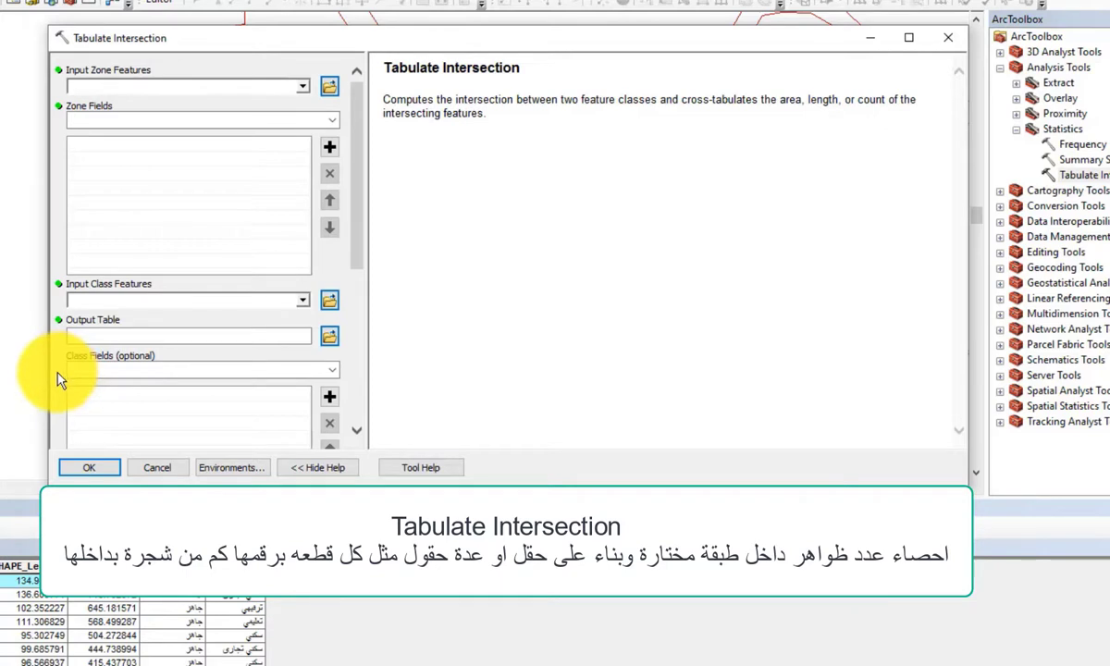
pyautogui.click(304, 87)
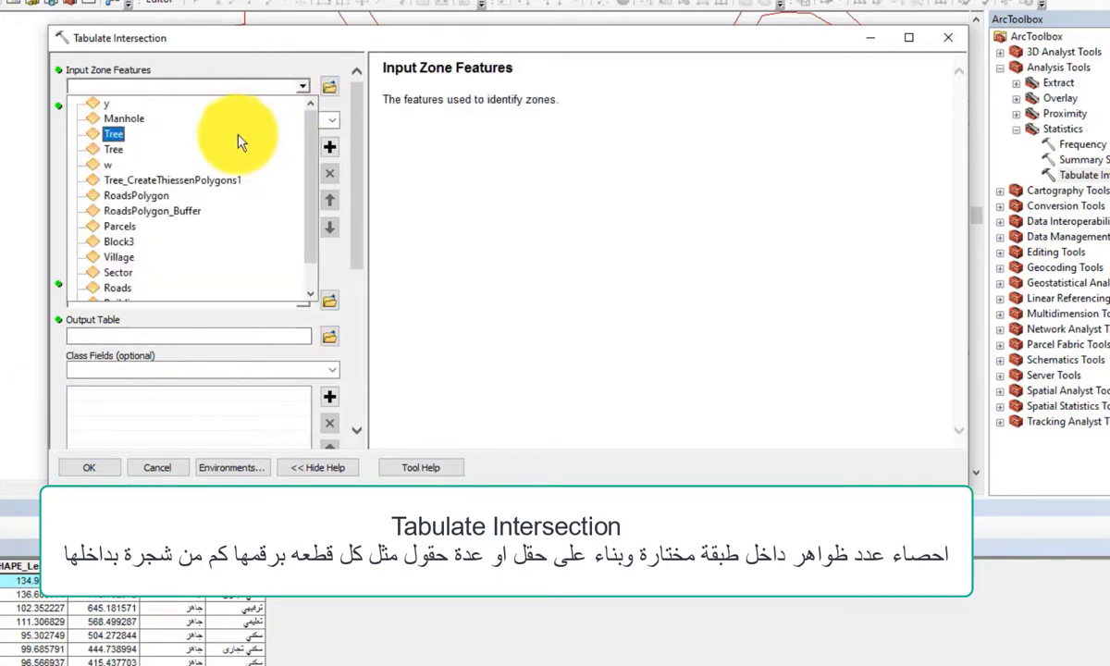
pyautogui.click(151, 227)
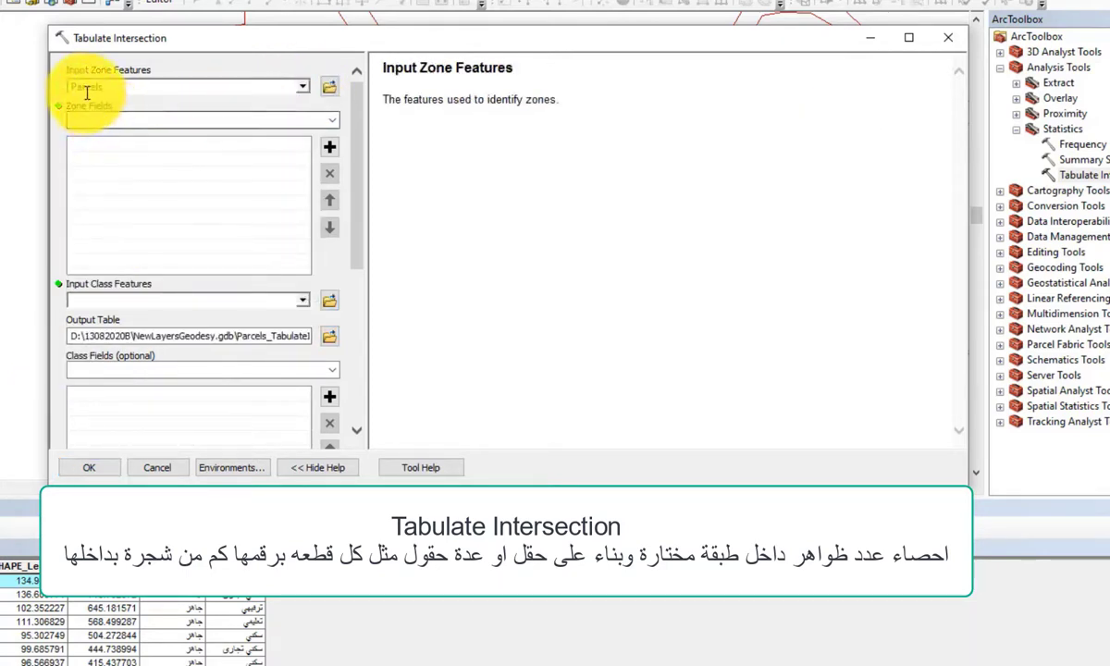
pyautogui.click(143, 119)
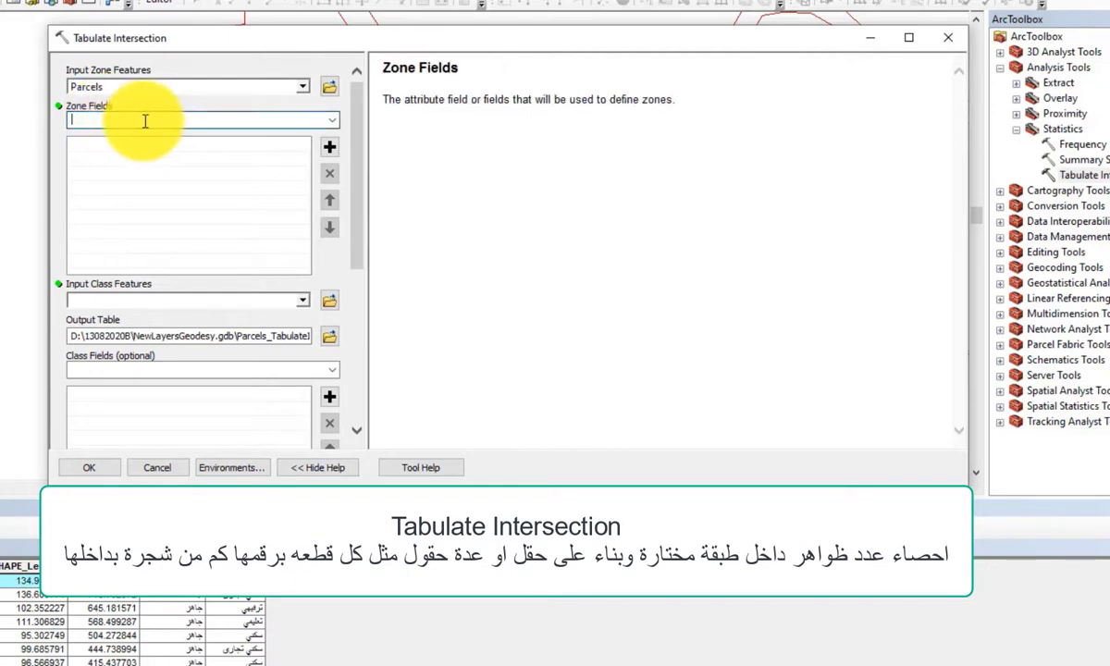
pyautogui.click(332, 123)
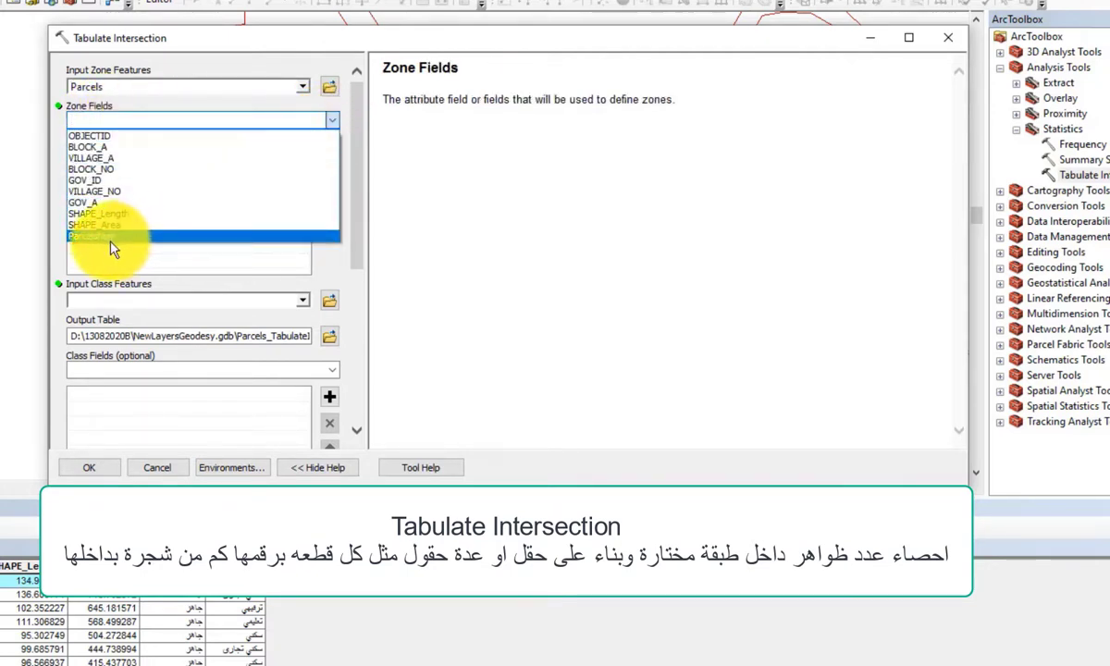
pyautogui.click(83, 237)
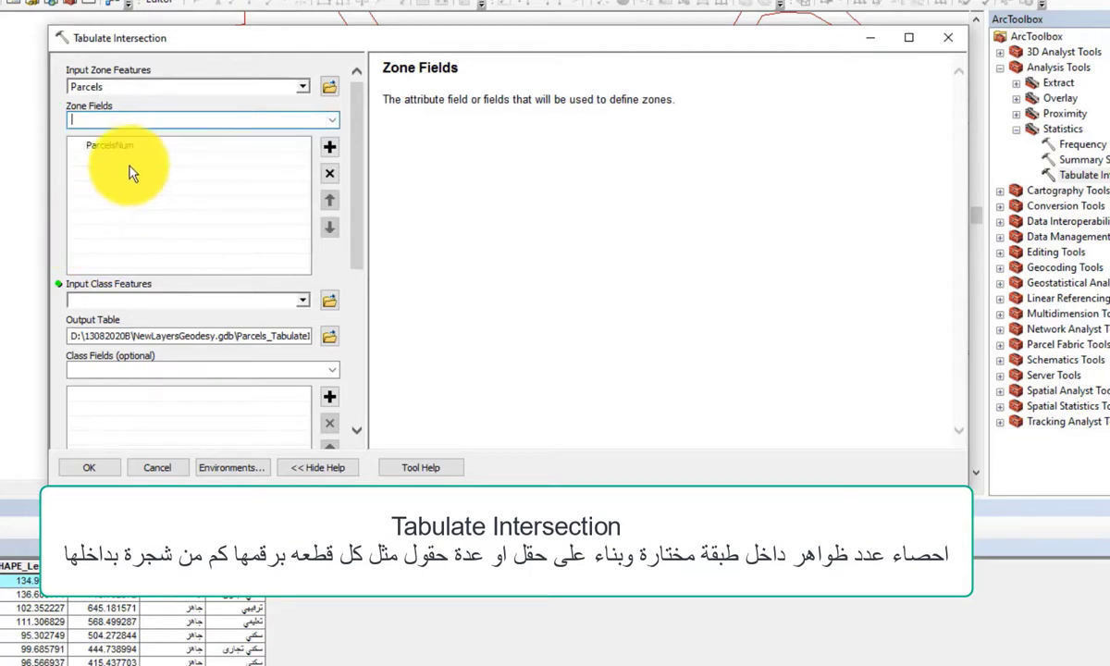
# - Set the first listed Tree layer as the input class features and run Tabulate Intersection
pyautogui.click(302, 300)
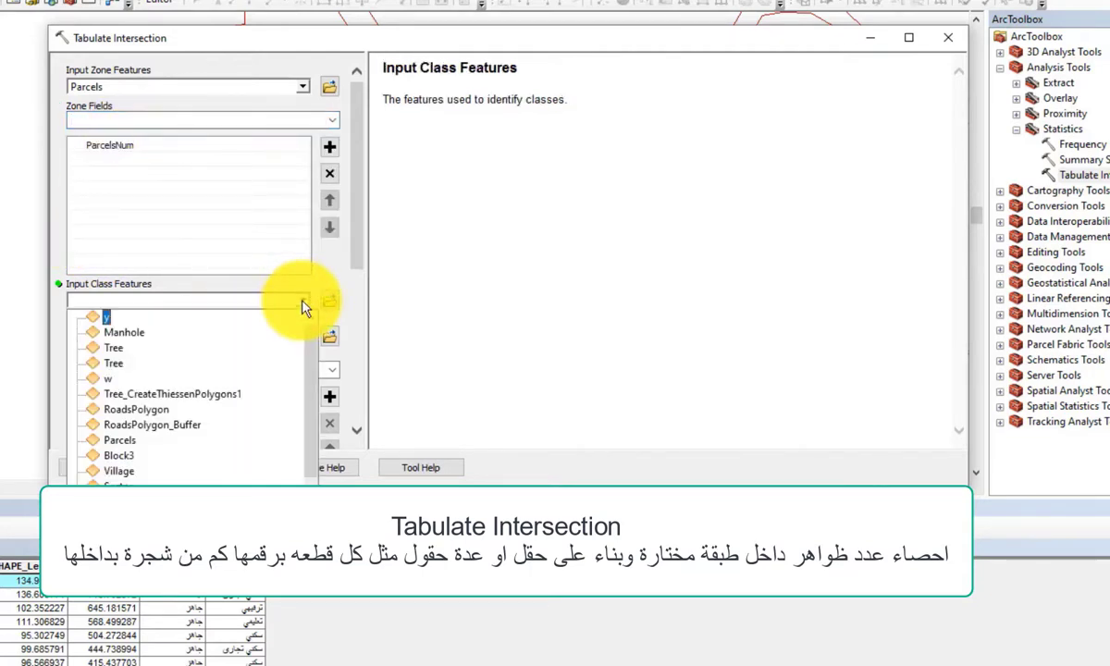
pyautogui.click(189, 347)
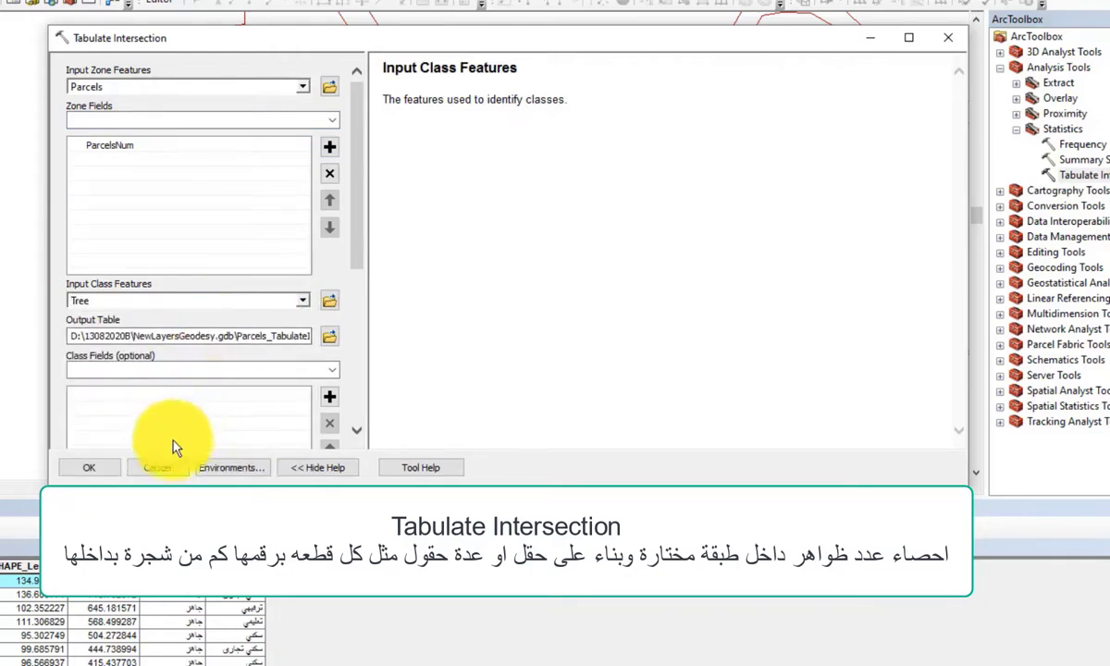
pyautogui.click(85, 468)
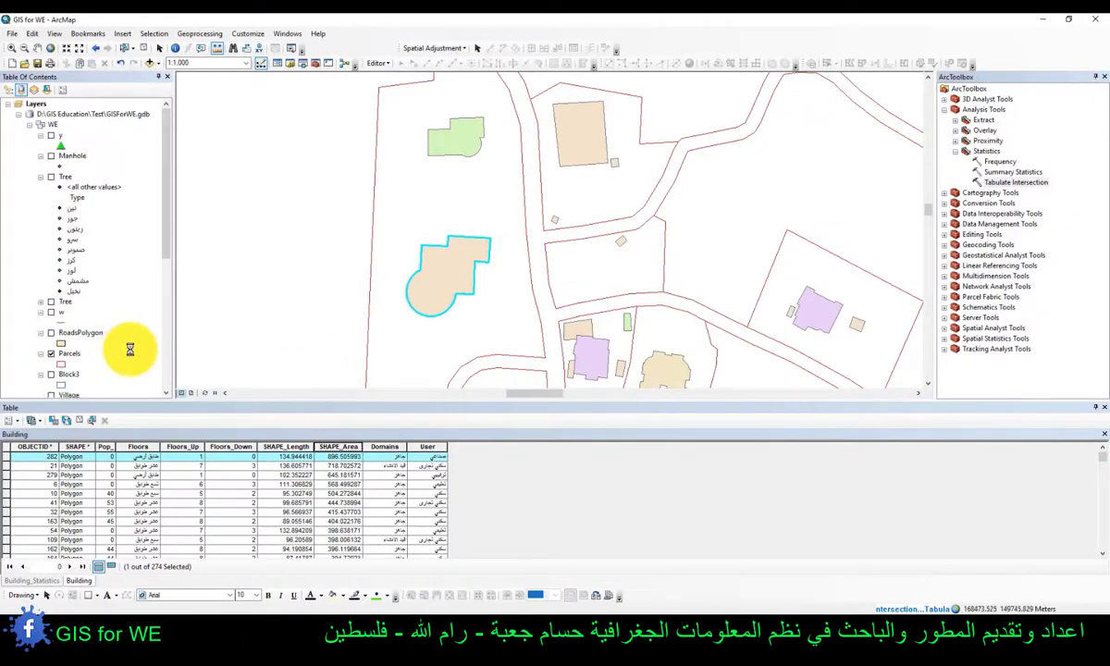
# - Open the Parcels_TabulateIntersection table, select the record for parcel number 1 and examine its PNT_COUNT value
pyautogui.scroll(-2, 92, 328)
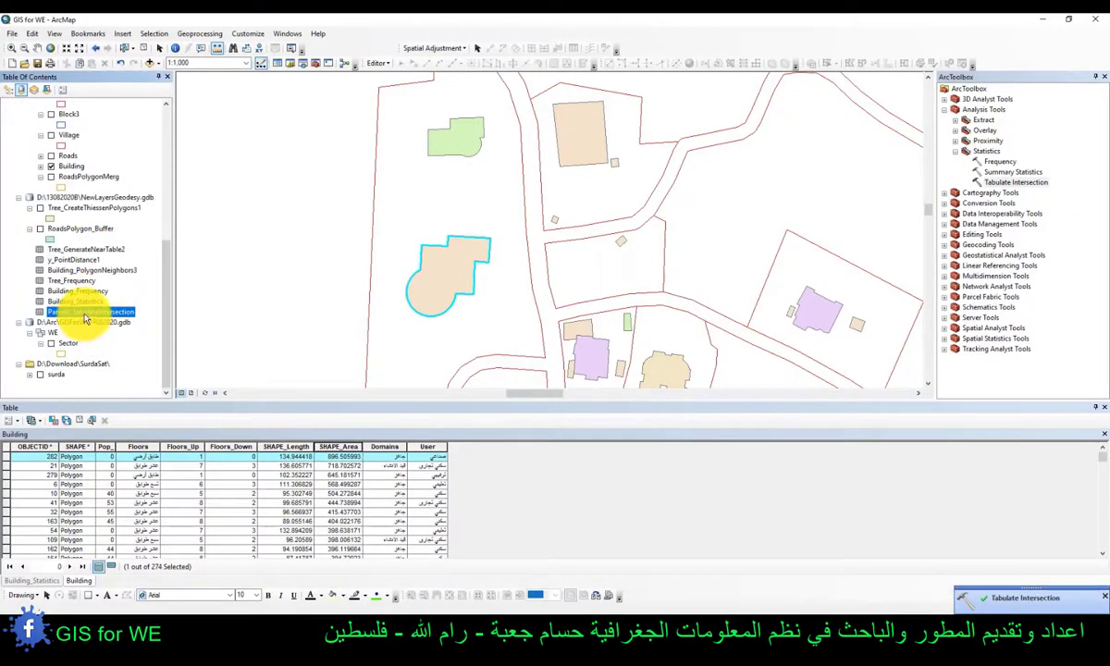
pyautogui.rightClick(84, 316)
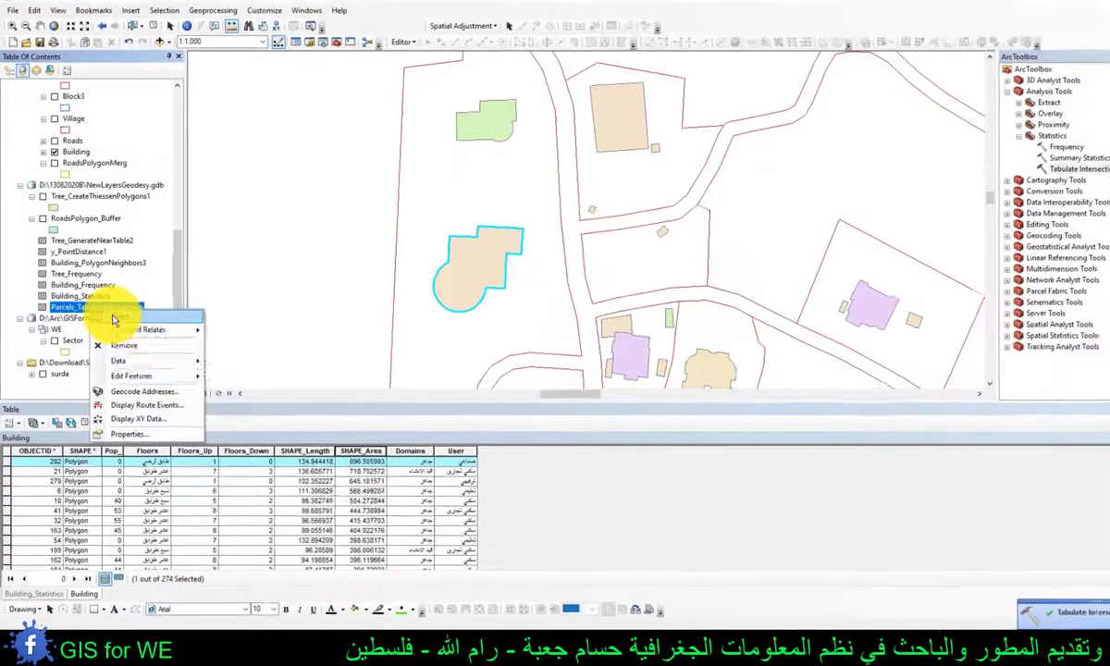
pyautogui.click(107, 326)
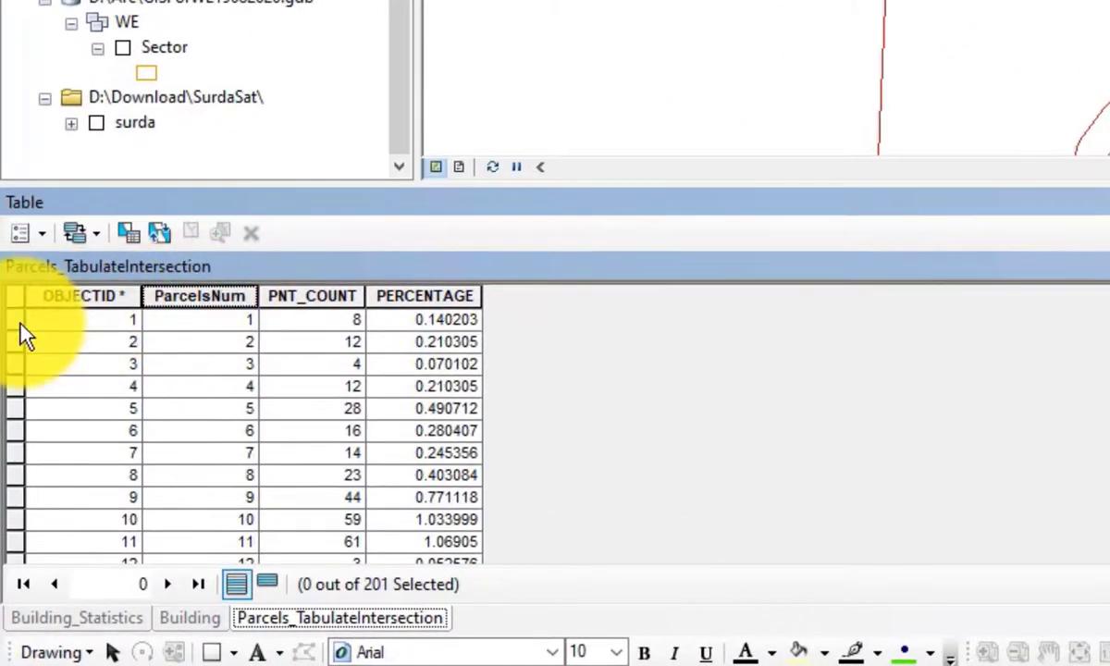
pyautogui.click(21, 324)
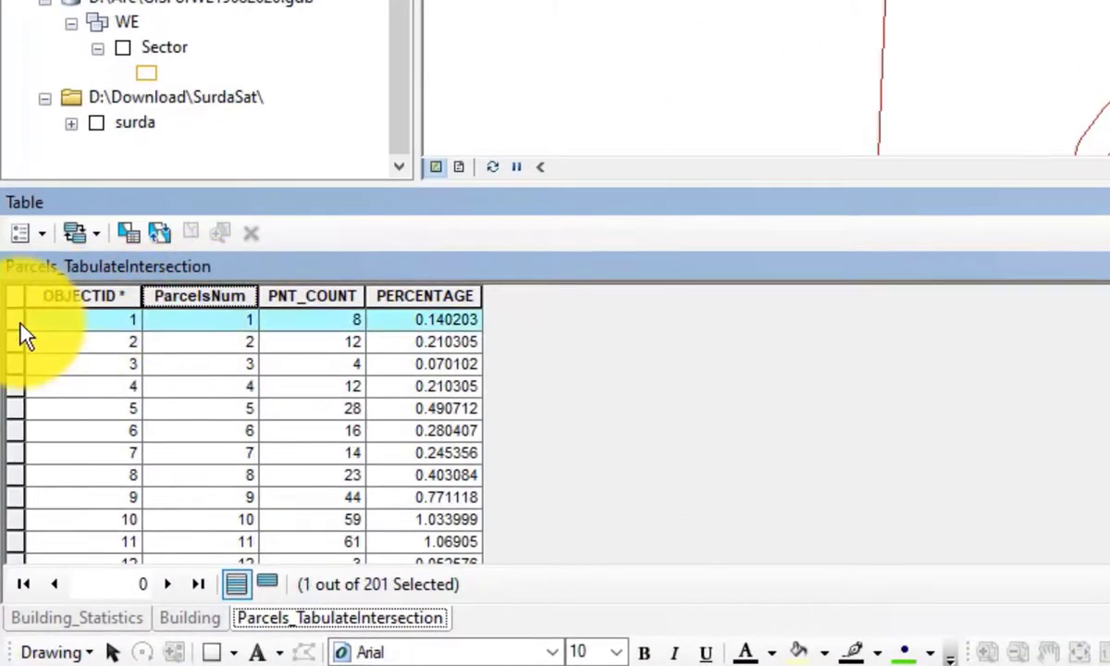
pyautogui.click(326, 320)
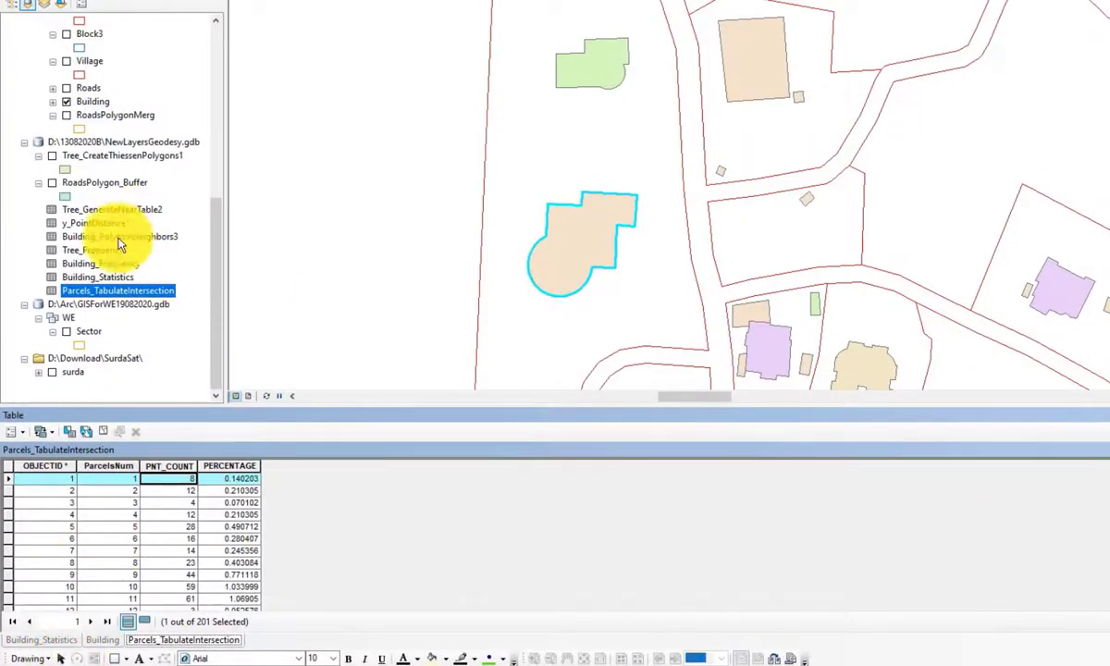
# - Open the Parcels attribute table and locate parcel number 1 on the map from its record
pyautogui.scroll(2, 88, 95)
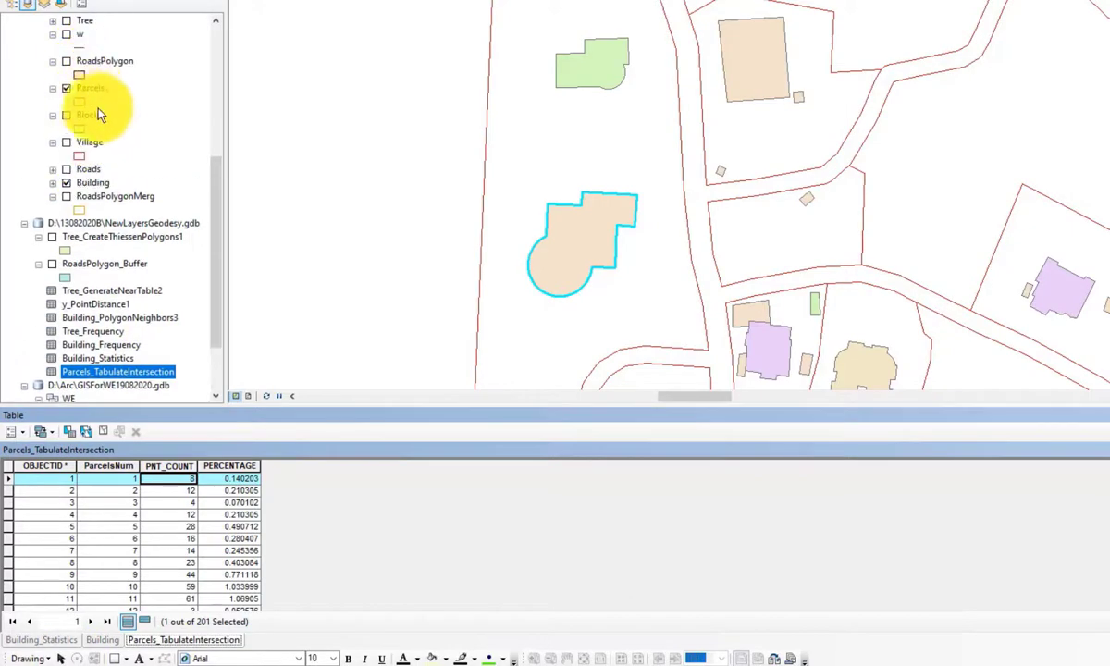
pyautogui.rightClick(92, 83)
pyautogui.click(139, 118)
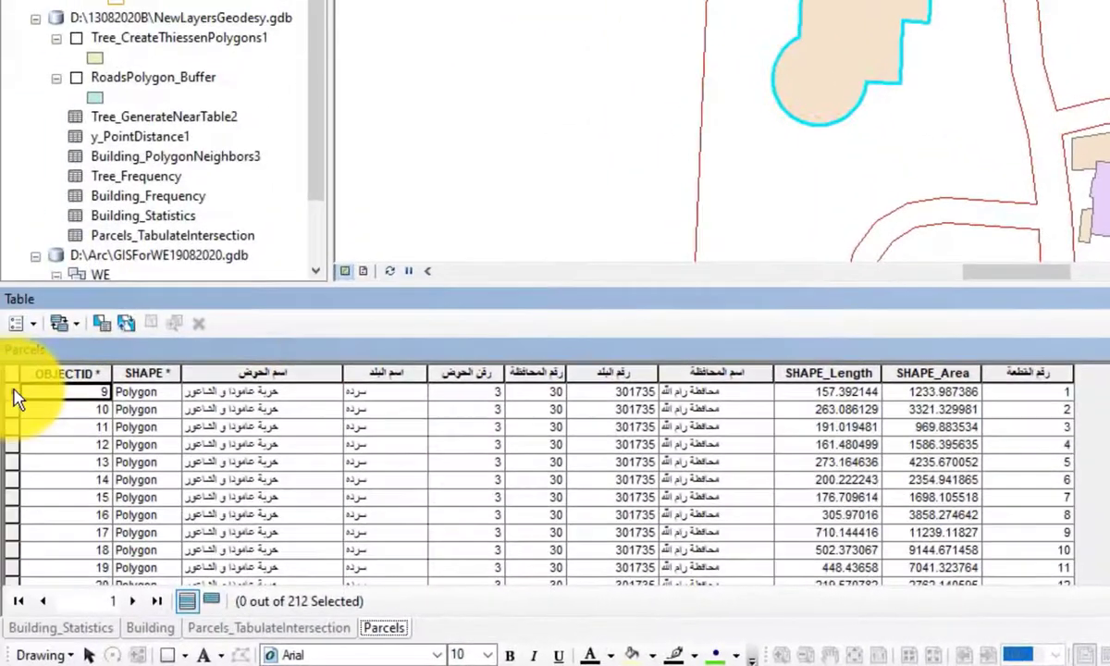
pyautogui.click(14, 397)
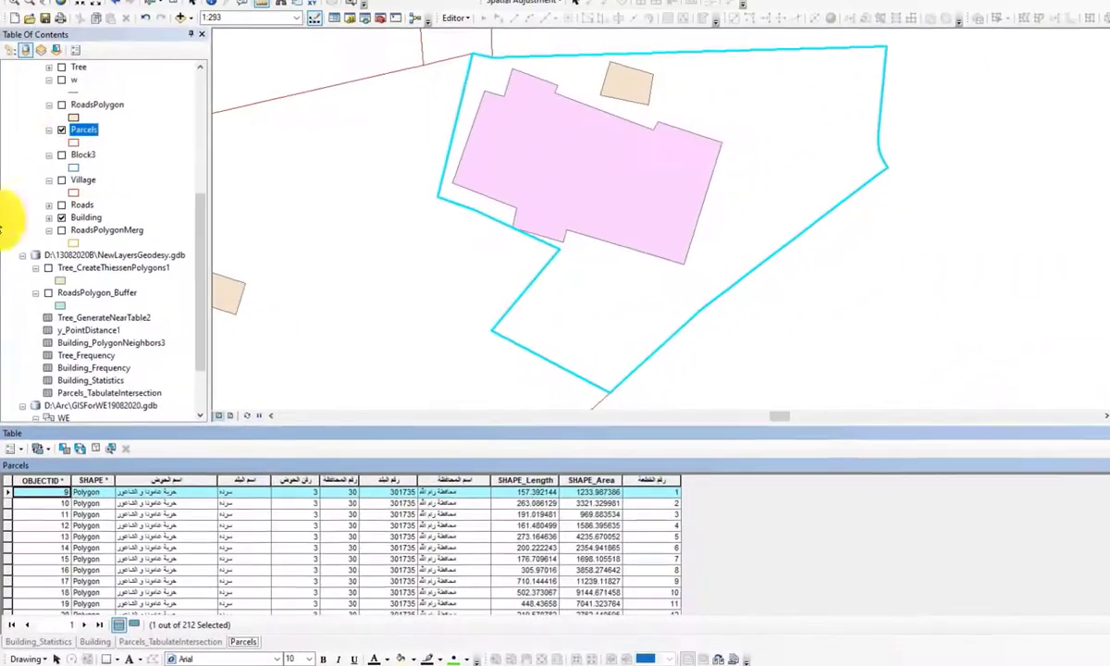
# - Turn on the Tree layer symbolized by Type and inspect the trees inside the selected parcel
pyautogui.scroll(3, 65, 184)
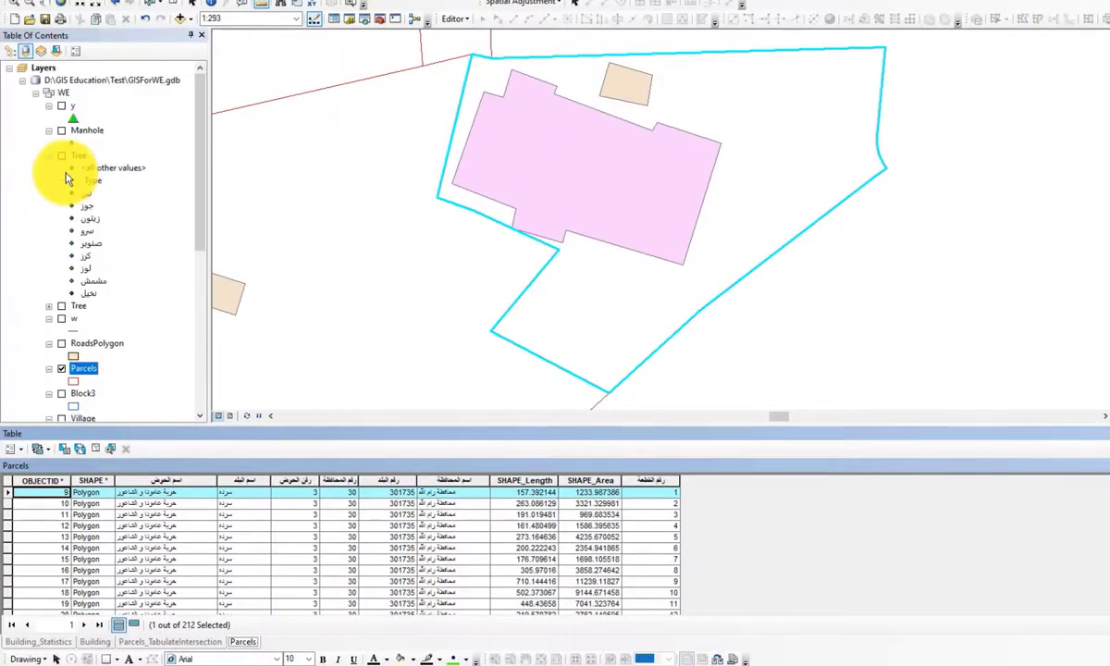
pyautogui.click(61, 156)
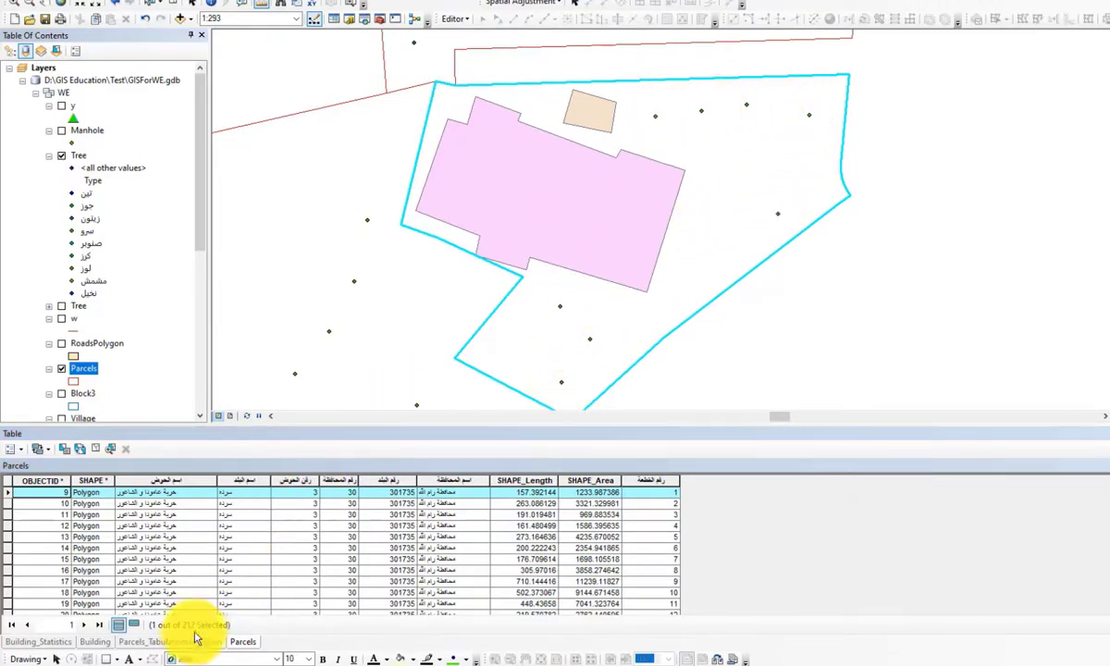
pyautogui.scroll(3, 705, 168)
pyautogui.scroll(-3, 457, 310)
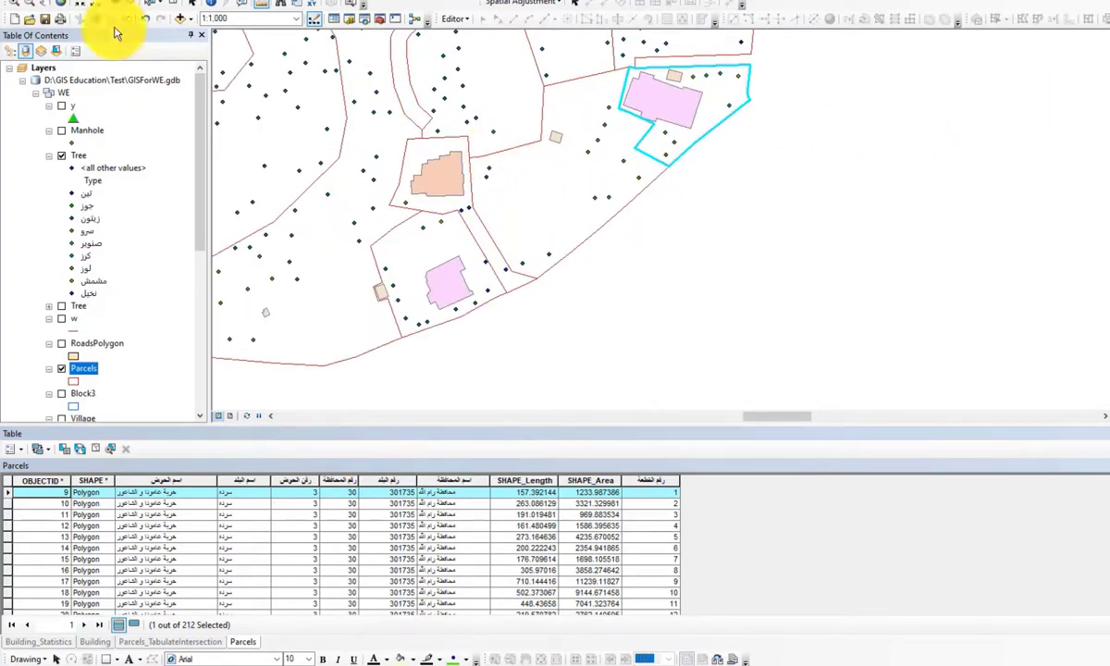
# - Select the large parcel adjoining parcel 1 on the map and select the ParcelsNum 2 record in Parcels_TabulateIntersection to compare tree counts
pyautogui.click(148, 5)
pyautogui.click(560, 174)
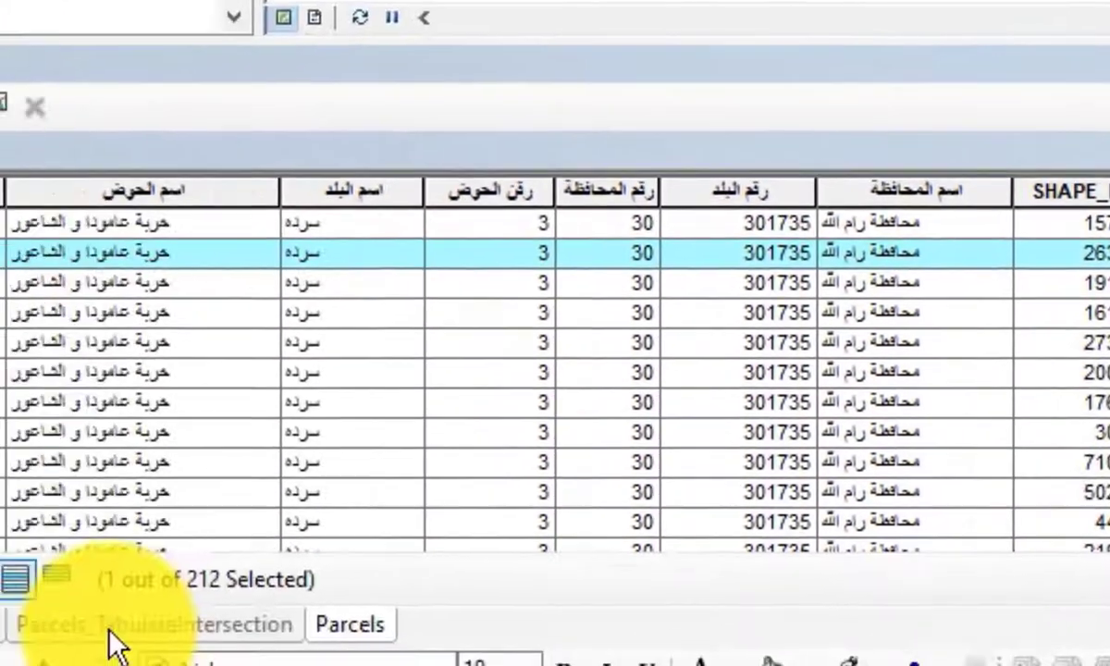
pyautogui.click(111, 629)
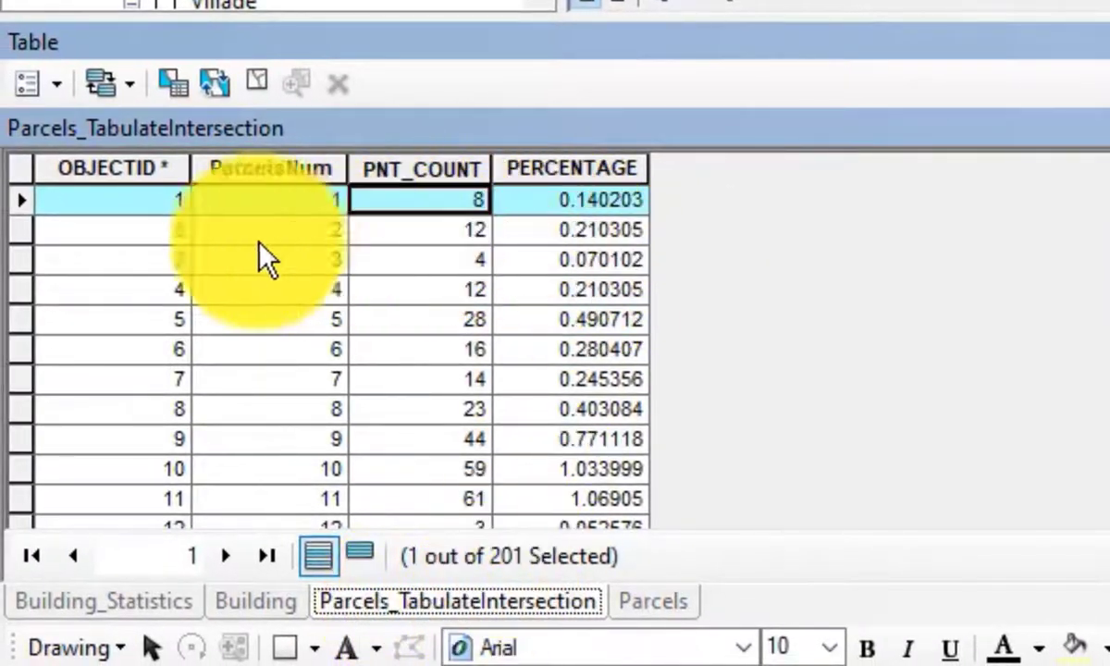
pyautogui.click(21, 231)
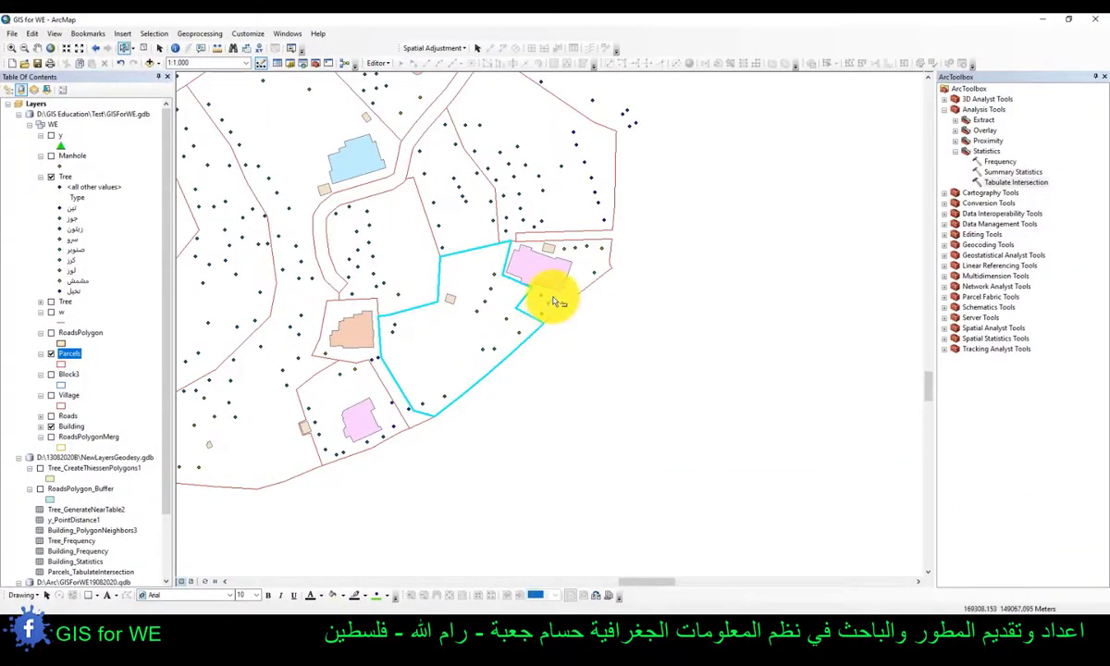
pyautogui.scroll(-1, 570, 249)
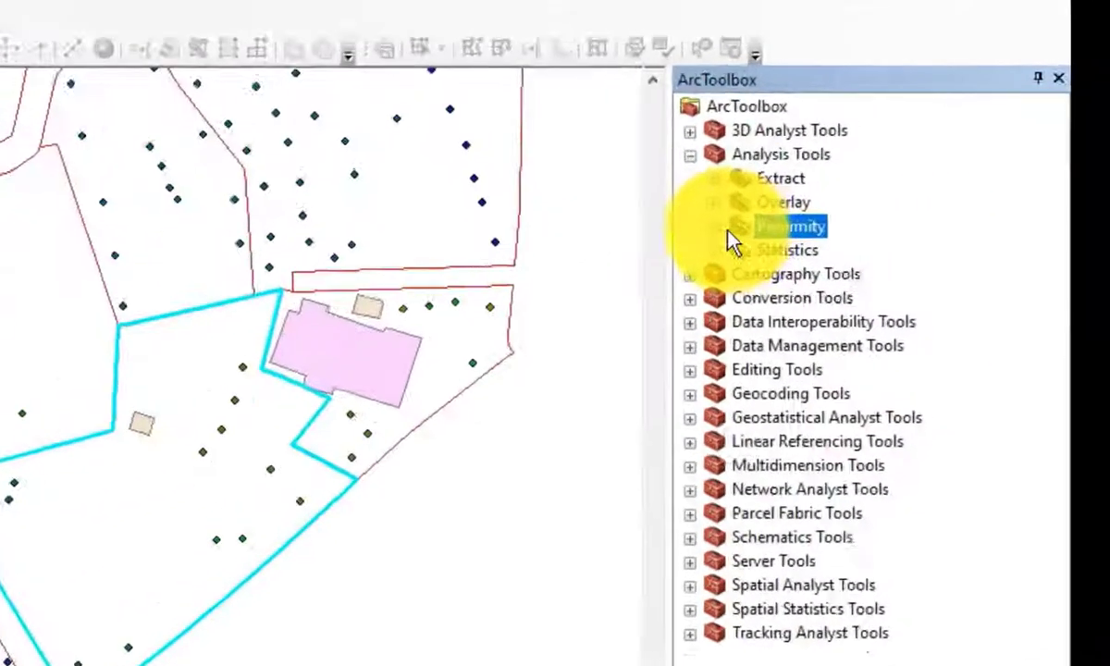
# - Review the tools in the Proximity and Statistics toolsets and collapse both toolsets
pyautogui.click(954, 141)
pyautogui.click(662, 486)
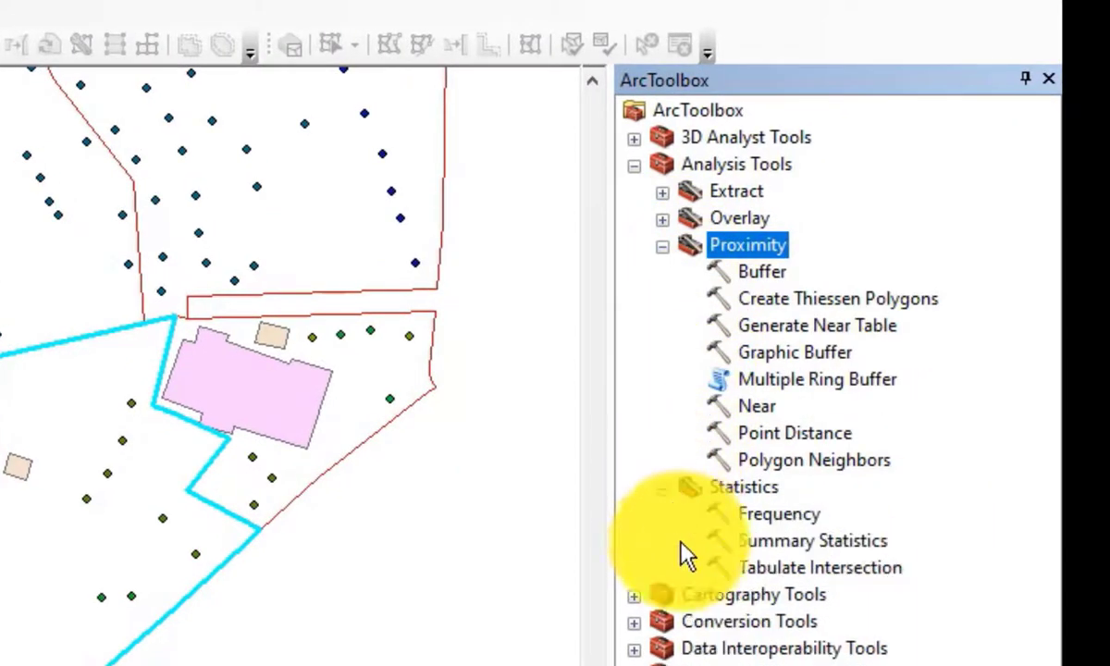
pyautogui.click(662, 487)
pyautogui.click(662, 244)
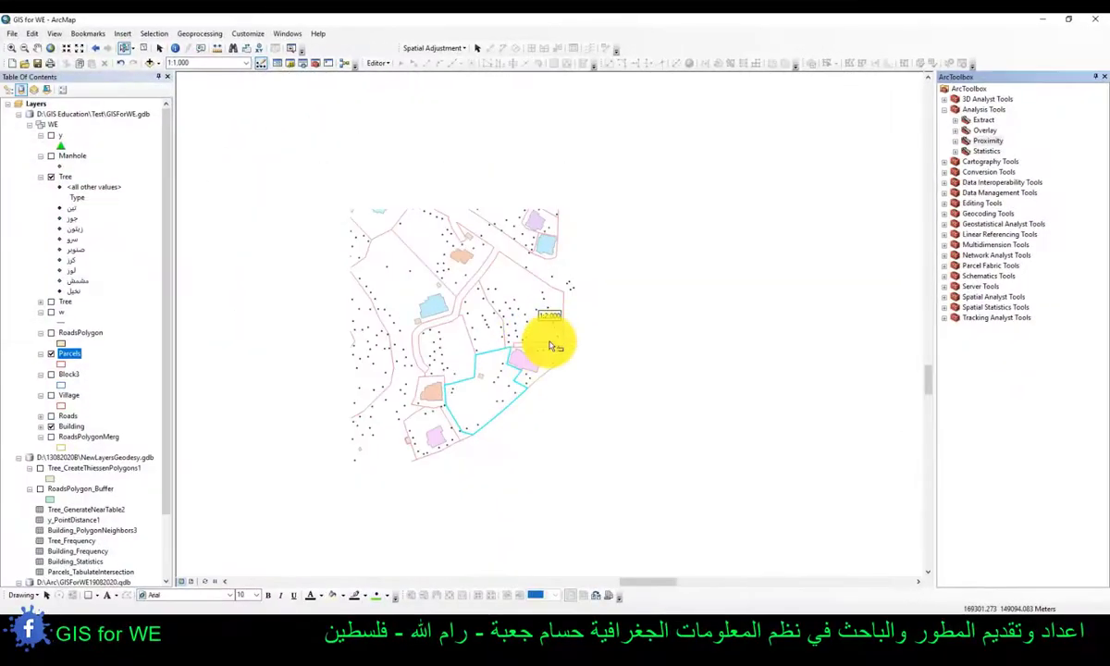
pyautogui.scroll(2, 551, 346)
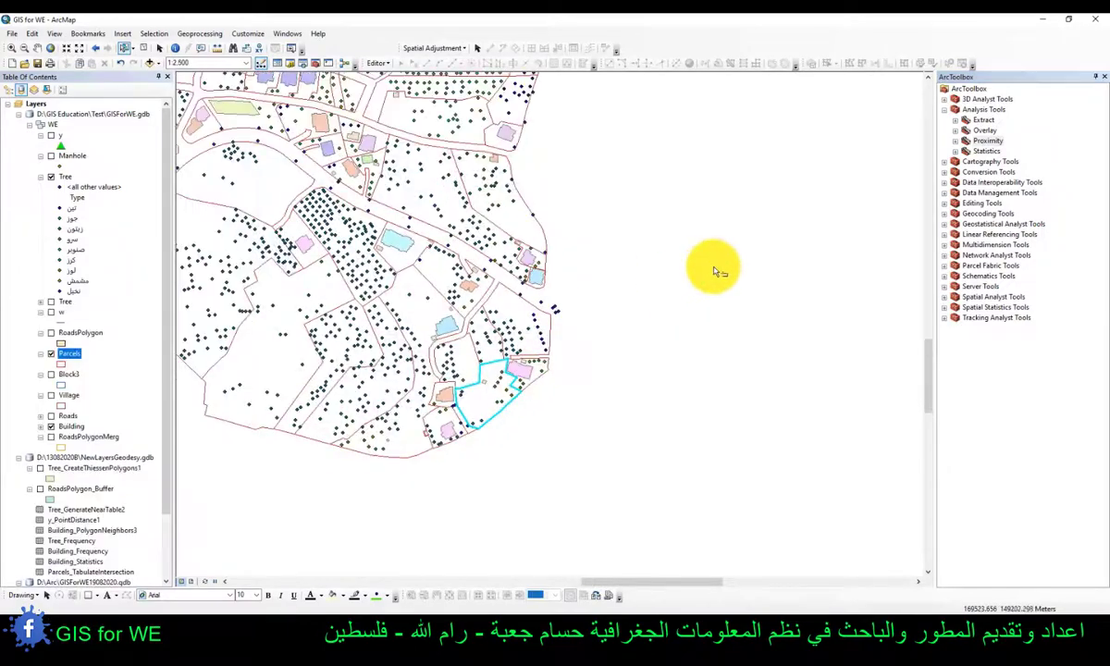